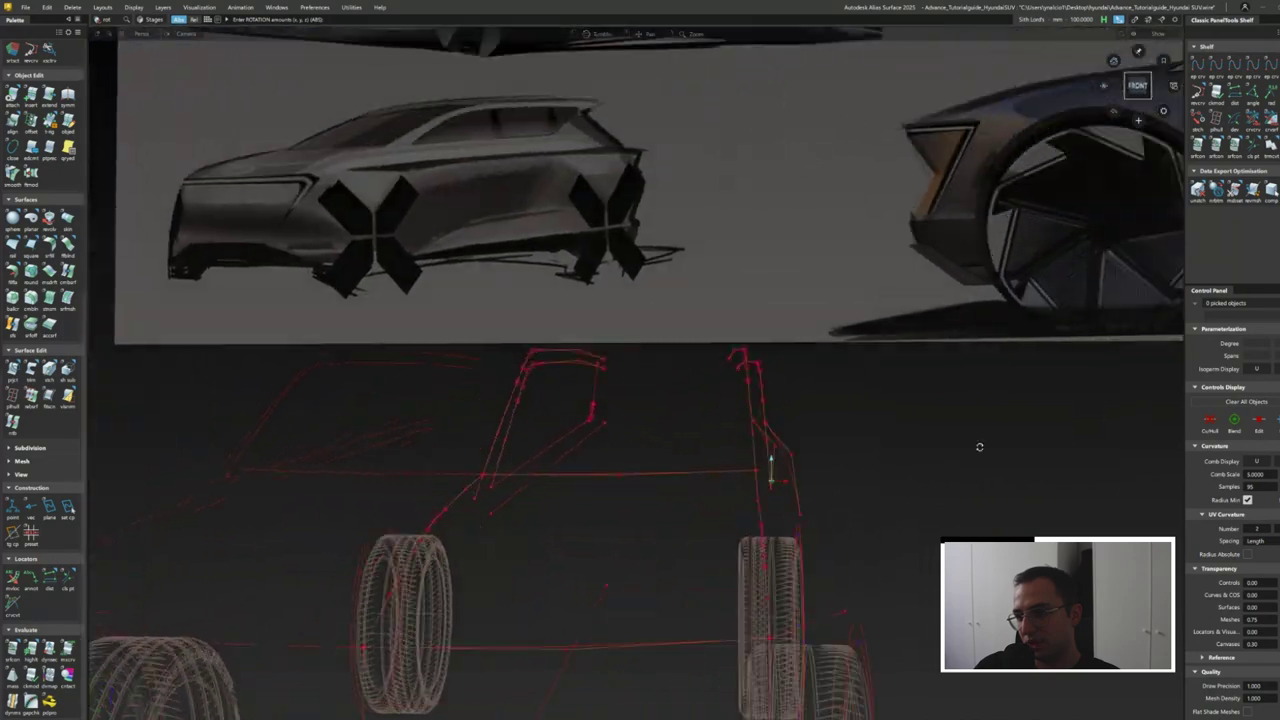
- Rotate the straight hood-edge line ahead of the A-pillar in plan view so it follows the body's side
{"action": "left_click", "coordinate": [634, 500]}
{"action": "left_click_drag", "start_coordinate": [740, 502], "coordinate": [903, 446], "text": "alt+shift"}
{"action": "left_click", "coordinate": [927, 354], "text": "ctrl+shift"}
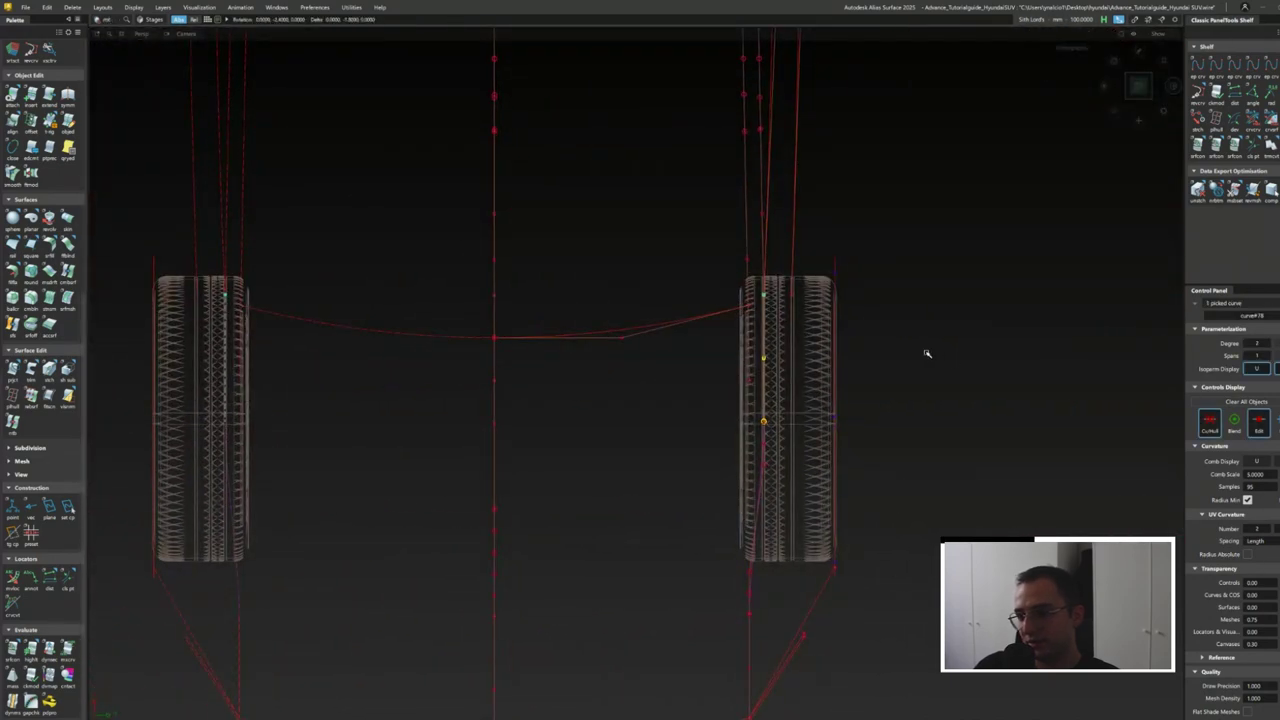
{"action": "left_click_drag", "start_coordinate": [929, 358], "coordinate": [572, 335], "text": "alt+shift"}
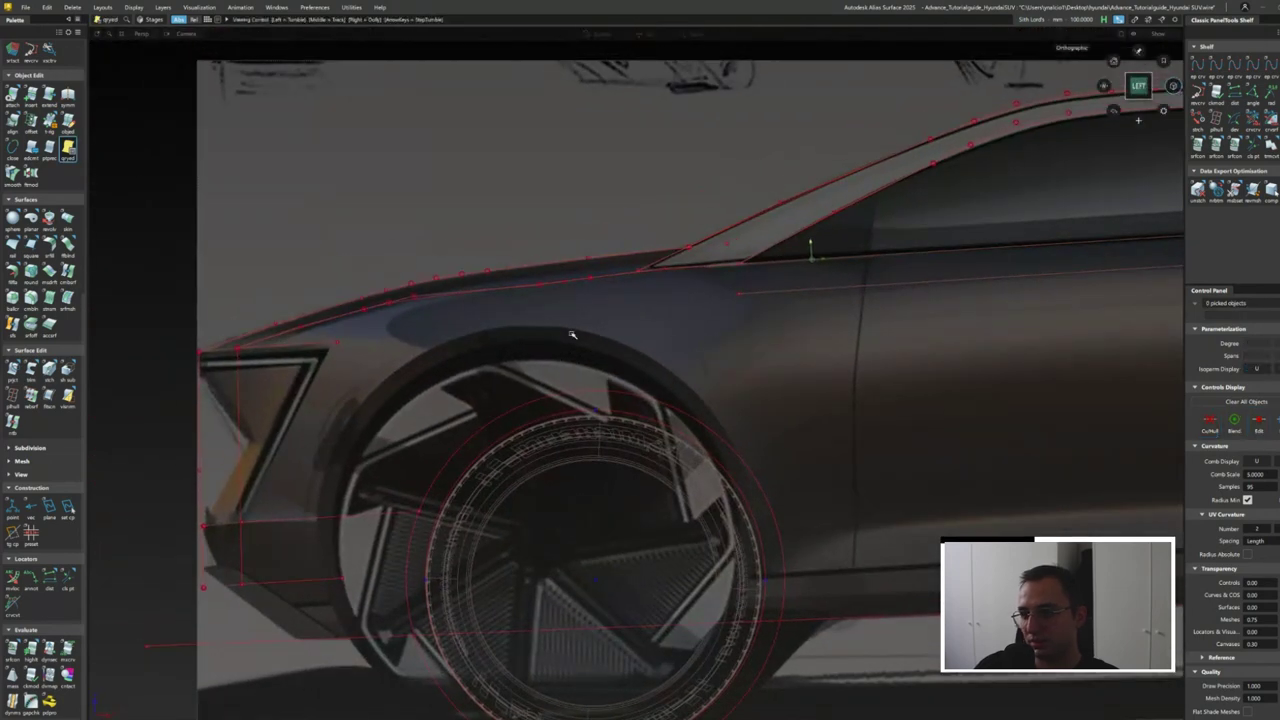
- Rotate the same hood-edge line in side view to match the shoulder edge in the reference sketch
{"action": "left_click", "coordinate": [684, 271]}
{"action": "left_click", "coordinate": [684, 271], "text": "ctrl+shift"}
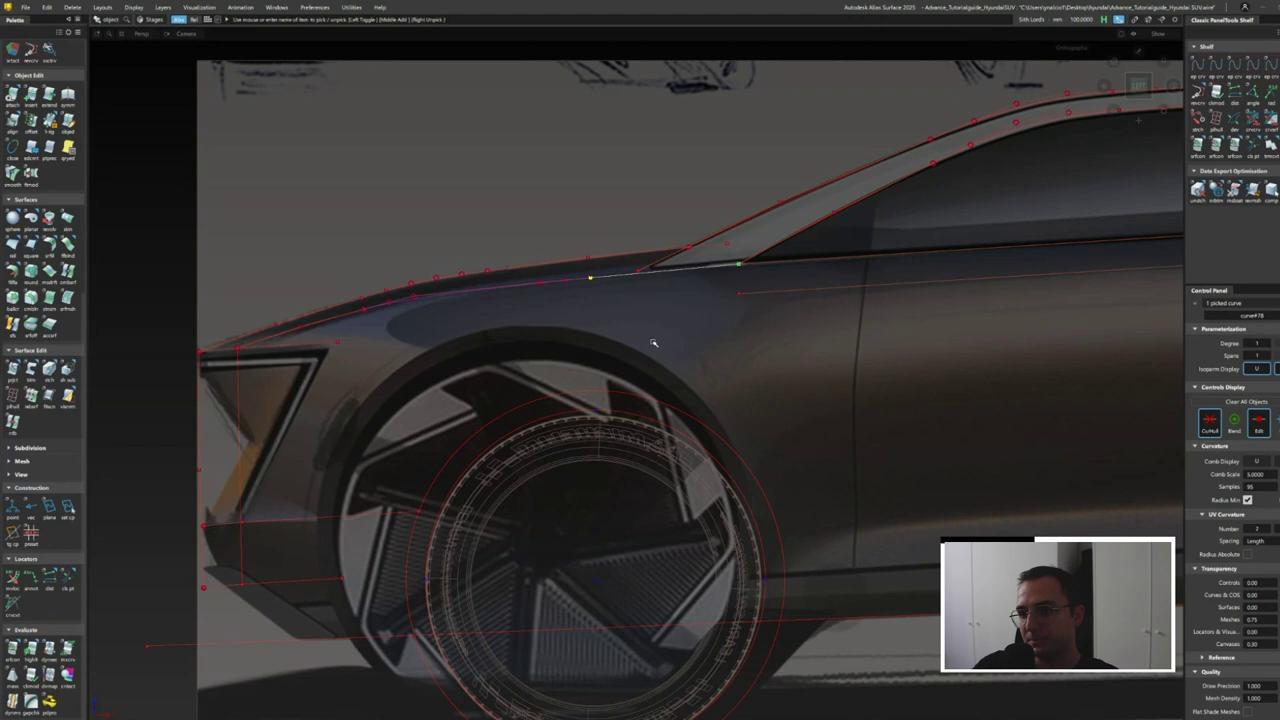
{"action": "left_click", "coordinate": [686, 272]}
{"action": "left_click_drag", "start_coordinate": [686, 272], "coordinate": [679, 297], "text": "ctrl+shift"}
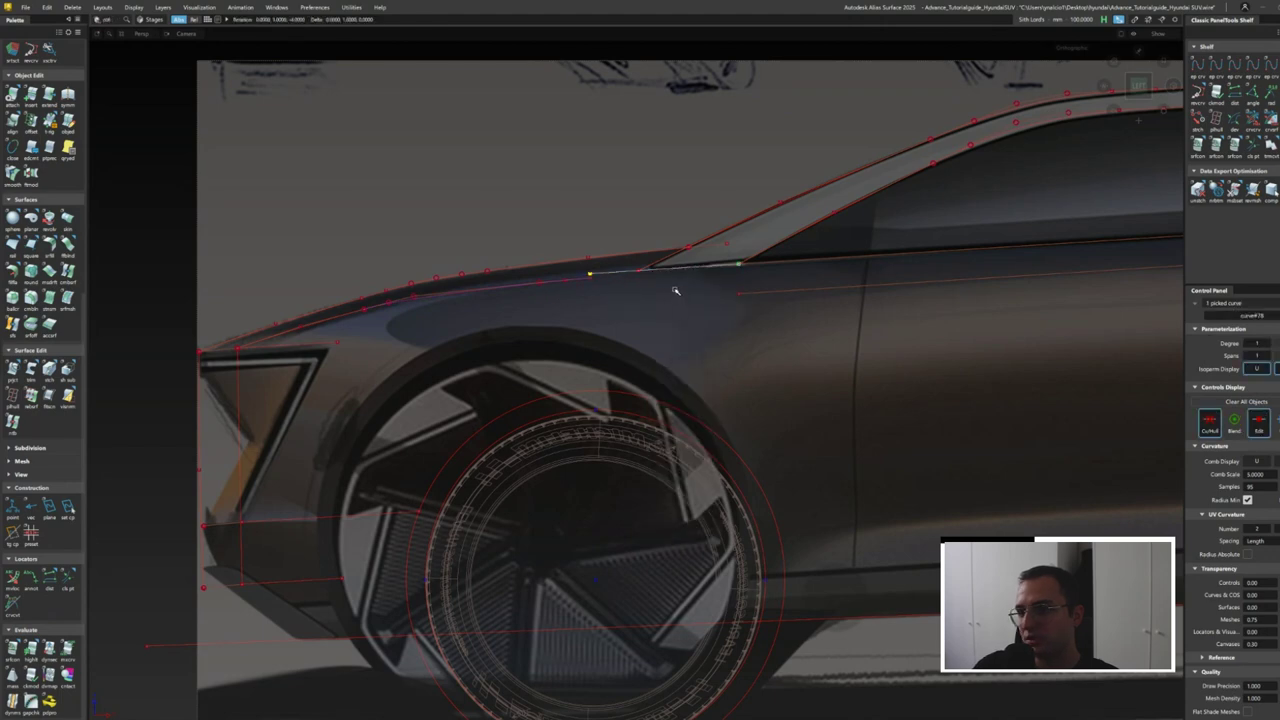
- Align the degree 5 transition curve over the front wheel to its neighbouring hood-edge lines with G2 continuity and explicit control
{"action": "scroll", "coordinate": [560, 282], "scroll_direction": "up", "scroll_amount": 3}
{"action": "left_click", "coordinate": [593, 295]}
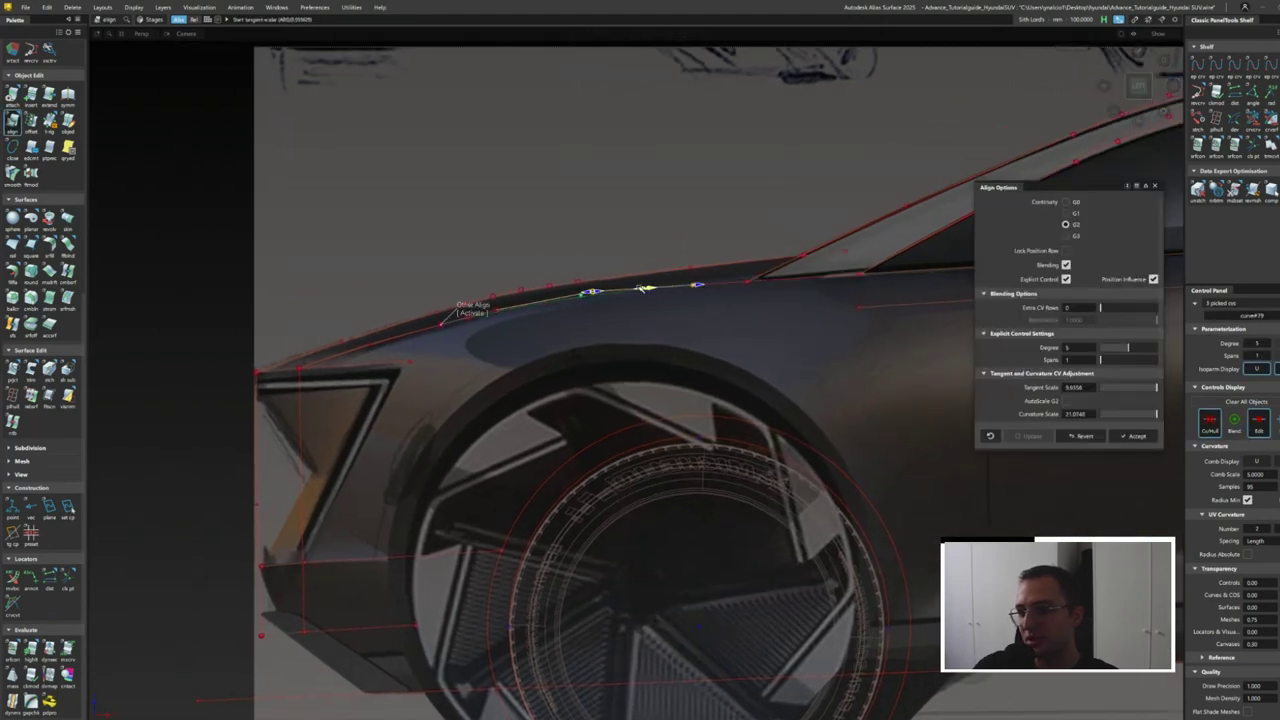
{"action": "scroll", "coordinate": [491, 314], "scroll_direction": "down", "scroll_amount": 3}
{"action": "mouse_move", "coordinate": [500, 309]}
{"action": "left_mouse_down", "text": "alt"}
{"action": "mouse_move", "coordinate": [751, 371]}
{"action": "mouse_move", "coordinate": [600, 443]}
{"action": "mouse_move", "coordinate": [458, 455]}
{"action": "mouse_move", "coordinate": [446, 443]}
{"action": "mouse_move", "coordinate": [560, 380]}
{"action": "mouse_move", "coordinate": [520, 400]}
{"action": "mouse_move", "coordinate": [491, 380]}
{"action": "left_mouse_up", "text": "alt"}
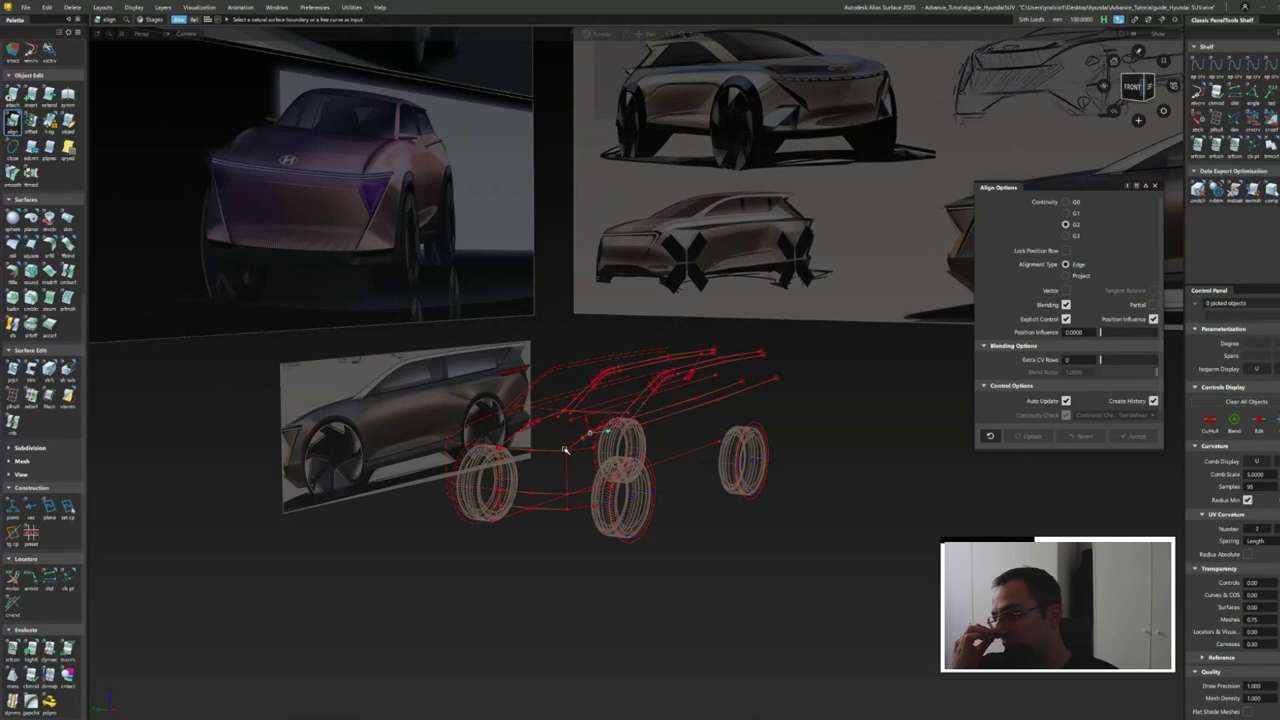
{"action": "right_click_drag", "start_coordinate": [491, 380], "coordinate": [501, 512], "text": "alt"}
{"action": "left_click_drag", "start_coordinate": [501, 512], "coordinate": [602, 470], "text": "alt"}
{"action": "right_click_drag", "start_coordinate": [566, 491], "coordinate": [600, 480], "text": "alt"}
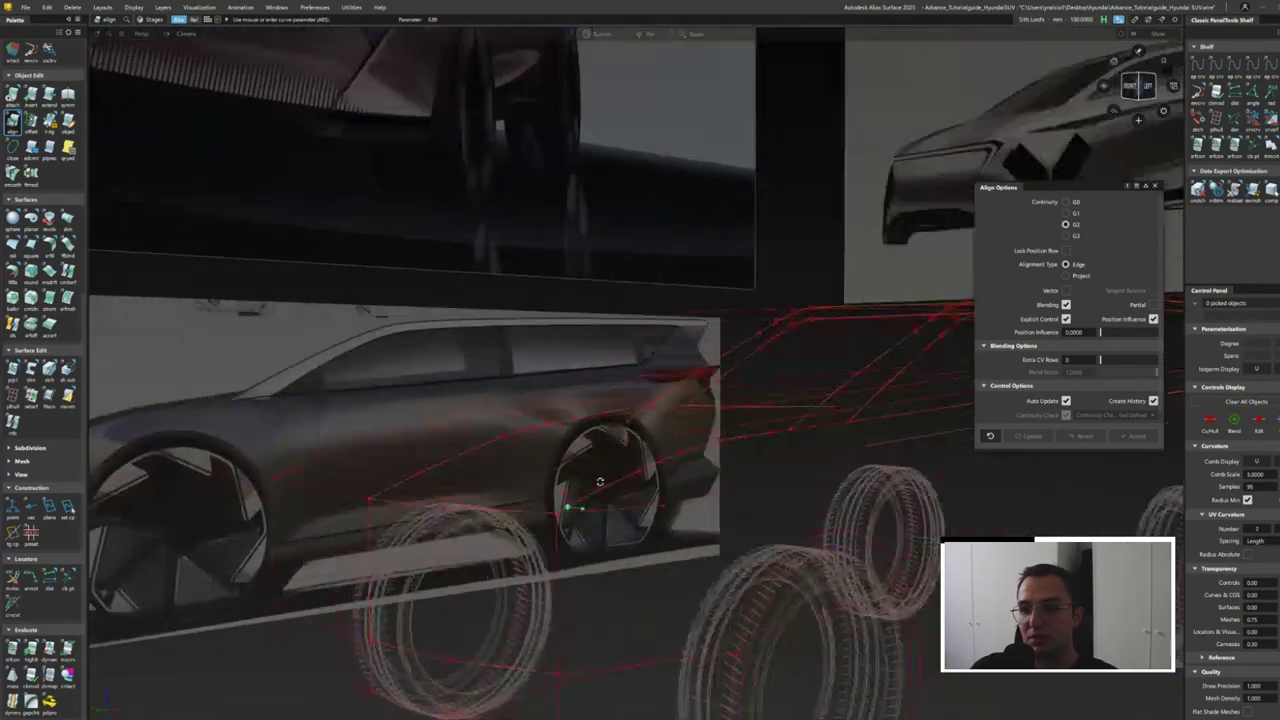
{"action": "mouse_move", "coordinate": [600, 480]}
{"action": "left_mouse_down", "text": "alt"}
{"action": "mouse_move", "coordinate": [786, 457]}
{"action": "mouse_move", "coordinate": [742, 469]}
{"action": "mouse_move", "coordinate": [923, 474]}
{"action": "mouse_move", "coordinate": [674, 514]}
{"action": "mouse_move", "coordinate": [605, 590]}
{"action": "mouse_move", "coordinate": [466, 549]}
{"action": "mouse_move", "coordinate": [543, 491]}
{"action": "left_mouse_up", "text": "alt"}
{"action": "key", "text": "Escape"}
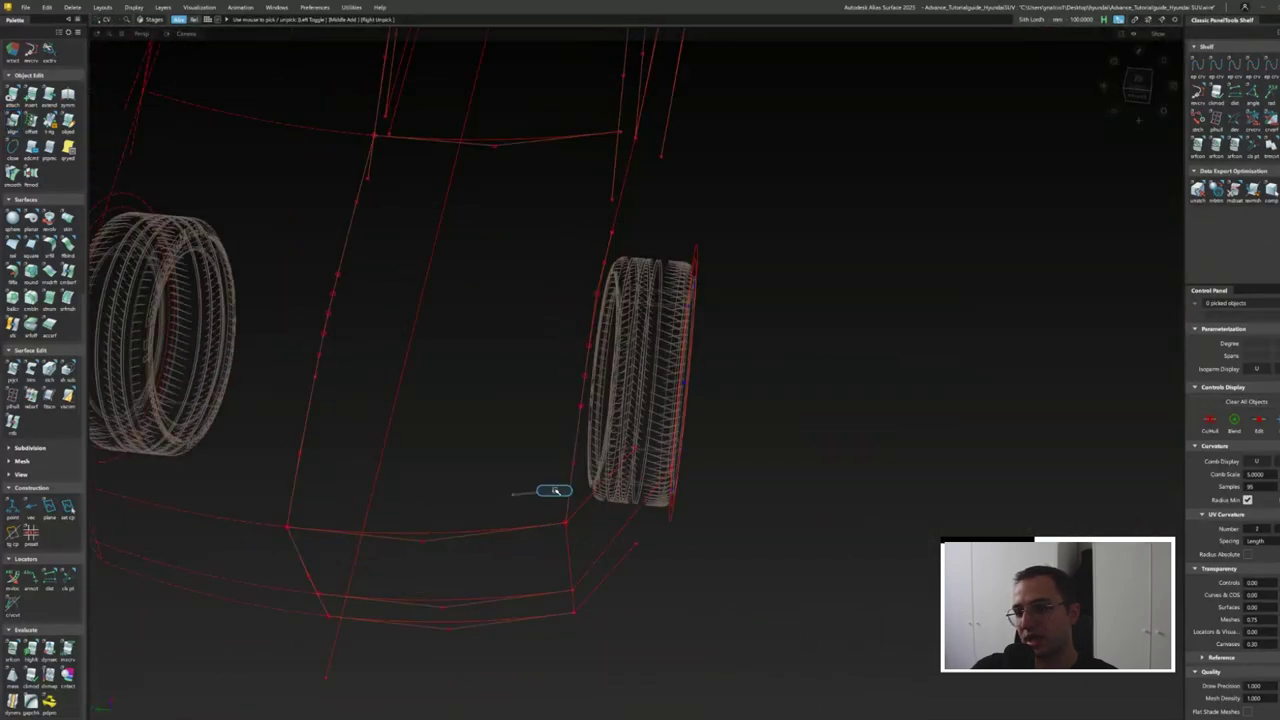
- Rebuild the front hood-edge line as a degree 1, single-span curve and shift the shared upper front corner points rearward
{"action": "left_click_drag", "start_coordinate": [586, 529], "coordinate": [612, 451], "text": "alt"}
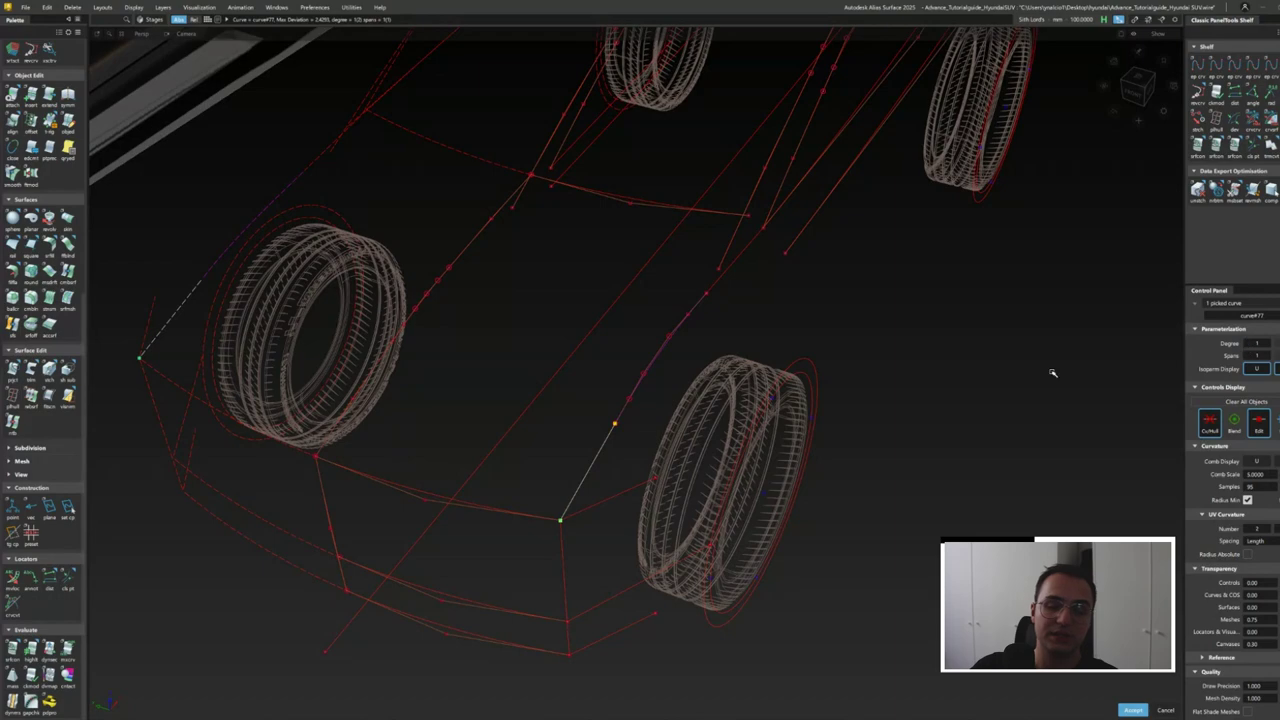
{"action": "left_click_drag", "start_coordinate": [1053, 373], "coordinate": [747, 497], "text": "alt"}
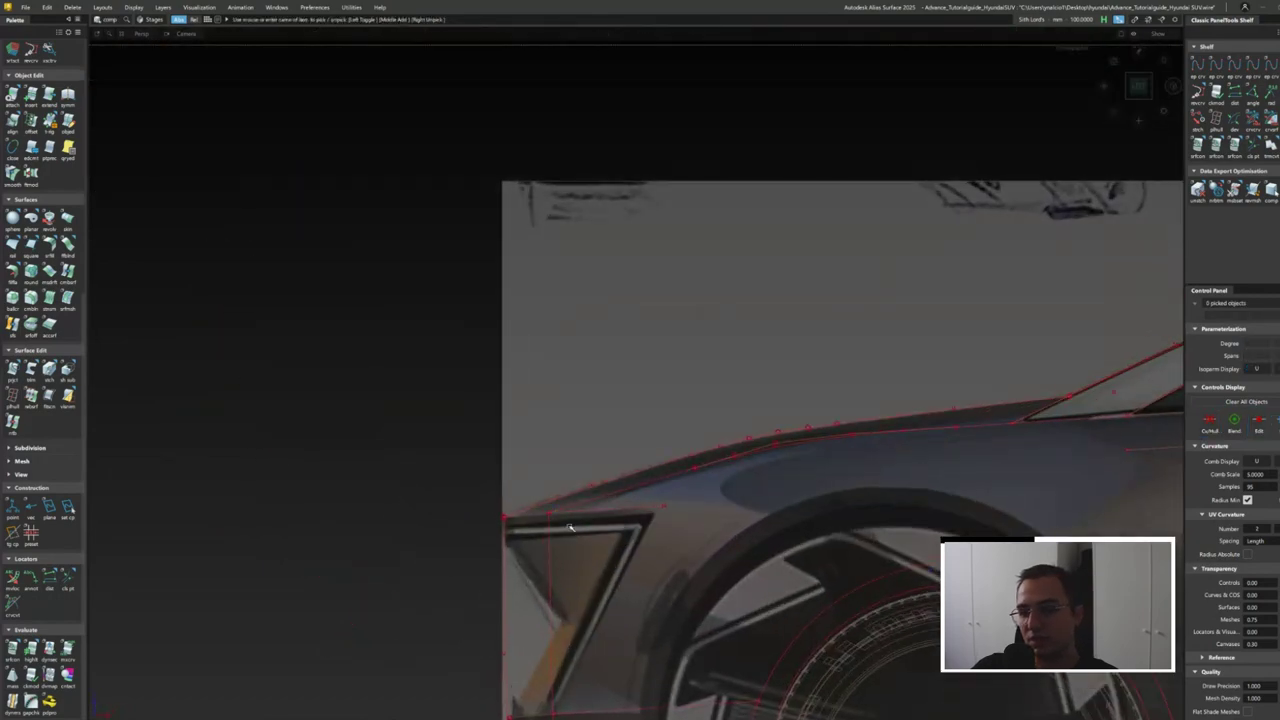
{"action": "scroll", "coordinate": [569, 527], "scroll_direction": "down", "scroll_amount": 3}
{"action": "mouse_move", "coordinate": [569, 531]}
{"action": "left_mouse_down"}
{"action": "mouse_move", "coordinate": [551, 514]}
{"action": "mouse_move", "coordinate": [546, 539]}
{"action": "left_mouse_up"}
{"action": "scroll", "coordinate": [549, 514], "scroll_direction": "up", "scroll_amount": 5}
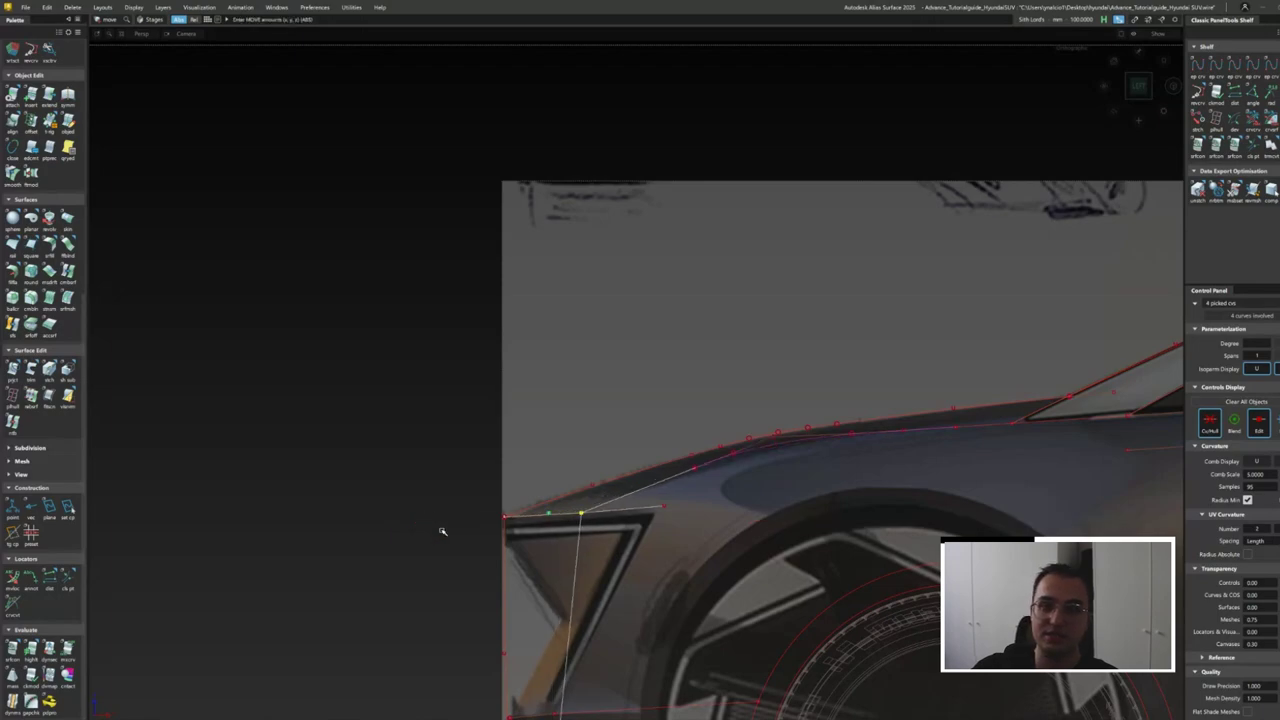
{"action": "left_click_drag", "start_coordinate": [443, 531], "coordinate": [560, 480], "text": "alt"}
- Adjust the rear control point of the front hood-edge line to follow the sketch in side and plan view
{"action": "left_click", "coordinate": [648, 430]}
{"action": "left_click", "coordinate": [663, 438]}
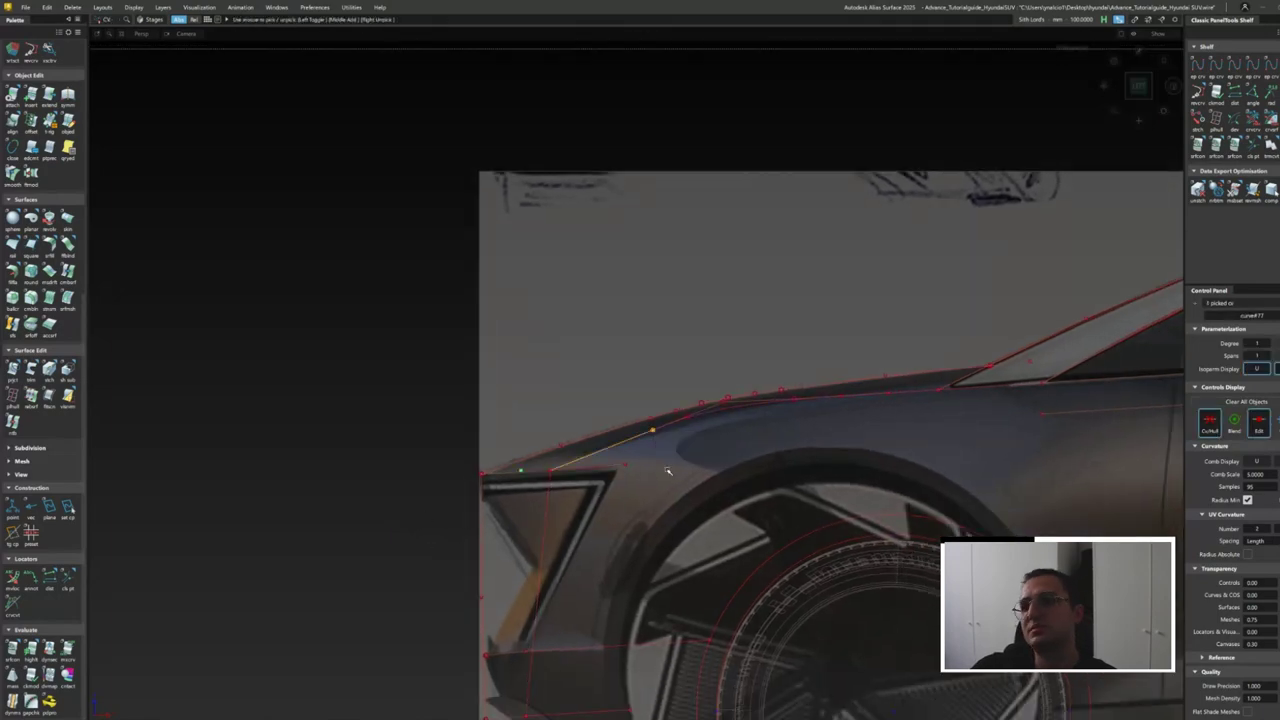
{"action": "mouse_move", "coordinate": [571, 477]}
{"action": "left_mouse_down", "text": "alt+shift"}
{"action": "mouse_move", "coordinate": [634, 374]}
{"action": "mouse_move", "coordinate": [706, 423]}
{"action": "mouse_move", "coordinate": [667, 469]}
{"action": "left_mouse_up", "text": "alt+shift"}
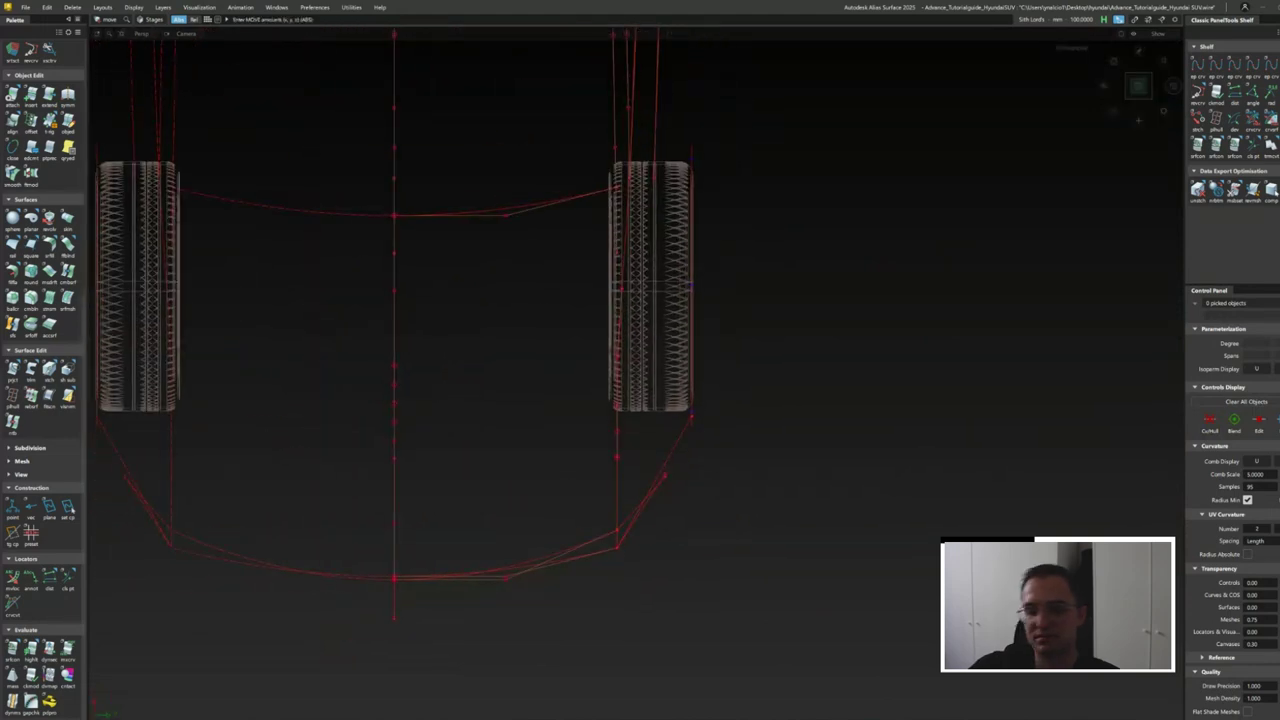
{"action": "mouse_move", "coordinate": [560, 440]}
{"action": "left_mouse_down", "text": "alt+shift"}
{"action": "mouse_move", "coordinate": [551, 434]}
{"action": "mouse_move", "coordinate": [589, 486]}
{"action": "mouse_move", "coordinate": [534, 323]}
{"action": "mouse_move", "coordinate": [466, 422]}
{"action": "mouse_move", "coordinate": [300, 449]}
{"action": "mouse_move", "coordinate": [466, 449]}
{"action": "mouse_move", "coordinate": [527, 487]}
{"action": "left_mouse_up", "text": "alt+shift"}
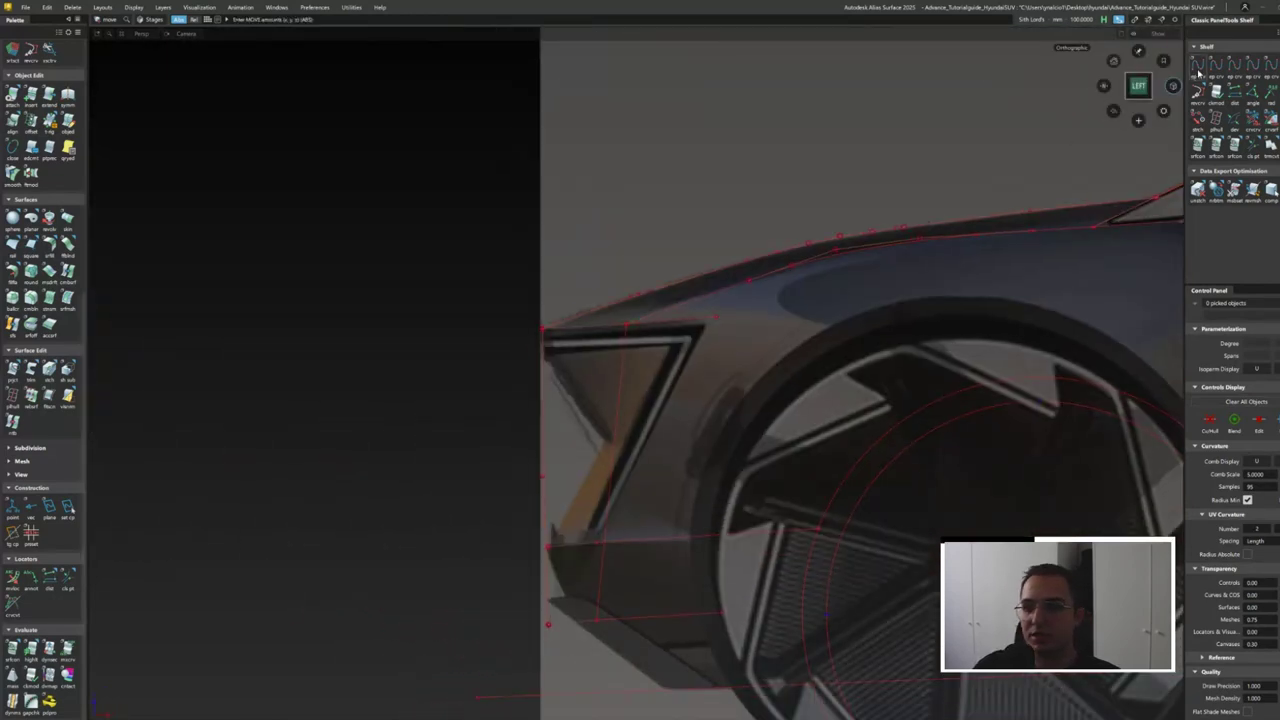
- Reposition the rear end of the headlight's upper line and draw a straight line down the headlight's rear edge to the bumper line
{"action": "left_click", "coordinate": [730, 330]}
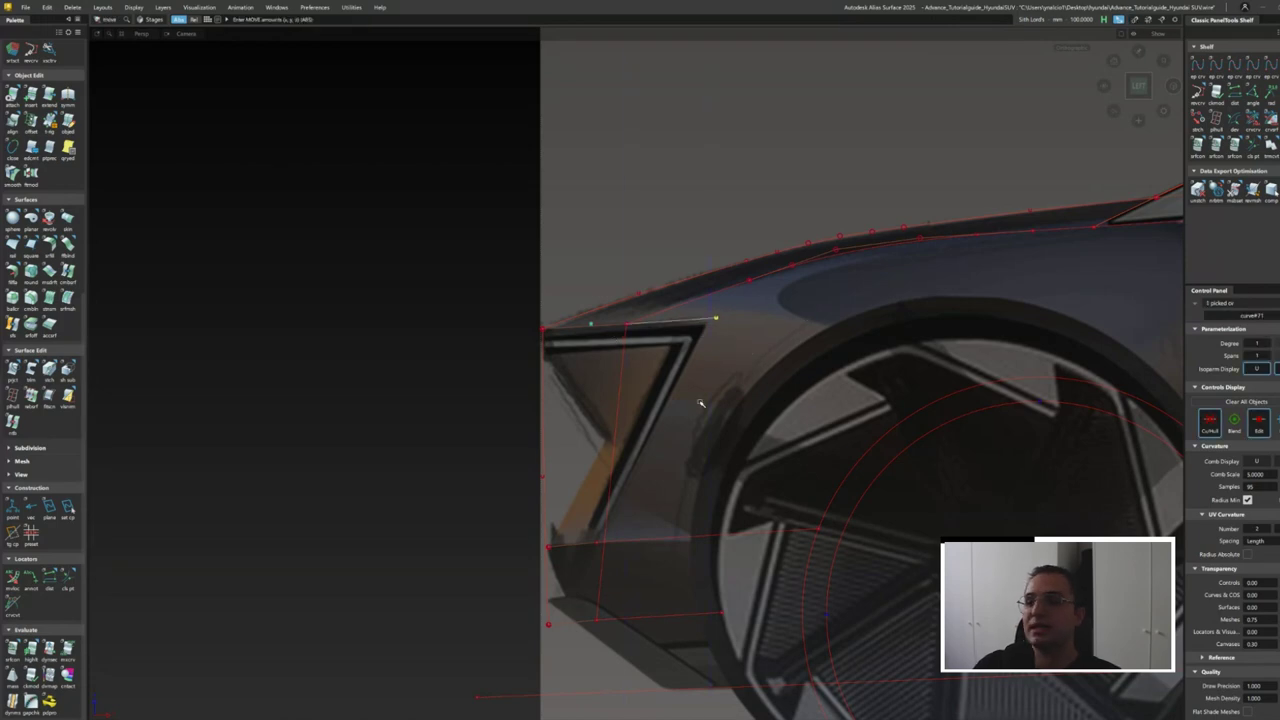
{"action": "left_click", "coordinate": [740, 324]}
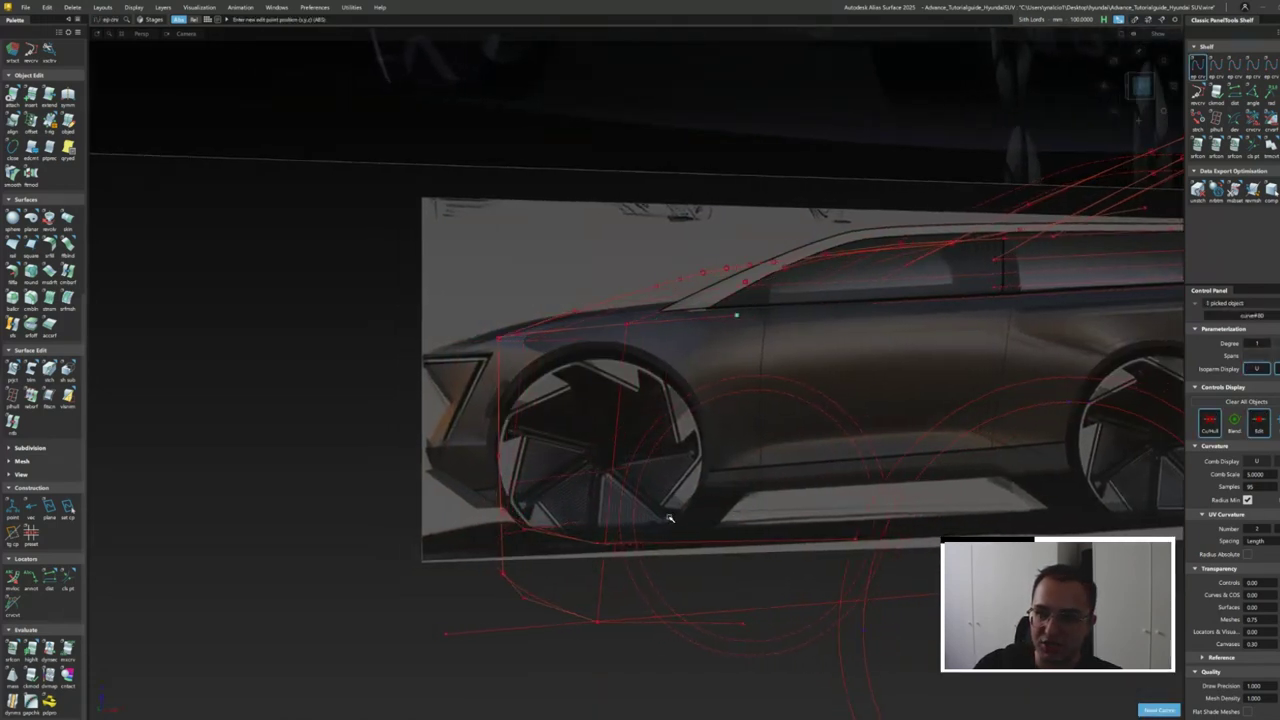
{"action": "key", "text": "Escape"}
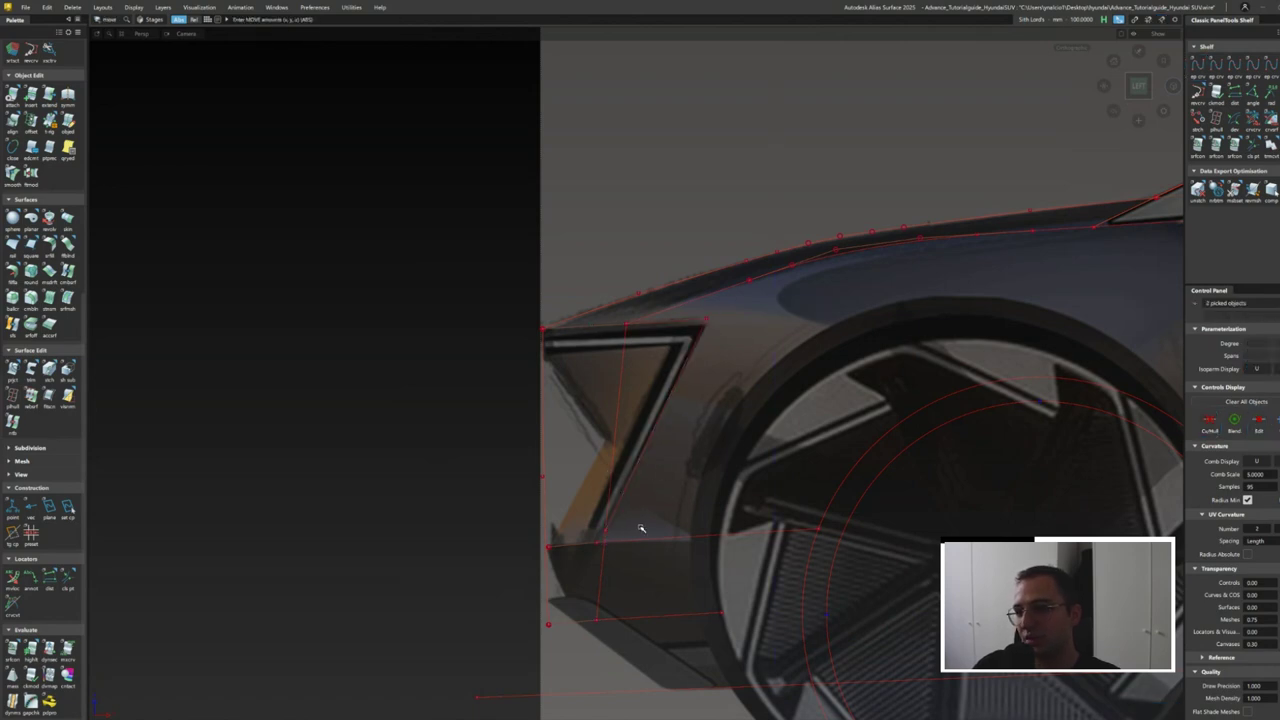
- Draw two straight lines along the front centre profile, from the nose back to the headlight notch and forward to the bumper edge
{"action": "left_click", "coordinate": [1184, 58]}
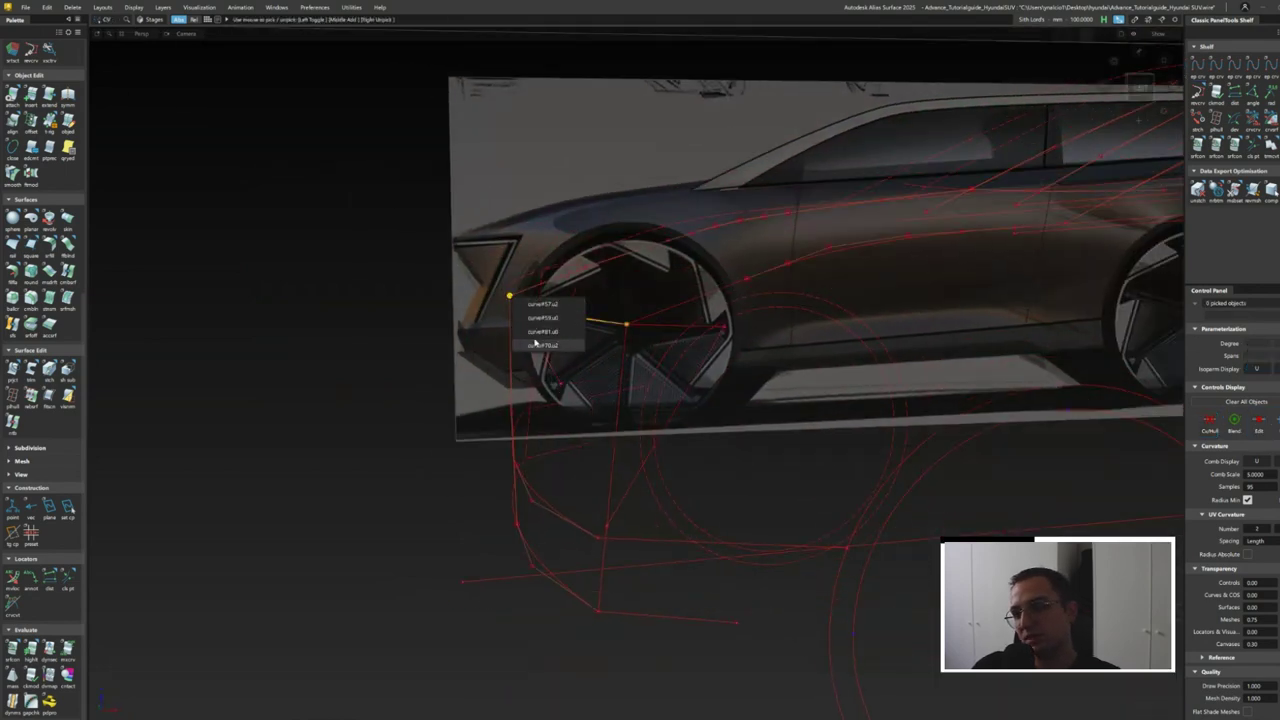
{"action": "left_click", "coordinate": [542, 331]}
{"action": "scroll", "coordinate": [508, 316], "scroll_direction": "up", "scroll_amount": 6}
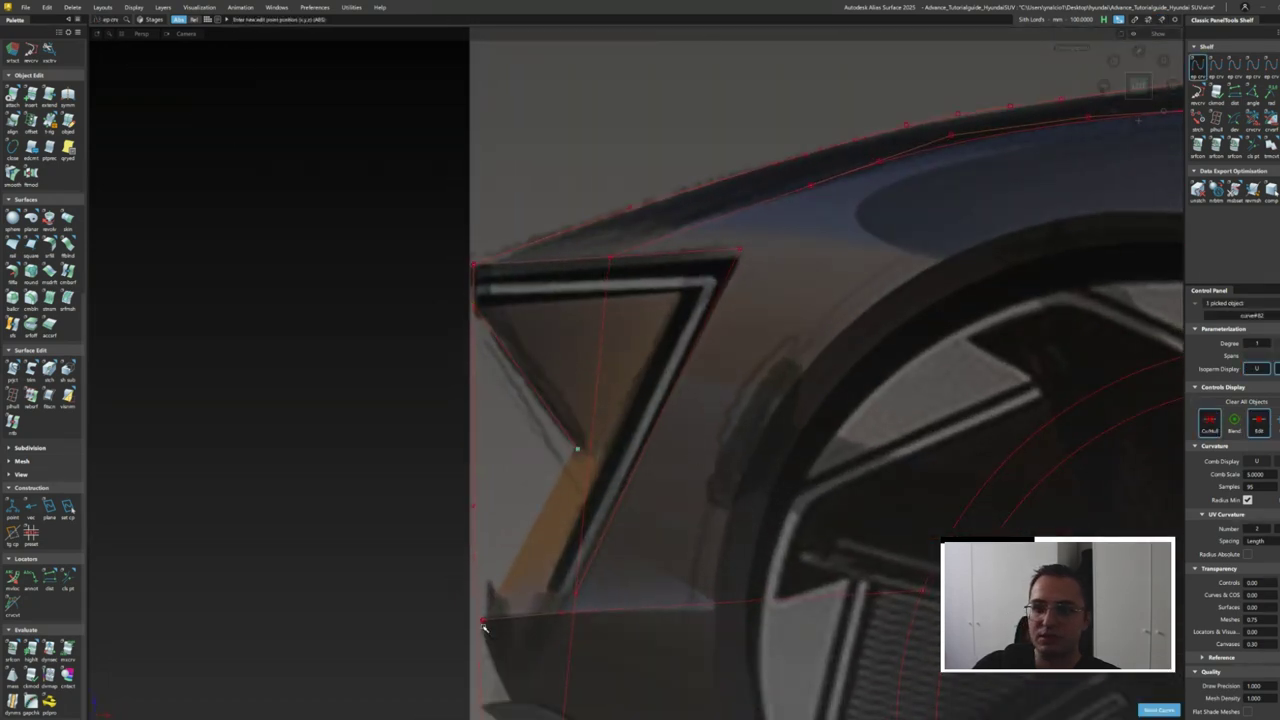
{"action": "scroll", "coordinate": [587, 524], "scroll_direction": "down", "scroll_amount": 5}
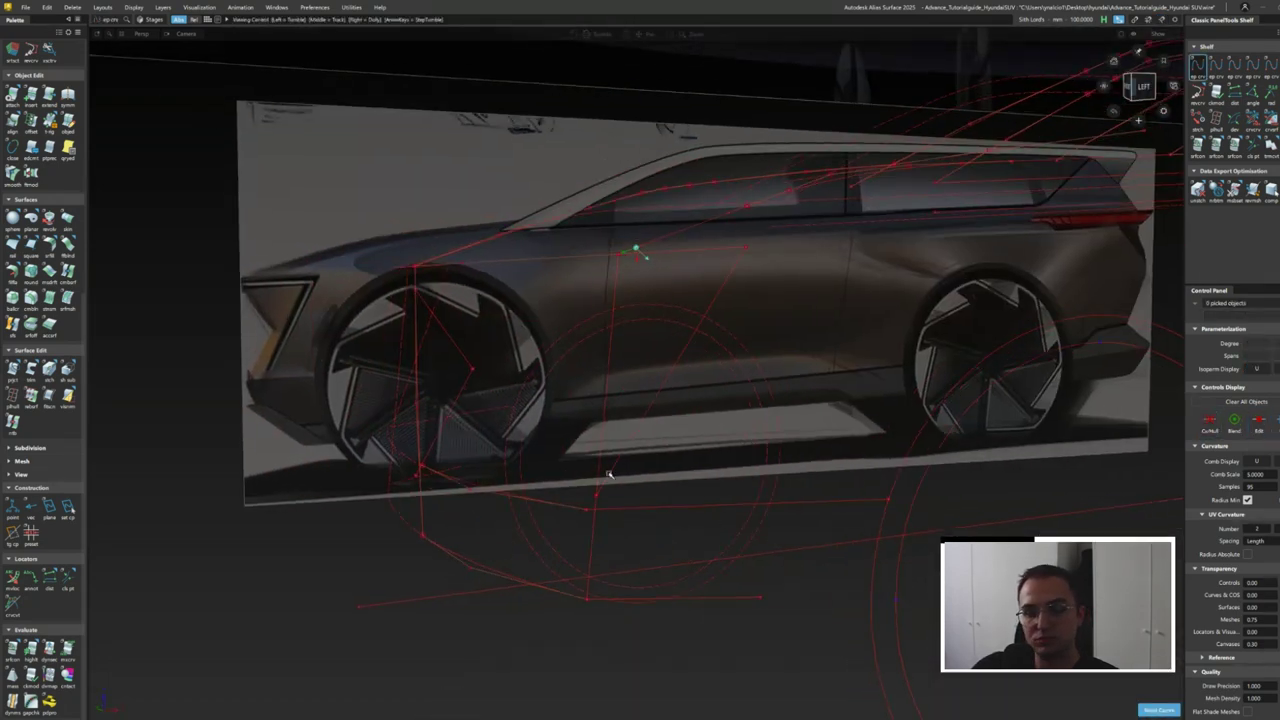
- Shorten the vertical centre line below the hood nose with the Extend tool
{"action": "left_click_drag", "start_coordinate": [640, 251], "coordinate": [520, 450], "text": "alt+shift"}
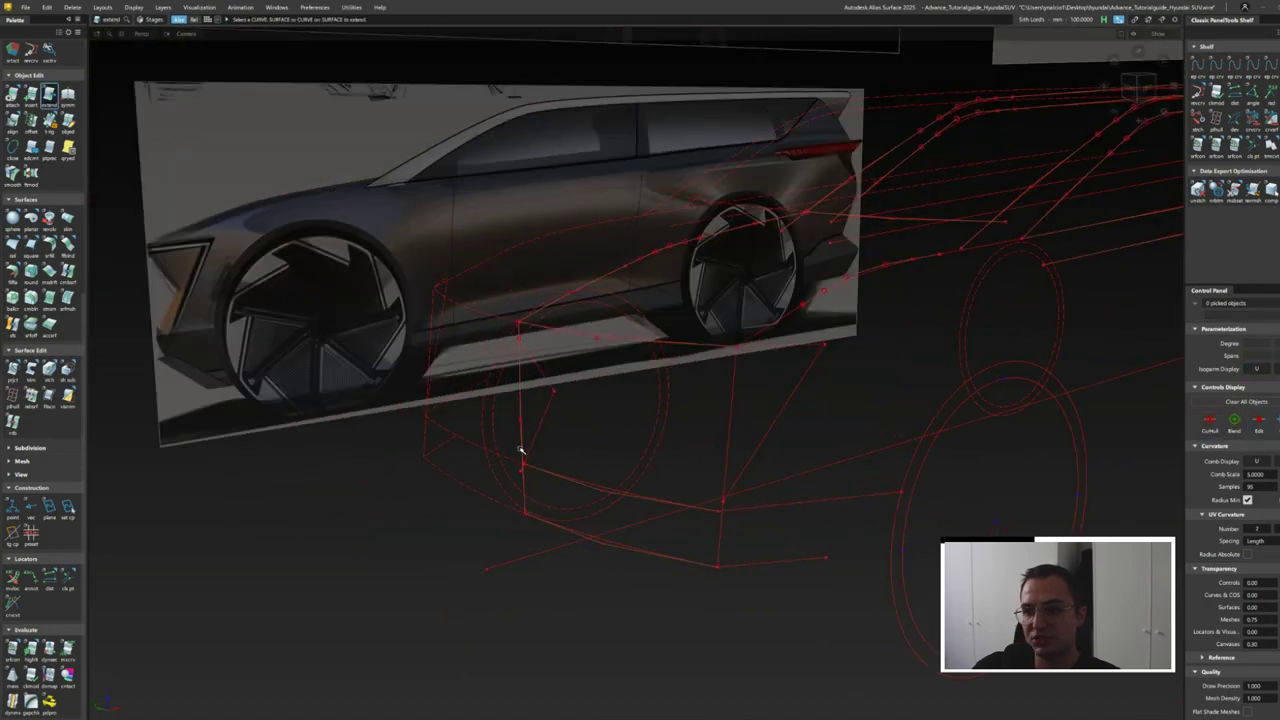
{"action": "mouse_move", "coordinate": [527, 351]}
{"action": "left_mouse_down", "text": "alt+shift"}
{"action": "mouse_move", "coordinate": [914, 354]}
{"action": "mouse_move", "coordinate": [748, 372]}
{"action": "mouse_move", "coordinate": [609, 443]}
{"action": "mouse_move", "coordinate": [857, 380]}
{"action": "mouse_move", "coordinate": [879, 433]}
{"action": "mouse_move", "coordinate": [571, 443]}
{"action": "mouse_move", "coordinate": [640, 414]}
{"action": "mouse_move", "coordinate": [486, 466]}
{"action": "mouse_move", "coordinate": [487, 424]}
{"action": "mouse_move", "coordinate": [493, 472]}
{"action": "left_mouse_up", "text": "alt+shift"}
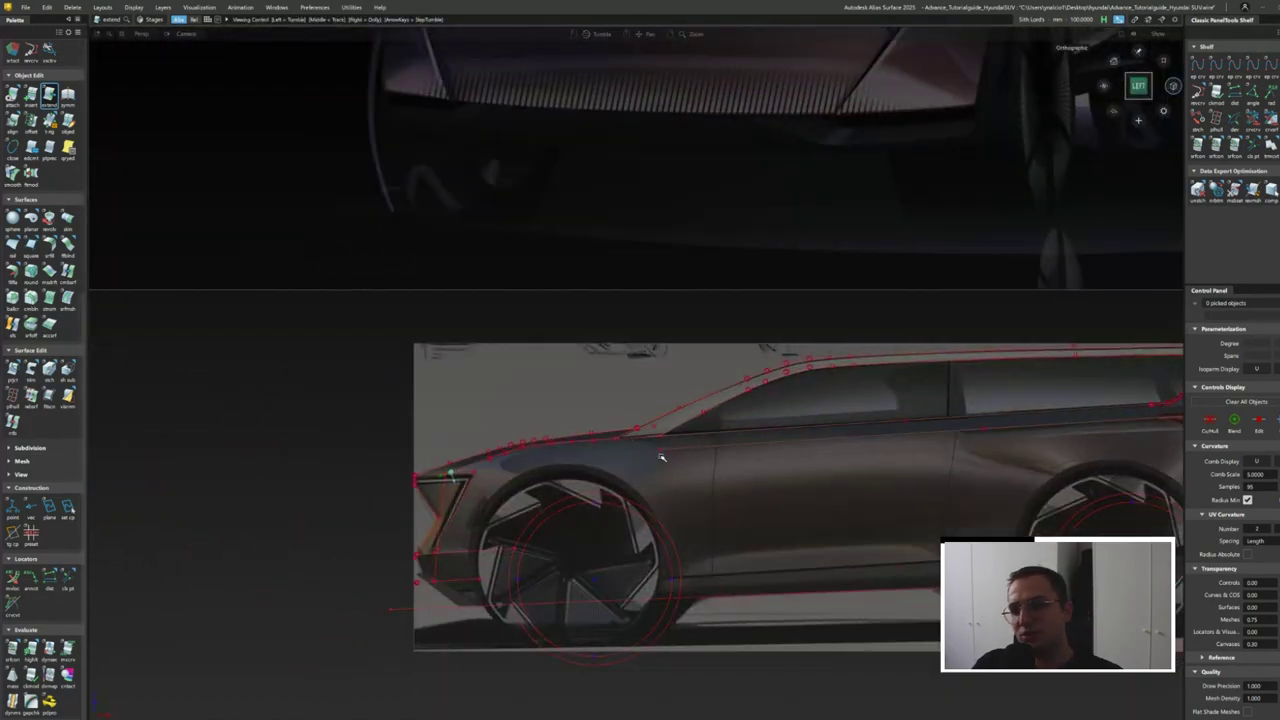
{"action": "scroll", "coordinate": [661, 457], "scroll_direction": "up", "scroll_amount": 3}
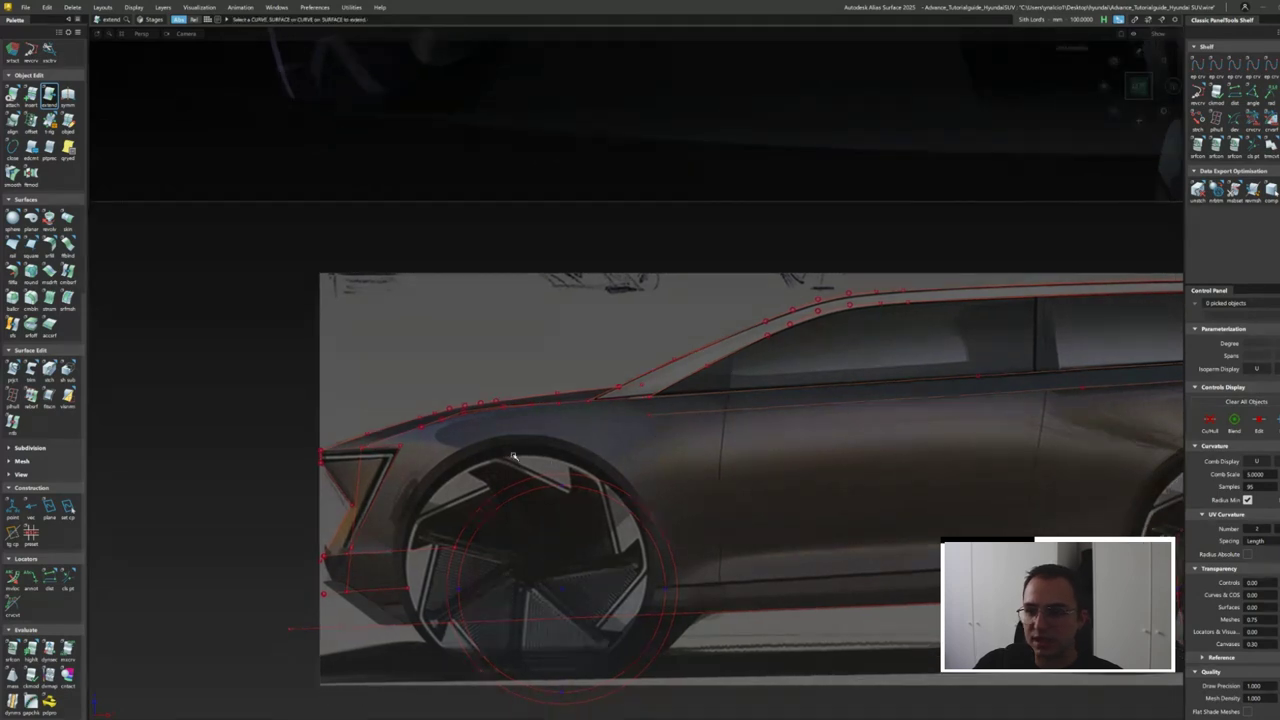
- Move the headlight's rear edge line toward the wheel arch and place its lower end on the bumper line
{"action": "scroll", "coordinate": [510, 445], "scroll_direction": "up", "scroll_amount": 3}
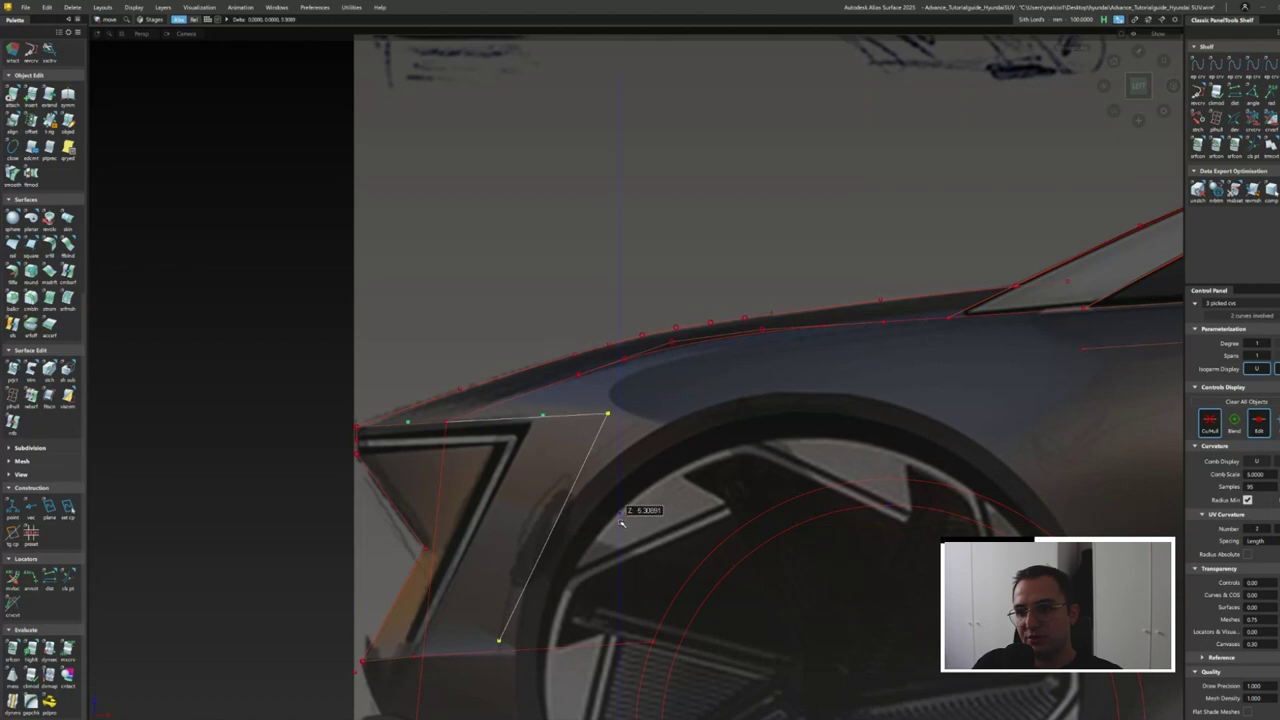
{"action": "mouse_move", "coordinate": [556, 572]}
{"action": "left_mouse_down", "text": "alt+shift"}
{"action": "mouse_move", "coordinate": [543, 486]}
{"action": "mouse_move", "coordinate": [688, 563]}
{"action": "left_mouse_up", "text": "alt+shift"}
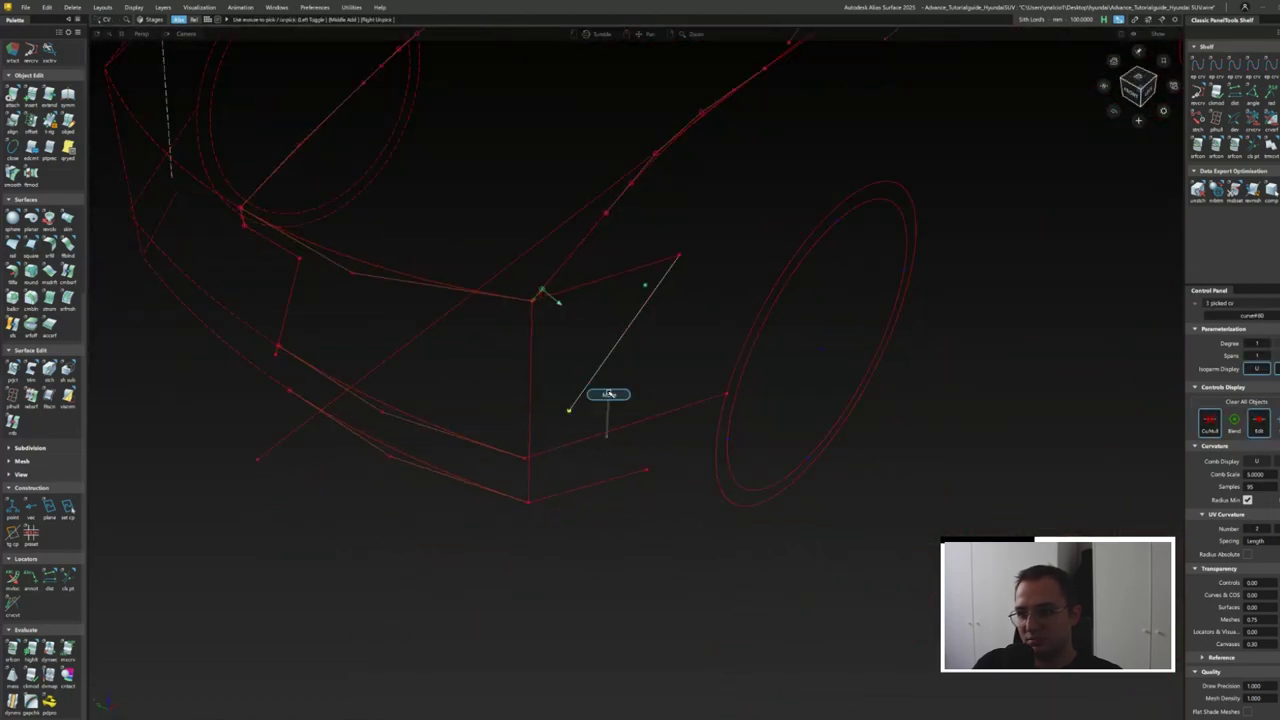
{"action": "mouse_move", "coordinate": [584, 440]}
{"action": "left_mouse_down", "text": "alt+shift"}
{"action": "mouse_move", "coordinate": [846, 283]}
{"action": "mouse_move", "coordinate": [327, 389]}
{"action": "mouse_move", "coordinate": [580, 300]}
{"action": "mouse_move", "coordinate": [586, 423]}
{"action": "mouse_move", "coordinate": [605, 446]}
{"action": "mouse_move", "coordinate": [571, 514]}
{"action": "left_mouse_up", "text": "alt+shift"}
- Remove the old lower front bumper curves beneath the upper bumper line
{"action": "scroll", "coordinate": [327, 389], "scroll_direction": "down", "scroll_amount": 5}
{"action": "scroll", "coordinate": [593, 536], "scroll_direction": "up", "scroll_amount": 8}
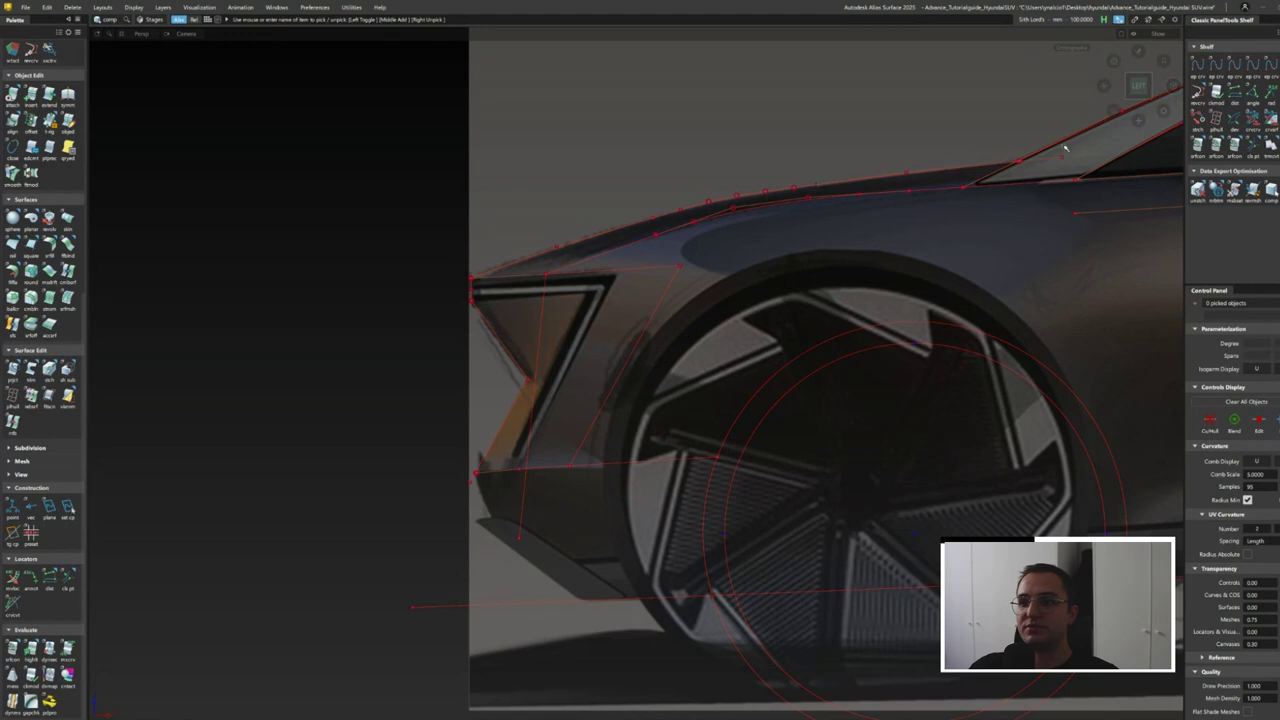
{"action": "left_click_drag", "start_coordinate": [398, 520], "coordinate": [471, 575], "text": "alt+shift"}
{"action": "left_click", "coordinate": [262, 518]}
{"action": "scroll", "coordinate": [534, 466], "scroll_direction": "up", "scroll_amount": 5}
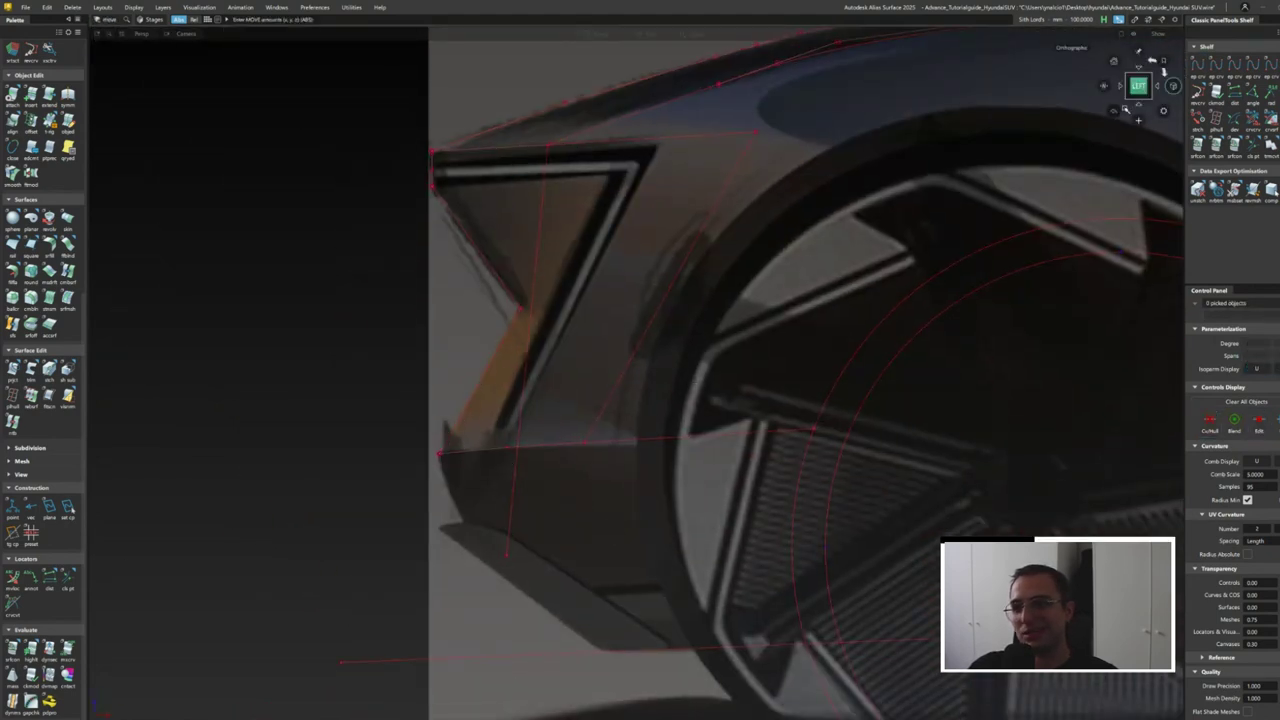
- Draw two straight lines along the front bumper's lower centre profile and raise their shared point to match the sketch
{"action": "scroll", "coordinate": [426, 443], "scroll_direction": "down", "scroll_amount": 4}
{"action": "scroll", "coordinate": [426, 443], "scroll_direction": "down", "scroll_amount": 2}
{"action": "left_click", "coordinate": [440, 470]}
{"action": "scroll", "coordinate": [527, 500], "scroll_direction": "up", "scroll_amount": 6}
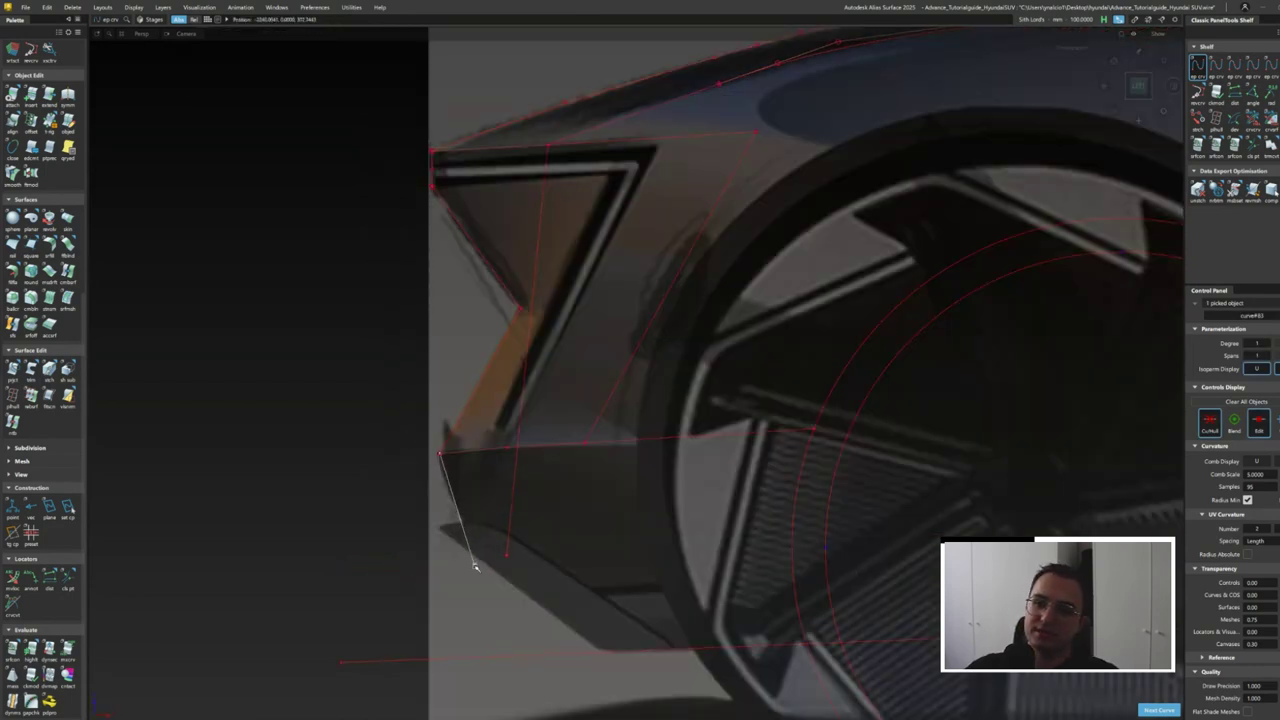
{"action": "middle_click_drag", "start_coordinate": [507, 581], "coordinate": [487, 527], "text": "alt+shift"}
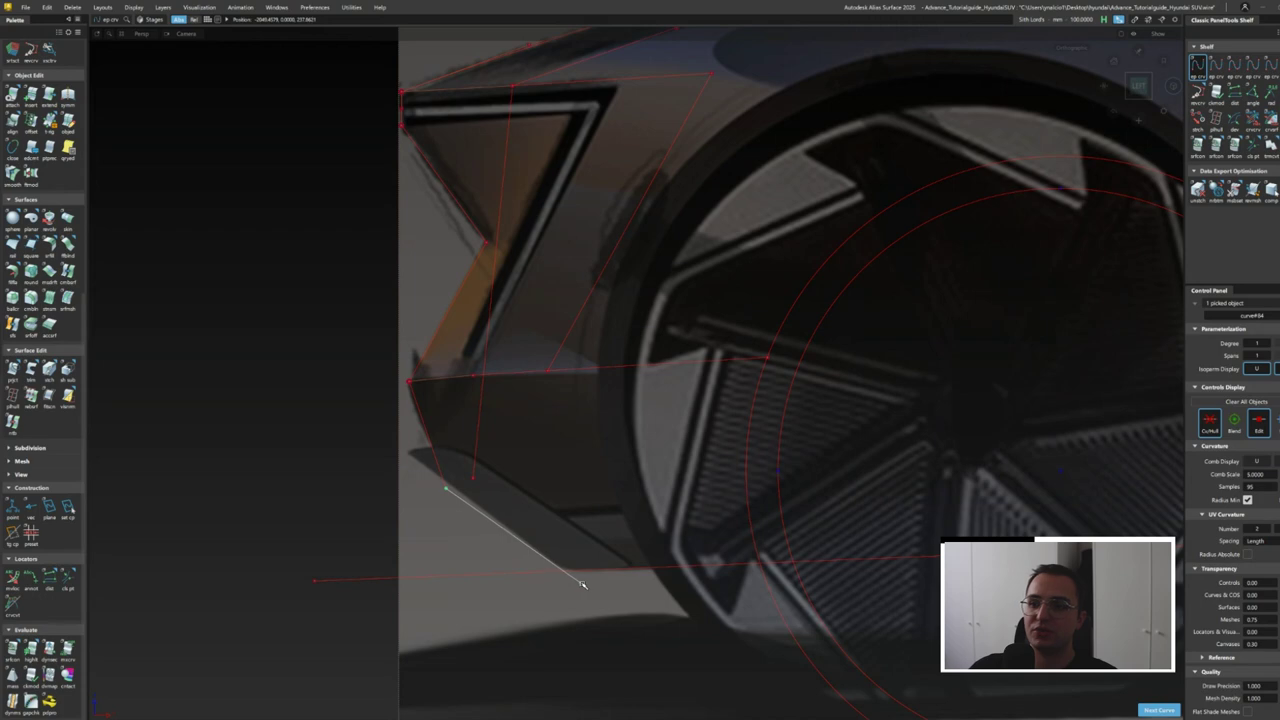
{"action": "key", "text": "d"}
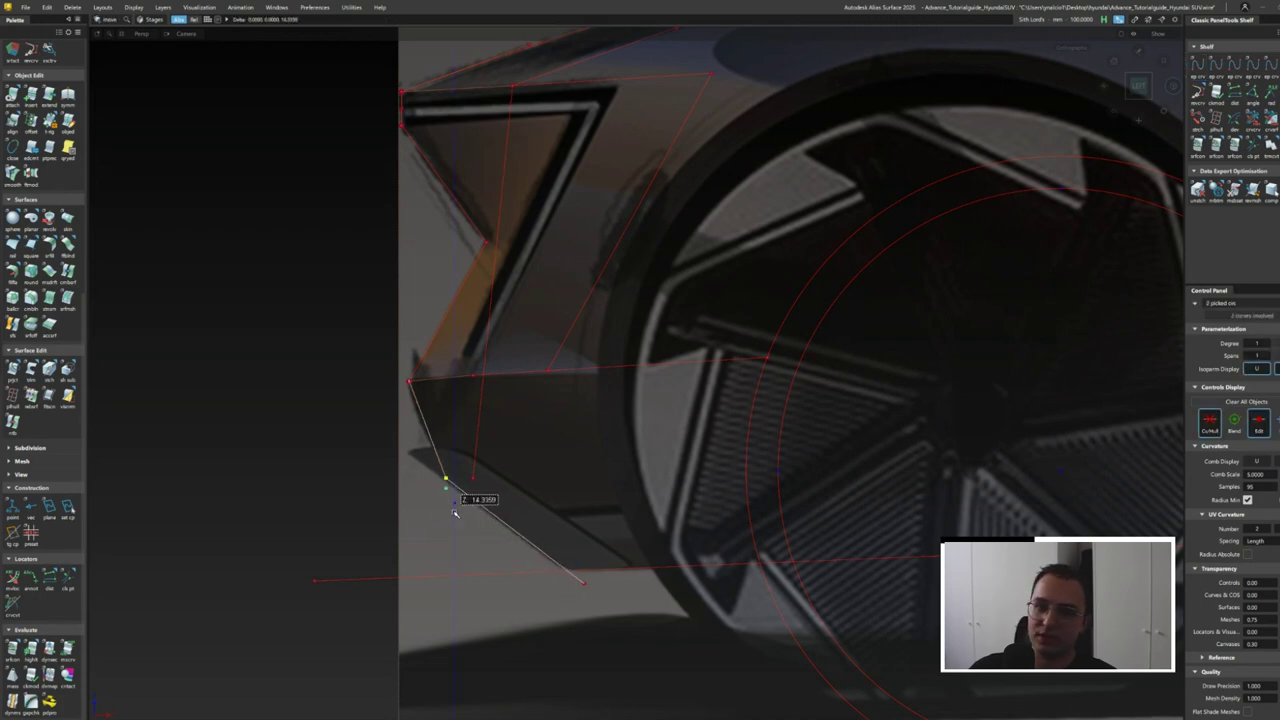
{"action": "left_click_drag", "start_coordinate": [463, 400], "coordinate": [477, 371], "text": "alt+shift"}
- Copy the upper bumper curve and place the copy at the end of the lower centre profile
{"action": "left_click", "coordinate": [477, 371]}
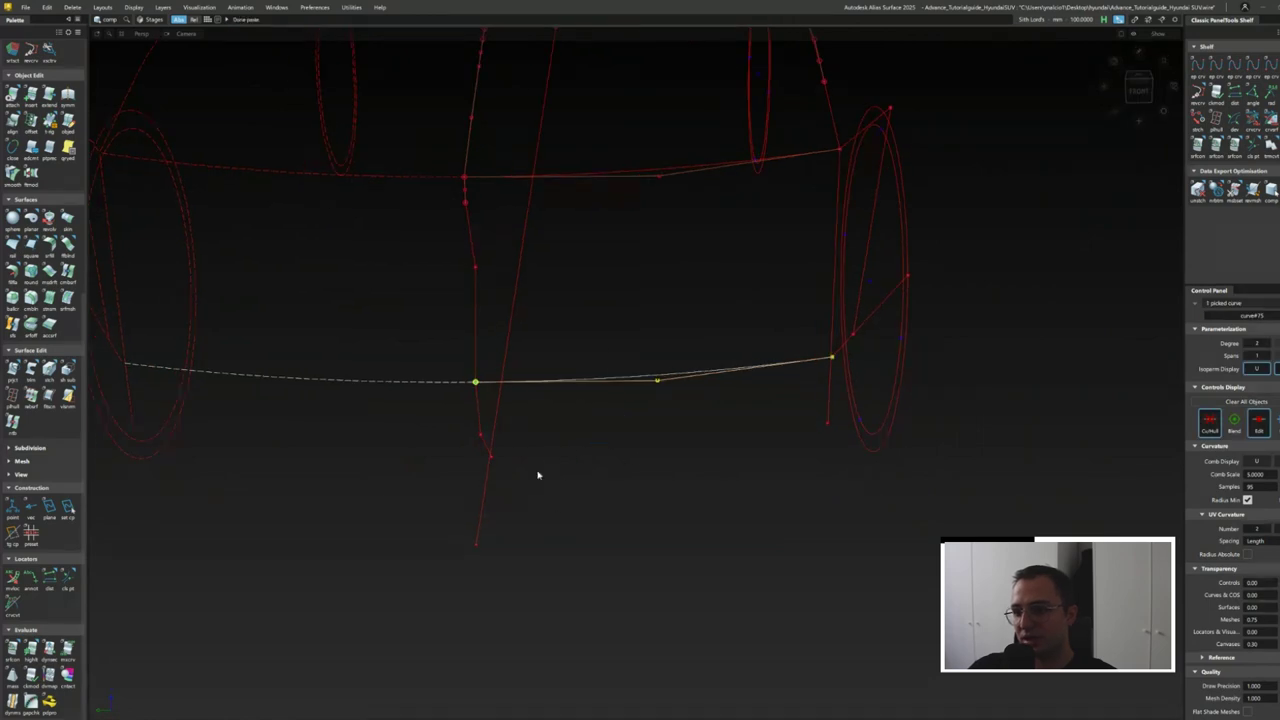
{"action": "left_click_drag", "start_coordinate": [535, 451], "coordinate": [600, 500], "text": "alt+shift"}
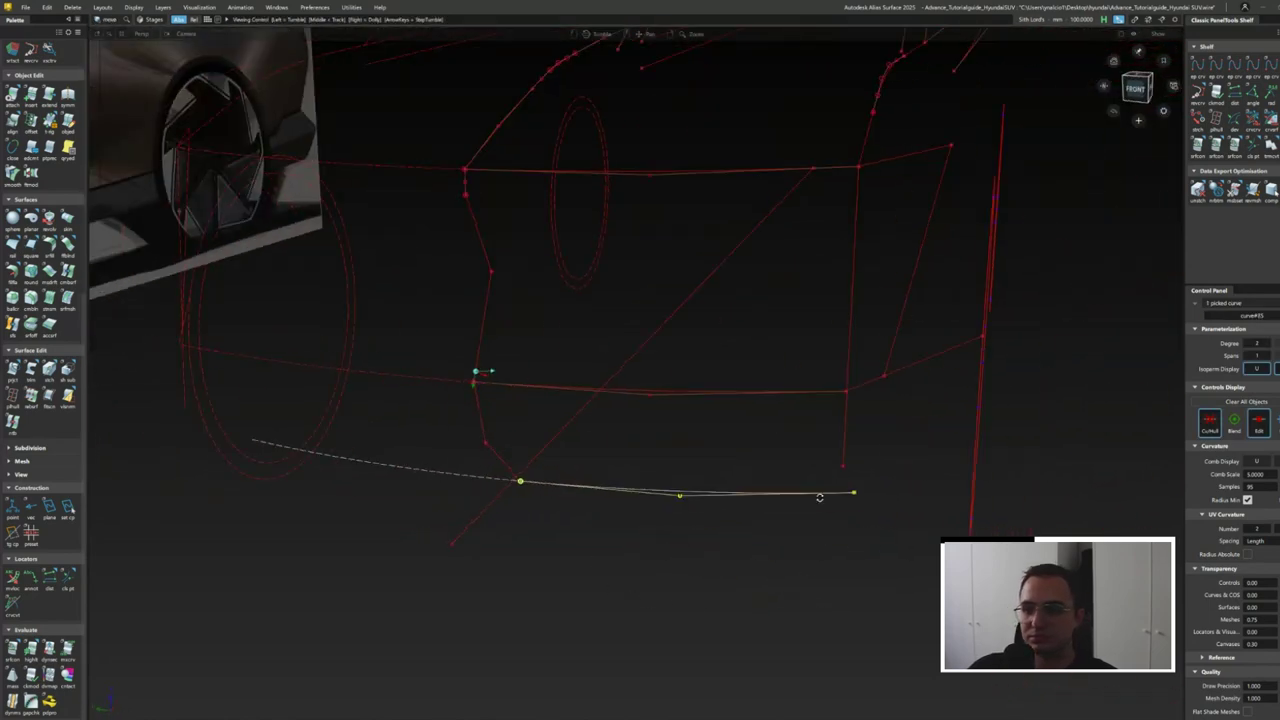
{"action": "left_click_drag", "start_coordinate": [790, 440], "coordinate": [808, 423], "text": "alt+shift"}
- Draw a straight line from the upper bumper corner down to the outer end of the lower bumper curve
{"action": "left_click_drag", "start_coordinate": [814, 486], "coordinate": [800, 434], "text": "alt+shift"}
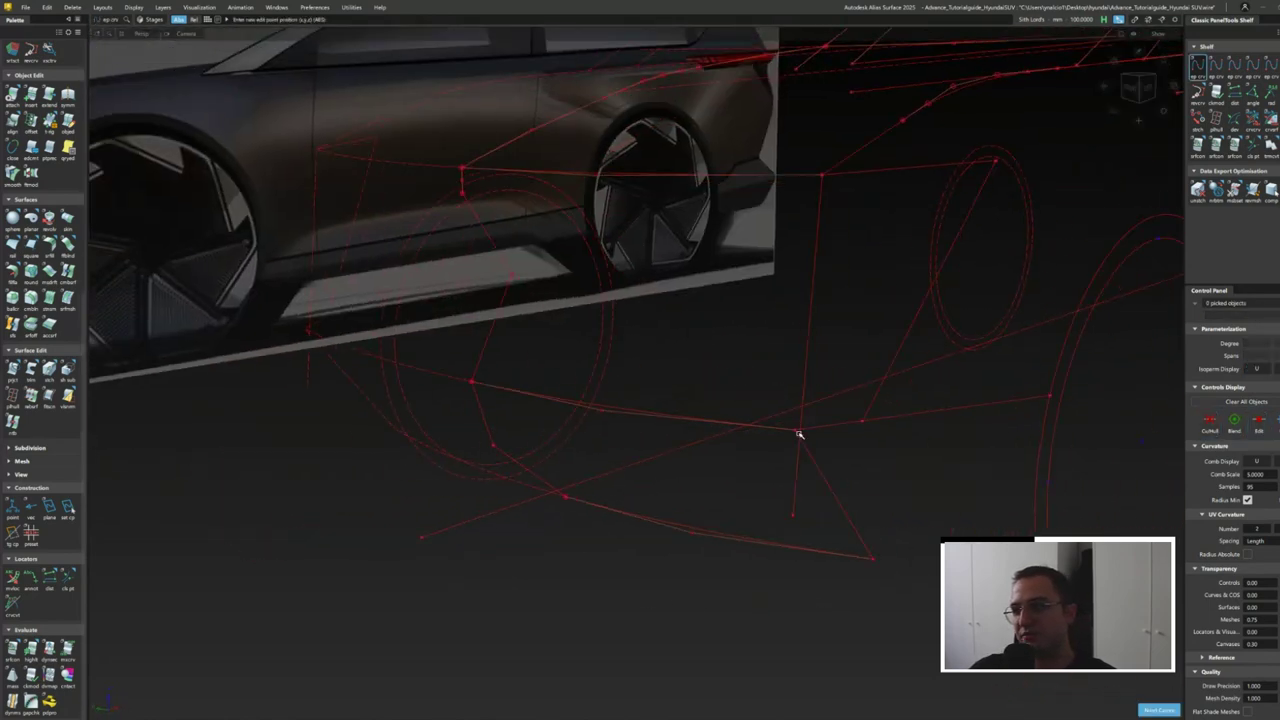
{"action": "left_click", "coordinate": [794, 418]}
{"action": "mouse_move", "coordinate": [740, 394]}
{"action": "left_mouse_down", "text": "alt+shift"}
{"action": "mouse_move", "coordinate": [717, 451]}
{"action": "mouse_move", "coordinate": [629, 420]}
{"action": "mouse_move", "coordinate": [663, 386]}
{"action": "left_mouse_up", "text": "alt+shift"}
{"action": "right_click_drag", "start_coordinate": [663, 386], "coordinate": [426, 187], "text": "alt+shift"}
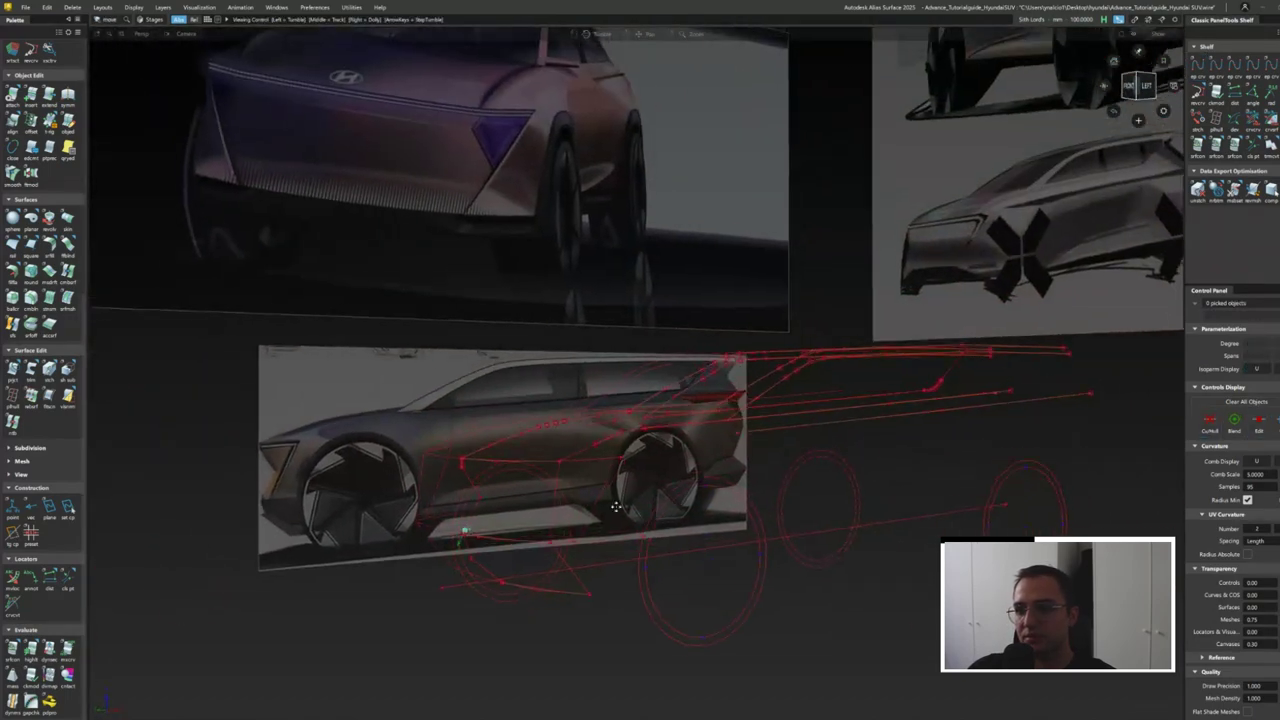
{"action": "key", "text": "F4"}
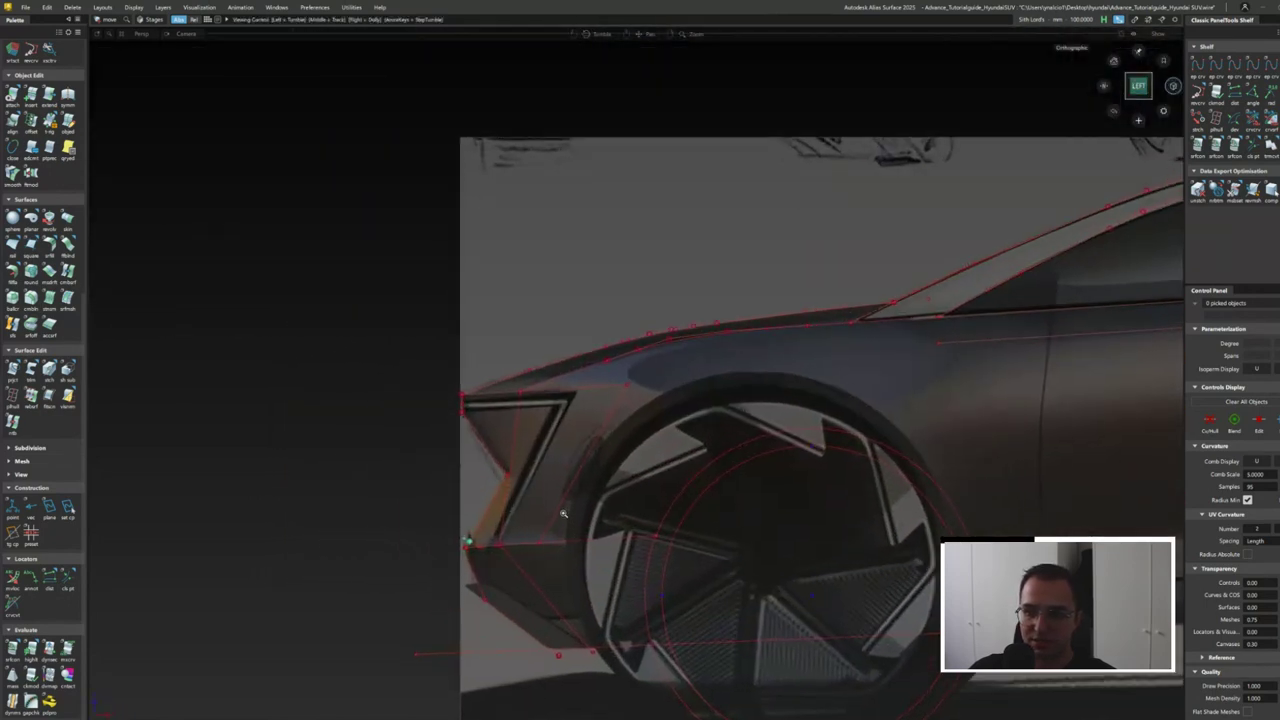
- Move the lower bumper curve's centre and outer end points up and forward to match the bottom edge in the side sketch
{"action": "right_click_drag", "start_coordinate": [563, 513], "coordinate": [575, 470], "text": "alt+shift"}
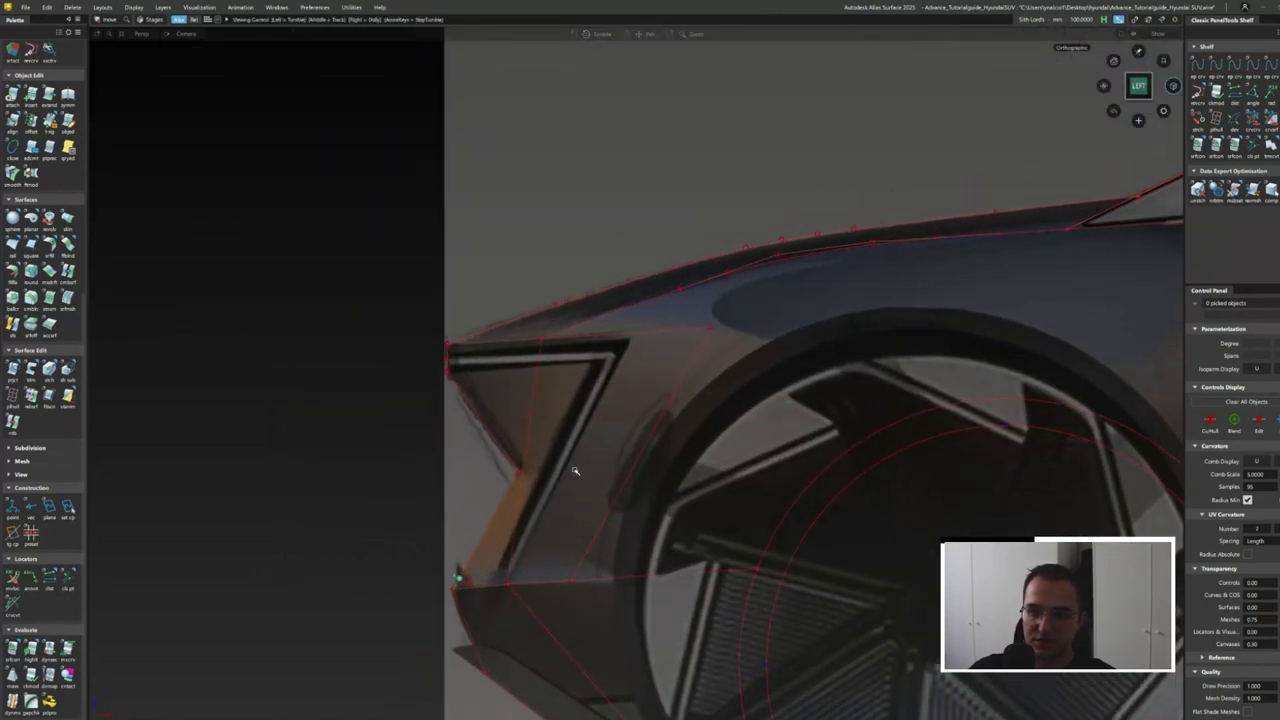
{"action": "right_click_drag", "start_coordinate": [532, 408], "coordinate": [527, 409], "text": "alt+shift"}
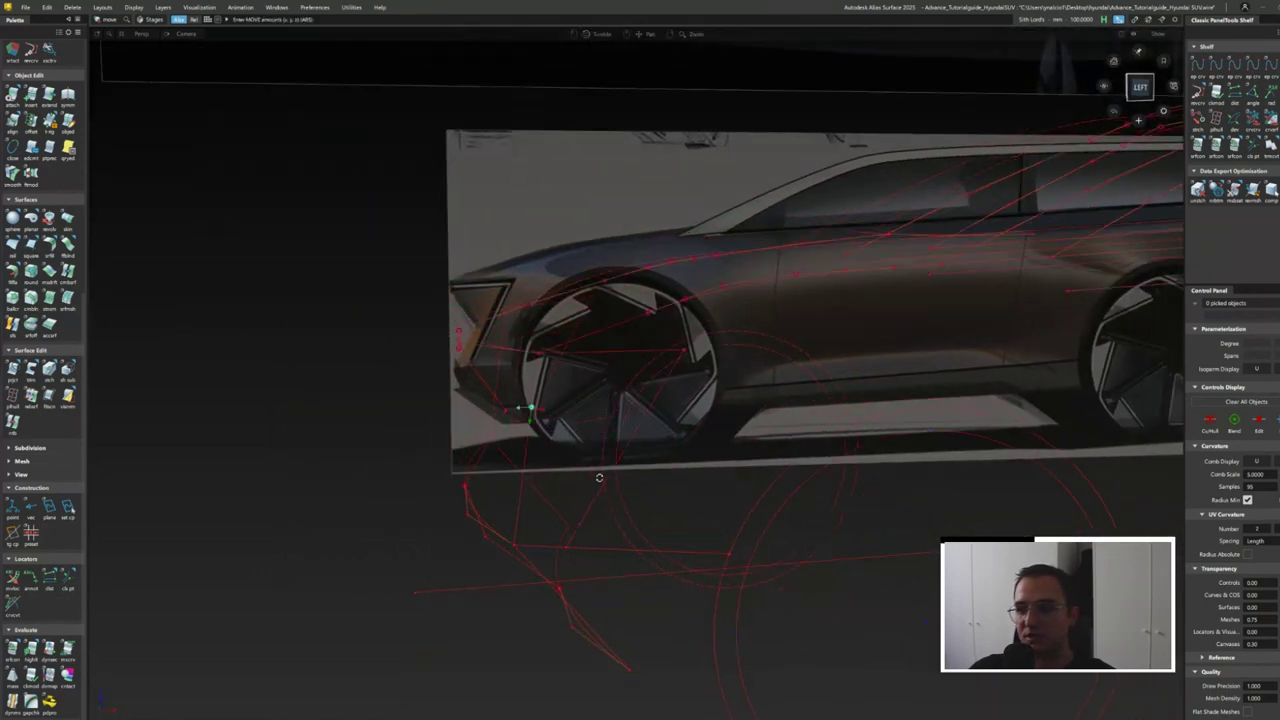
{"action": "left_click_drag", "start_coordinate": [527, 409], "coordinate": [534, 410], "text": "alt+shift"}
{"action": "left_click_drag", "start_coordinate": [669, 584], "coordinate": [1070, 89], "text": "alt+shift"}
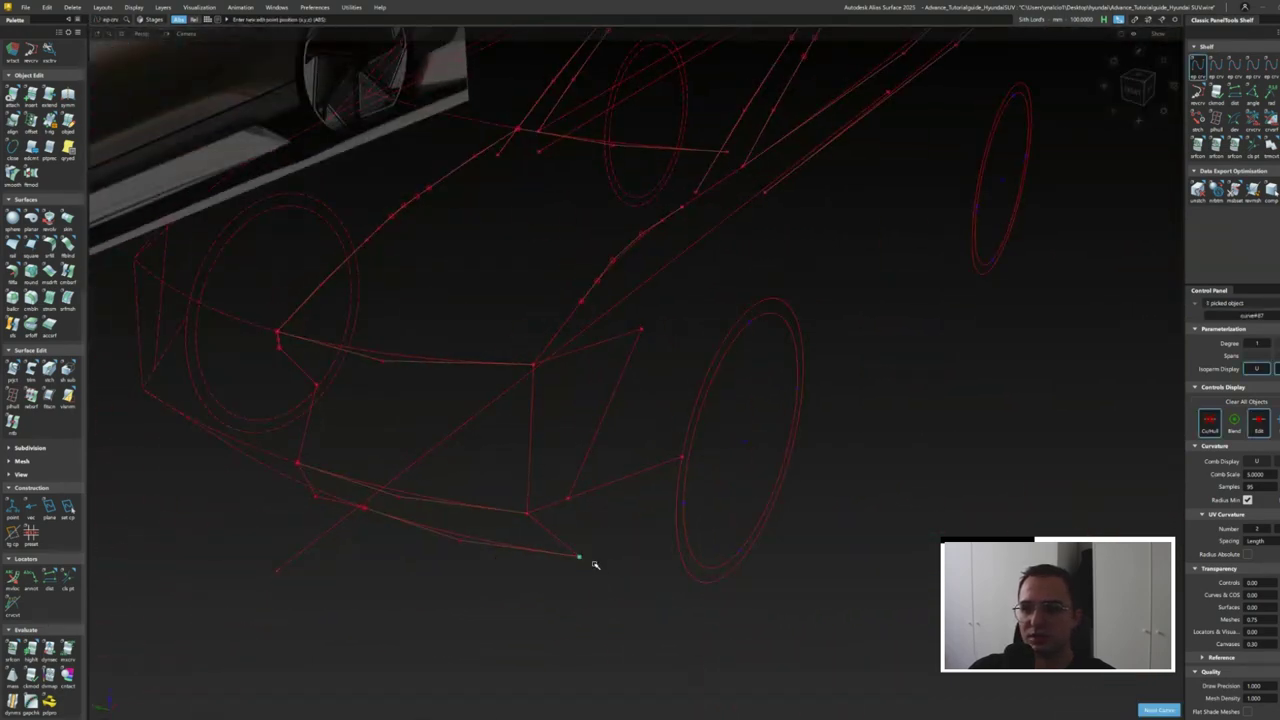
{"action": "left_click_drag", "start_coordinate": [594, 565], "coordinate": [666, 596], "text": "alt+shift"}
{"action": "left_click_drag", "start_coordinate": [625, 654], "coordinate": [517, 363], "text": "alt+shift"}
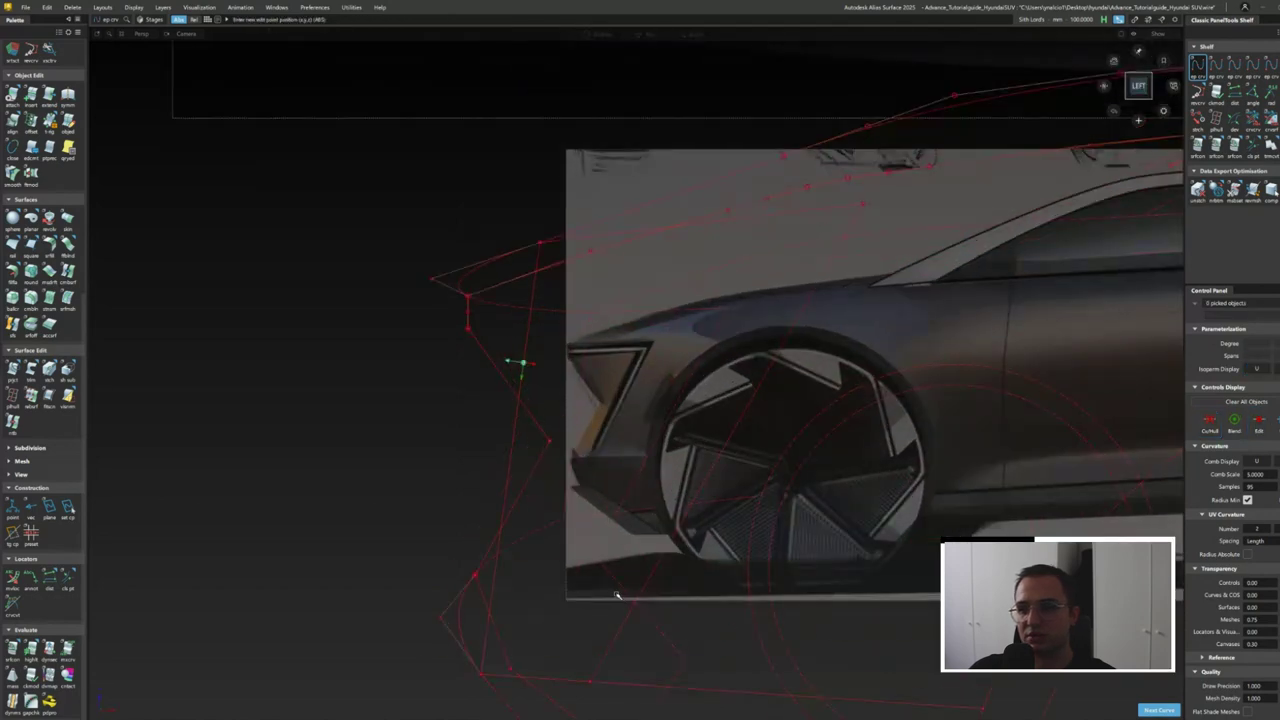
{"action": "scroll", "coordinate": [517, 363], "scroll_direction": "up", "scroll_amount": 5}
{"action": "left_click", "coordinate": [550, 549]}
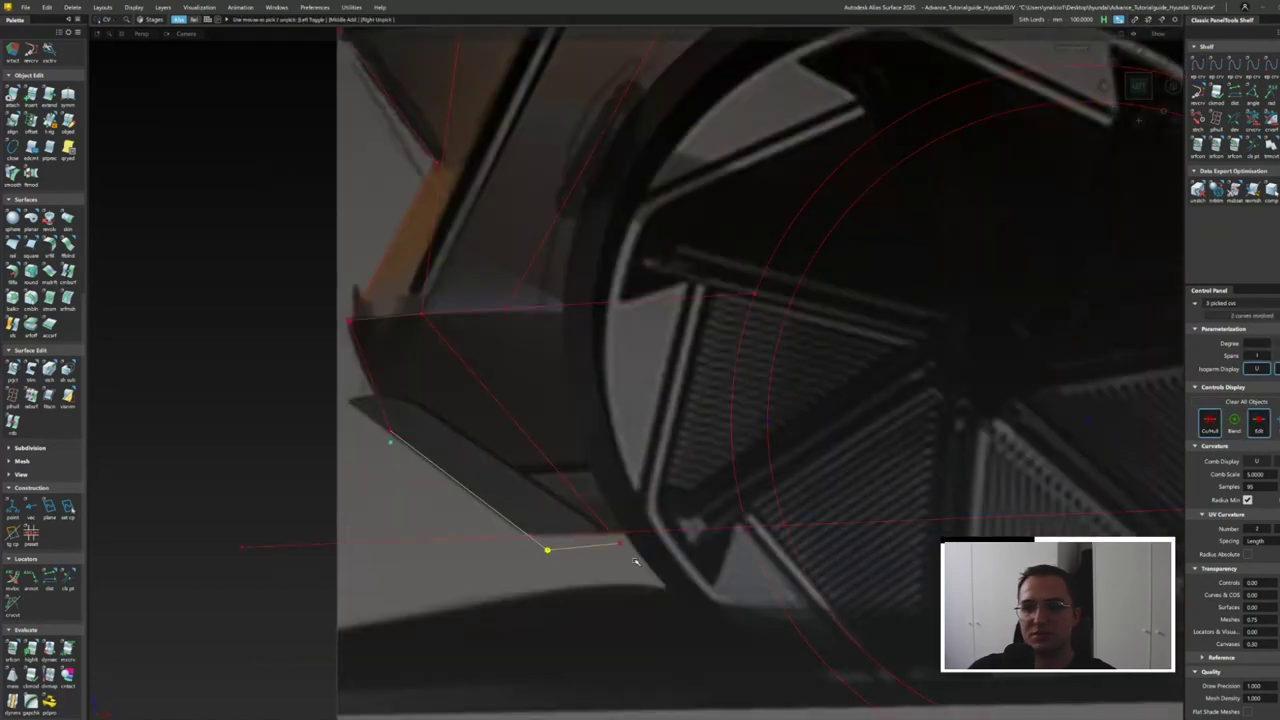
{"action": "key", "text": "Escape"}
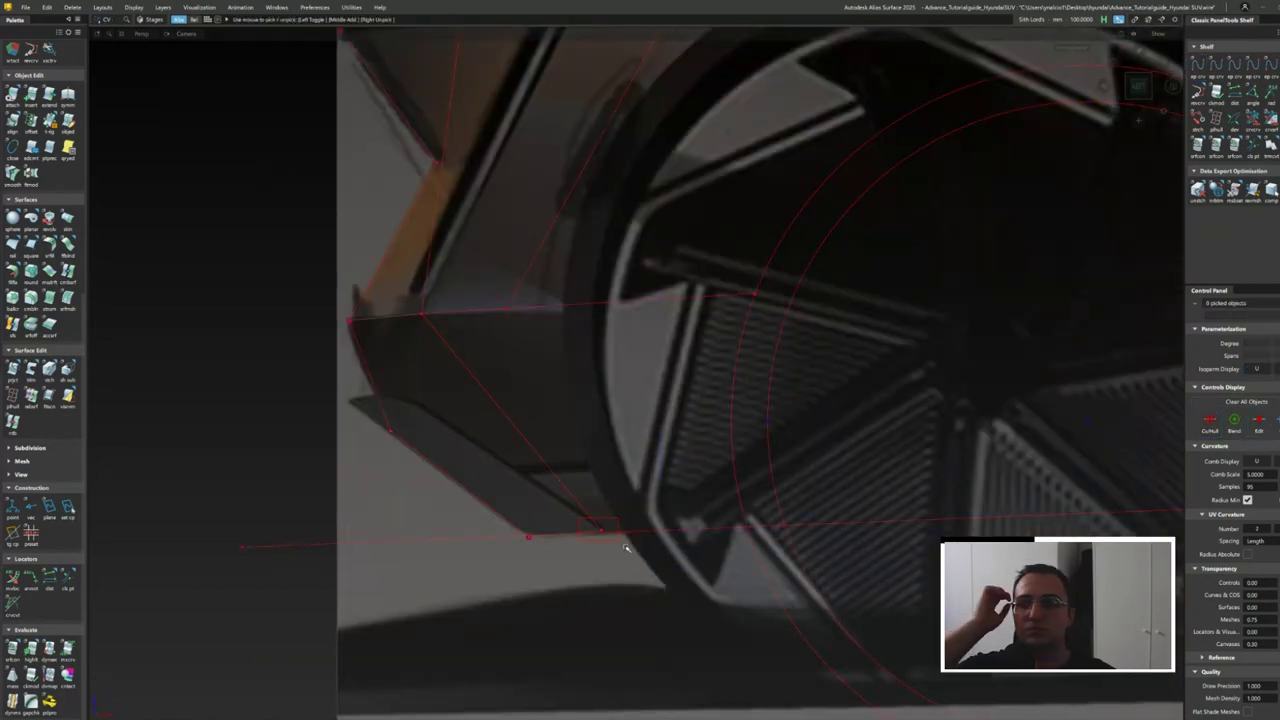
{"action": "left_click_drag", "start_coordinate": [626, 548], "coordinate": [520, 525]}
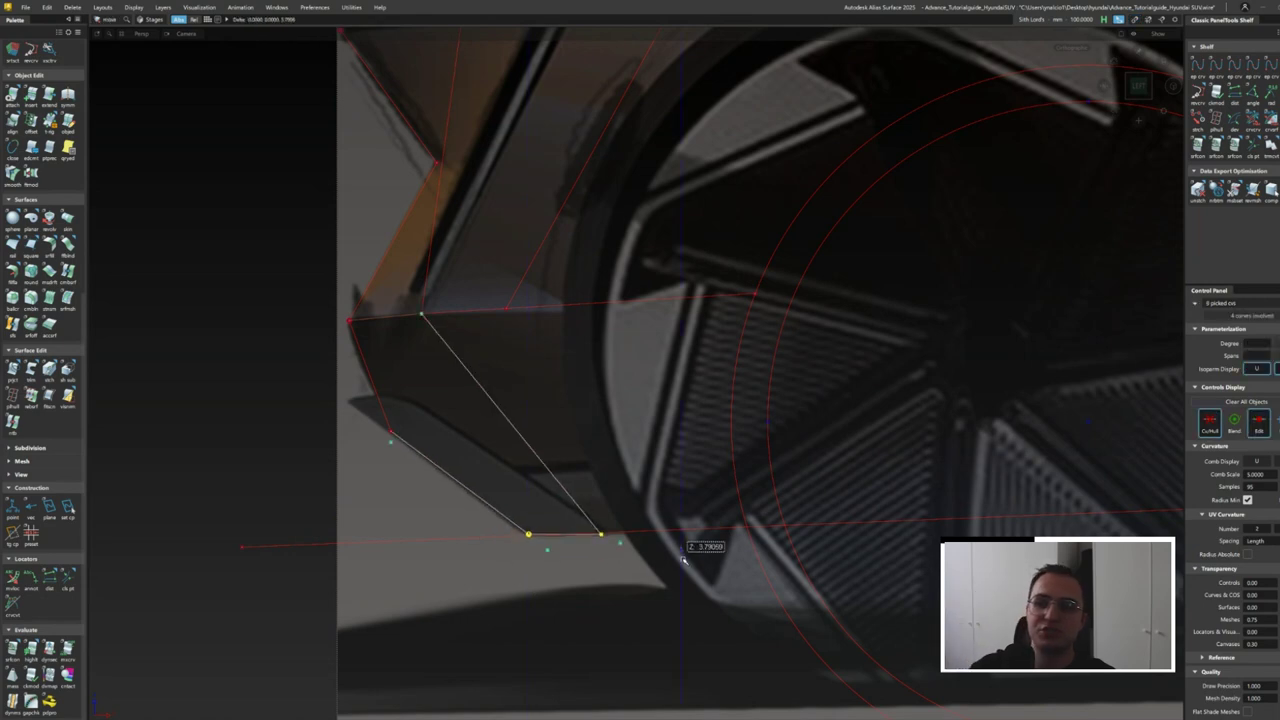
{"action": "left_click", "coordinate": [601, 535]}
- Draw a straight line from the lower bumper corner to the front wheel circle and move the upper bumper corner outward
{"action": "key", "text": "ctrl+shift+n"}
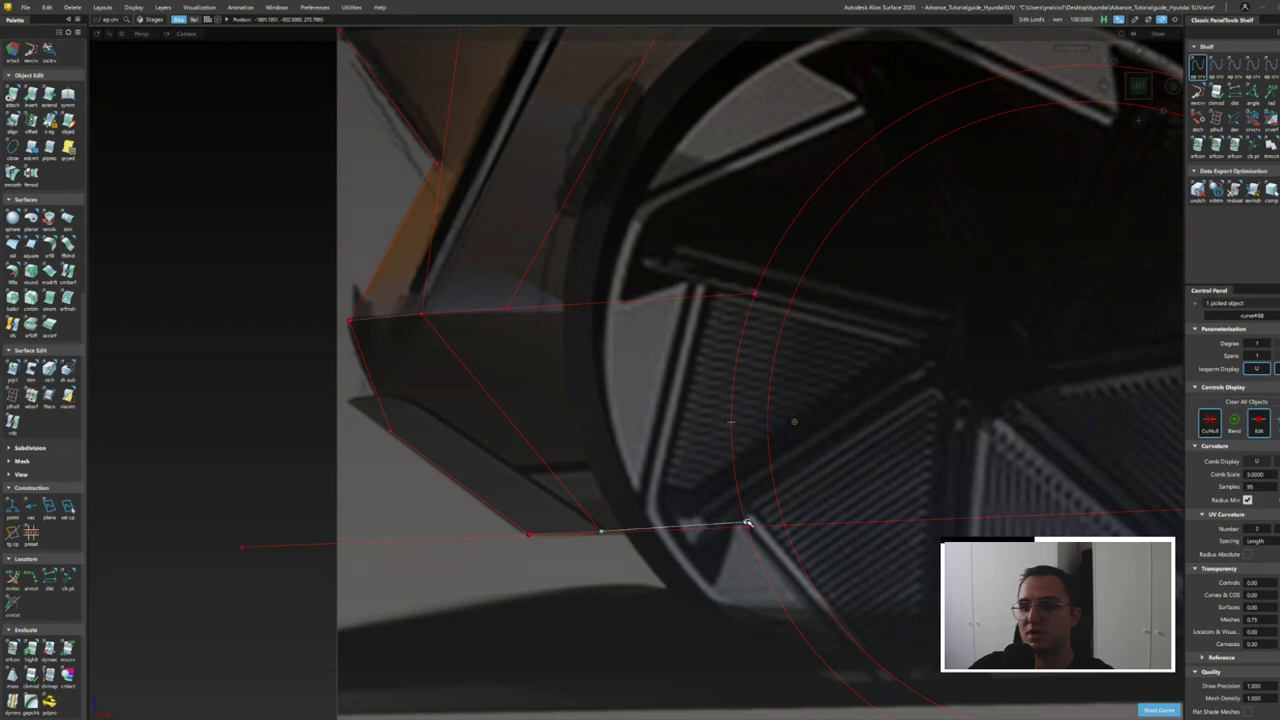
{"action": "scroll", "coordinate": [780, 527], "scroll_direction": "down", "scroll_amount": 5}
{"action": "left_click_drag", "start_coordinate": [809, 531], "coordinate": [463, 415], "text": "alt+shift"}
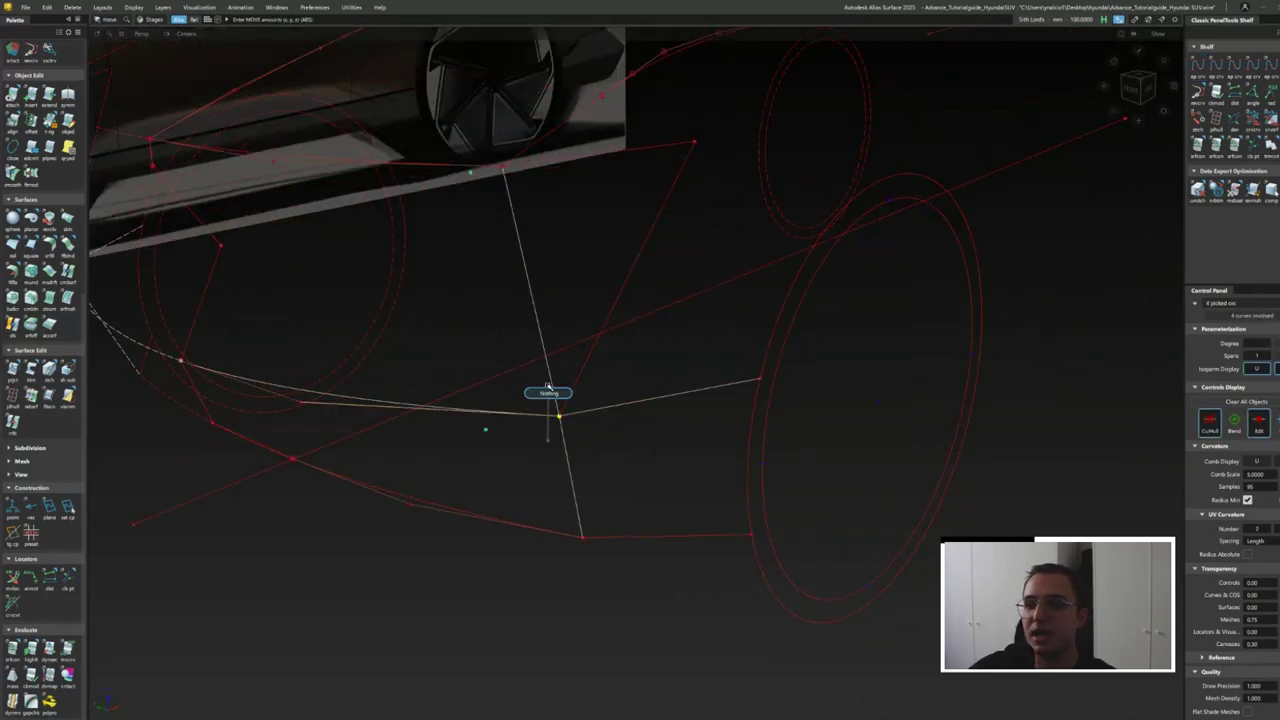
- Draw an intermediate bumper curve from the centre profile to the corner line and level its middle control point with the centre end
{"action": "mouse_move", "coordinate": [551, 394]}
{"action": "left_mouse_down", "text": "alt+shift"}
{"action": "mouse_move", "coordinate": [714, 351]}
{"action": "mouse_move", "coordinate": [698, 518]}
{"action": "mouse_move", "coordinate": [423, 406]}
{"action": "mouse_move", "coordinate": [409, 389]}
{"action": "mouse_move", "coordinate": [457, 277]}
{"action": "mouse_move", "coordinate": [512, 457]}
{"action": "mouse_move", "coordinate": [380, 337]}
{"action": "mouse_move", "coordinate": [420, 517]}
{"action": "mouse_move", "coordinate": [480, 443]}
{"action": "mouse_move", "coordinate": [370, 404]}
{"action": "mouse_move", "coordinate": [317, 409]}
{"action": "mouse_move", "coordinate": [523, 549]}
{"action": "mouse_move", "coordinate": [923, 591]}
{"action": "mouse_move", "coordinate": [788, 497]}
{"action": "mouse_move", "coordinate": [1137, 92]}
{"action": "left_mouse_up", "text": "alt+shift"}
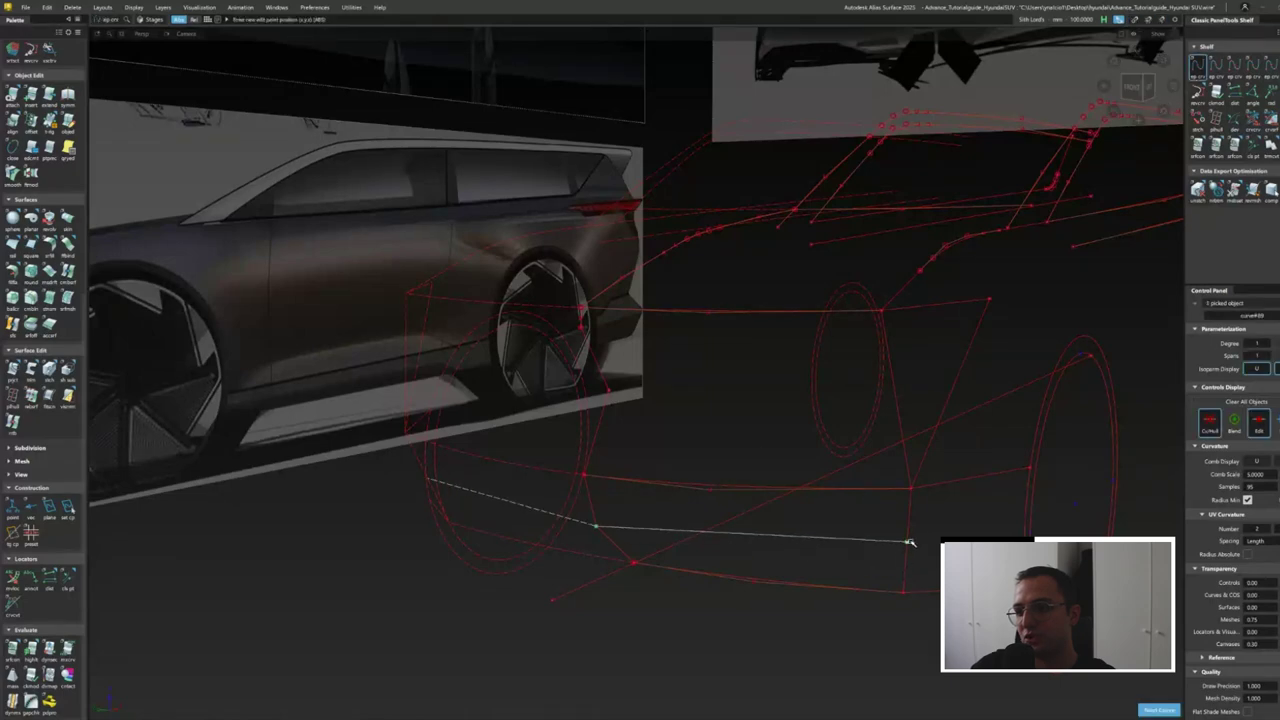
{"action": "left_click_drag", "start_coordinate": [910, 542], "coordinate": [1265, 336], "text": "alt+shift"}
{"action": "key", "text": "F8"}
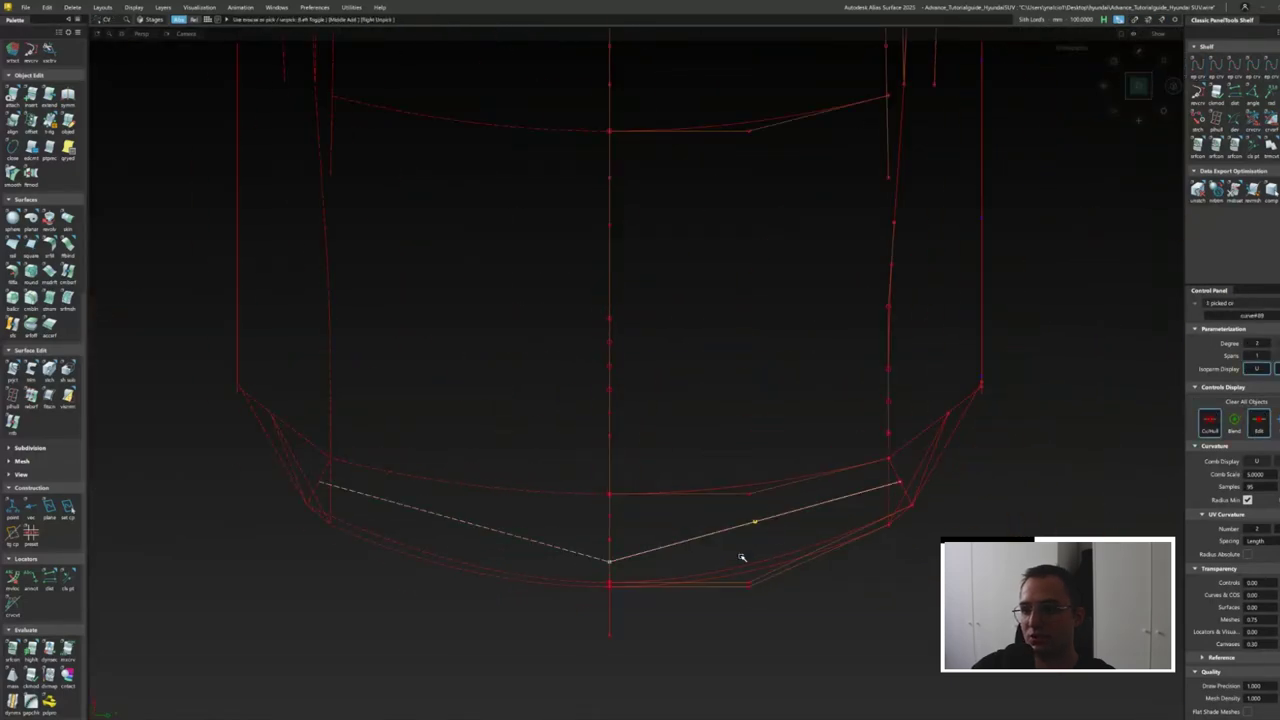
{"action": "left_click", "coordinate": [632, 552]}
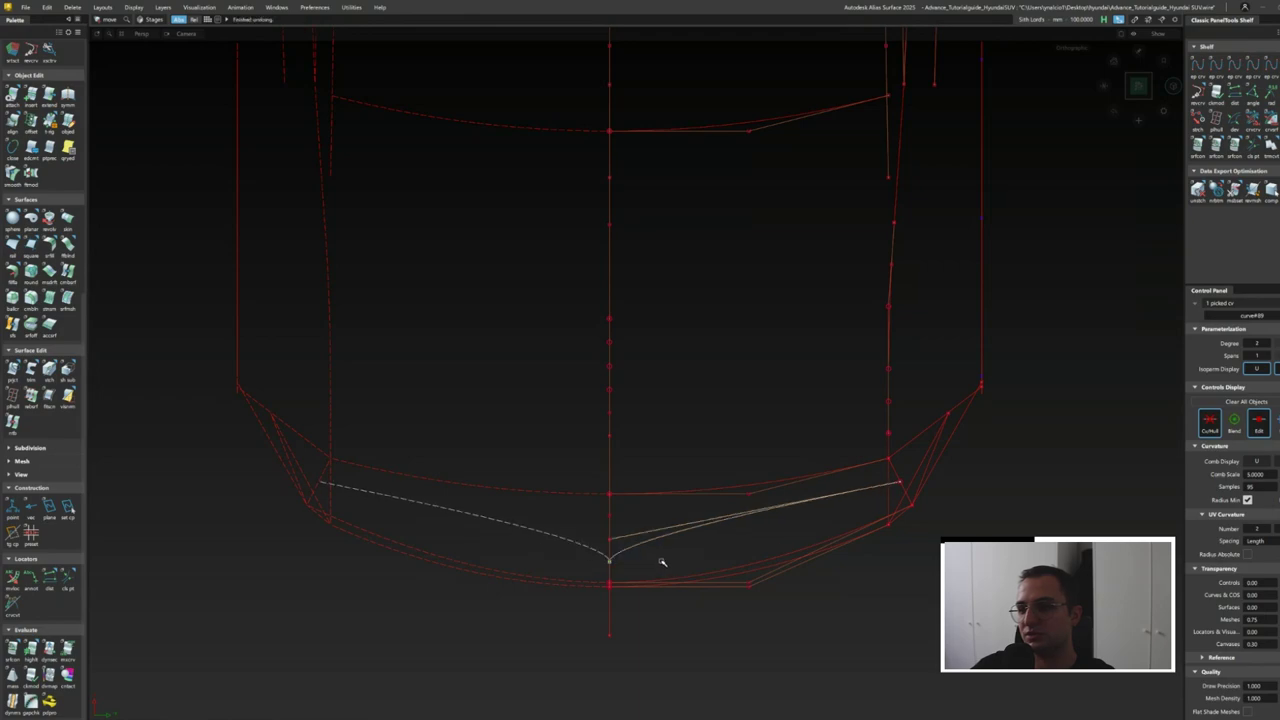
{"action": "left_click_drag", "start_coordinate": [662, 562], "coordinate": [706, 534]}
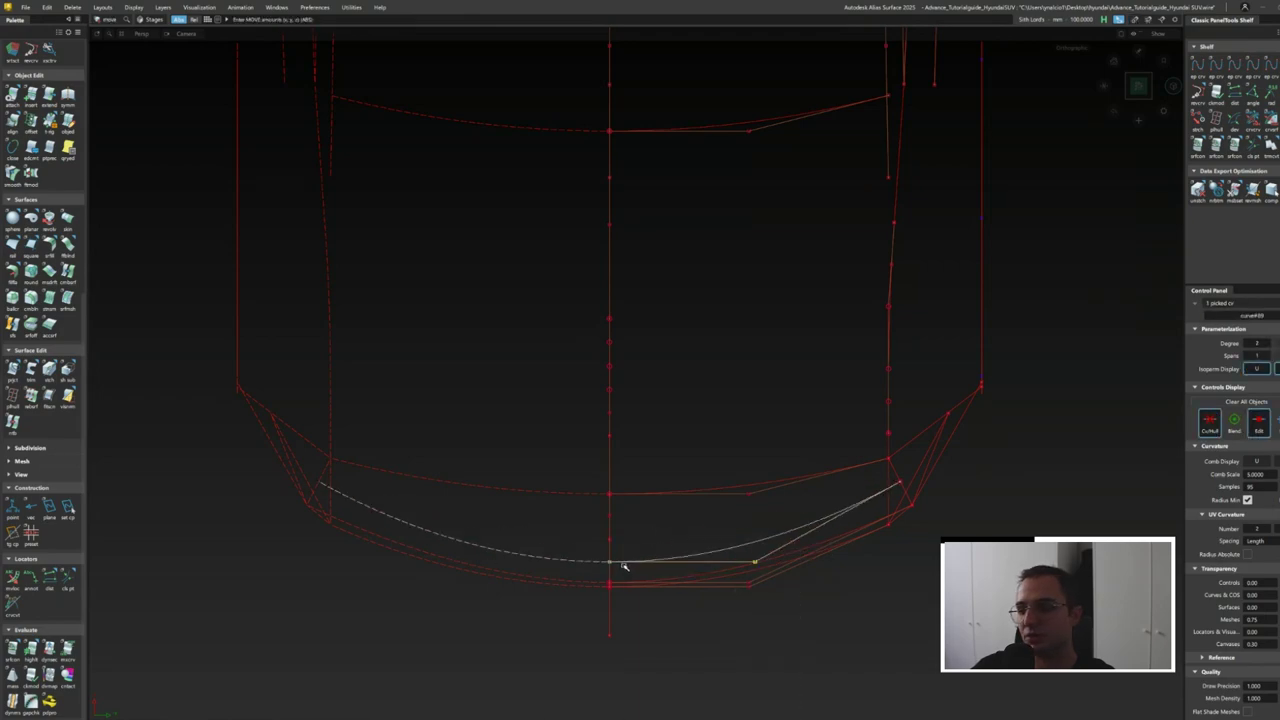
- Draw a straight line from the outer end of the upper headlight line to the front wheel circle
{"action": "mouse_move", "coordinate": [624, 566]}
{"action": "left_mouse_down", "text": "alt+shift"}
{"action": "mouse_move", "coordinate": [714, 520]}
{"action": "mouse_move", "coordinate": [910, 503]}
{"action": "mouse_move", "coordinate": [709, 471]}
{"action": "mouse_move", "coordinate": [991, 457]}
{"action": "mouse_move", "coordinate": [663, 486]}
{"action": "mouse_move", "coordinate": [714, 458]}
{"action": "mouse_move", "coordinate": [626, 466]}
{"action": "left_mouse_up", "text": "alt+shift"}
{"action": "right_click_drag", "start_coordinate": [626, 466], "coordinate": [1138, 172], "text": "alt+shift"}
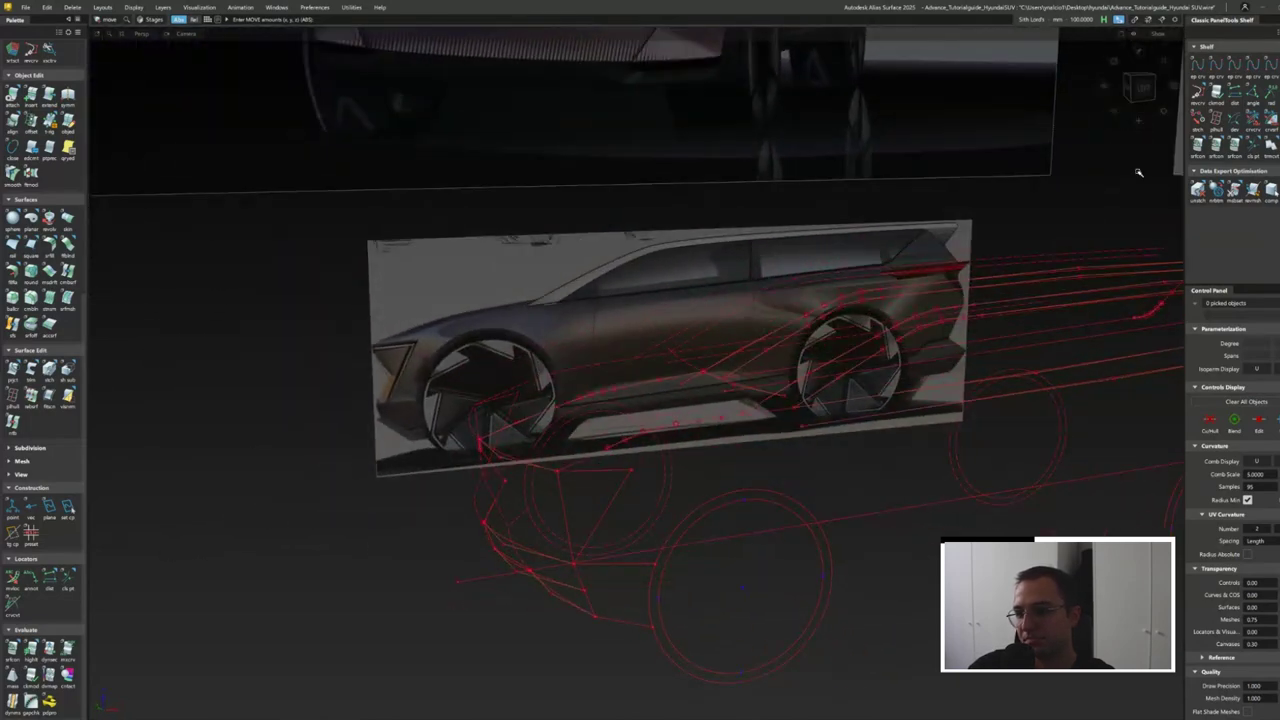
{"action": "left_click", "coordinate": [679, 459]}
{"action": "key", "text": "alt+l"}
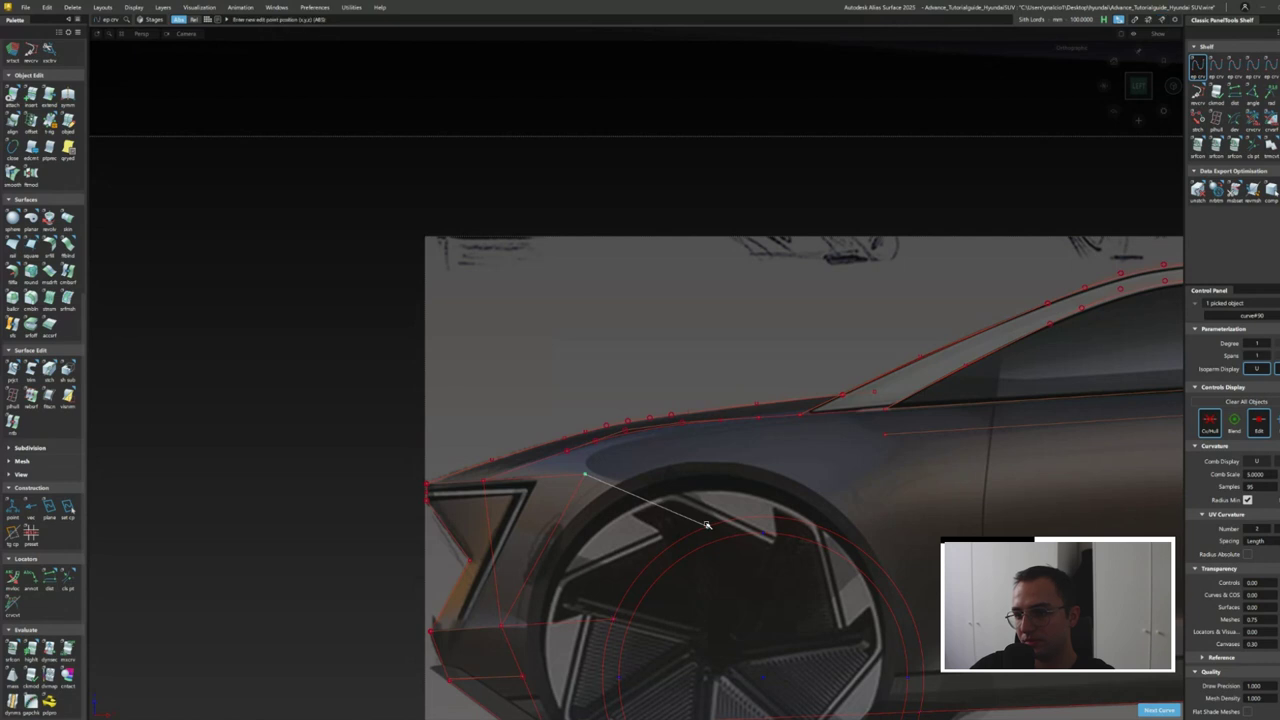
{"action": "middle_click_drag", "start_coordinate": [849, 524], "coordinate": [706, 465], "text": "alt+shift"}
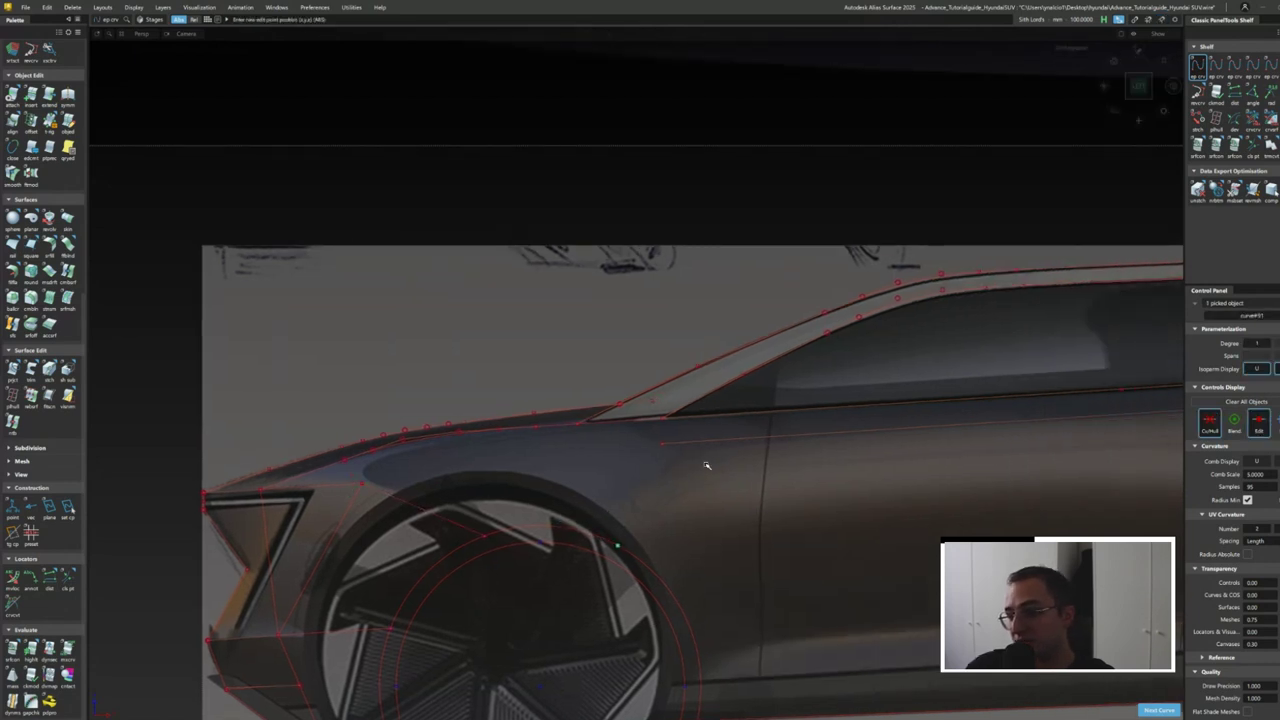
- Shorten the front end of the shoulder line with Extend and connect it to the front wheel circle with a straight line
{"action": "key", "text": "e"}
{"action": "left_click", "coordinate": [689, 445]}
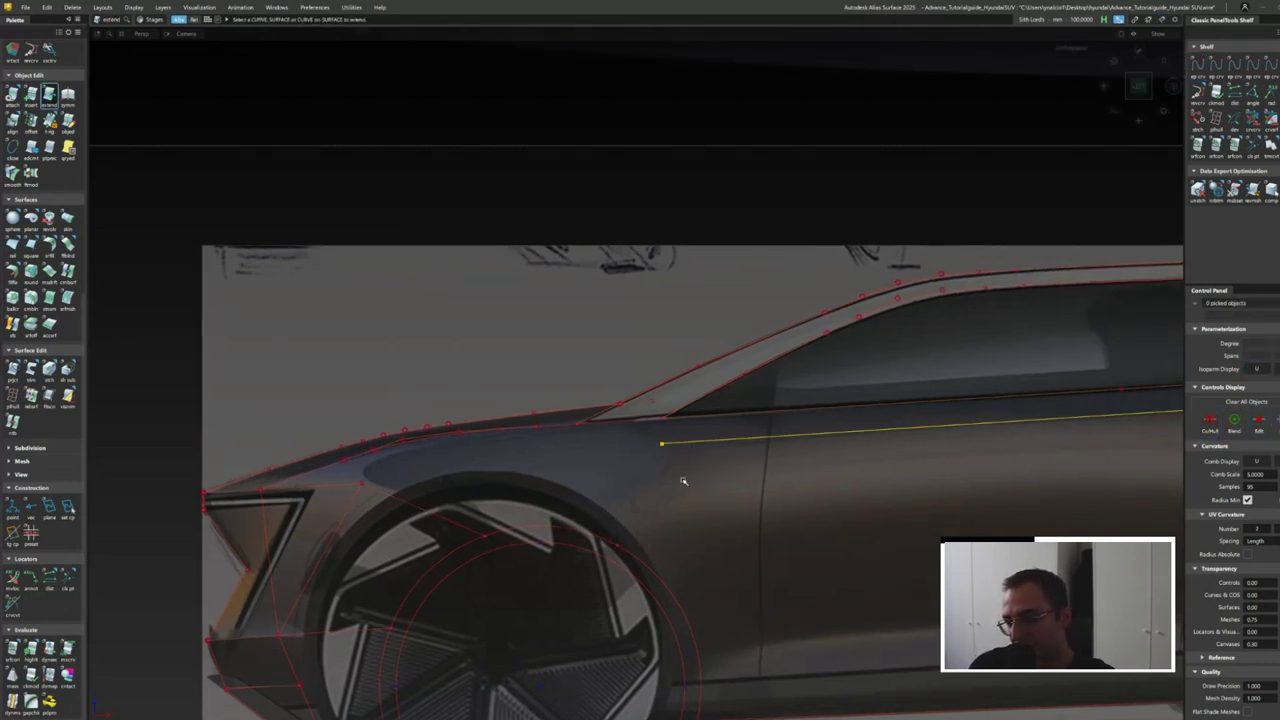
{"action": "key", "text": "F8"}
{"action": "left_click", "coordinate": [626, 560]}
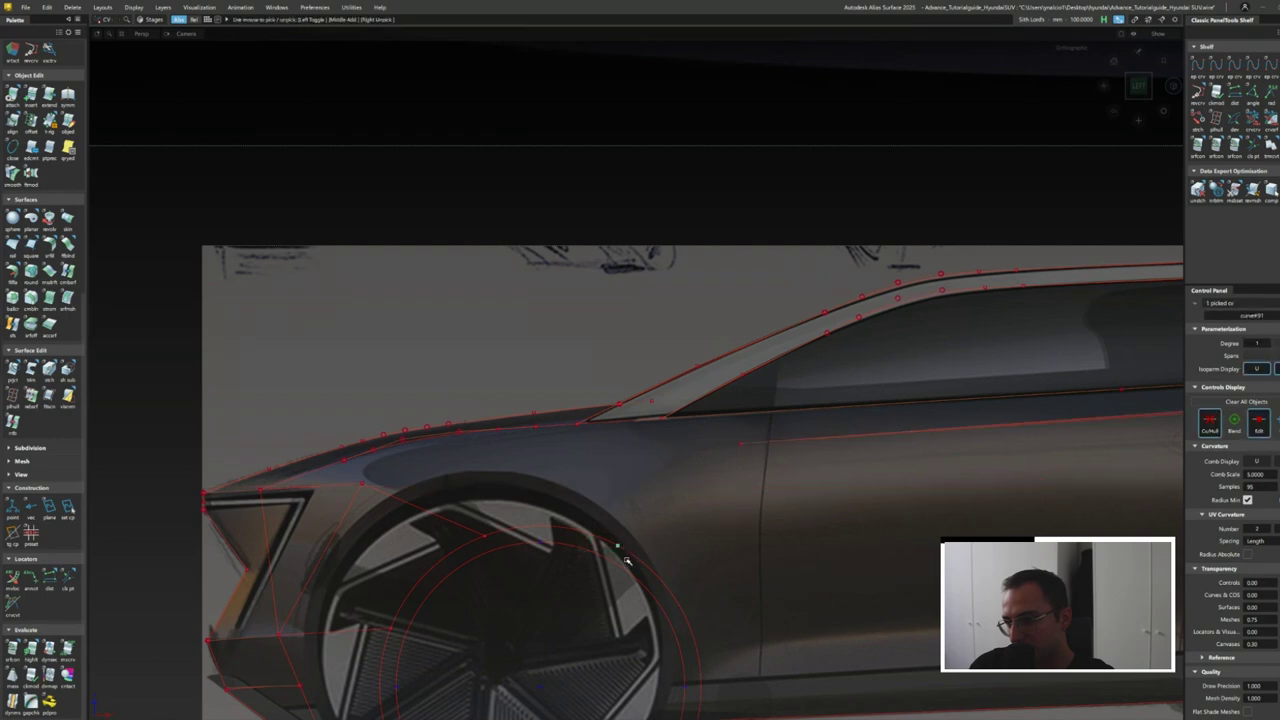
{"action": "mouse_move", "coordinate": [623, 547]}
{"action": "left_mouse_down", "text": "alt+shift"}
{"action": "mouse_move", "coordinate": [349, 491]}
{"action": "mouse_move", "coordinate": [494, 489]}
{"action": "mouse_move", "coordinate": [423, 424]}
{"action": "left_mouse_up", "text": "alt+shift"}
{"action": "mouse_move", "coordinate": [423, 424]}
{"action": "right_mouse_down", "text": "alt+shift"}
{"action": "mouse_move", "coordinate": [491, 409]}
{"action": "mouse_move", "coordinate": [417, 523]}
{"action": "mouse_move", "coordinate": [486, 523]}
{"action": "mouse_move", "coordinate": [327, 289]}
{"action": "right_mouse_up", "text": "alt+shift"}
{"action": "mouse_move", "coordinate": [256, 271]}
{"action": "right_mouse_down", "text": "alt+shift"}
{"action": "mouse_move", "coordinate": [550, 450]}
{"action": "mouse_move", "coordinate": [812, 637]}
{"action": "right_mouse_up", "text": "alt+shift"}
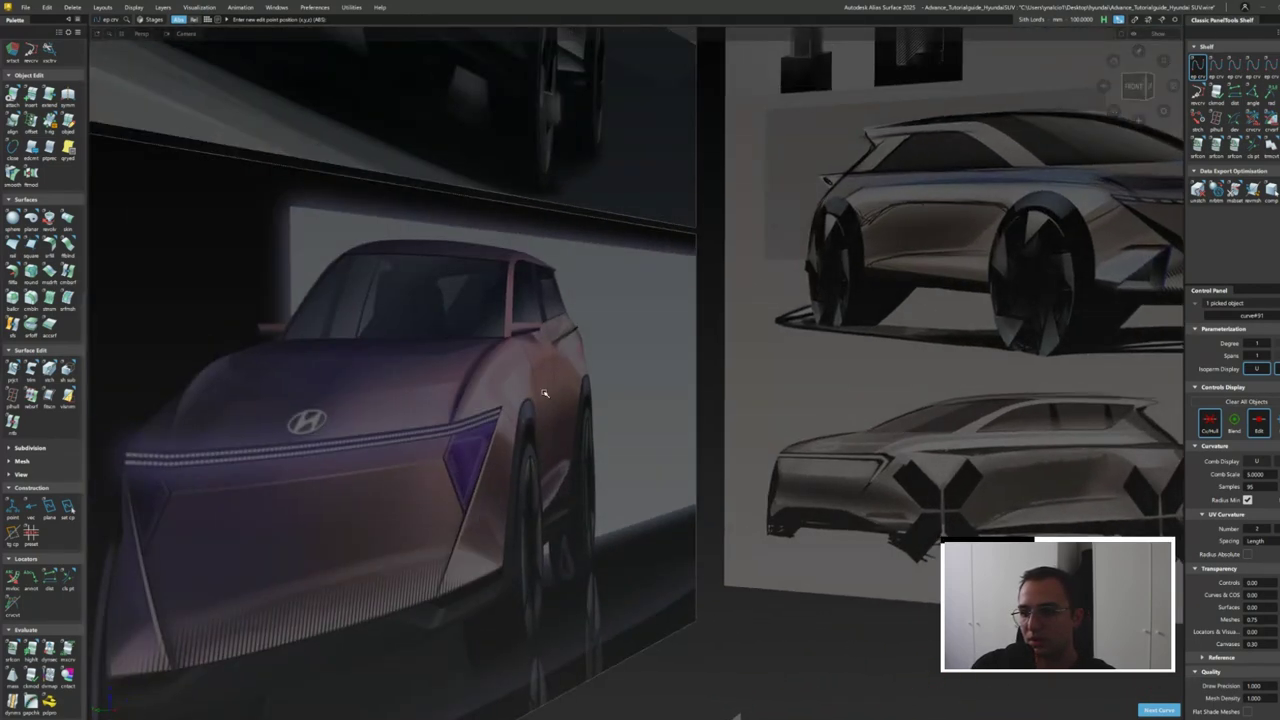
{"action": "right_click_drag", "start_coordinate": [520, 440], "coordinate": [777, 609], "text": "alt+shift"}
{"action": "mouse_move", "coordinate": [777, 609]}
{"action": "left_mouse_down", "text": "alt+shift"}
{"action": "mouse_move", "coordinate": [712, 609]}
{"action": "mouse_move", "coordinate": [614, 548]}
{"action": "mouse_move", "coordinate": [1128, 120]}
{"action": "left_mouse_up", "text": "alt+shift"}
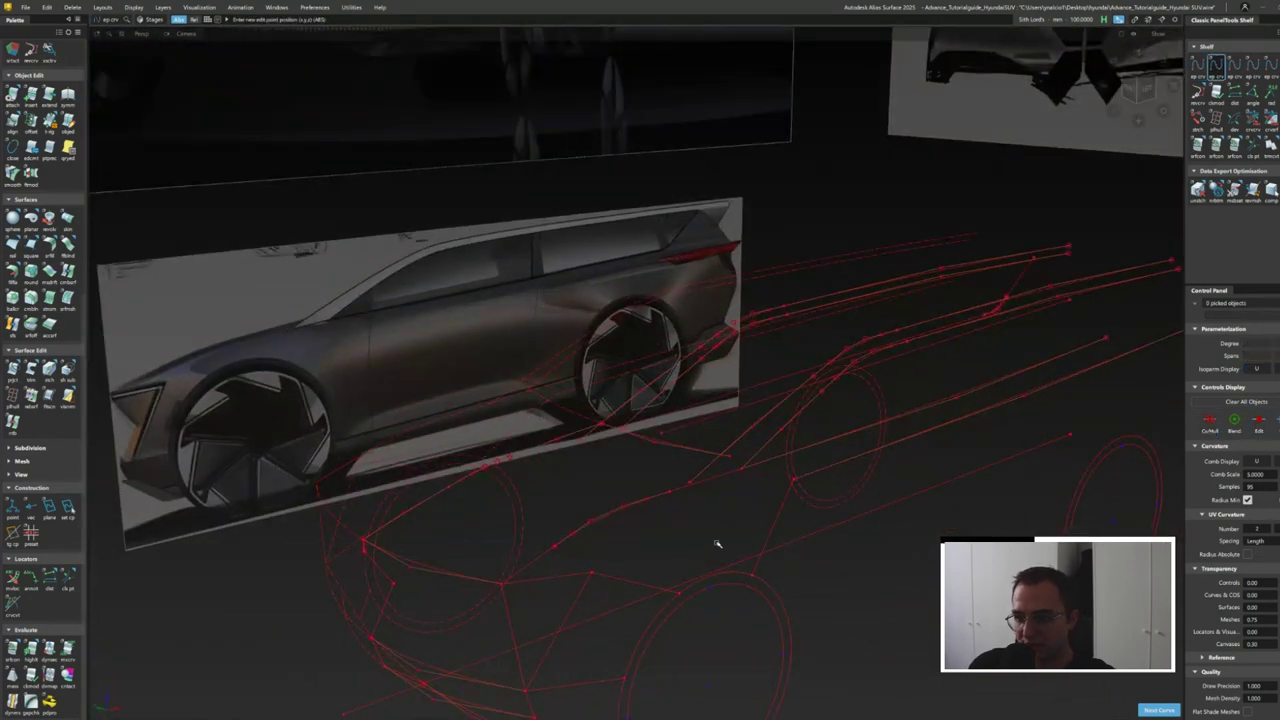
- Draw a fender curve from the headlight line's outer end to the shoulder line's front end and shape its middle point to the side sketch
{"action": "key", "text": "alt+l"}
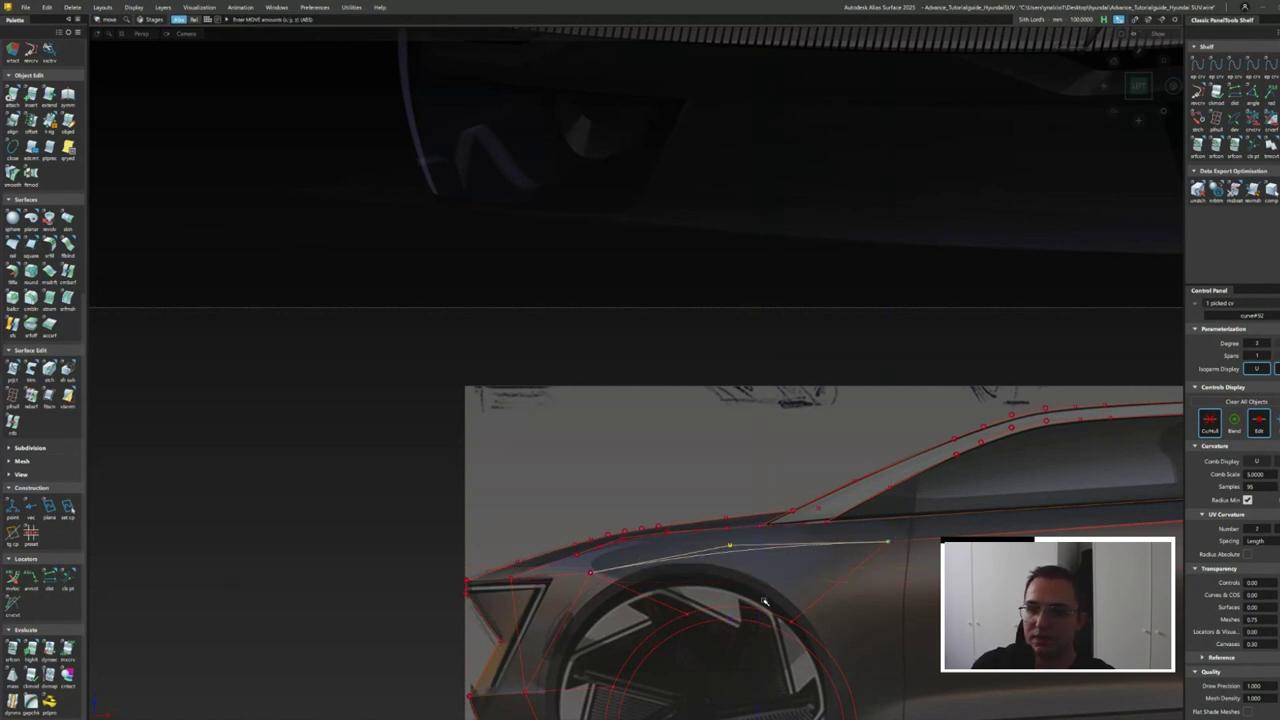
{"action": "middle_click_drag", "start_coordinate": [764, 602], "coordinate": [610, 459], "text": "alt+shift"}
- Draw a short straight line joining the front end of the window base line to the front end of the shoulder line
{"action": "left_click_drag", "start_coordinate": [777, 433], "coordinate": [815, 530], "text": "alt+shift"}
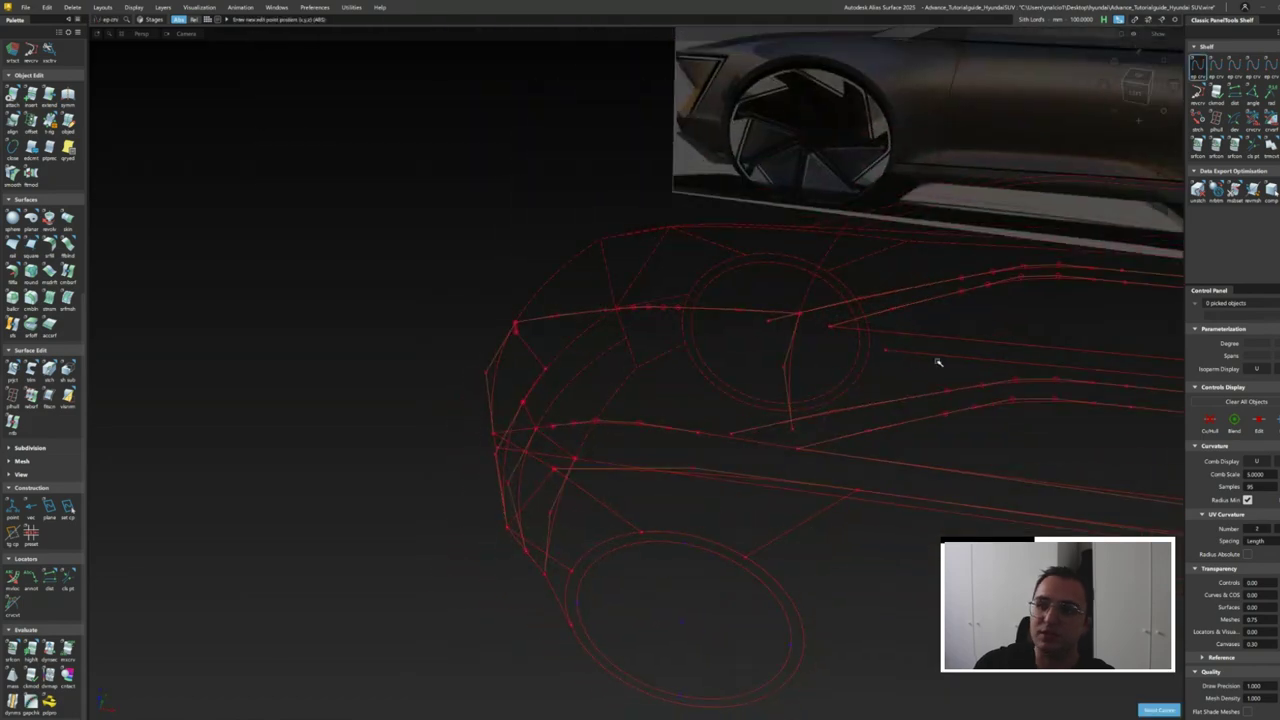
{"action": "left_click_drag", "start_coordinate": [859, 485], "coordinate": [1058, 367], "text": "alt+shift"}
{"action": "right_click_drag", "start_coordinate": [615, 363], "coordinate": [998, 173], "text": "alt+shift"}
{"action": "mouse_move", "coordinate": [702, 379]}
{"action": "left_mouse_down", "text": "alt+shift"}
{"action": "mouse_move", "coordinate": [524, 527]}
{"action": "mouse_move", "coordinate": [586, 434]}
{"action": "mouse_move", "coordinate": [563, 429]}
{"action": "mouse_move", "coordinate": [551, 571]}
{"action": "mouse_move", "coordinate": [509, 531]}
{"action": "mouse_move", "coordinate": [323, 600]}
{"action": "mouse_move", "coordinate": [492, 507]}
{"action": "left_mouse_up", "text": "alt+shift"}
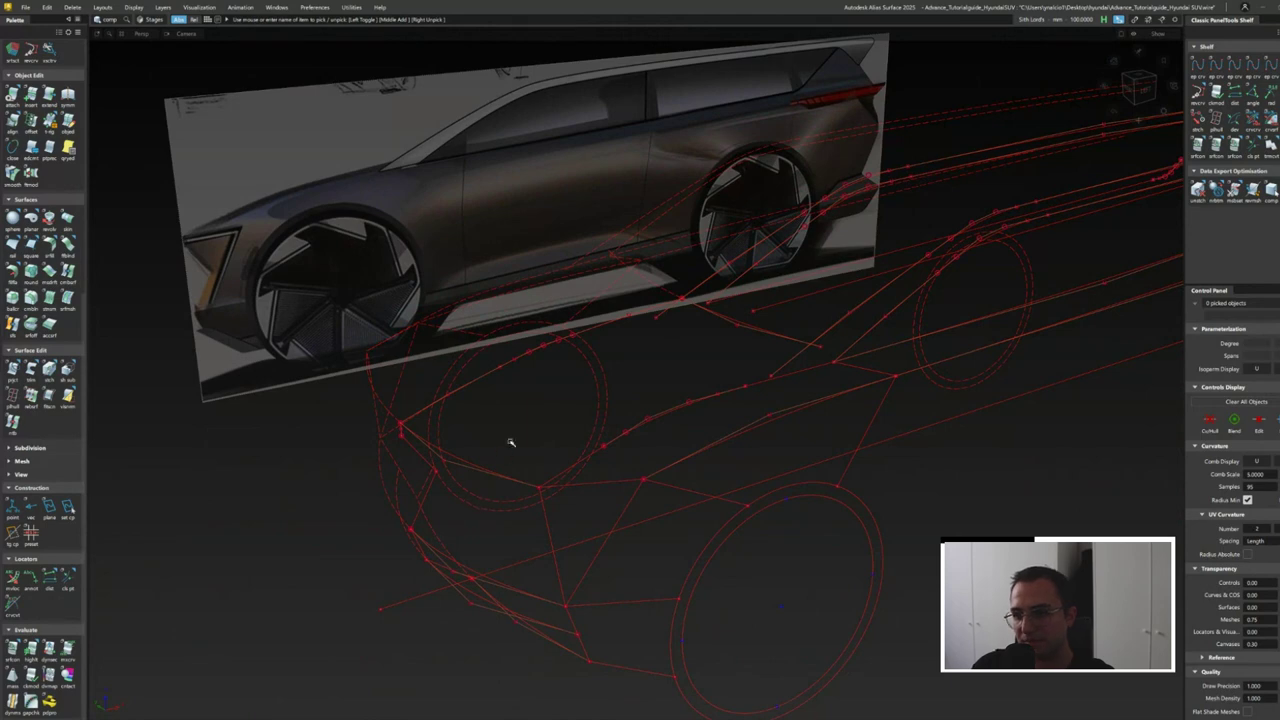
- Move the corner points of the three bumper curves inward in the front view, following the front perspective sketch
{"action": "scroll", "coordinate": [510, 442], "scroll_direction": "down", "scroll_amount": 5}
{"action": "scroll", "coordinate": [512, 87], "scroll_direction": "up", "scroll_amount": 5}
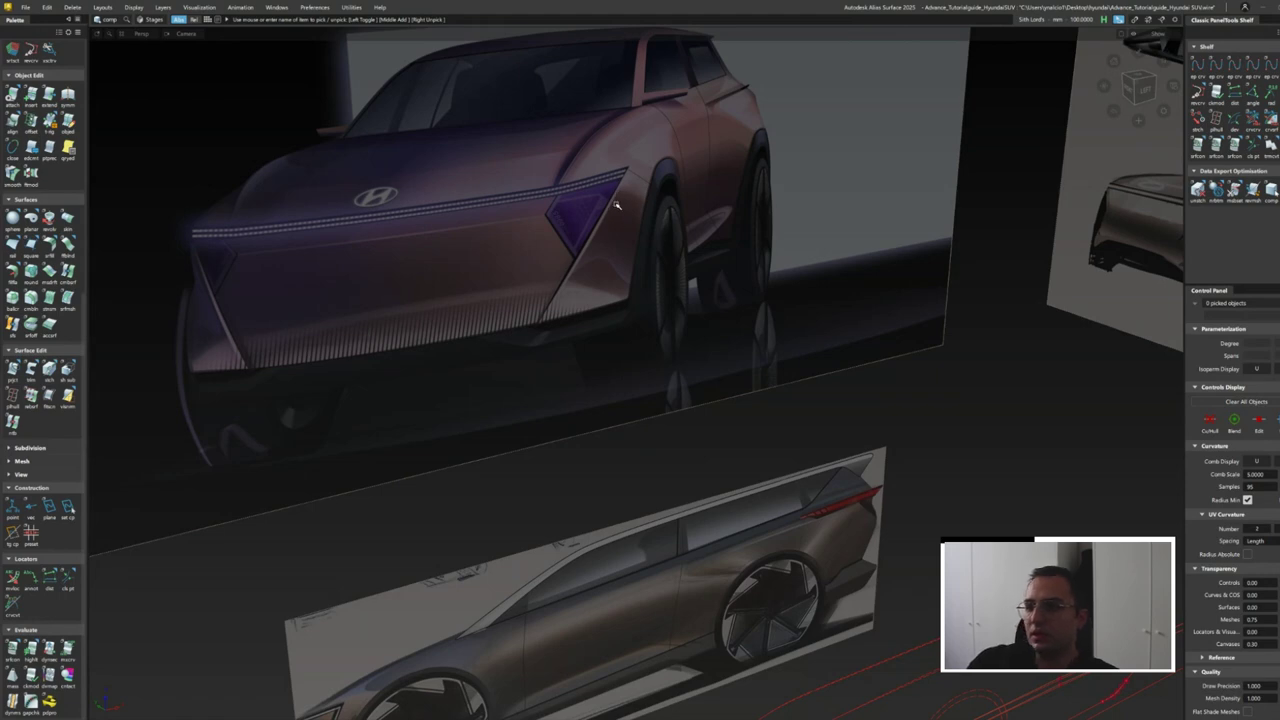
{"action": "left_click_drag", "start_coordinate": [617, 205], "coordinate": [647, 321], "text": "alt+shift"}
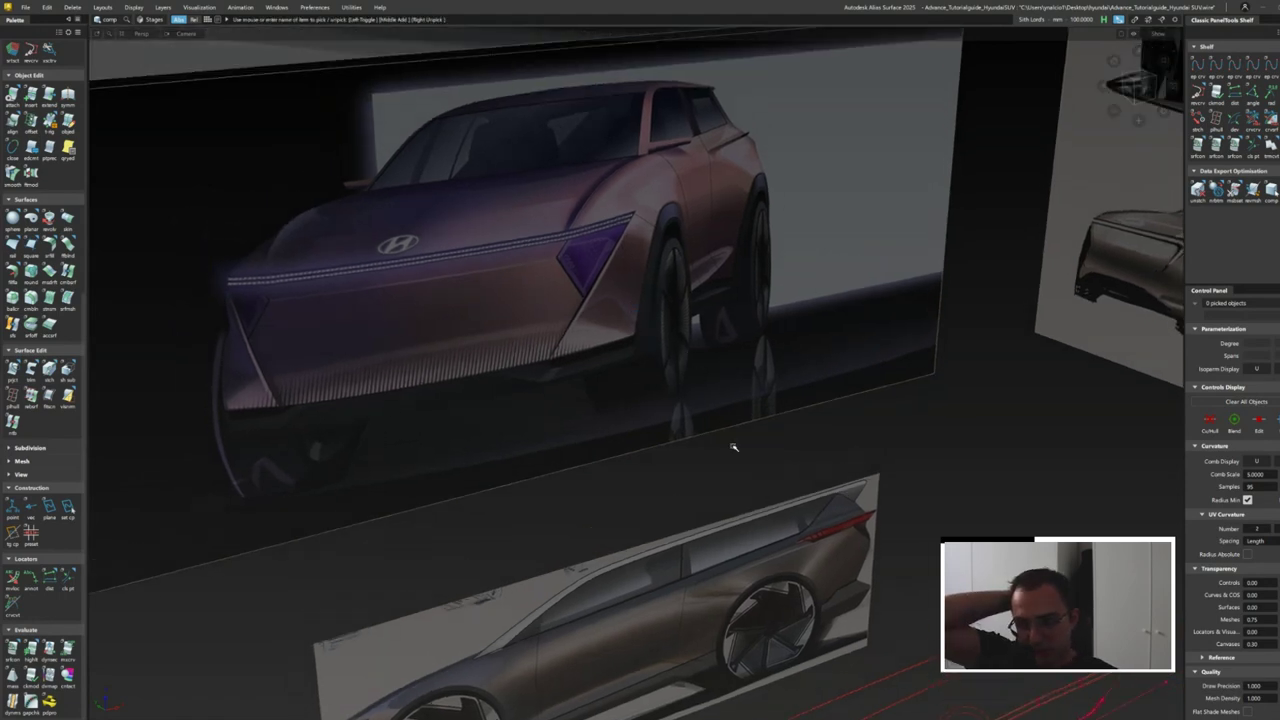
{"action": "scroll", "coordinate": [733, 447], "scroll_direction": "down", "scroll_amount": 5}
{"action": "mouse_move", "coordinate": [700, 500]}
{"action": "left_mouse_down", "text": "alt+shift"}
{"action": "mouse_move", "coordinate": [634, 551]}
{"action": "mouse_move", "coordinate": [651, 551]}
{"action": "mouse_move", "coordinate": [612, 406]}
{"action": "mouse_move", "coordinate": [997, 460]}
{"action": "mouse_move", "coordinate": [880, 523]}
{"action": "mouse_move", "coordinate": [729, 534]}
{"action": "mouse_move", "coordinate": [612, 447]}
{"action": "left_mouse_up", "text": "alt+shift"}
{"action": "scroll", "coordinate": [612, 406], "scroll_direction": "up", "scroll_amount": 5}
{"action": "left_click", "coordinate": [643, 489]}
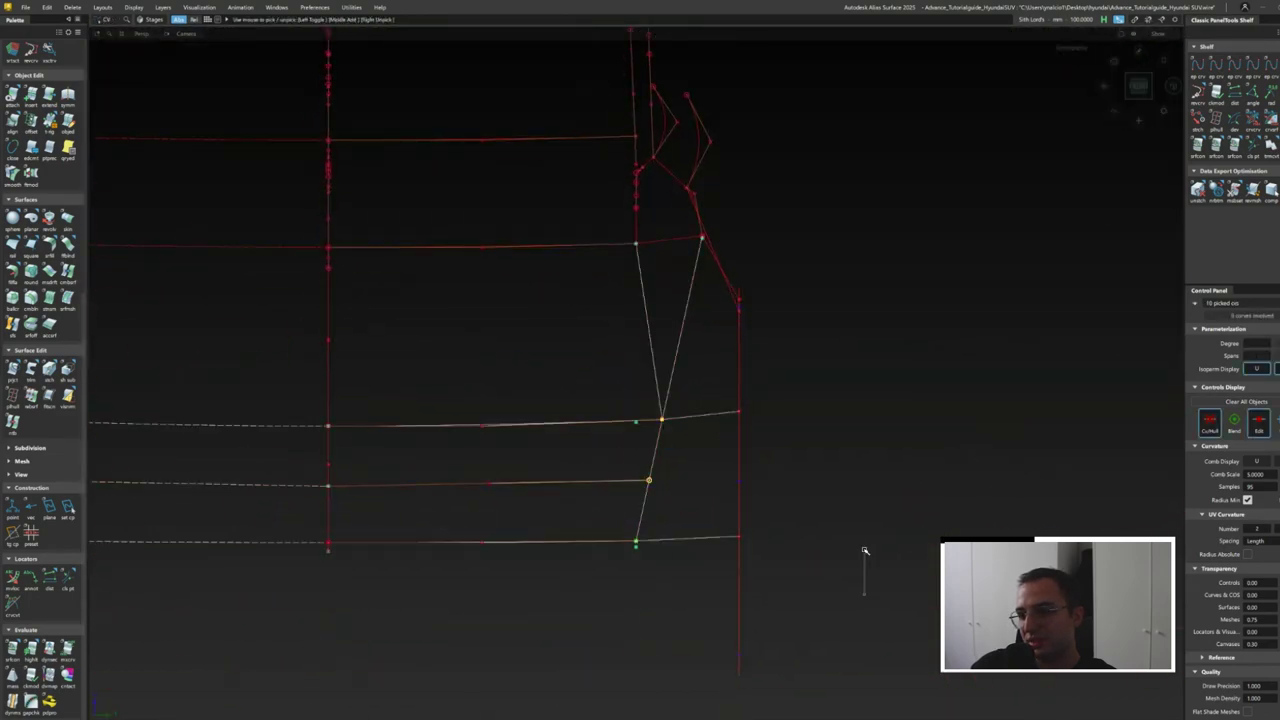
{"action": "left_click_drag", "start_coordinate": [865, 550], "coordinate": [877, 455]}
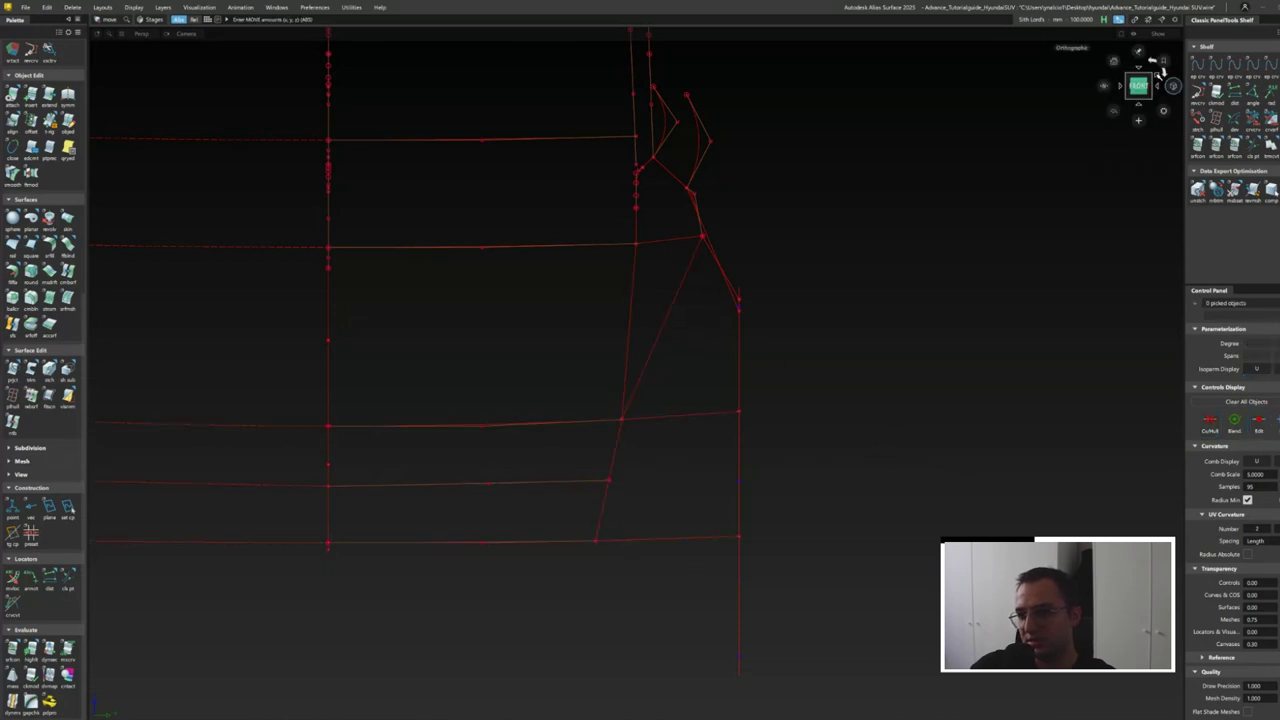
- Draw a vertical guide line down from the upper bumper corner and align it with G1 continuity to the outer headlight line above
{"action": "left_click", "coordinate": [1198, 64]}
{"action": "left_click", "coordinate": [621, 420]}
{"action": "left_click", "coordinate": [621, 600]}
{"action": "key", "text": "alt+a"}
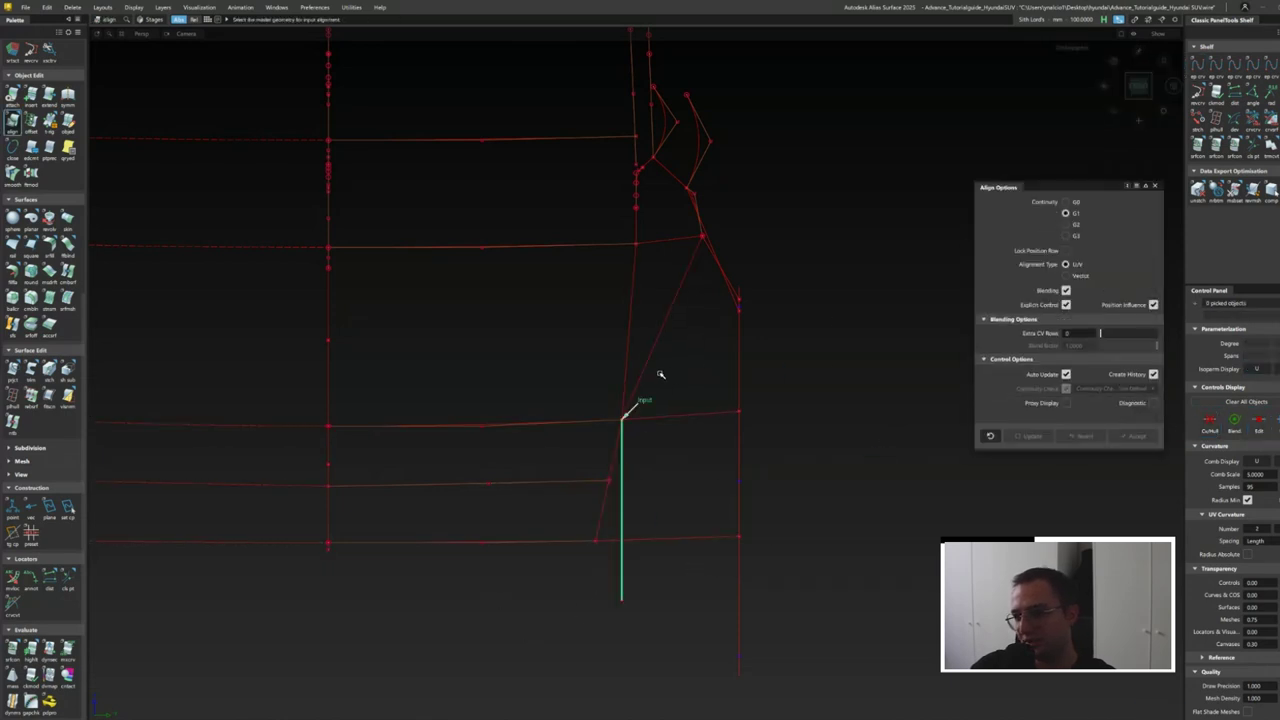
{"action": "left_click", "coordinate": [645, 371]}
- Move the middle and lower bumper corner points inward onto the guide line
{"action": "left_click", "coordinate": [606, 478]}
{"action": "left_click_drag", "start_coordinate": [657, 466], "coordinate": [629, 466]}
{"action": "left_click", "coordinate": [609, 537]}
{"action": "mouse_move", "coordinate": [609, 537]}
{"action": "left_mouse_down"}
{"action": "mouse_move", "coordinate": [632, 490]}
{"action": "mouse_move", "coordinate": [600, 520]}
{"action": "mouse_move", "coordinate": [420, 511]}
{"action": "mouse_move", "coordinate": [610, 474]}
{"action": "left_mouse_up"}
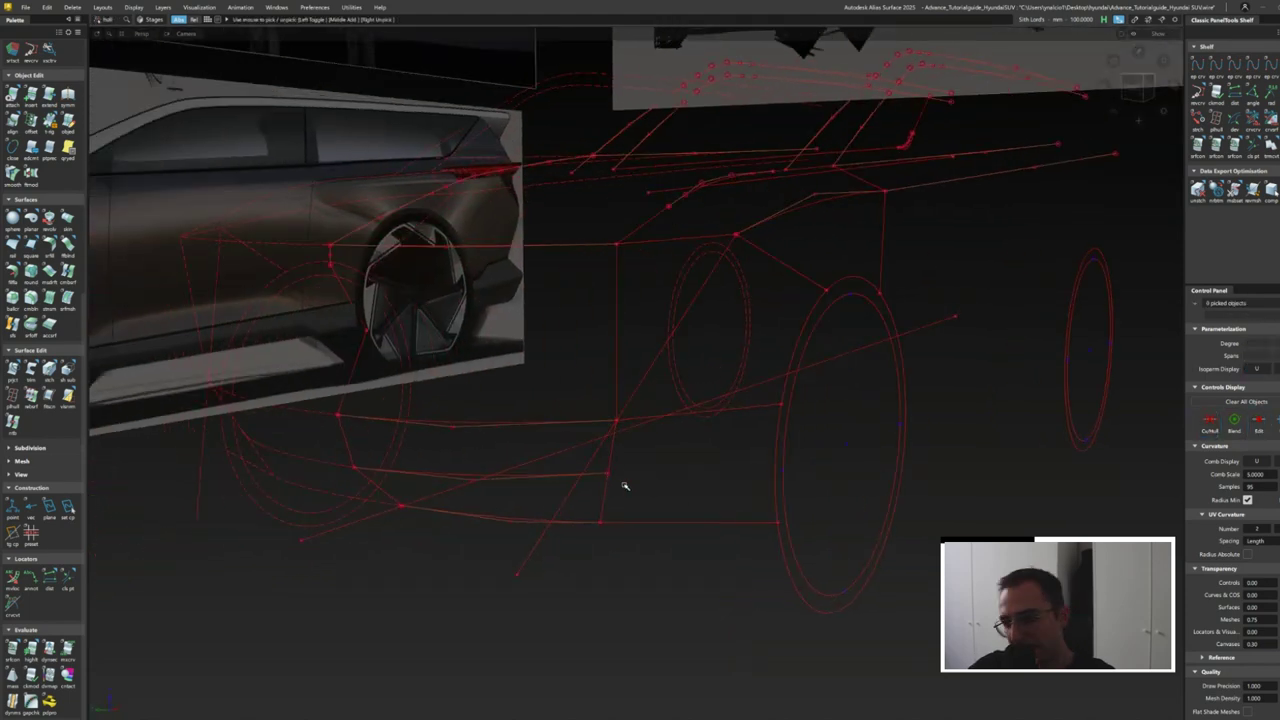
{"action": "left_click", "coordinate": [609, 472]}
{"action": "left_click", "coordinate": [611, 534]}
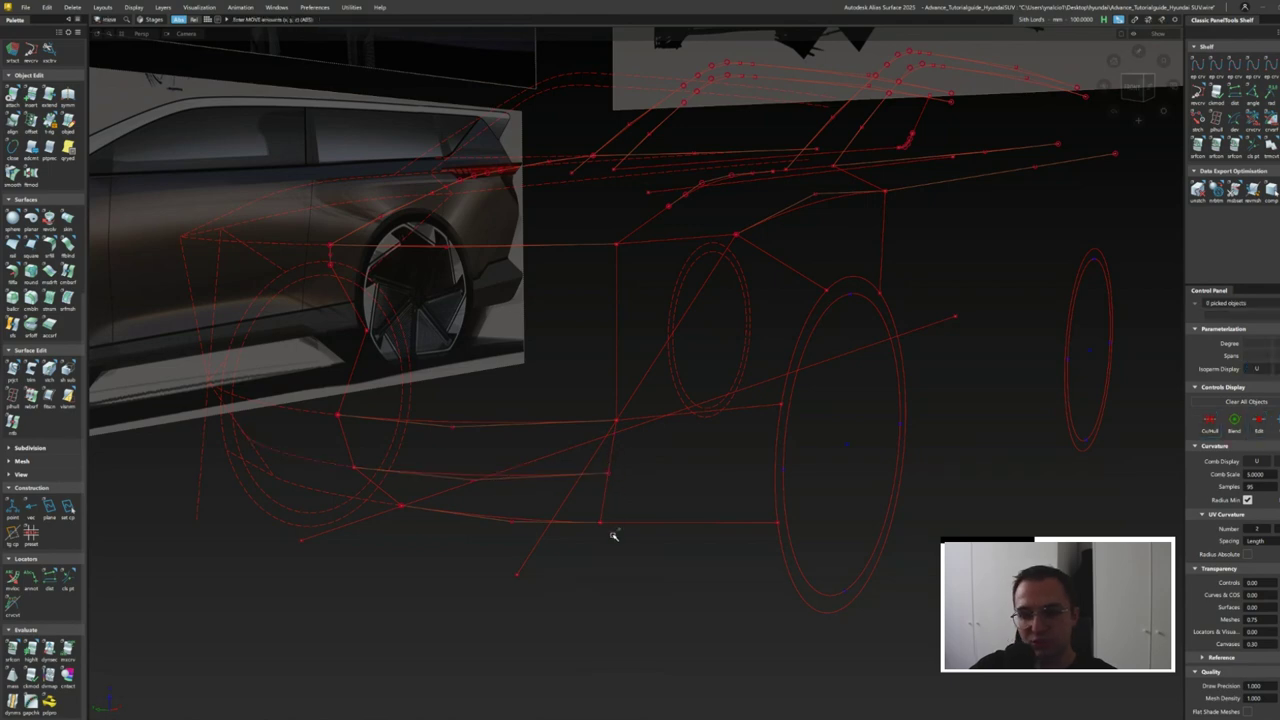
- Draw a curve from the centre profile's kink below the hood to the outer headlight line and level its middle control point with the centre end
{"action": "mouse_move", "coordinate": [471, 509]}
{"action": "left_mouse_down", "text": "alt+shift"}
{"action": "mouse_move", "coordinate": [631, 501]}
{"action": "mouse_move", "coordinate": [229, 443]}
{"action": "left_mouse_up", "text": "alt+shift"}
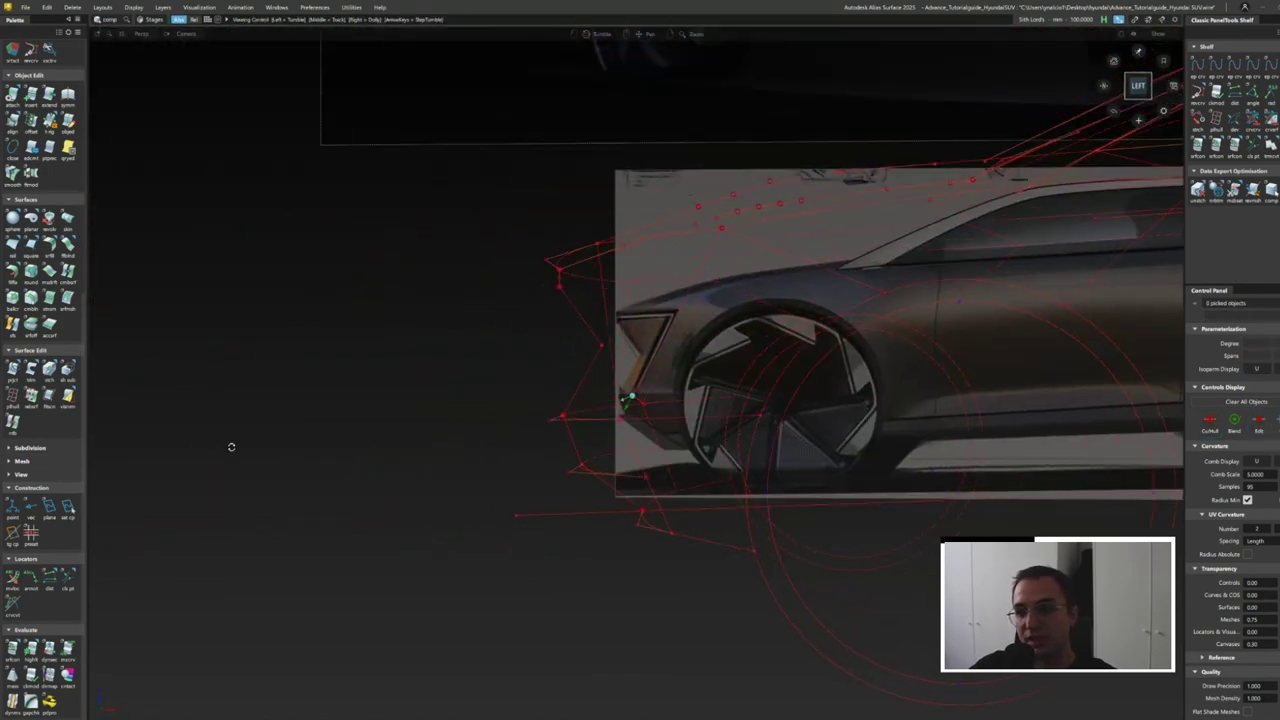
{"action": "mouse_move", "coordinate": [229, 443]}
{"action": "right_mouse_down", "text": "alt+shift"}
{"action": "mouse_move", "coordinate": [469, 429]}
{"action": "mouse_move", "coordinate": [453, 396]}
{"action": "right_mouse_up", "text": "alt+shift"}
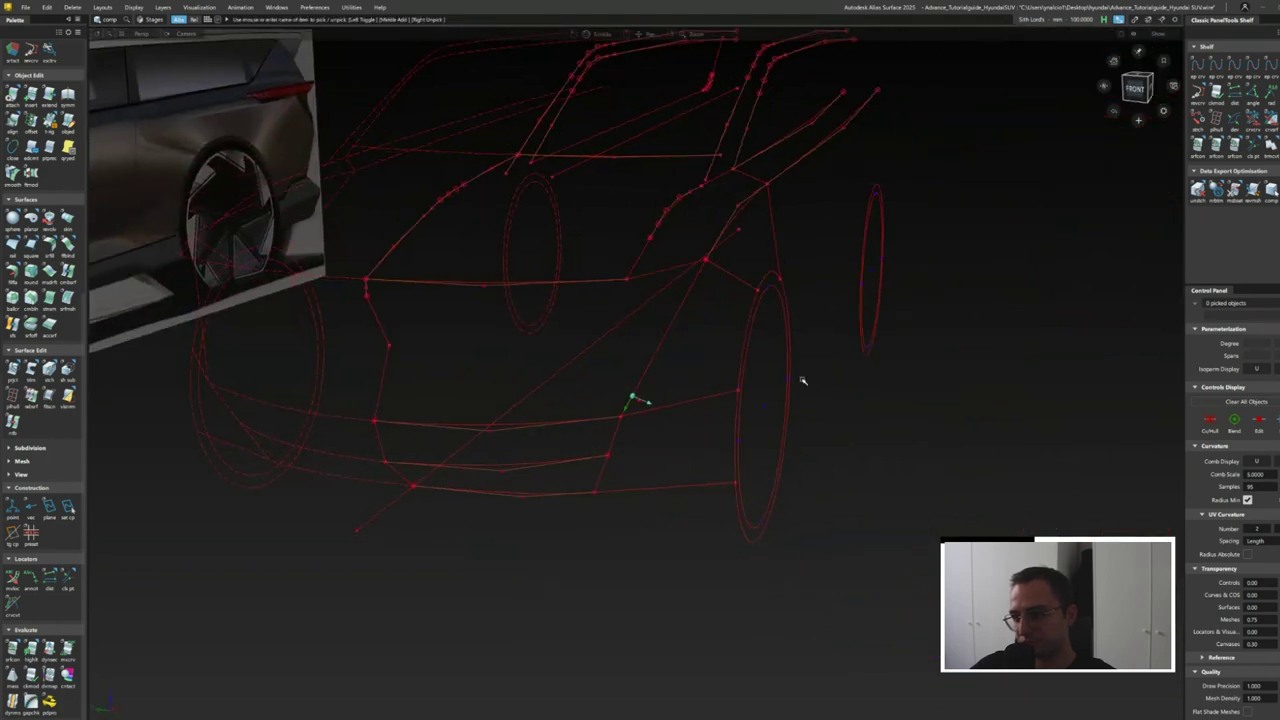
{"action": "left_click", "coordinate": [1215, 66]}
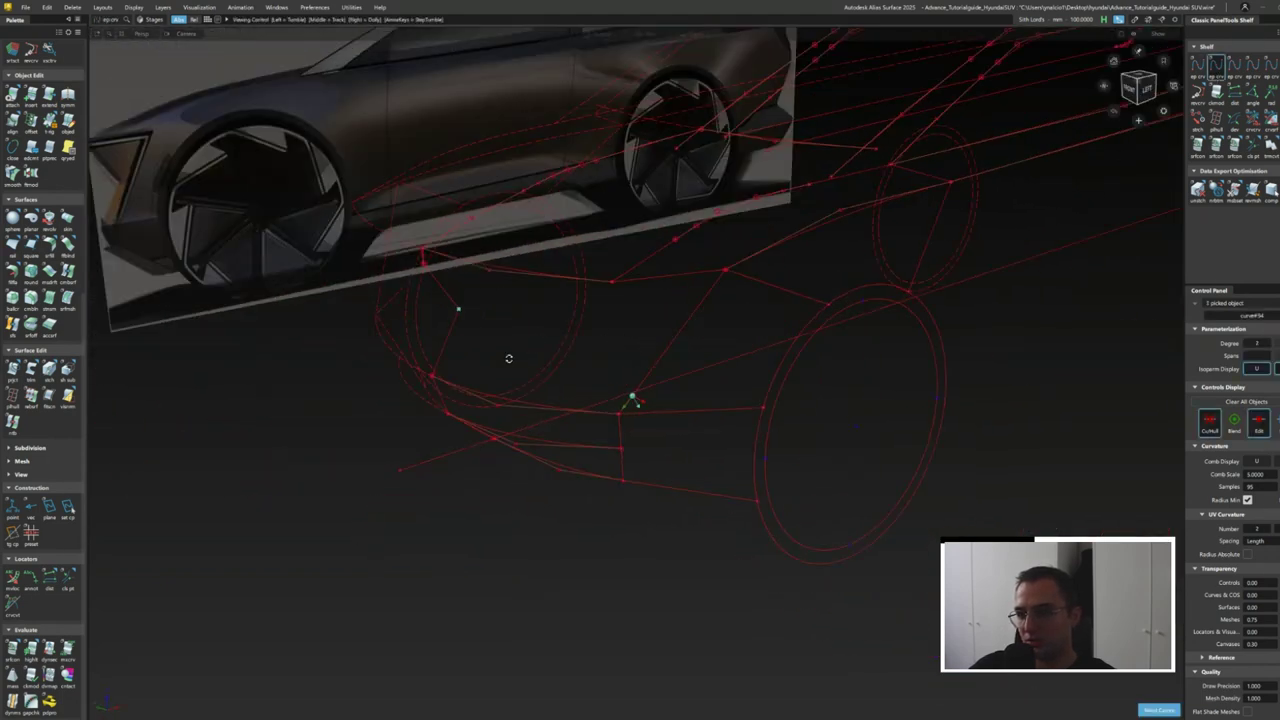
{"action": "left_click", "coordinate": [500, 286]}
{"action": "left_click", "coordinate": [671, 349]}
{"action": "left_click", "coordinate": [451, 443]}
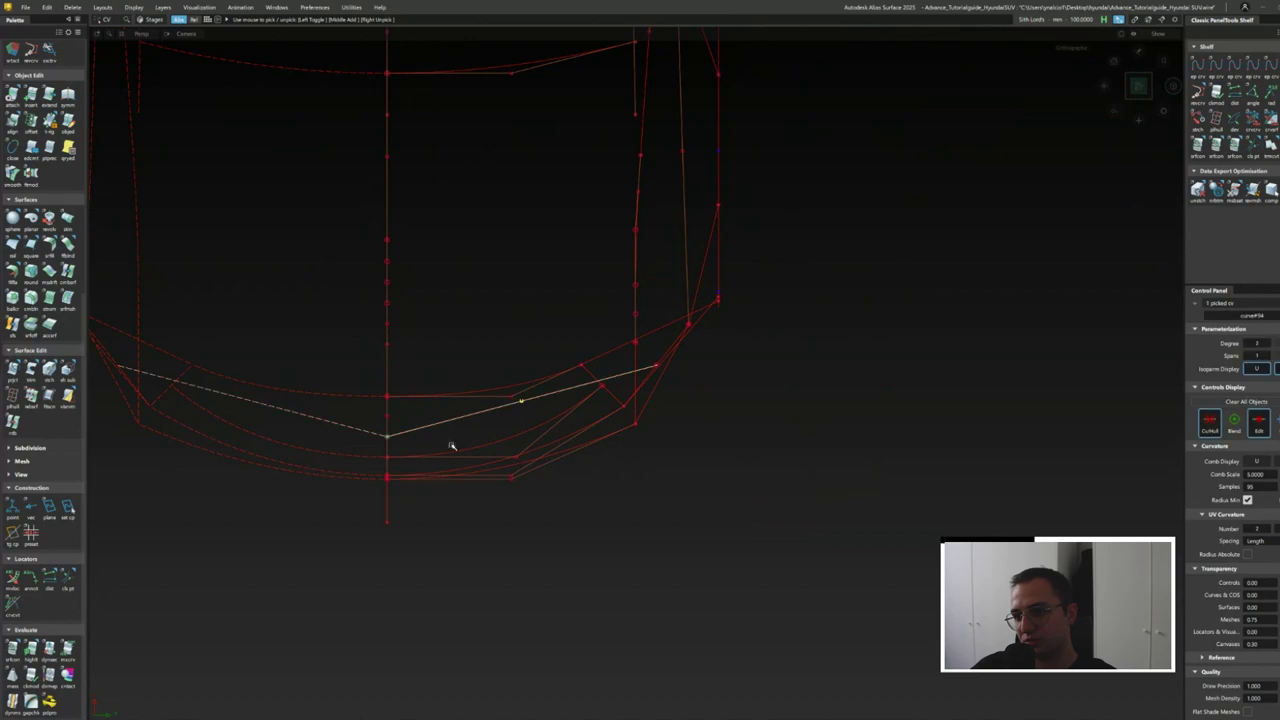
{"action": "left_click", "coordinate": [403, 426]}
{"action": "mouse_move", "coordinate": [403, 426]}
{"action": "left_mouse_down", "text": "alt+shift"}
{"action": "mouse_move", "coordinate": [544, 361]}
{"action": "mouse_move", "coordinate": [409, 326]}
{"action": "mouse_move", "coordinate": [849, 286]}
{"action": "mouse_move", "coordinate": [732, 414]}
{"action": "mouse_move", "coordinate": [891, 377]}
{"action": "mouse_move", "coordinate": [749, 374]}
{"action": "left_mouse_up", "text": "alt+shift"}
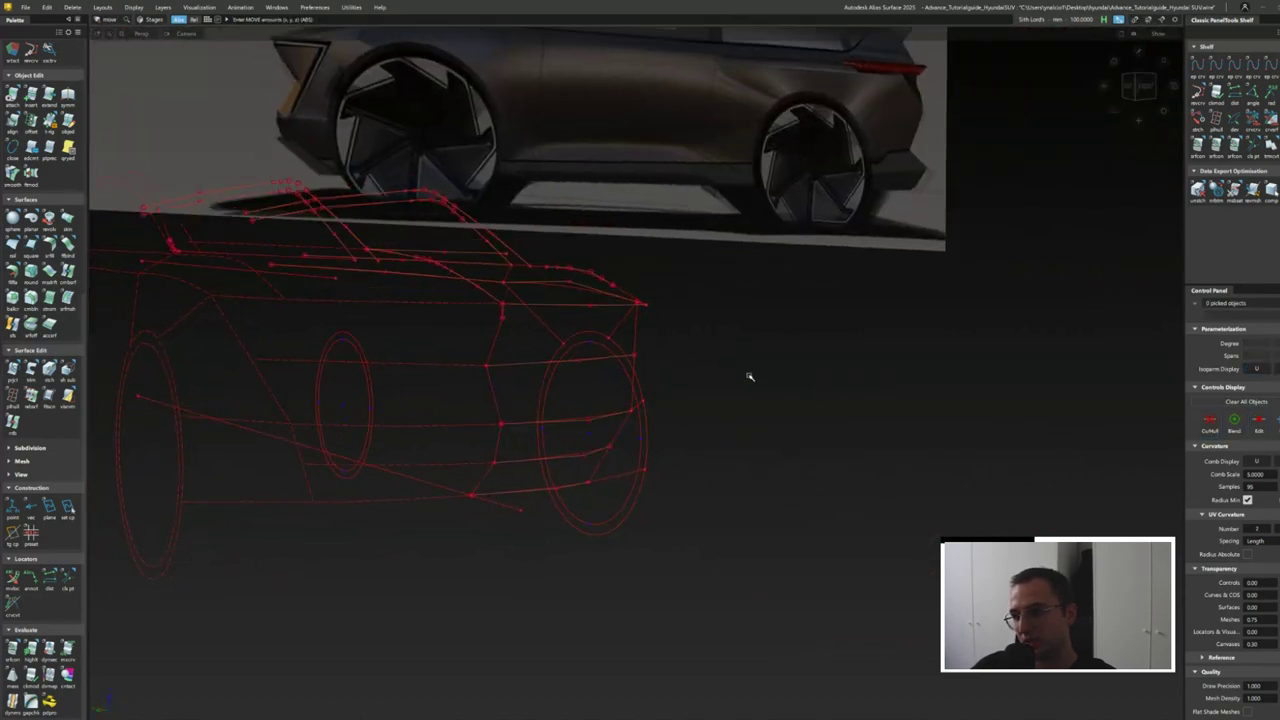
- Draw a straight line along the sketch's lower sill edge from behind the front wheel to the rear wheel
{"action": "right_click_drag", "start_coordinate": [749, 374], "coordinate": [620, 481], "text": "alt+shift"}
{"action": "left_click_drag", "start_coordinate": [620, 481], "coordinate": [445, 413], "text": "alt+shift"}
{"action": "right_click_drag", "start_coordinate": [445, 413], "coordinate": [791, 492], "text": "alt+shift"}
{"action": "left_click", "coordinate": [1104, 85]}
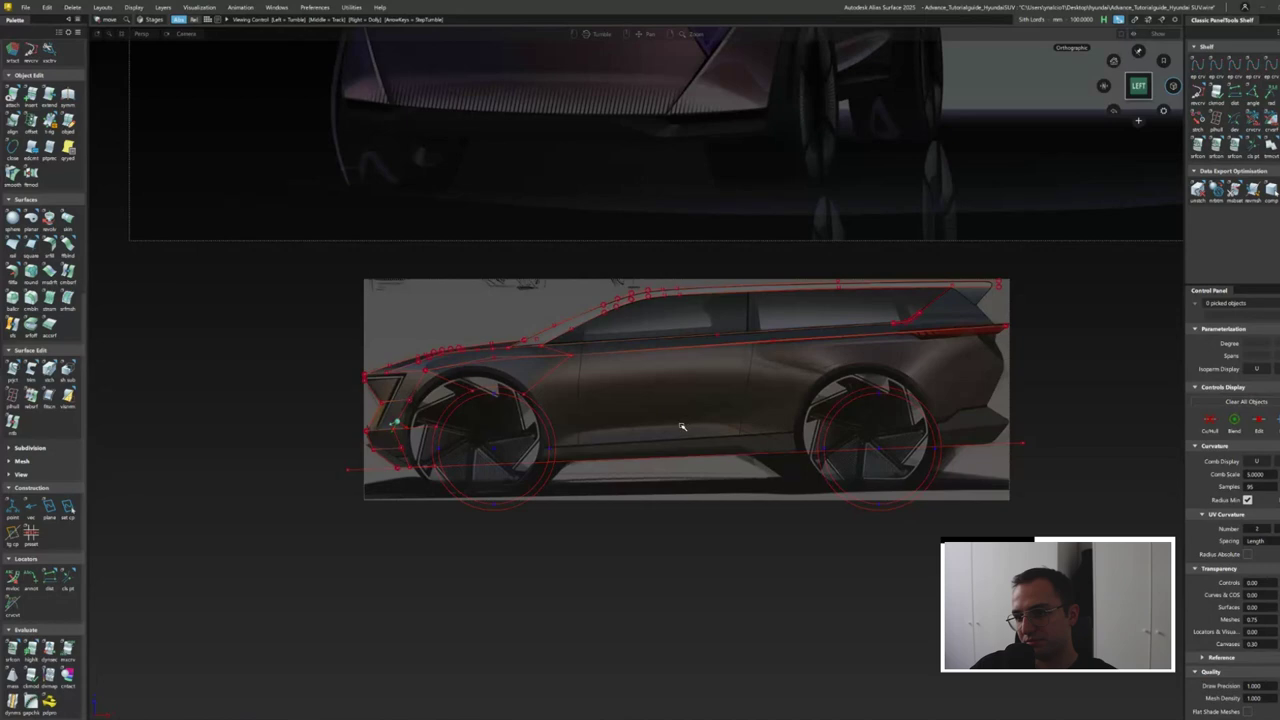
{"action": "left_click", "coordinate": [1197, 65]}
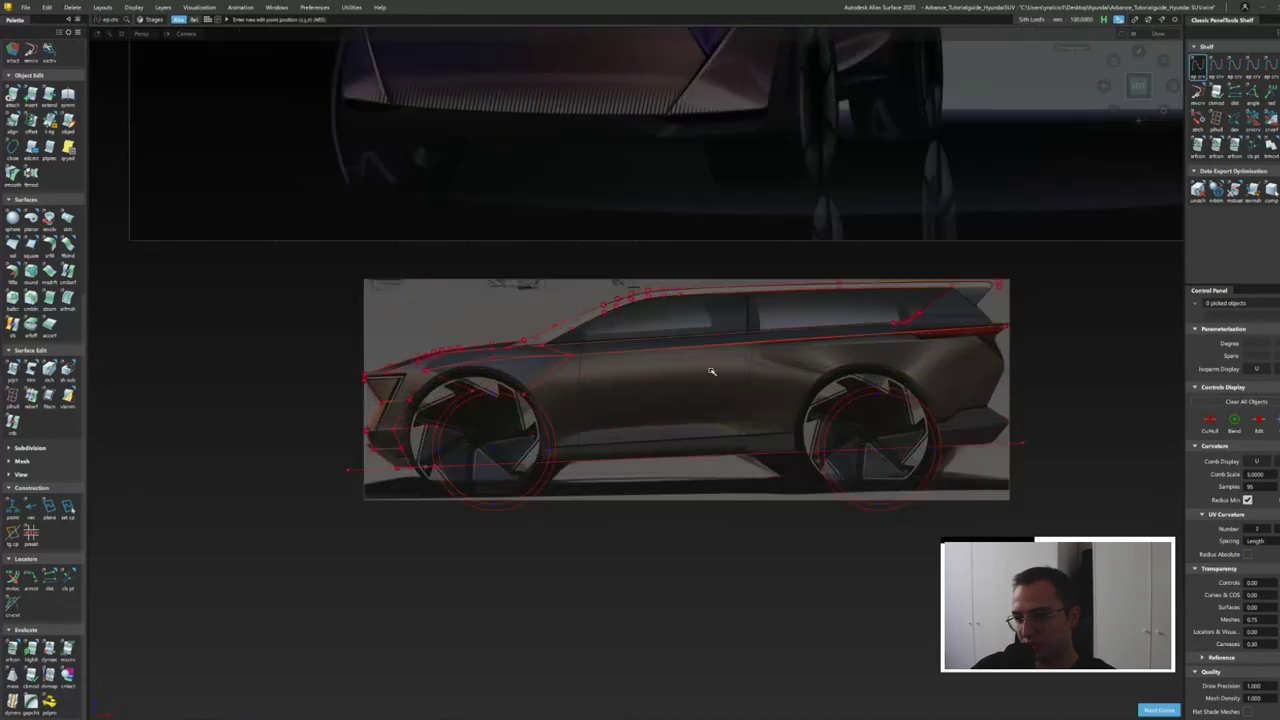
{"action": "left_click", "coordinate": [554, 460]}
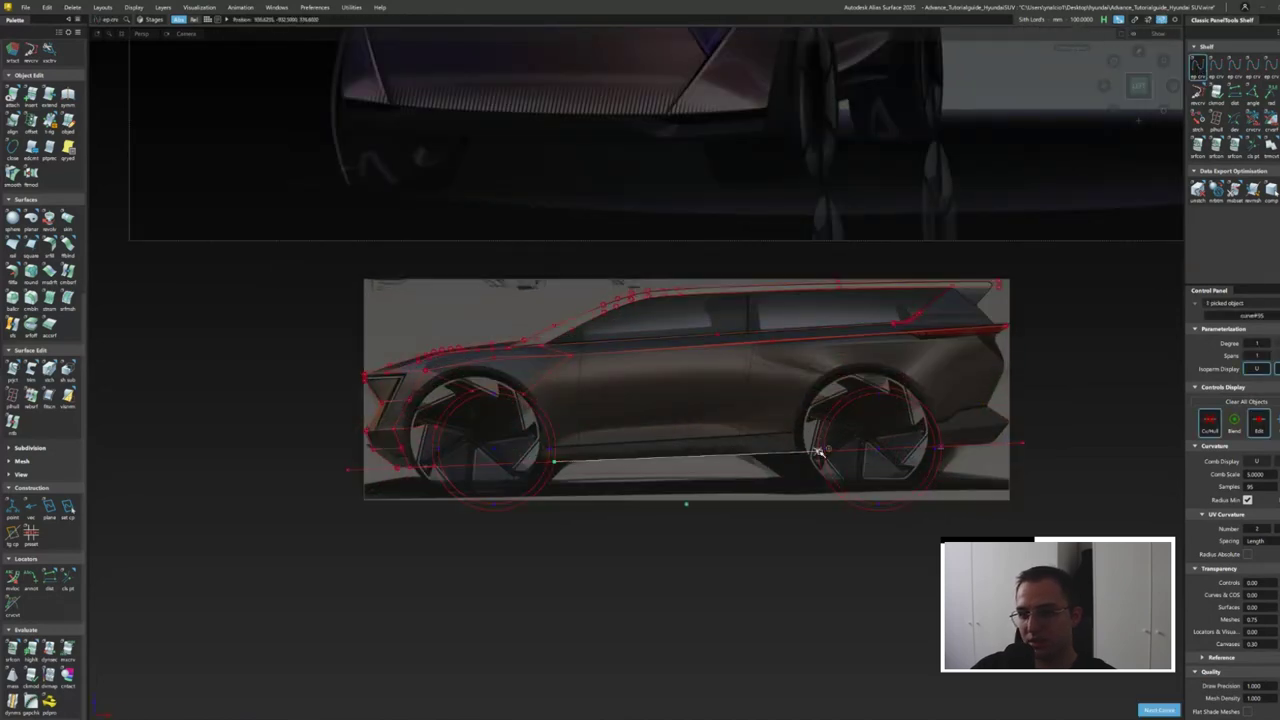
{"action": "mouse_move", "coordinate": [818, 452]}
{"action": "left_mouse_down", "text": "alt+shift"}
{"action": "mouse_move", "coordinate": [923, 509]}
{"action": "mouse_move", "coordinate": [666, 386]}
{"action": "mouse_move", "coordinate": [735, 361]}
{"action": "mouse_move", "coordinate": [706, 397]}
{"action": "mouse_move", "coordinate": [531, 349]}
{"action": "mouse_move", "coordinate": [623, 517]}
{"action": "mouse_move", "coordinate": [653, 424]}
{"action": "mouse_move", "coordinate": [494, 249]}
{"action": "mouse_move", "coordinate": [634, 529]}
{"action": "mouse_move", "coordinate": [484, 375]}
{"action": "mouse_move", "coordinate": [550, 382]}
{"action": "left_mouse_up", "text": "alt+shift"}
{"action": "scroll", "coordinate": [614, 389], "scroll_direction": "up", "scroll_amount": 3}
{"action": "mouse_move", "coordinate": [551, 207]}
{"action": "left_mouse_down", "text": "alt+shift"}
{"action": "mouse_move", "coordinate": [399, 92]}
{"action": "mouse_move", "coordinate": [840, 458]}
{"action": "left_mouse_up", "text": "alt+shift"}
- Draw the B-pillar line from the roof to the beltline and a door line from the shoulder line down to the sill
{"action": "left_click", "coordinate": [1138, 86]}
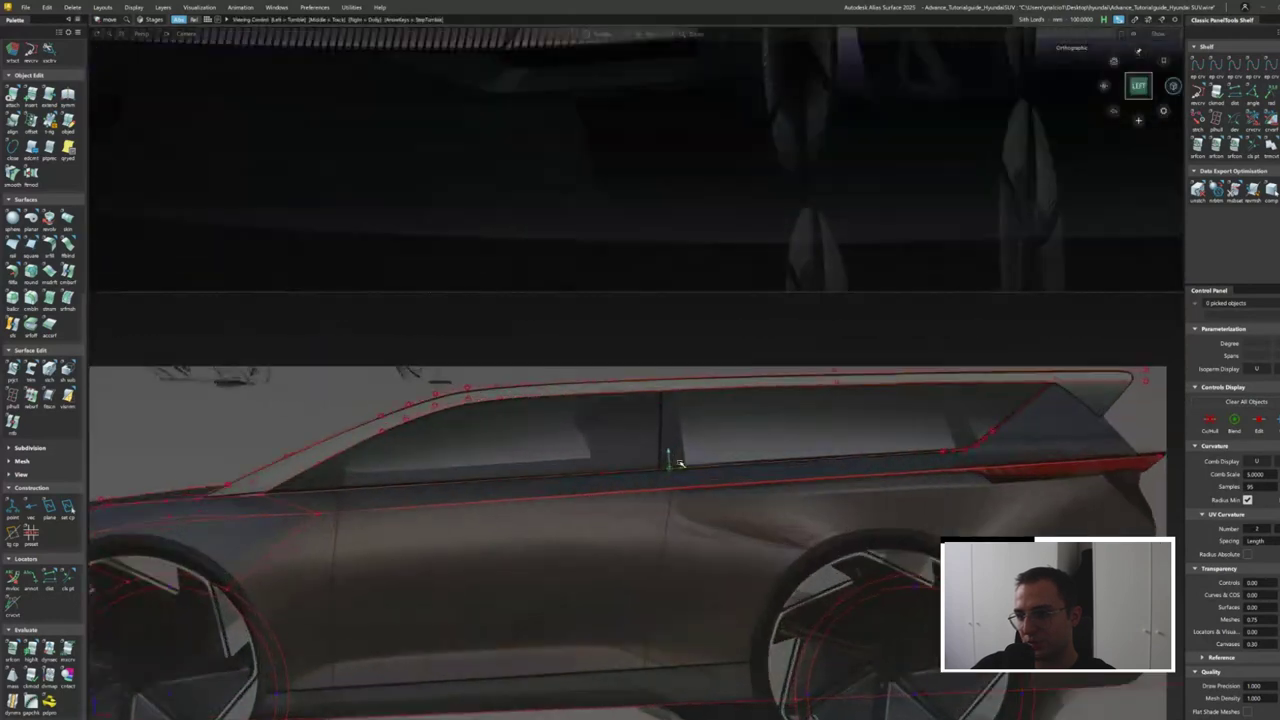
{"action": "left_click", "coordinate": [1197, 63]}
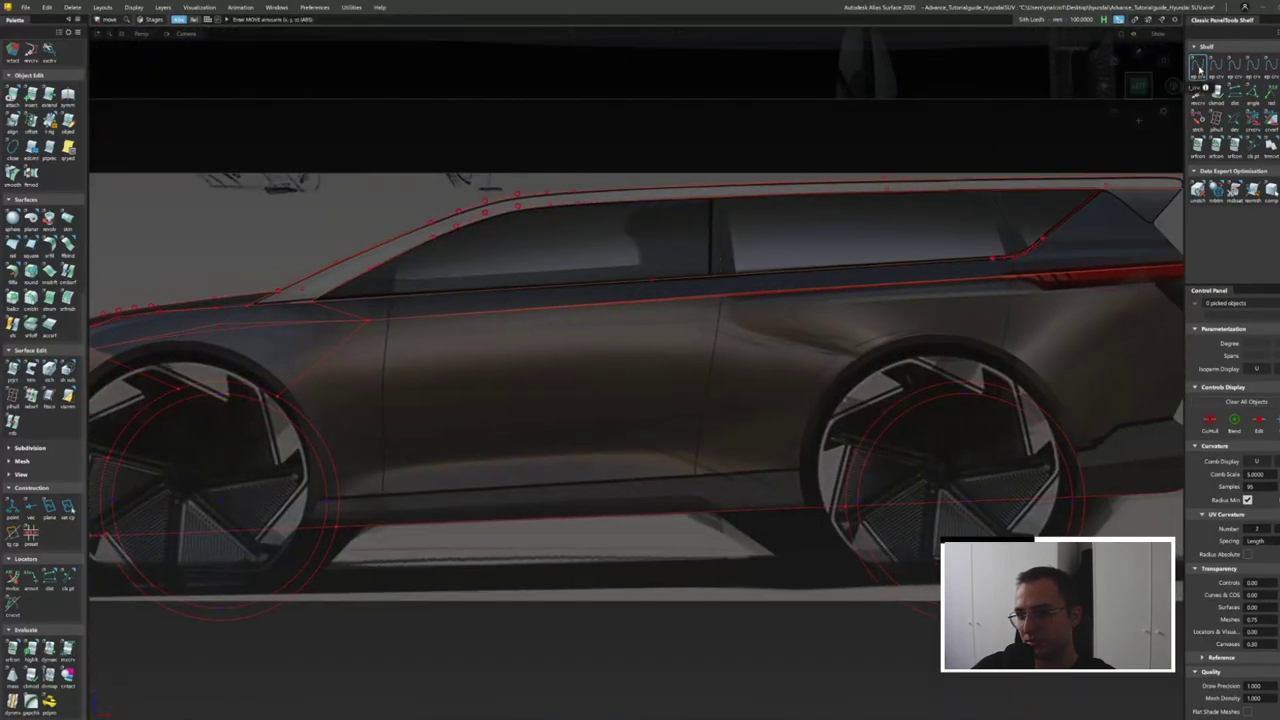
{"action": "left_click", "coordinate": [720, 199]}
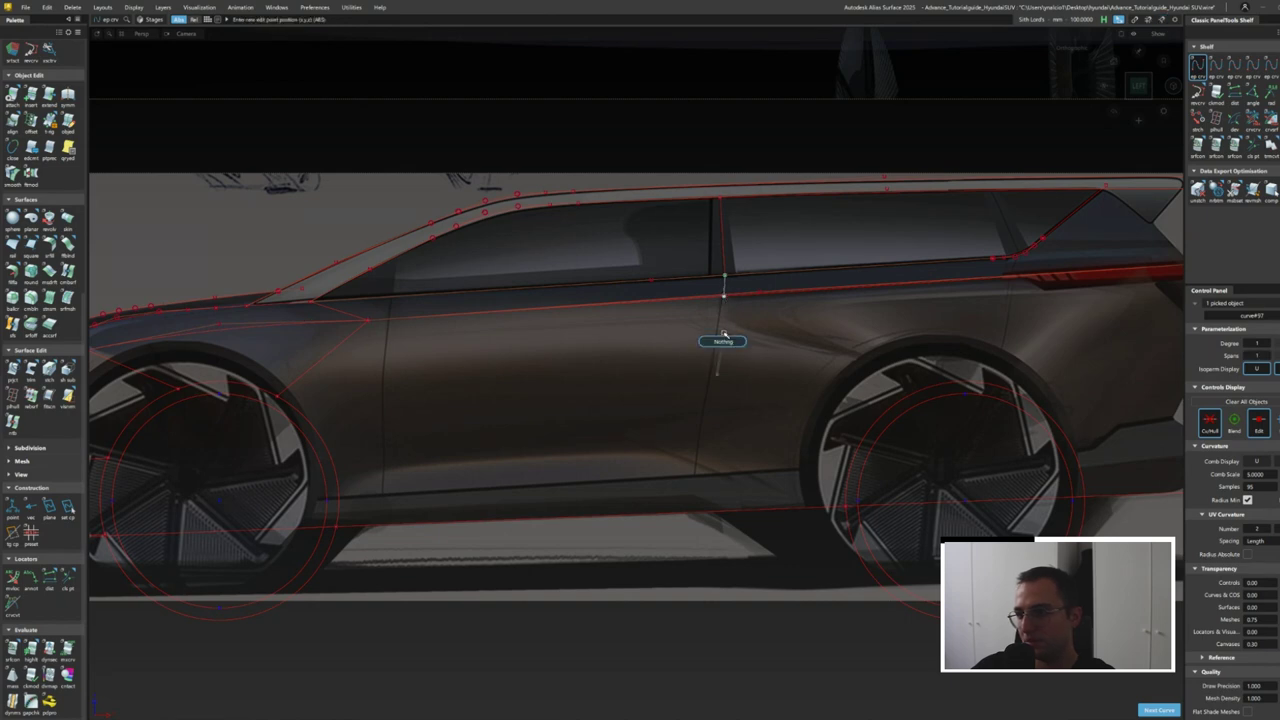
{"action": "left_click", "coordinate": [699, 499]}
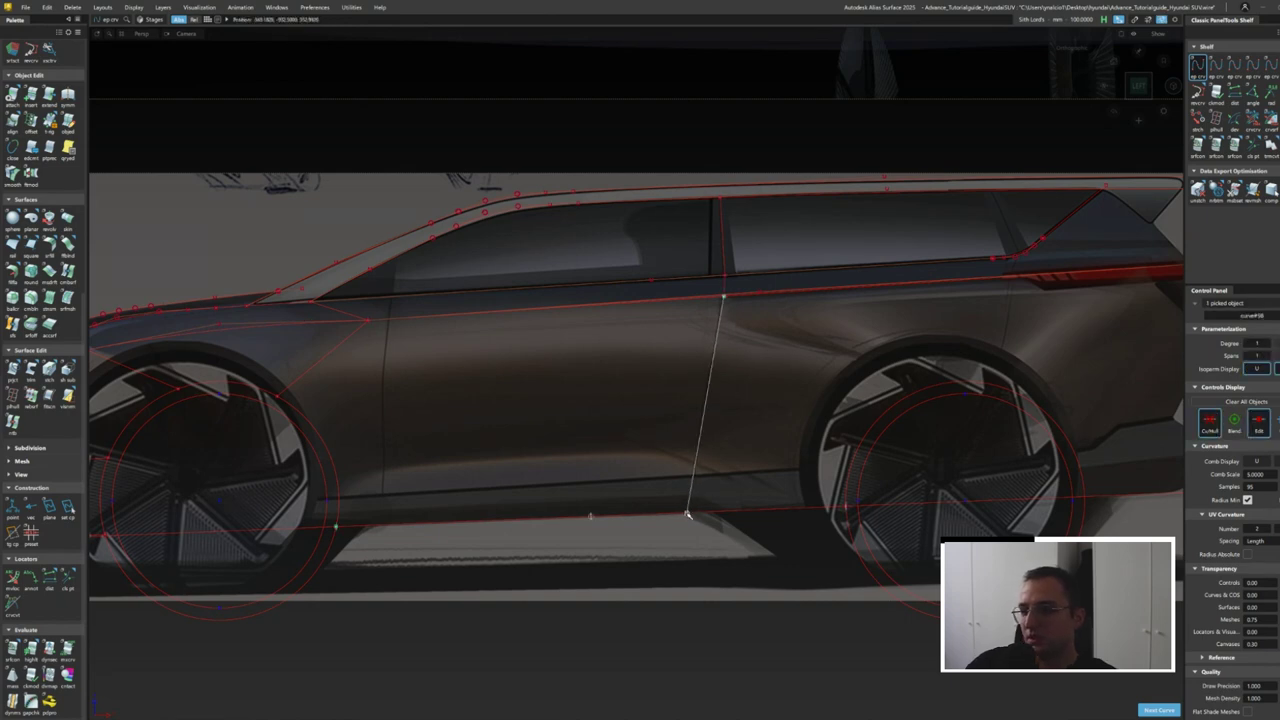
- Shorten the door line to the sketch's upper sill edge and raise it to degree 3
{"action": "left_click_drag", "start_coordinate": [687, 514], "coordinate": [704, 459]}
{"action": "left_click", "coordinate": [1161, 210]}
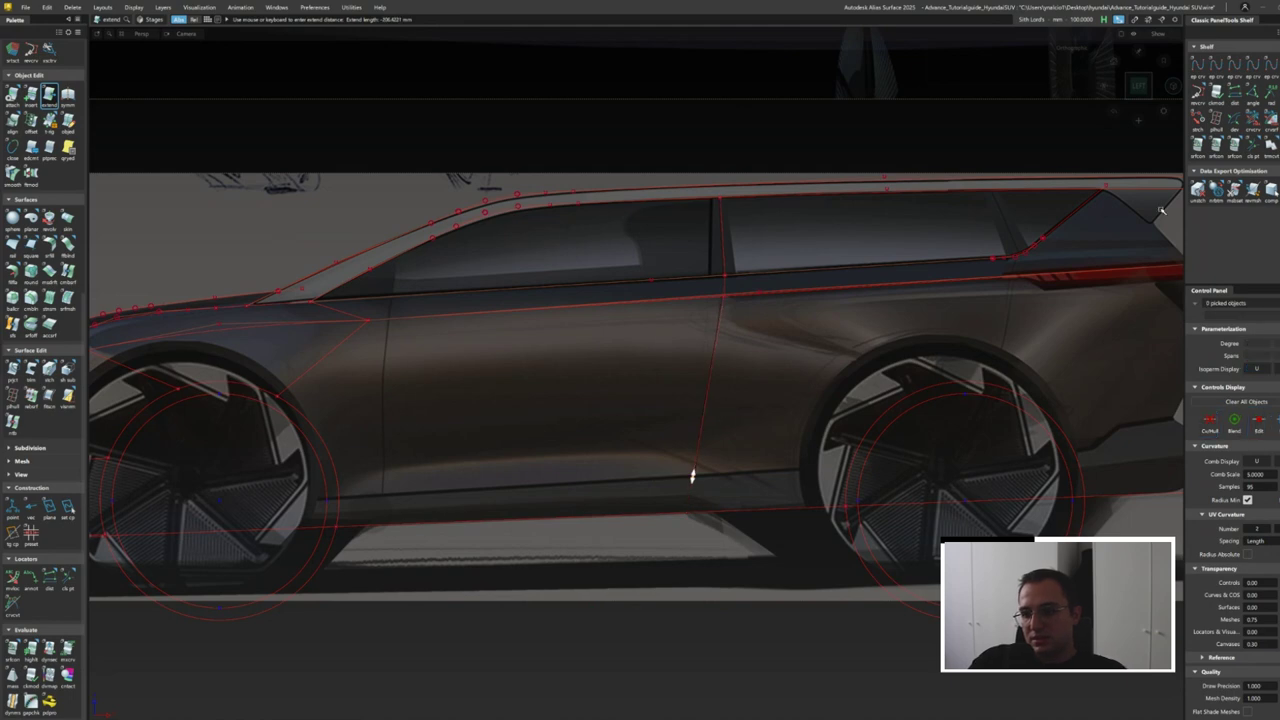
{"action": "left_click", "coordinate": [730, 385]}
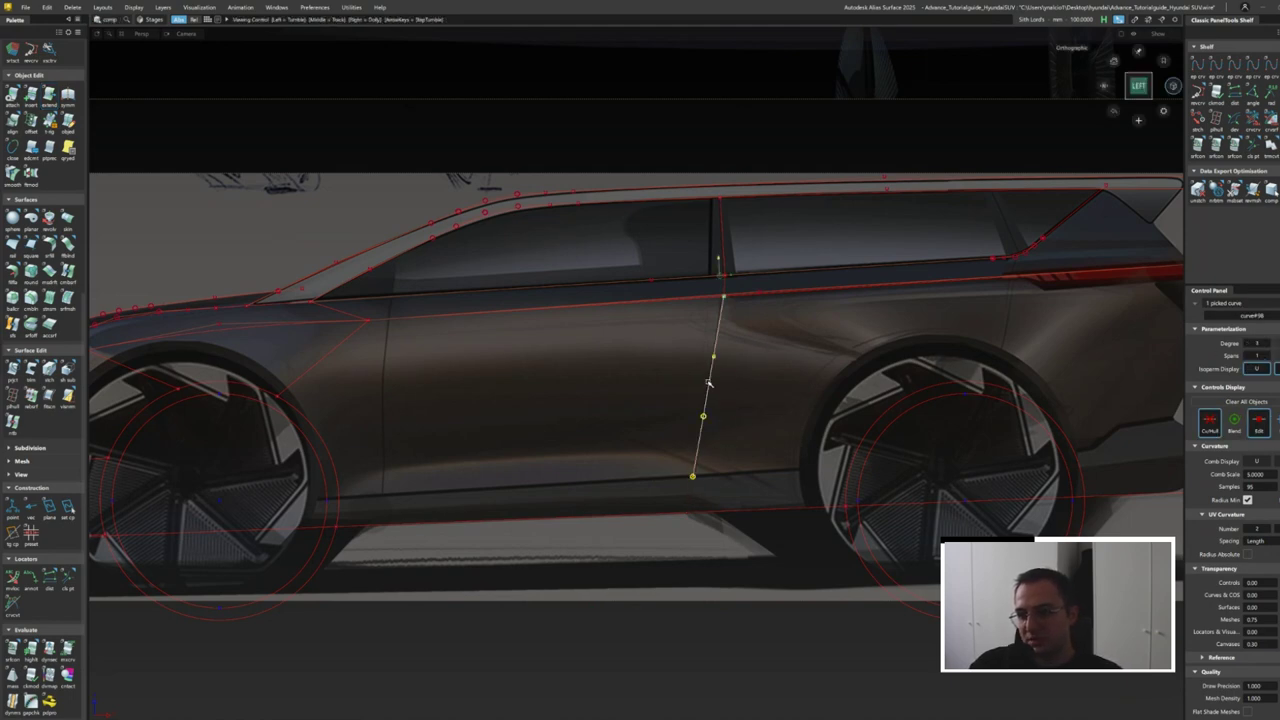
- Move the door line's upper middle control point outward to bulge the body side
{"action": "left_click_drag", "start_coordinate": [738, 421], "coordinate": [788, 314], "text": "alt+shift"}
{"action": "left_click", "coordinate": [678, 287]}
{"action": "left_click", "coordinate": [690, 293]}
{"action": "right_click", "coordinate": [723, 290], "text": "ctrl+shift"}
{"action": "scroll", "coordinate": [845, 308], "scroll_direction": "up", "scroll_amount": 2}
{"action": "key", "text": "F7"}
{"action": "key", "text": "F8"}
{"action": "key", "text": "F8"}
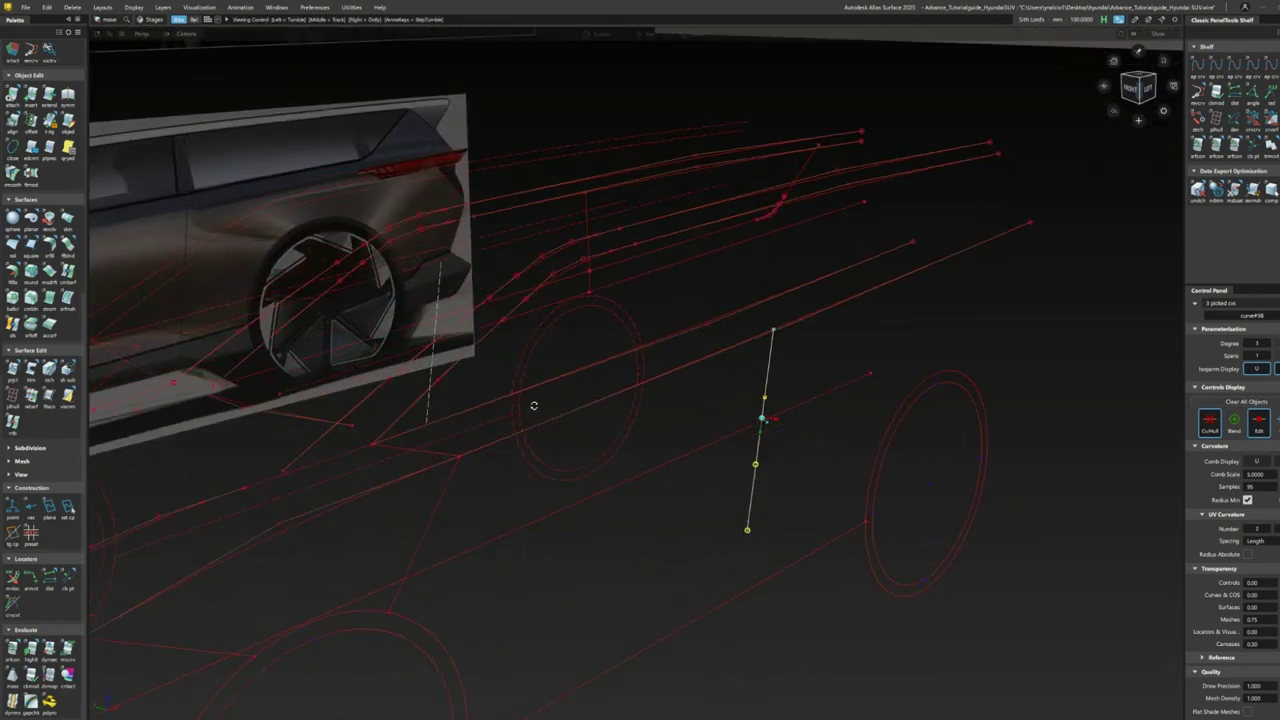
{"action": "left_click_drag", "start_coordinate": [874, 371], "coordinate": [940, 285]}
{"action": "key", "text": "F8"}
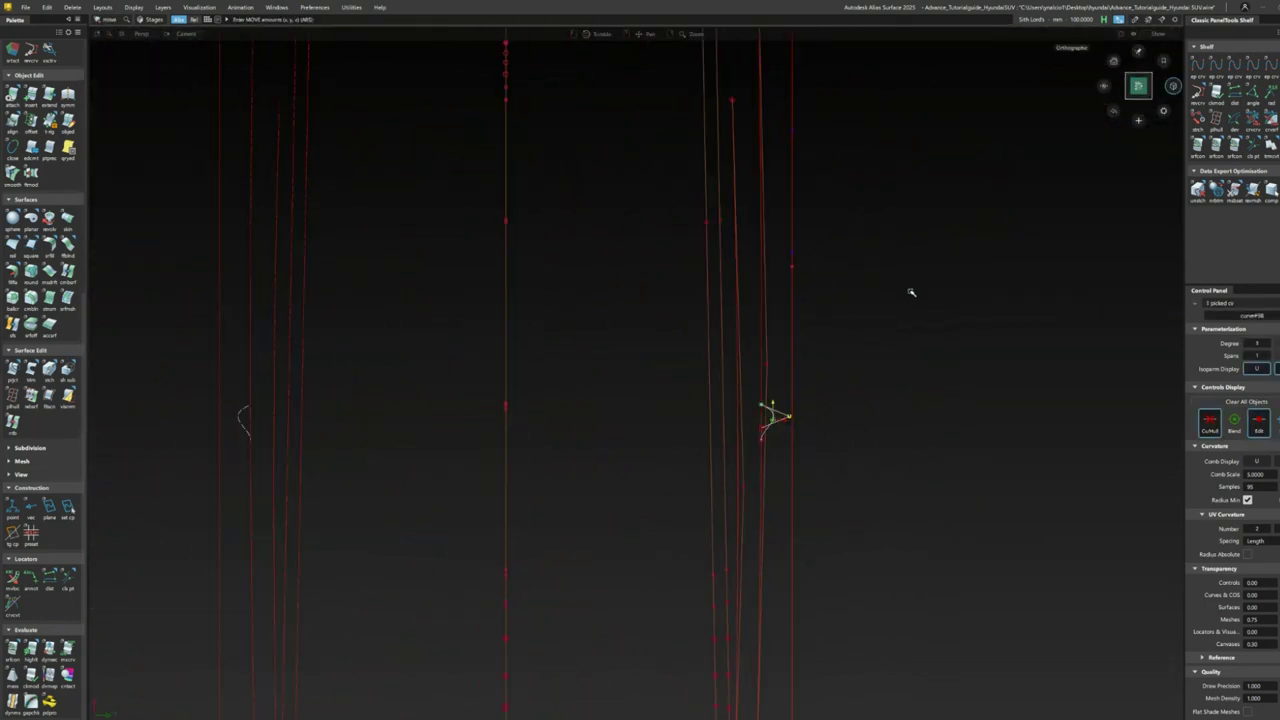
{"action": "left_click_drag", "start_coordinate": [770, 440], "coordinate": [831, 437]}
{"action": "key", "text": "F8"}
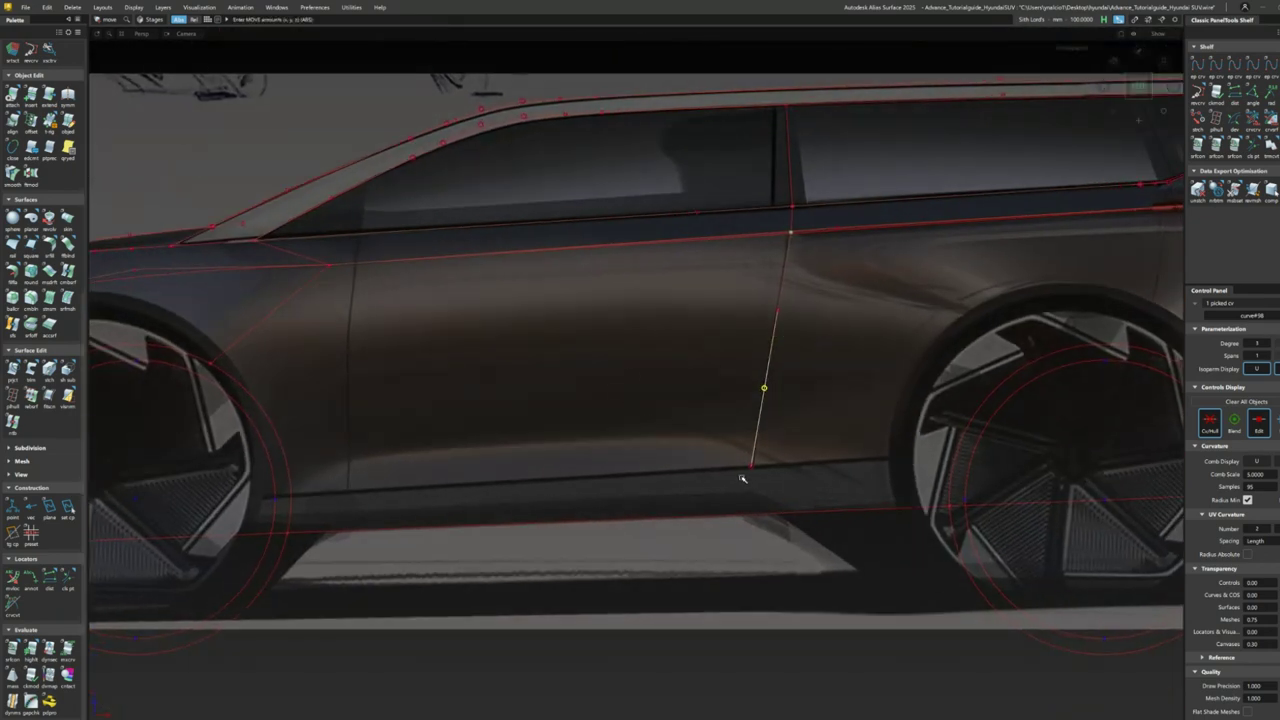
- Reduce the door line to degree 2, keeping a single outward middle control point
{"action": "key", "text": "F8"}
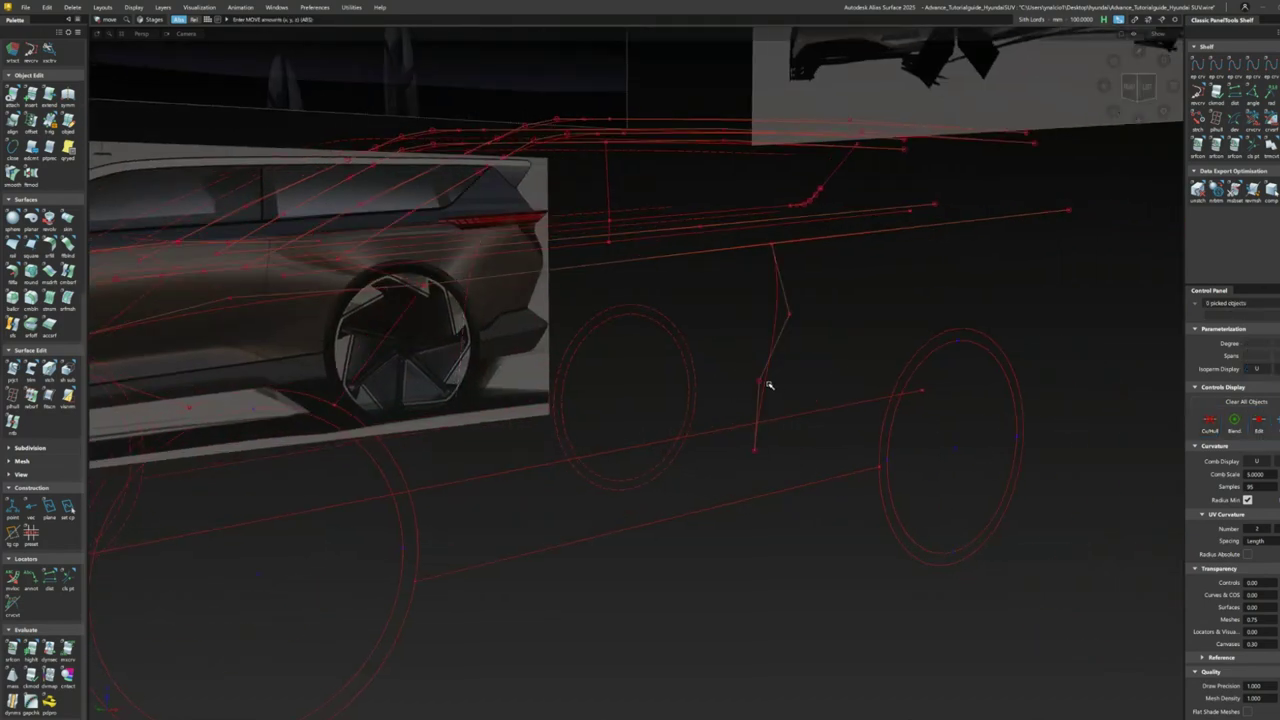
{"action": "key", "text": "ctrl+z"}
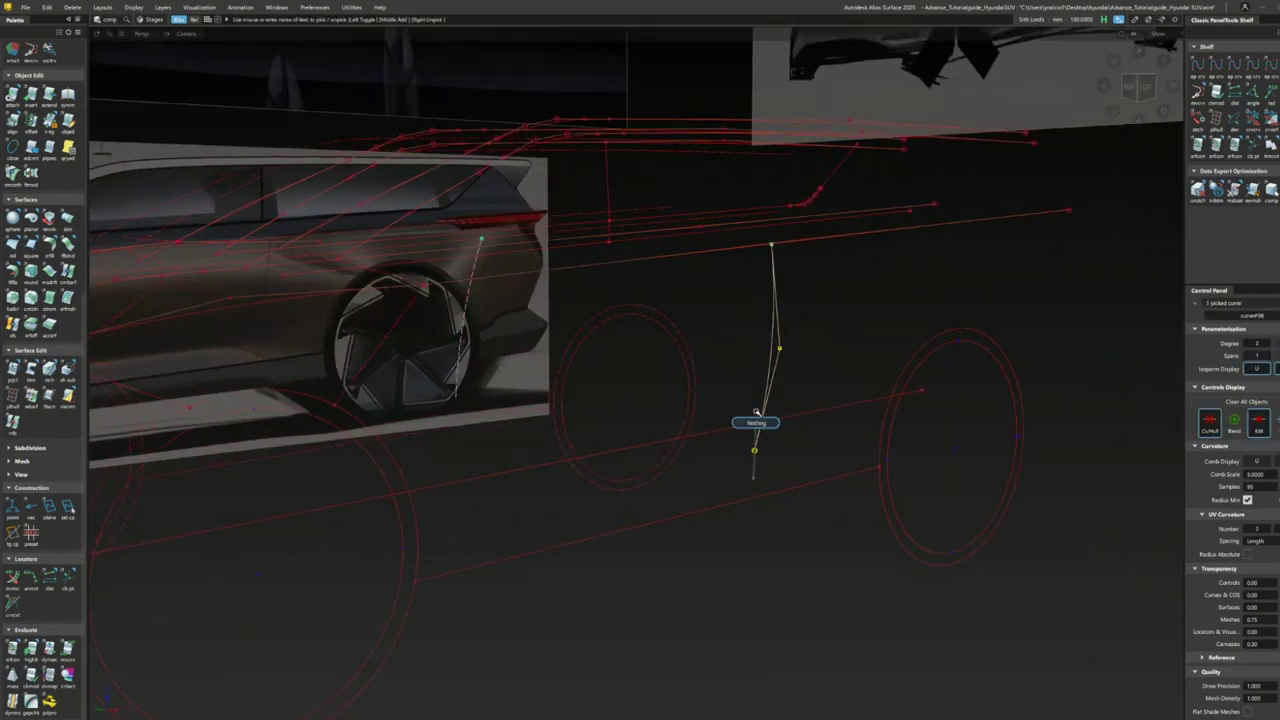
{"action": "key", "text": "F8"}
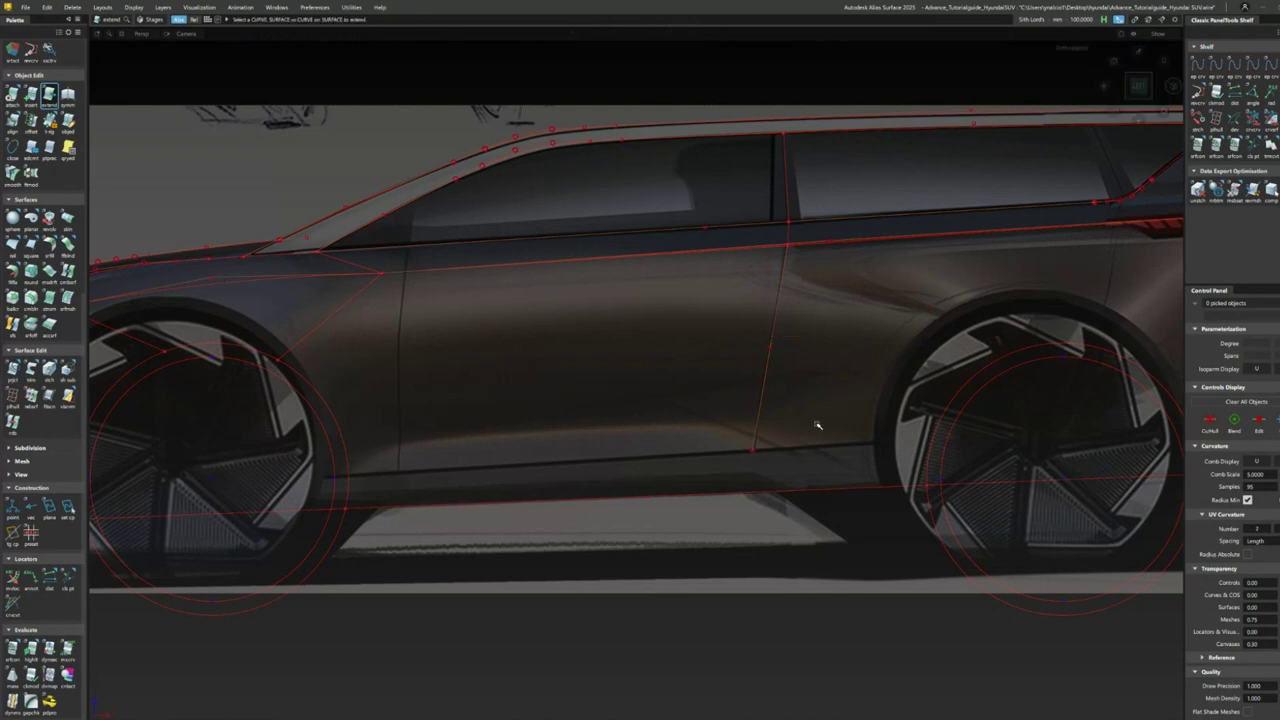
- Draw a line along the upper sill edge between the wheel circles and adjust its front end to the sketch
{"action": "left_click", "coordinate": [1205, 70]}
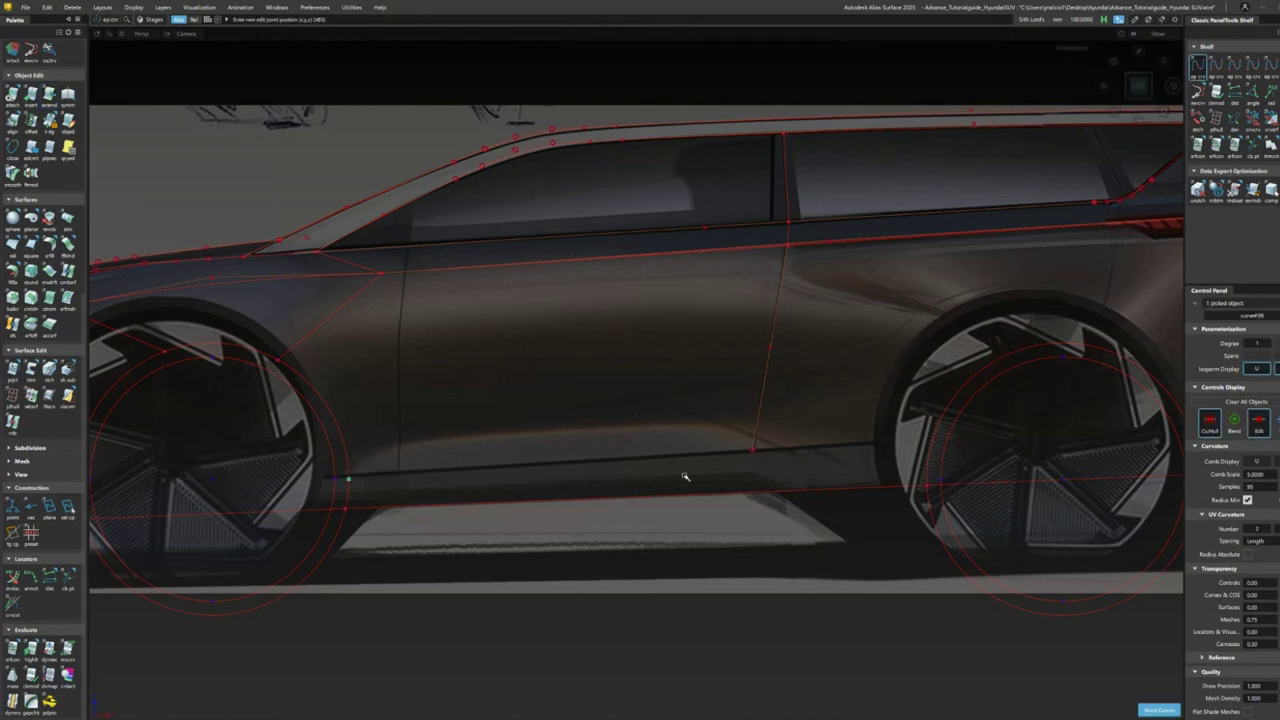
{"action": "left_click", "coordinate": [349, 472]}
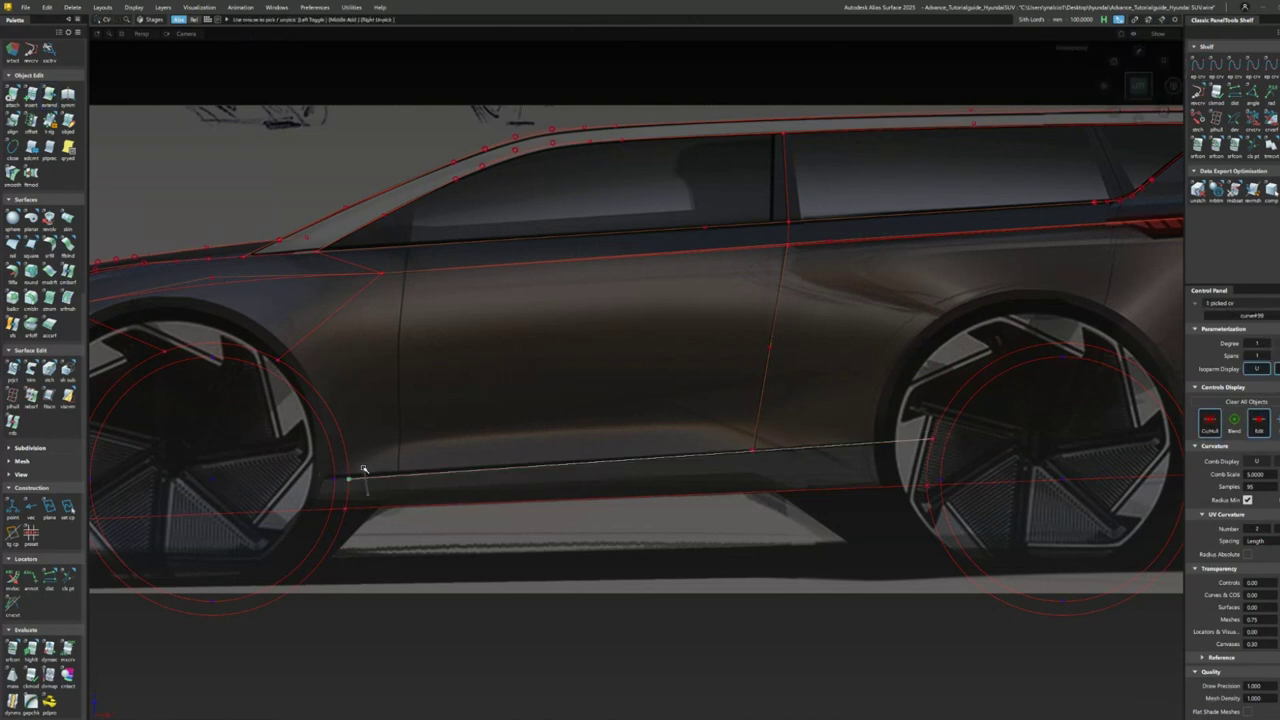
{"action": "key", "text": "ctrl+shift+n"}
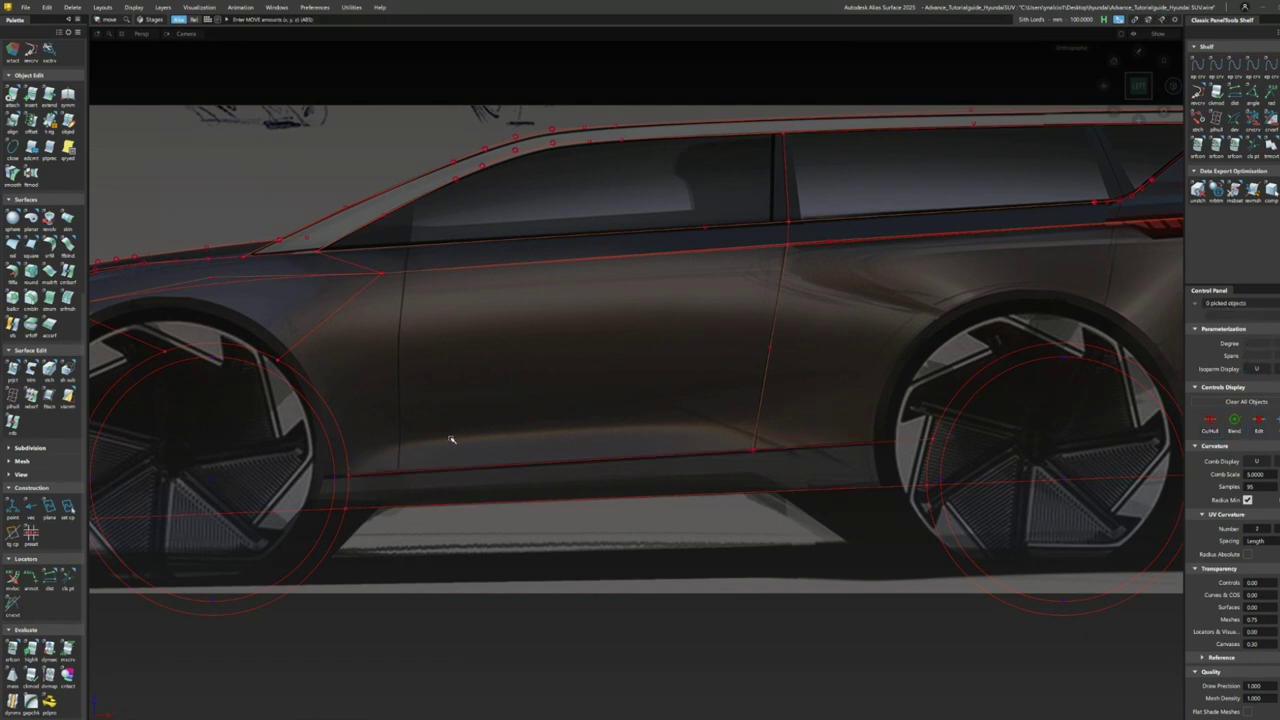
- Offset the outer wheel circles outward by 45 mm and delete the innermost circle at each wheel along with its construction history
{"action": "middle_click_drag", "start_coordinate": [587, 410], "coordinate": [561, 412], "text": "alt+shift"}
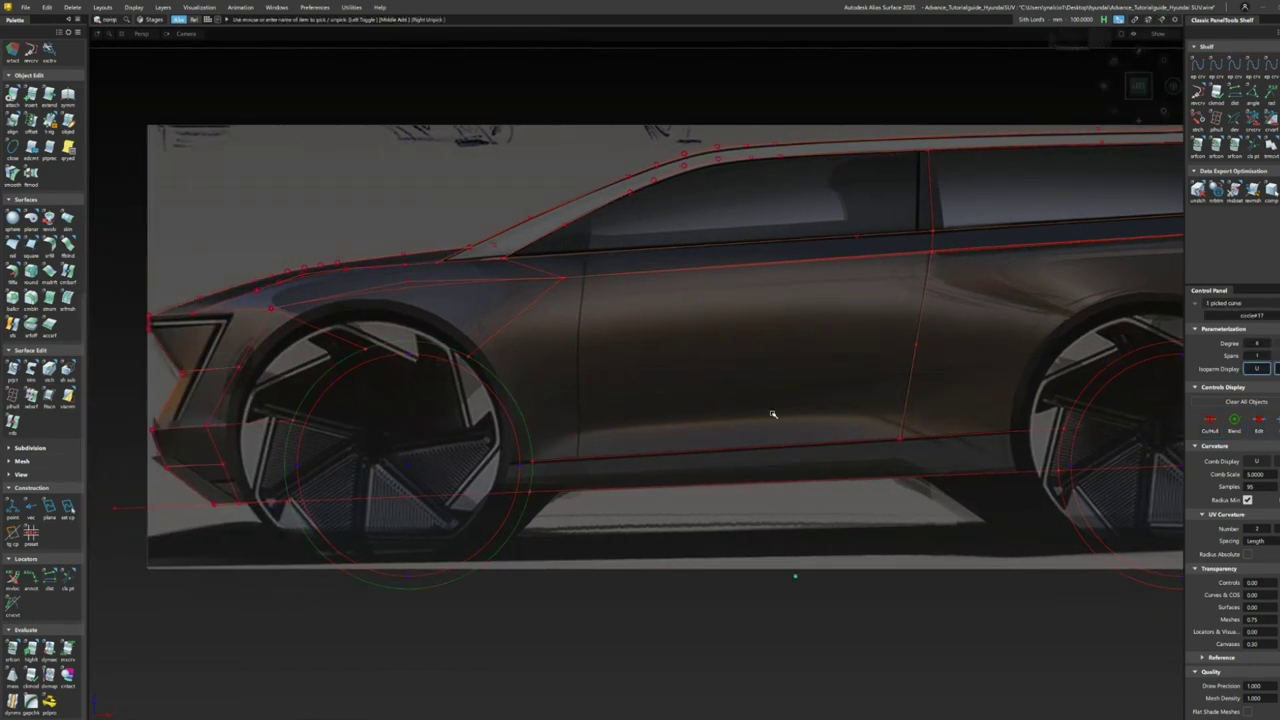
{"action": "key", "text": "o"}
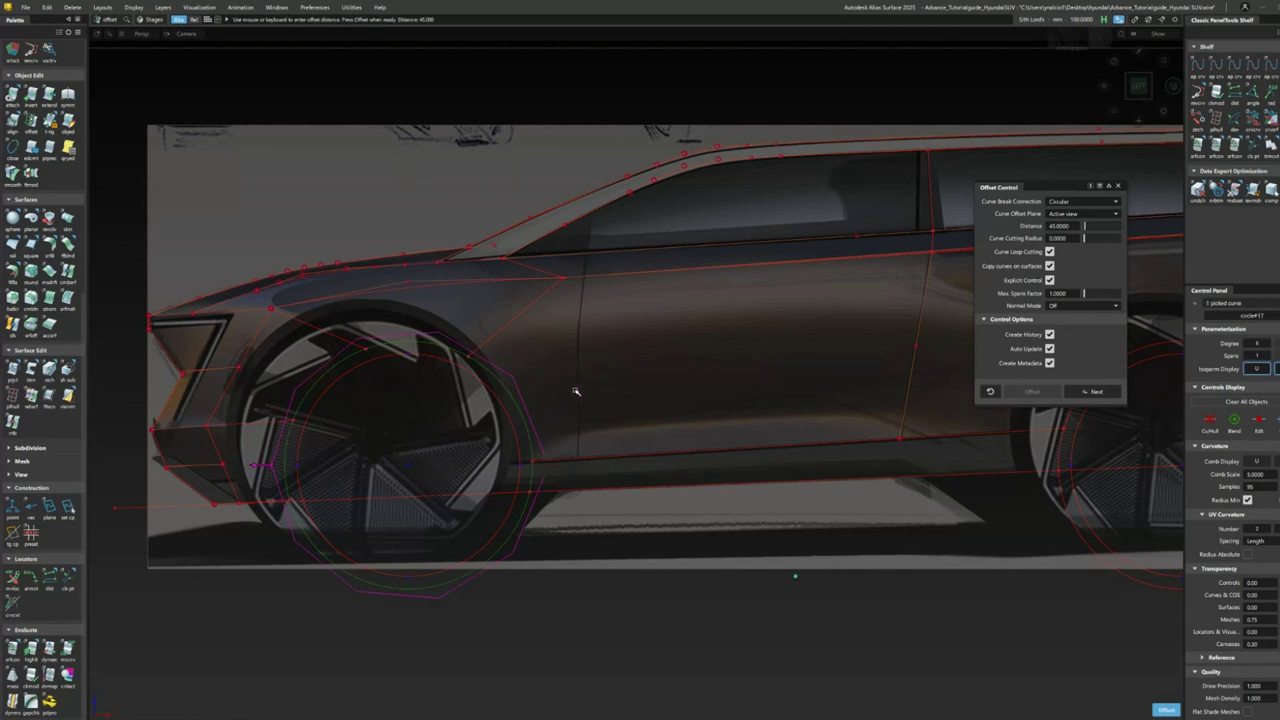
{"action": "right_click_drag", "start_coordinate": [723, 399], "coordinate": [977, 384], "text": "alt+shift"}
{"action": "left_click", "coordinate": [969, 430]}
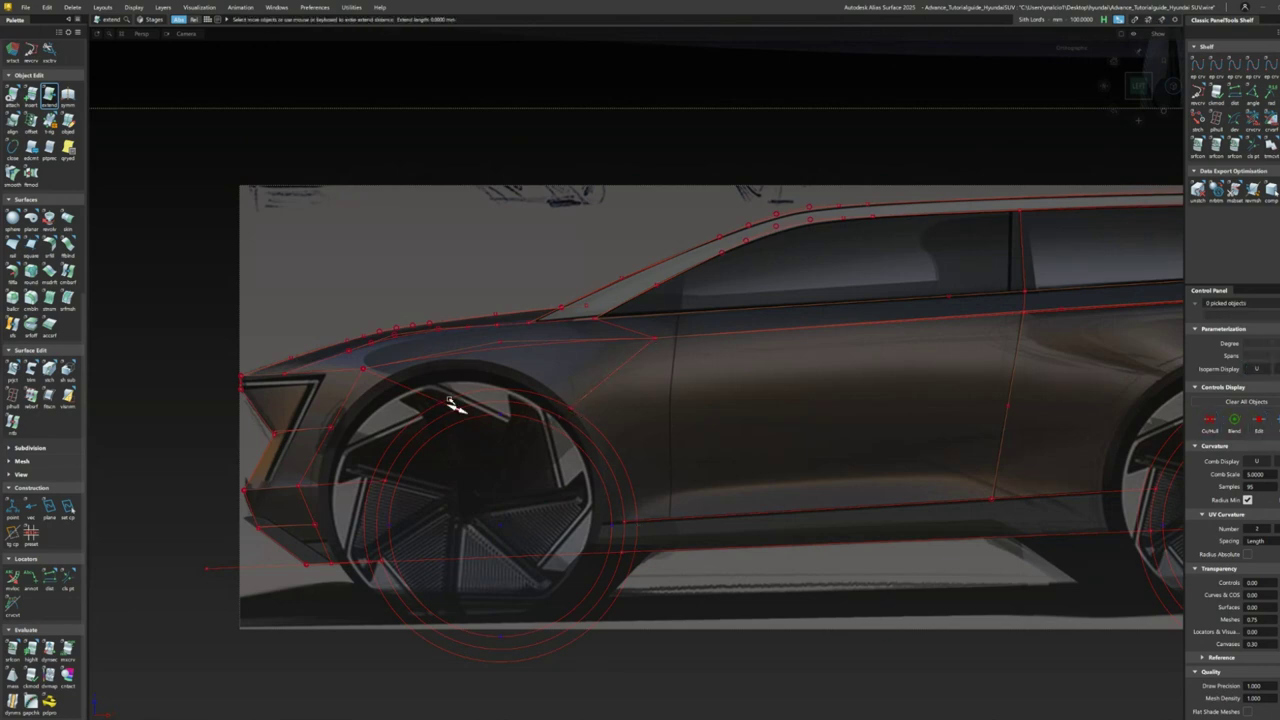
{"action": "left_click", "coordinate": [612, 470]}
{"action": "key", "text": "Delete"}
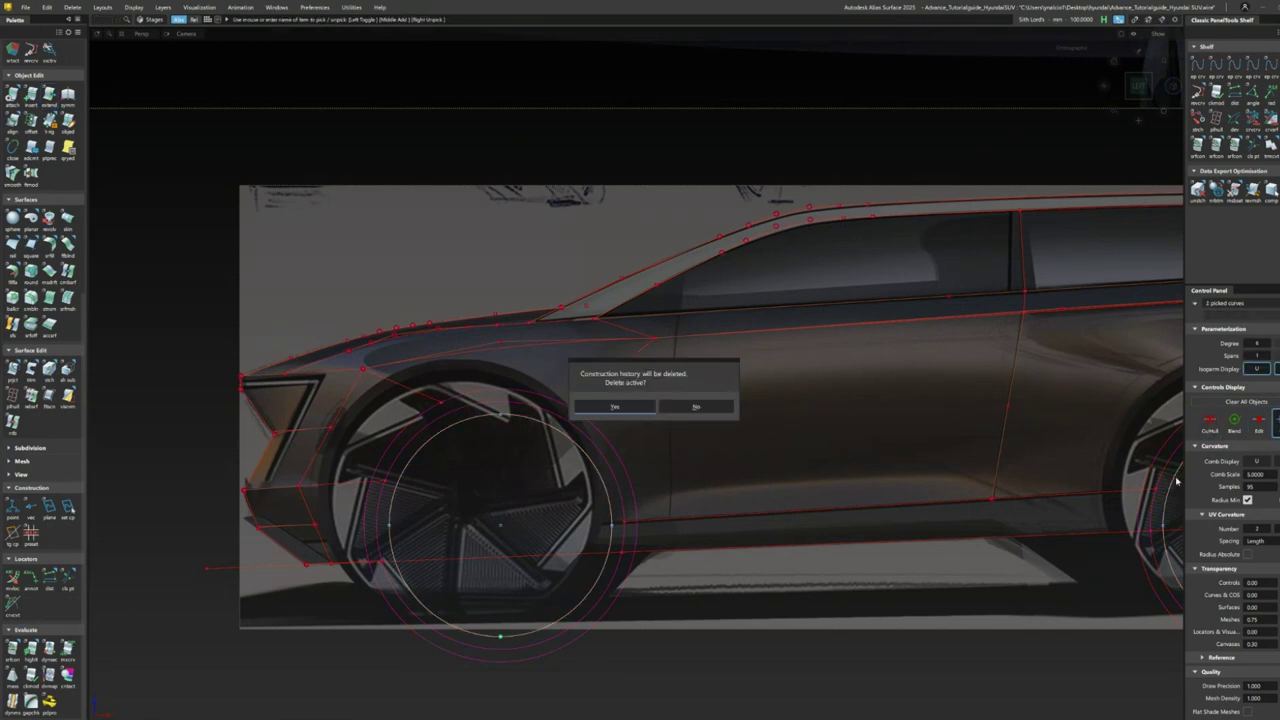
{"action": "key", "text": "Return"}
- Adjust the ends of the front fender line and the sill lines with Extend to meet the wheel arch circles
{"action": "left_click", "coordinate": [568, 410]}
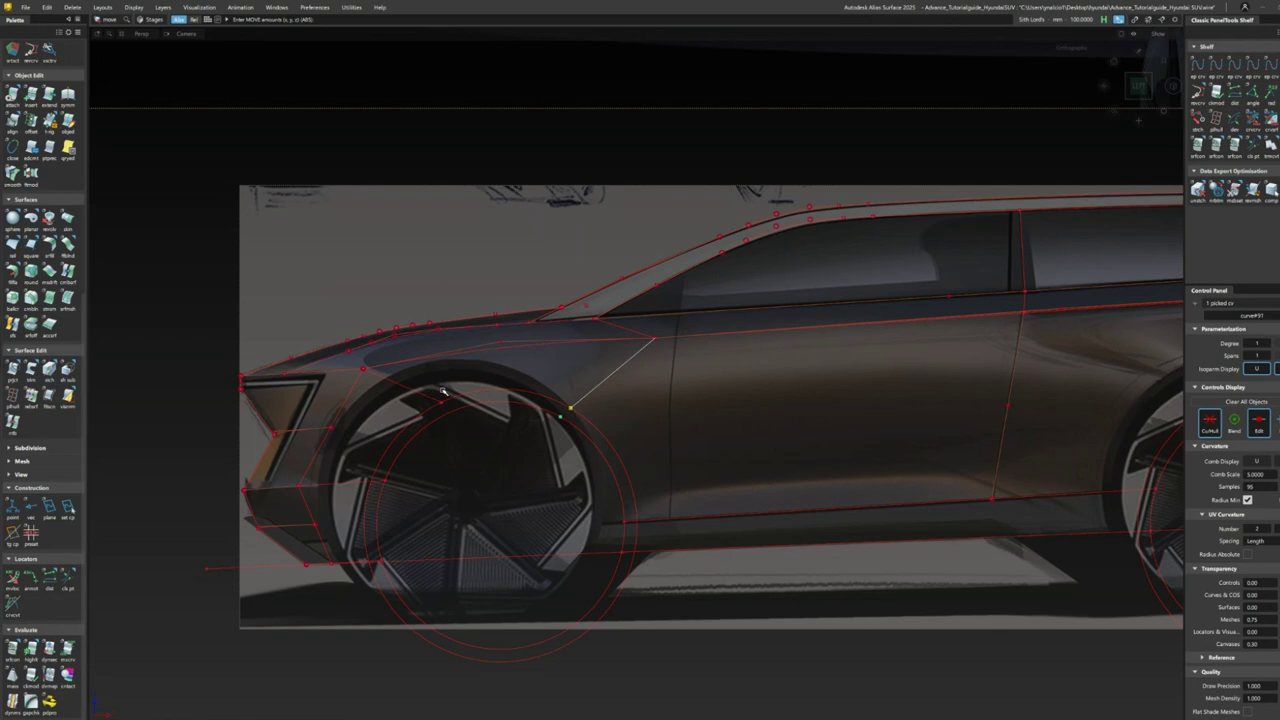
{"action": "key", "text": "e"}
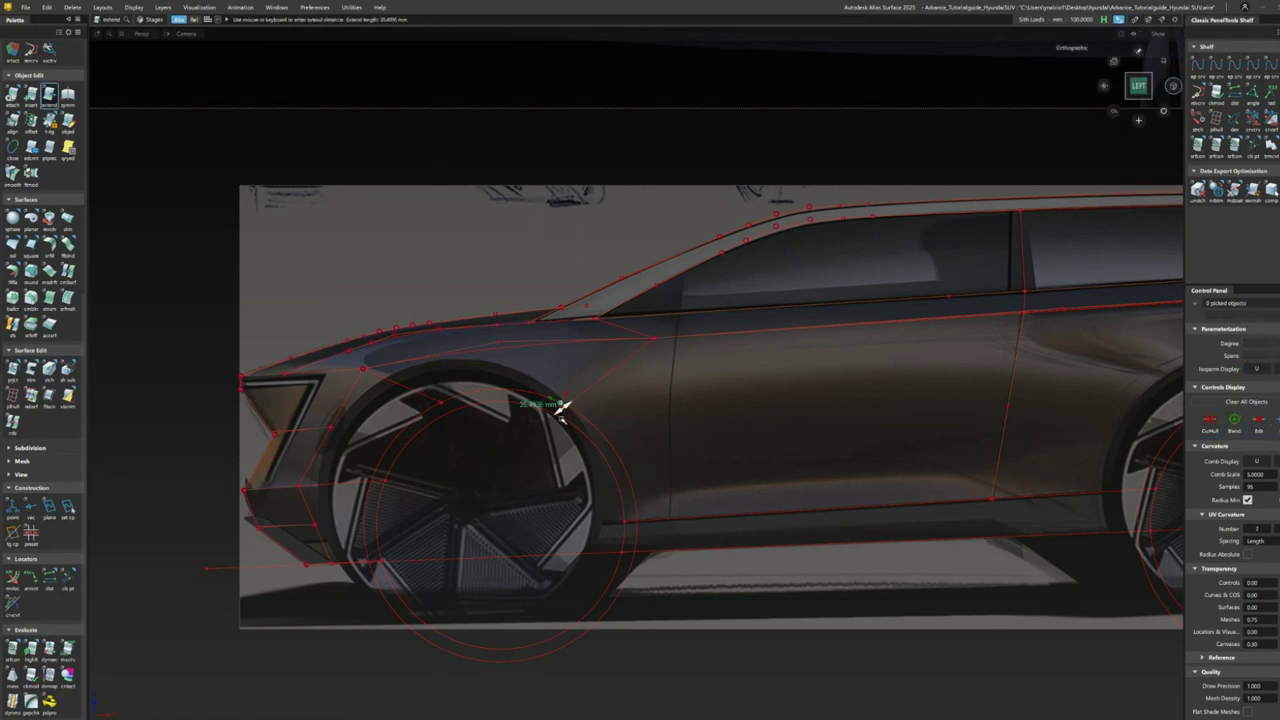
{"action": "scroll", "coordinate": [563, 408], "scroll_direction": "up", "scroll_amount": 3}
{"action": "scroll", "coordinate": [568, 407], "scroll_direction": "down", "scroll_amount": 3}
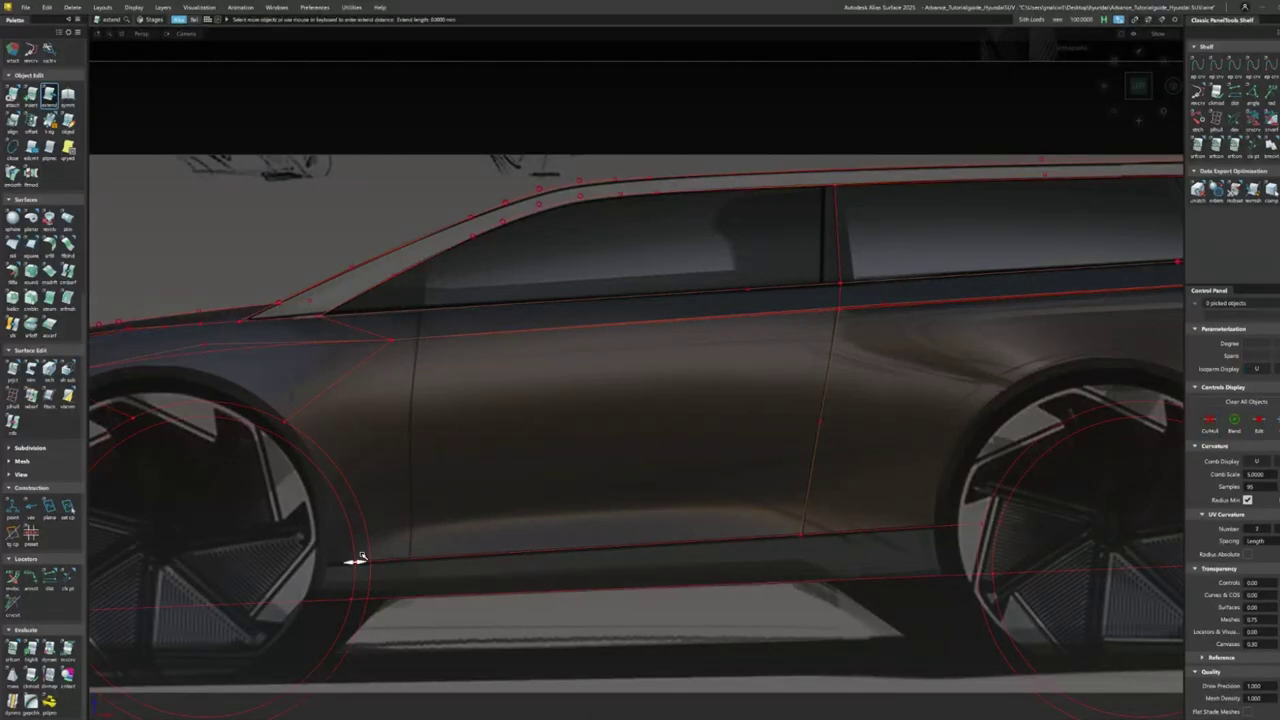
{"action": "left_click_drag", "start_coordinate": [400, 540], "coordinate": [1105, 457], "text": "alt+shift"}
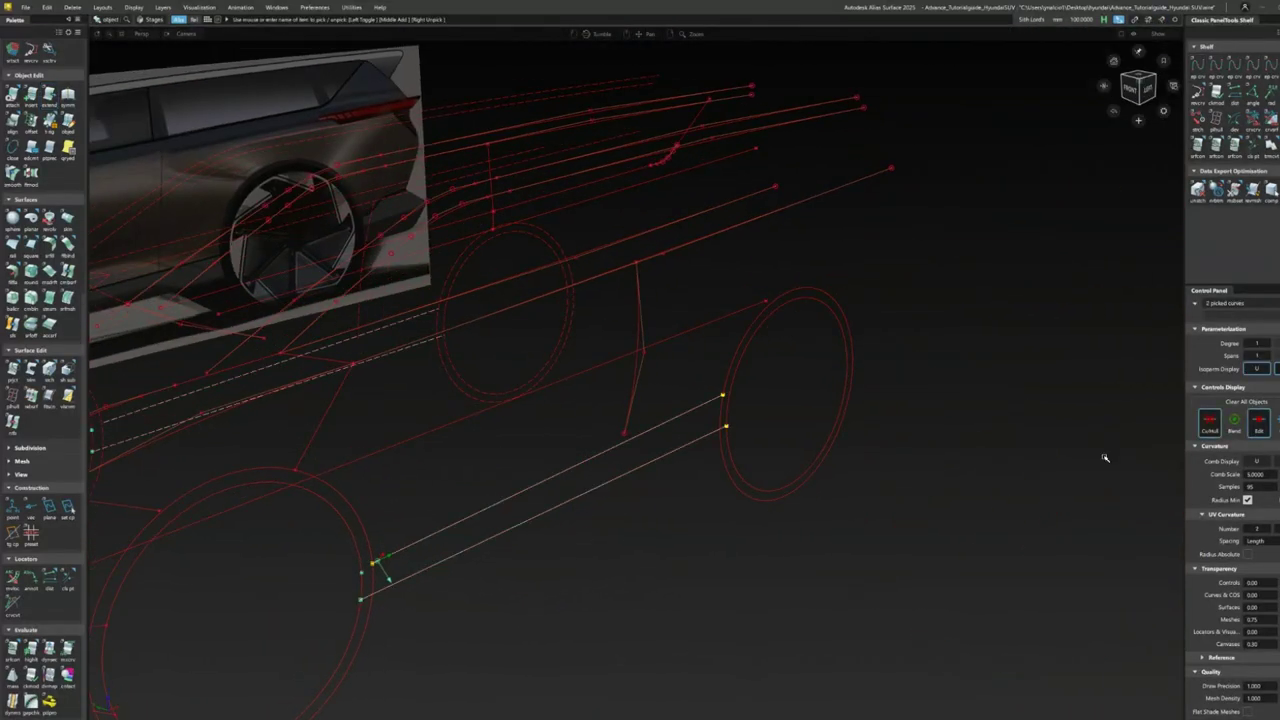
- Set both sill lines to degree 2 and move their middle control points outward by about 19 mm
{"action": "left_click", "coordinate": [1266, 343]}
{"action": "middle_click_drag", "start_coordinate": [577, 463], "coordinate": [622, 524]}
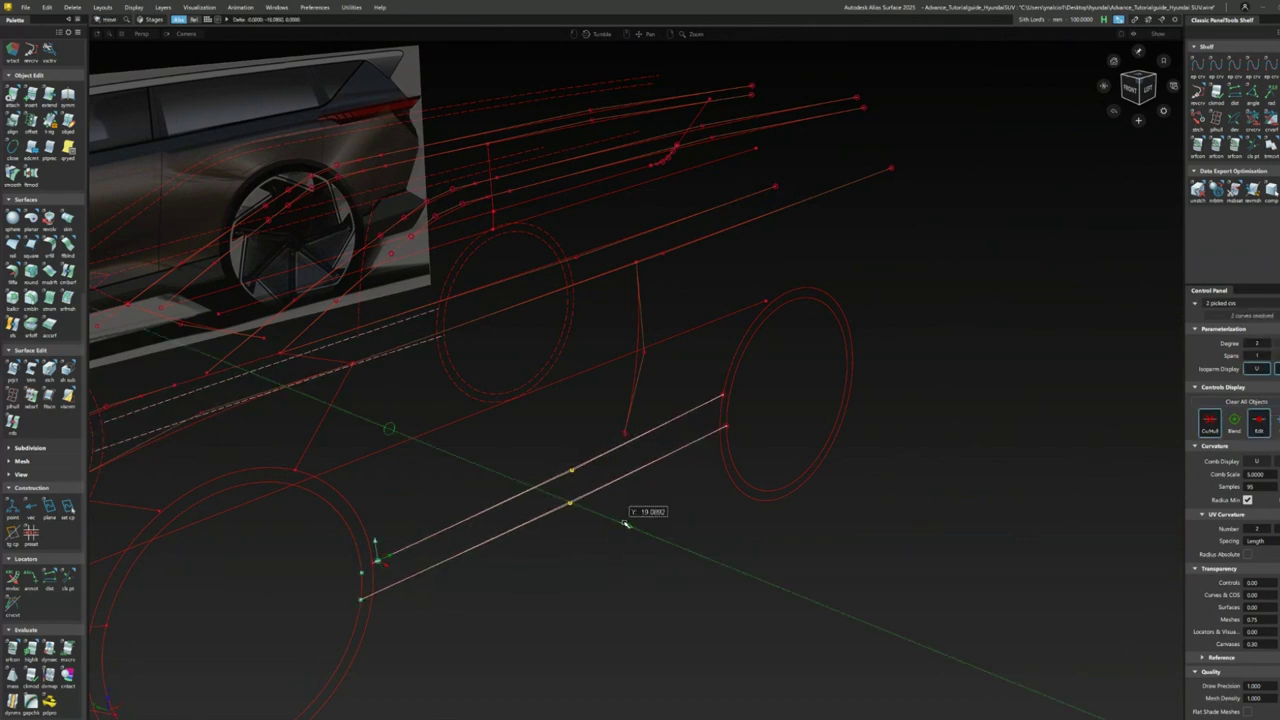
{"action": "scroll", "coordinate": [663, 437], "scroll_direction": "down", "scroll_amount": 2}
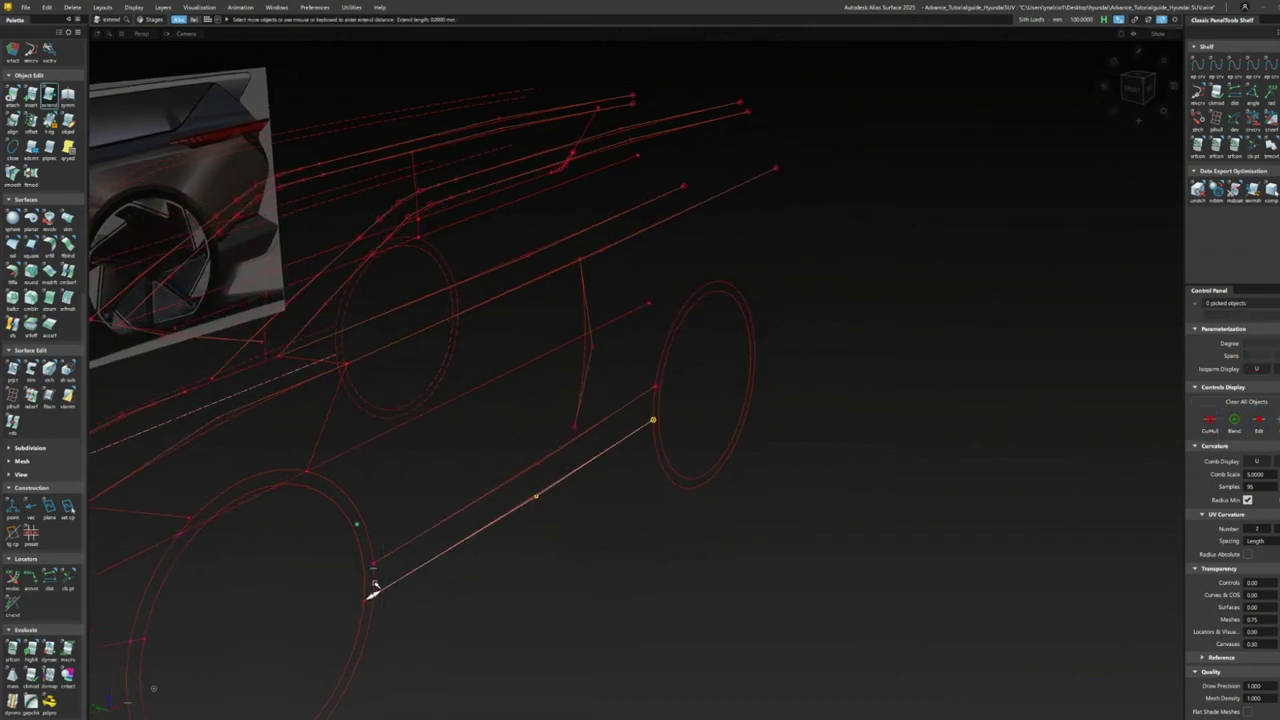
{"action": "left_click_drag", "start_coordinate": [372, 592], "coordinate": [875, 585], "text": "alt+shift"}
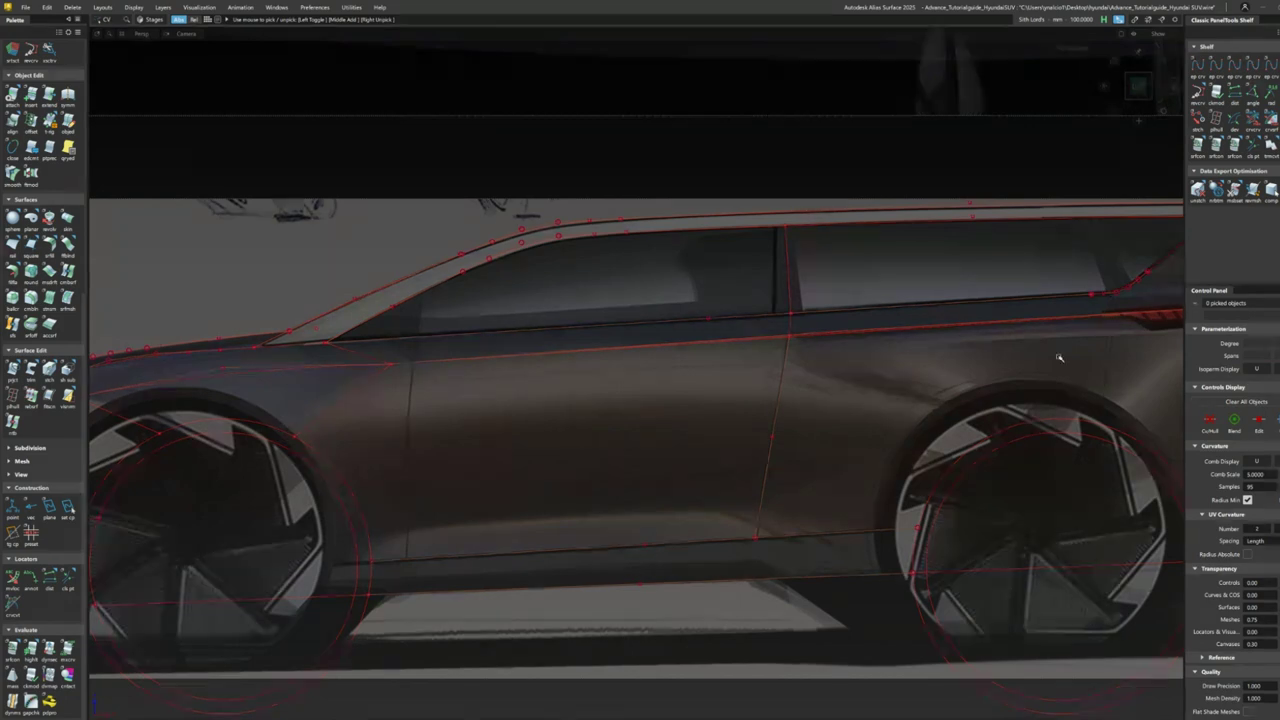
- Draw short diagonals rising from both ends of the upper sill line and connect them with a lower door crease line
{"action": "left_click_drag", "start_coordinate": [372, 560], "coordinate": [407, 535]}
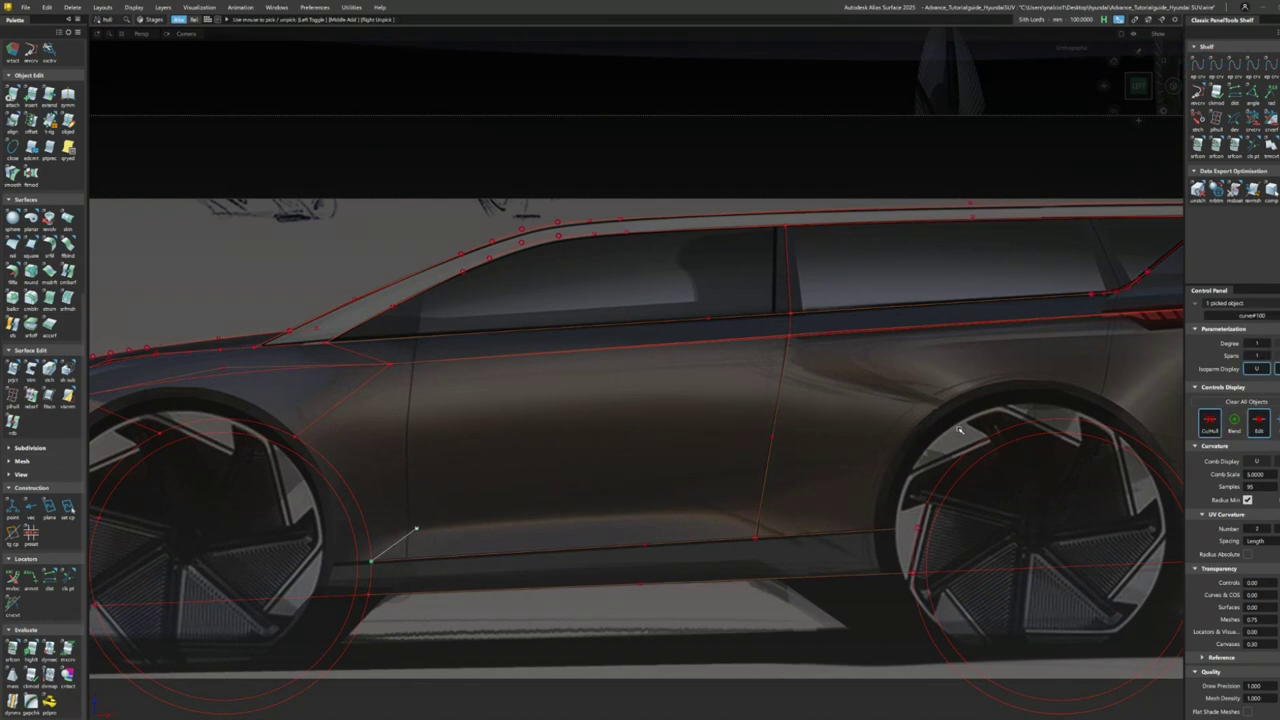
{"action": "left_click", "coordinate": [1195, 68]}
{"action": "left_click", "coordinate": [908, 527]}
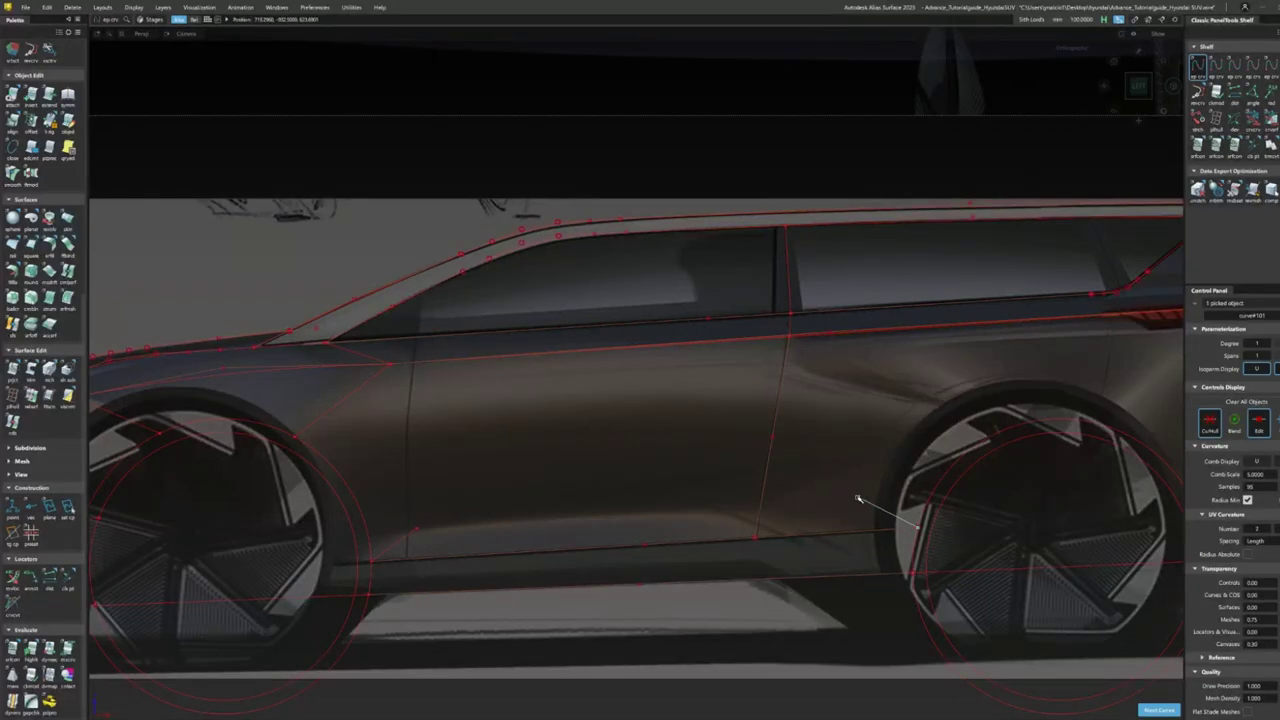
{"action": "left_click", "coordinate": [846, 496]}
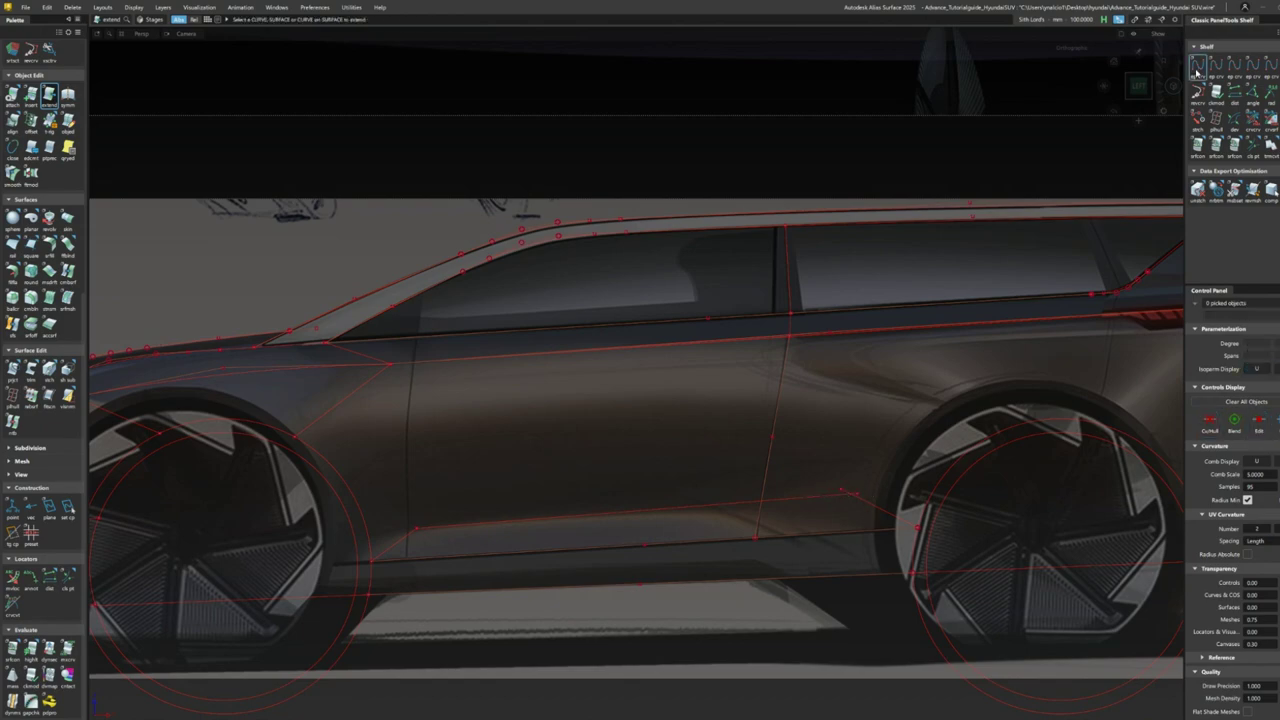
- Draw a diagonal from the upper sill line behind the door line to the lower door crease and snap its upper end onto it
{"action": "left_click", "coordinate": [792, 538]}
{"action": "left_click_drag", "start_coordinate": [792, 538], "coordinate": [521, 431], "text": "alt+shift"}
{"action": "left_click_drag", "start_coordinate": [329, 577], "coordinate": [329, 574], "text": "alt+shift"}
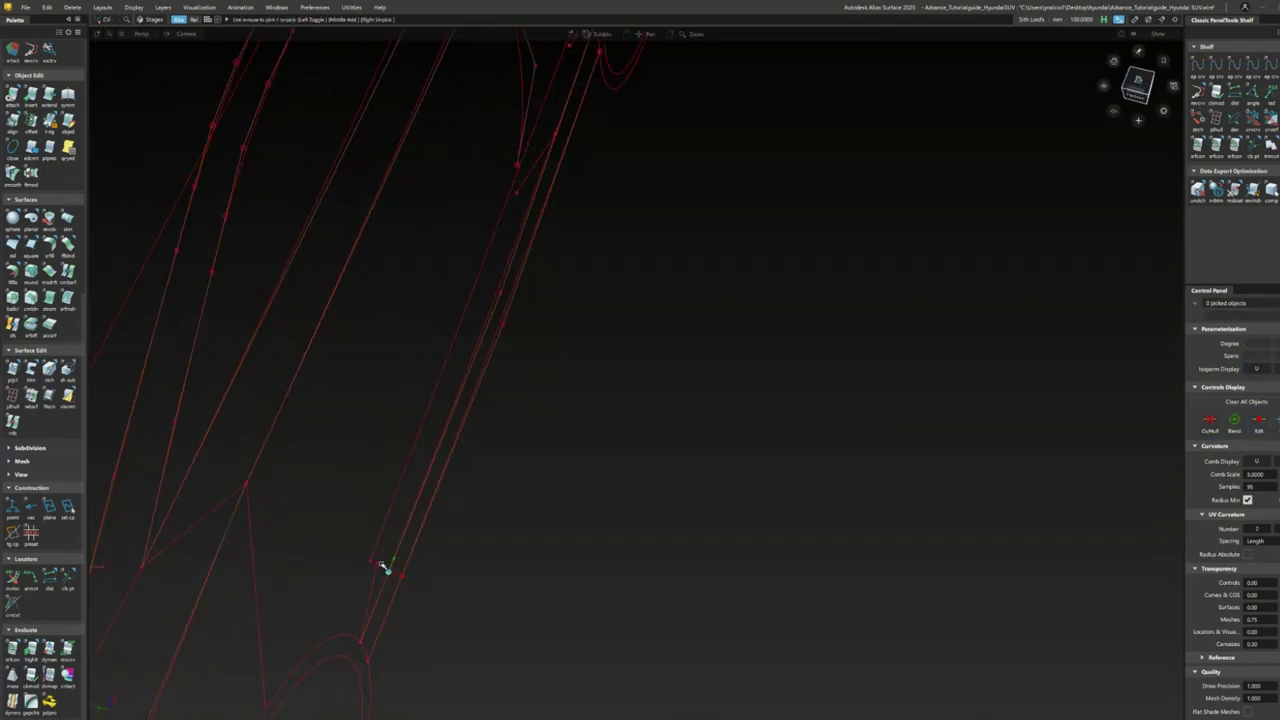
{"action": "mouse_move", "coordinate": [368, 526]}
{"action": "left_mouse_down", "text": "alt+shift"}
{"action": "mouse_move", "coordinate": [597, 349]}
{"action": "mouse_move", "coordinate": [726, 343]}
{"action": "mouse_move", "coordinate": [614, 449]}
{"action": "mouse_move", "coordinate": [643, 356]}
{"action": "left_mouse_up", "text": "alt+shift"}
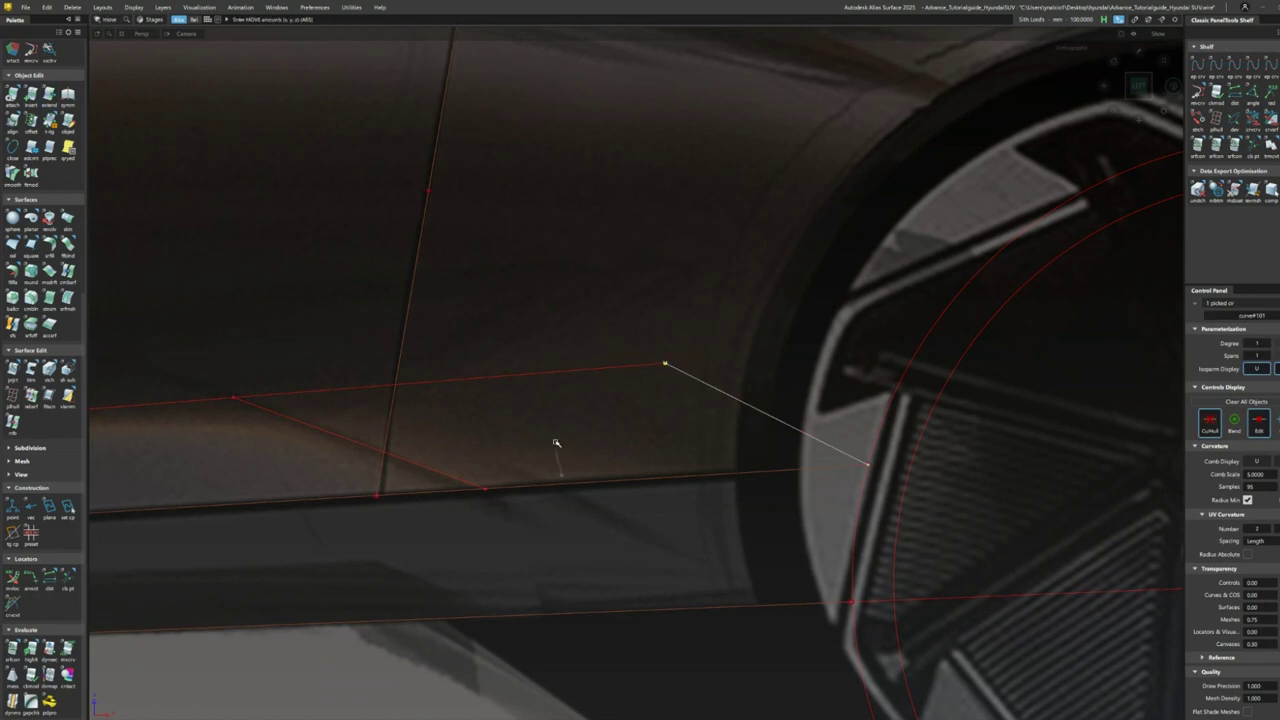
{"action": "left_click", "coordinate": [229, 400]}
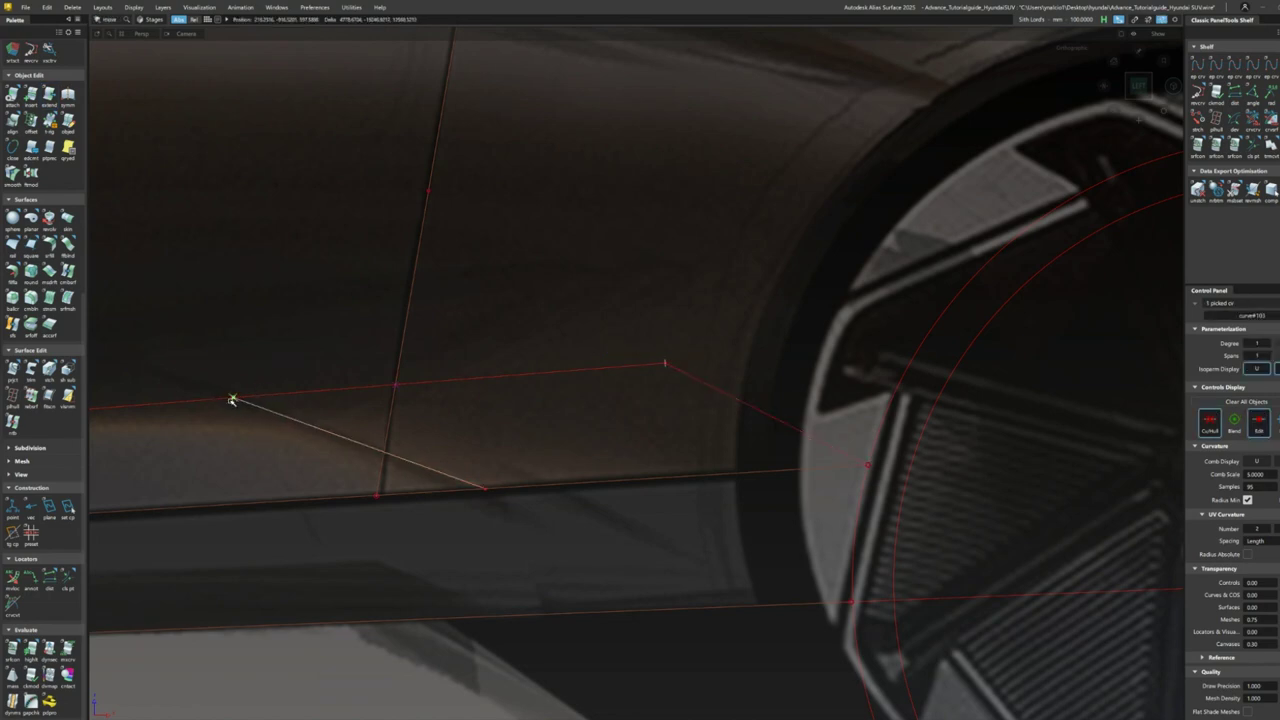
- Align the middle section of the hood side line to its neighbouring curve with G1 continuity
{"action": "left_click_drag", "start_coordinate": [231, 400], "coordinate": [405, 190], "text": "alt+shift"}
{"action": "key", "text": "m"}
{"action": "left_click_drag", "start_coordinate": [349, 264], "coordinate": [743, 368], "text": "alt+shift"}
{"action": "left_click", "coordinate": [744, 340]}
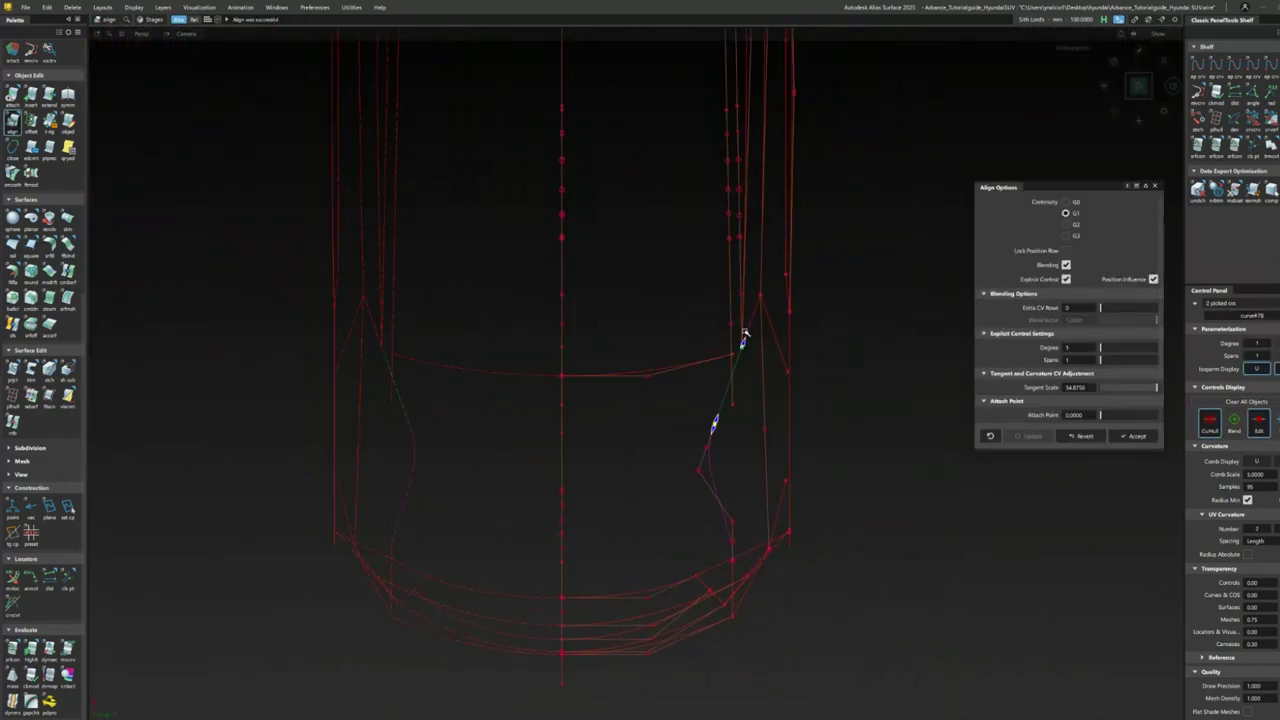
{"action": "left_click", "coordinate": [1136, 438]}
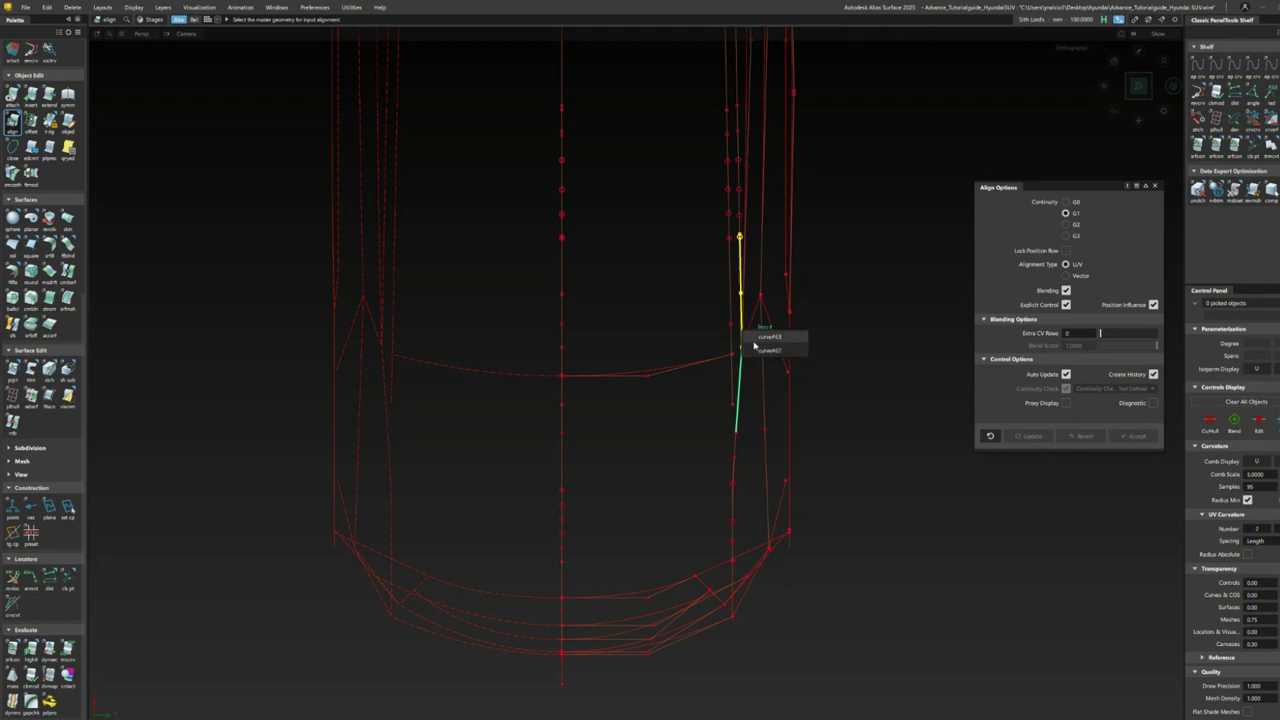
{"action": "left_click", "coordinate": [754, 342]}
- Rotate the short front segment of the hood side line about its front end so it lines up with the curve behind it
{"action": "left_click_drag", "start_coordinate": [754, 343], "coordinate": [678, 505], "text": "alt+shift"}
{"action": "left_click", "coordinate": [714, 491]}
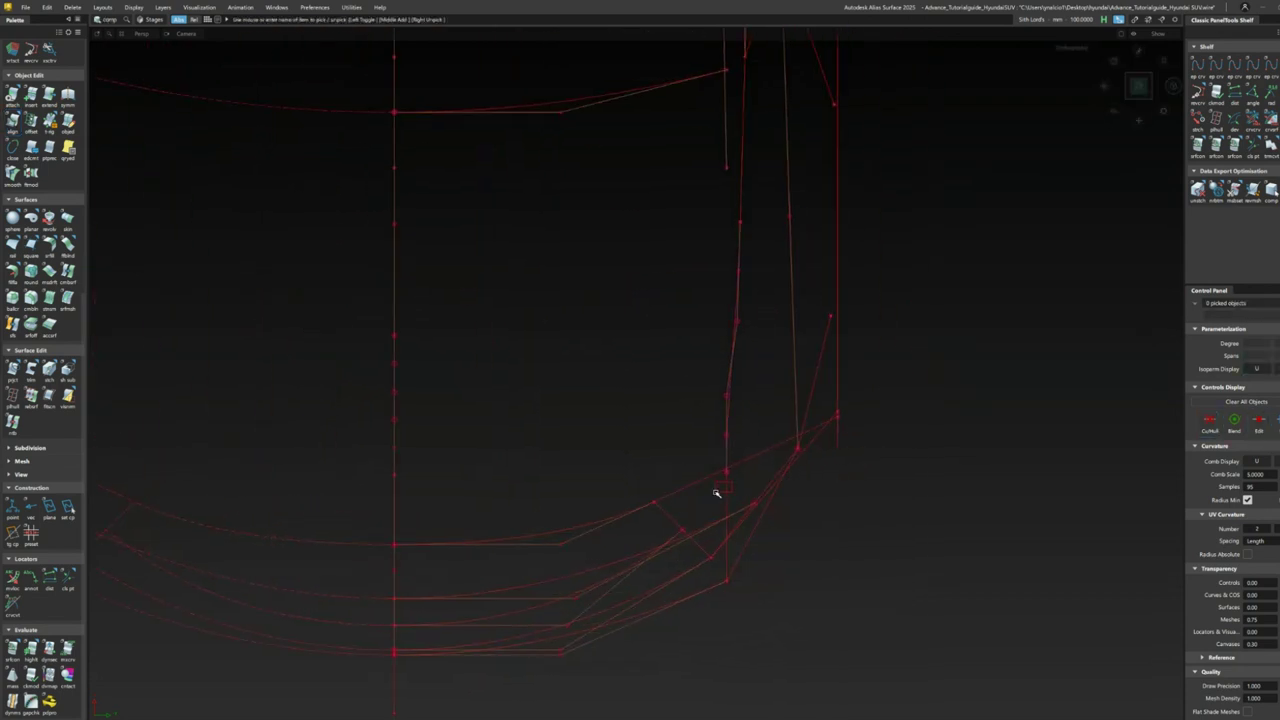
{"action": "right_click_drag", "start_coordinate": [843, 486], "coordinate": [744, 624], "text": "ctrl+shift"}
{"action": "right_click_drag", "start_coordinate": [852, 532], "coordinate": [862, 538], "text": "ctrl+shift"}
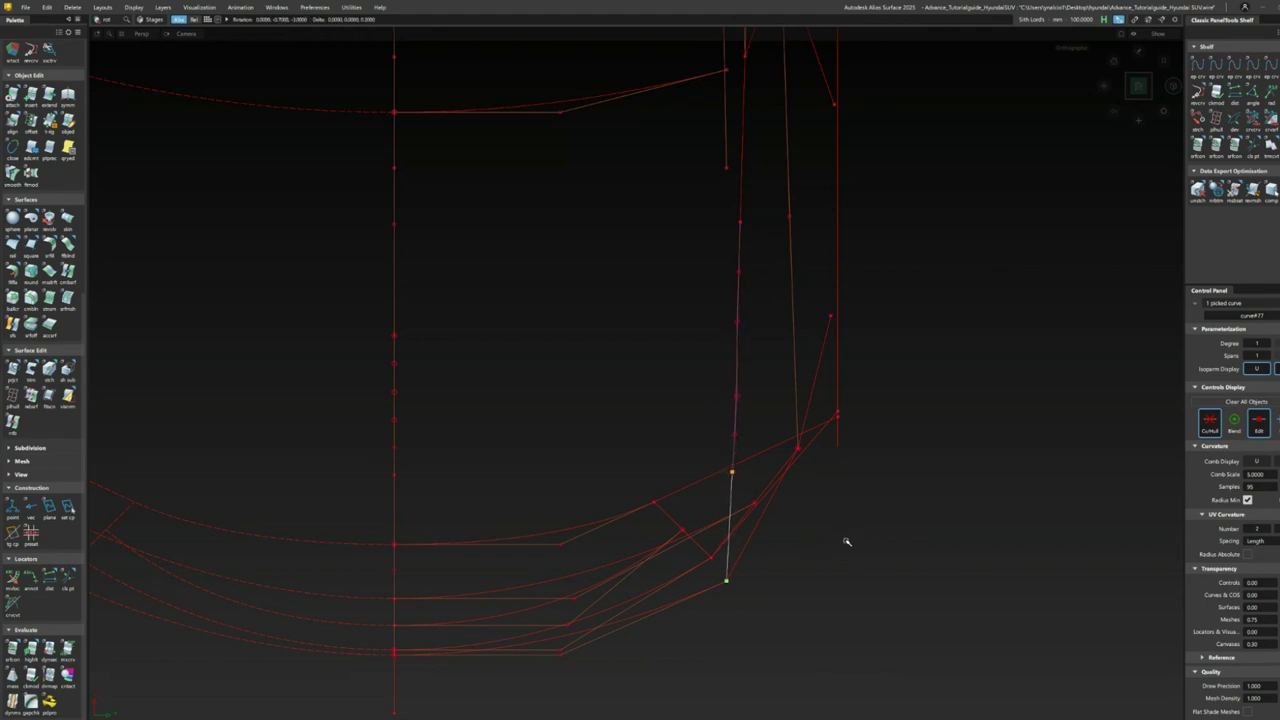
{"action": "key", "text": "shift+alt"}
- Move the front corner point of the hood outline slightly inward and rotate the short hood side segment again to realign it
{"action": "left_click", "coordinate": [733, 578]}
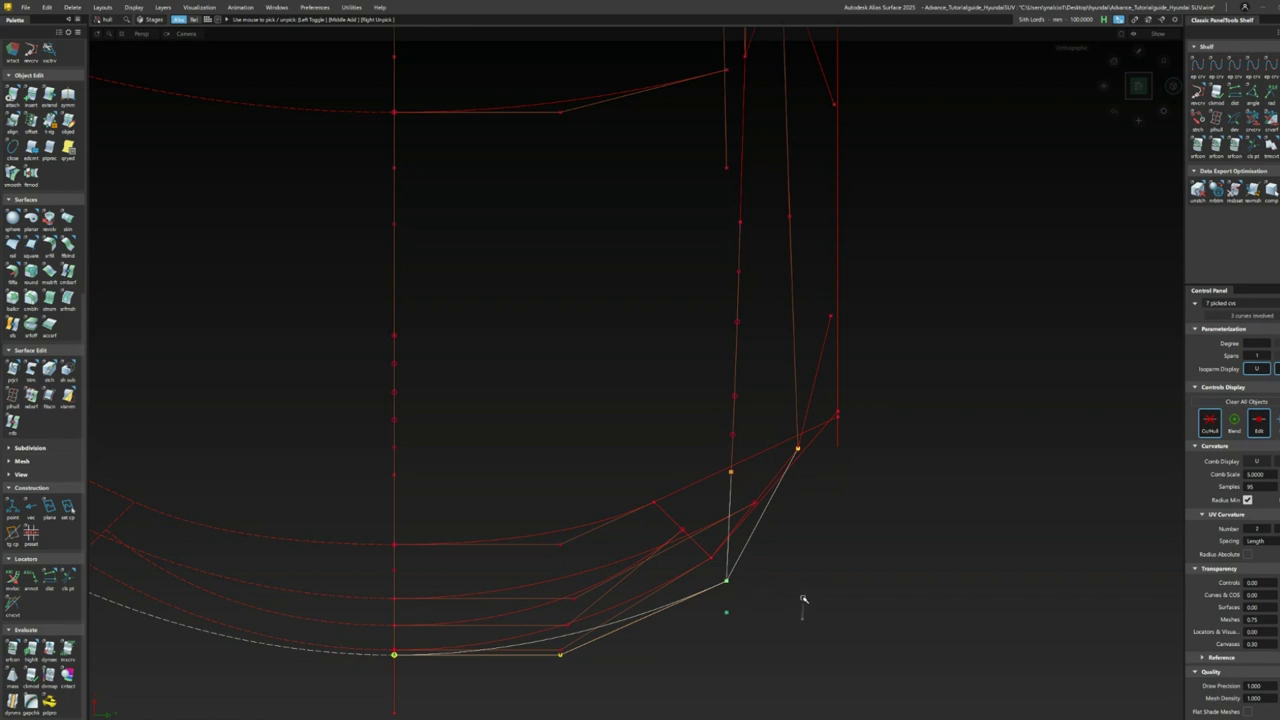
{"action": "left_click_drag", "start_coordinate": [694, 597], "coordinate": [806, 582]}
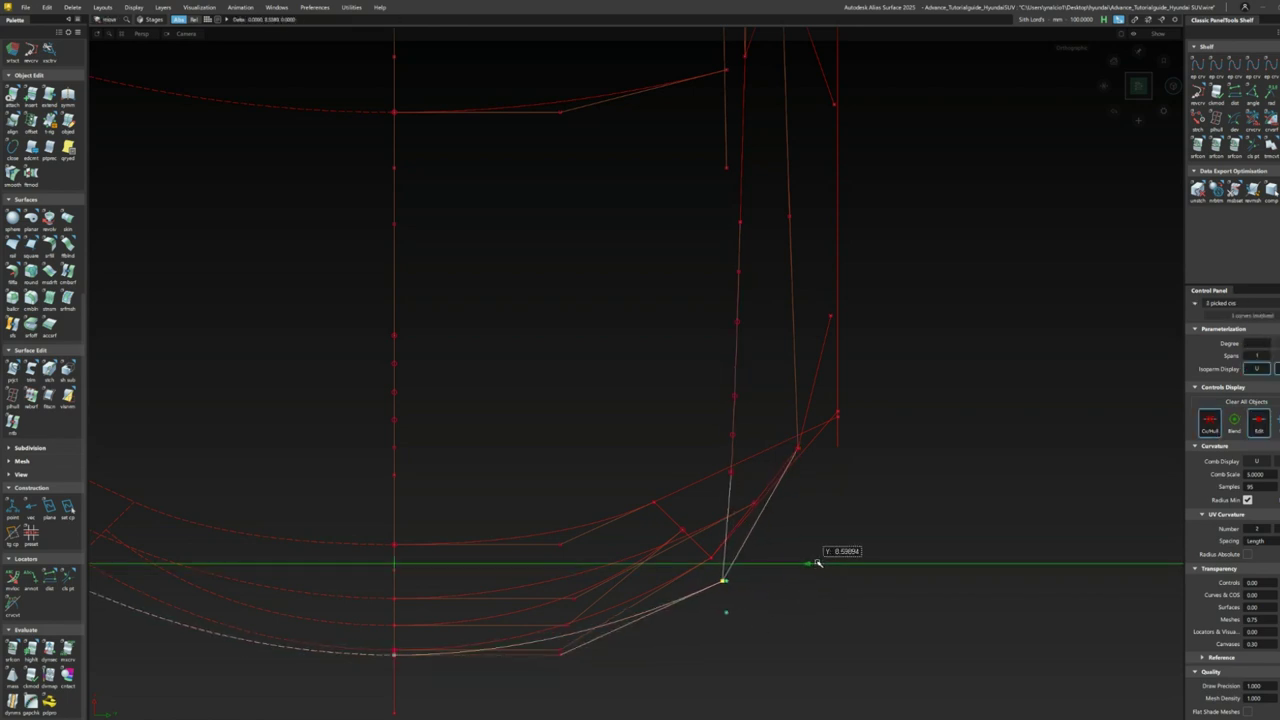
{"action": "left_click", "coordinate": [739, 526]}
{"action": "left_click_drag", "start_coordinate": [914, 466], "coordinate": [723, 586], "text": "ctrl+shift"}
{"action": "left_click_drag", "start_coordinate": [887, 548], "coordinate": [891, 574], "text": "ctrl+shift"}
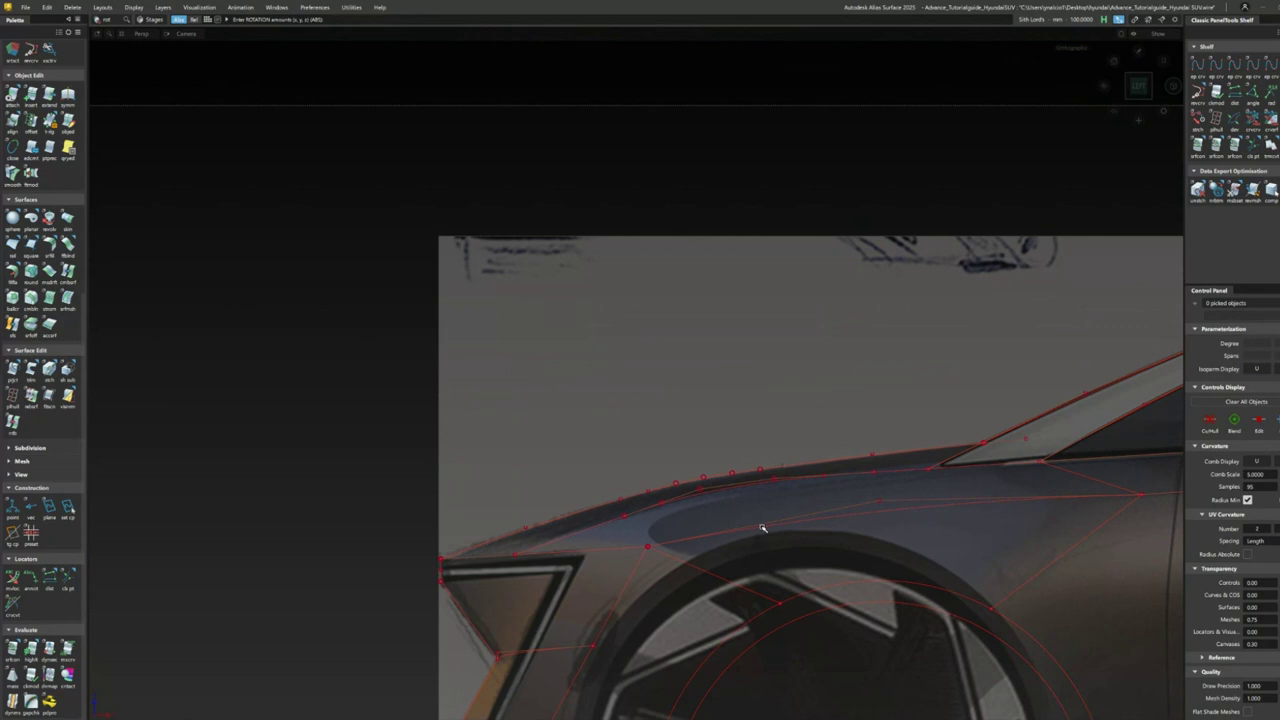
- Align the hood curves with G2 continuity and level the middle control point of the lower front cross line with its centreline end
{"action": "left_click", "coordinate": [745, 483]}
{"action": "left_click", "coordinate": [774, 480]}
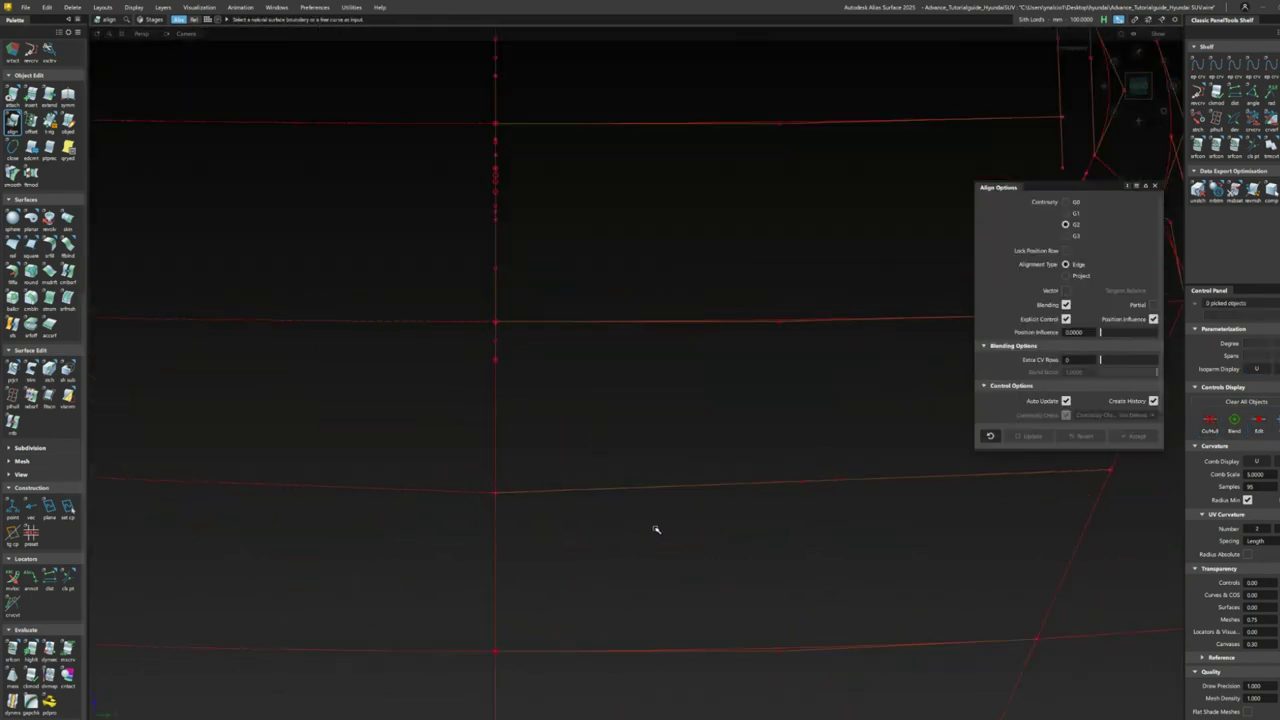
{"action": "left_click", "coordinate": [814, 486]}
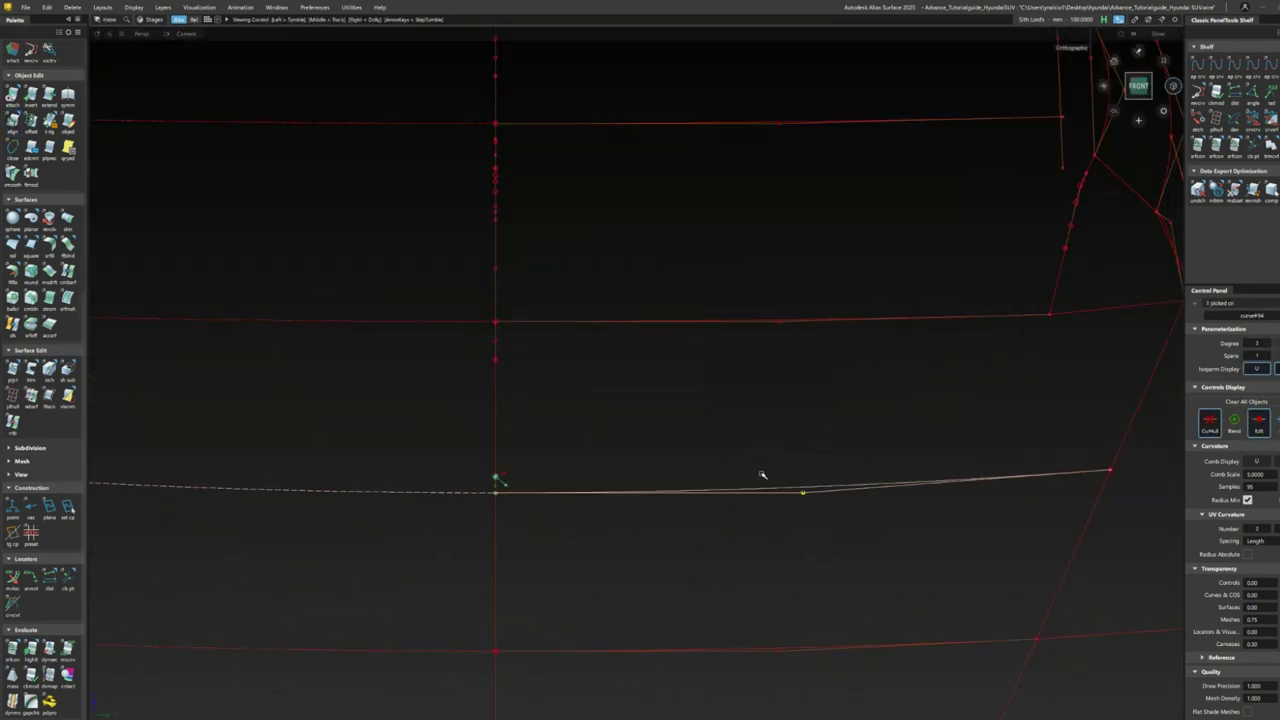
{"action": "left_click_drag", "start_coordinate": [760, 474], "coordinate": [682, 420], "text": "alt+shift"}
- Pick the front-end curves together with the outer front wheel arch circle and display them in green
{"action": "left_click_drag", "start_coordinate": [698, 358], "coordinate": [638, 402]}
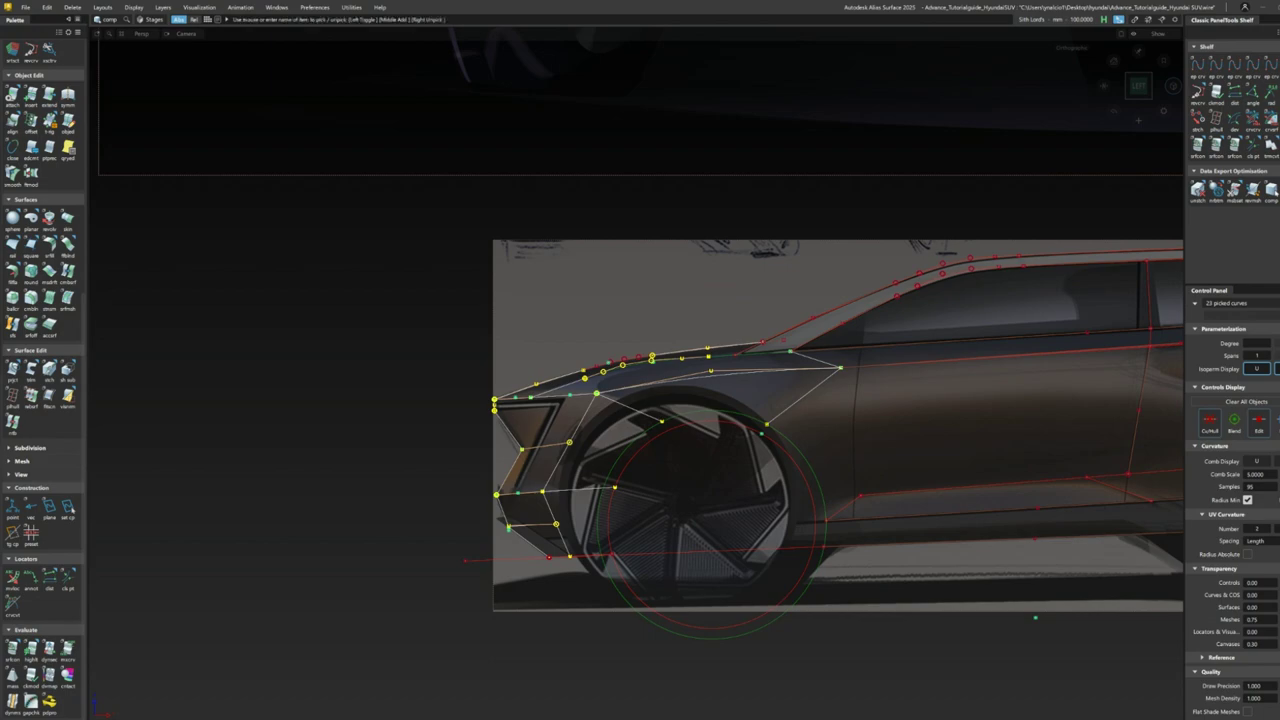
{"action": "mouse_move", "coordinate": [546, 543]}
{"action": "left_mouse_down", "text": "alt+shift"}
{"action": "mouse_move", "coordinate": [609, 443]}
{"action": "mouse_move", "coordinate": [777, 314]}
{"action": "mouse_move", "coordinate": [700, 500]}
{"action": "mouse_move", "coordinate": [566, 537]}
{"action": "mouse_move", "coordinate": [463, 460]}
{"action": "mouse_move", "coordinate": [672, 491]}
{"action": "mouse_move", "coordinate": [480, 510]}
{"action": "mouse_move", "coordinate": [278, 484]}
{"action": "left_mouse_up", "text": "alt+shift"}
{"action": "mouse_move", "coordinate": [278, 484]}
{"action": "right_mouse_down", "text": "alt+shift"}
{"action": "mouse_move", "coordinate": [380, 514]}
{"action": "mouse_move", "coordinate": [492, 484]}
{"action": "right_mouse_up", "text": "alt+shift"}
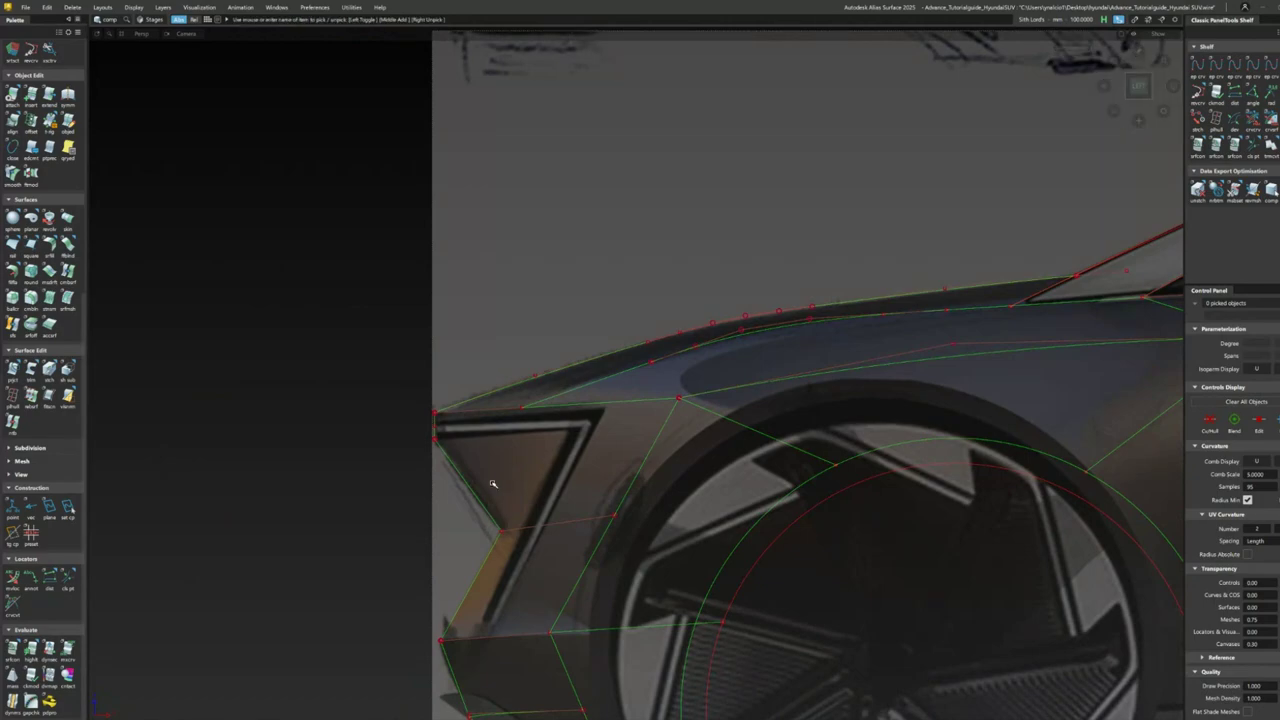
- Reposition the short line running from the front bumper's side edge to the front wheel arch circle
{"action": "left_click", "coordinate": [495, 404]}
{"action": "left_click_drag", "start_coordinate": [495, 404], "coordinate": [560, 460], "text": "alt+shift"}
{"action": "right_click_drag", "start_coordinate": [560, 460], "coordinate": [627, 521], "text": "alt+shift"}
{"action": "mouse_move", "coordinate": [378, 533]}
{"action": "left_mouse_down", "text": "alt+shift"}
{"action": "mouse_move", "coordinate": [366, 600]}
{"action": "mouse_move", "coordinate": [862, 482]}
{"action": "mouse_move", "coordinate": [909, 503]}
{"action": "mouse_move", "coordinate": [663, 535]}
{"action": "mouse_move", "coordinate": [651, 480]}
{"action": "mouse_move", "coordinate": [636, 510]}
{"action": "left_mouse_up", "text": "alt+shift"}
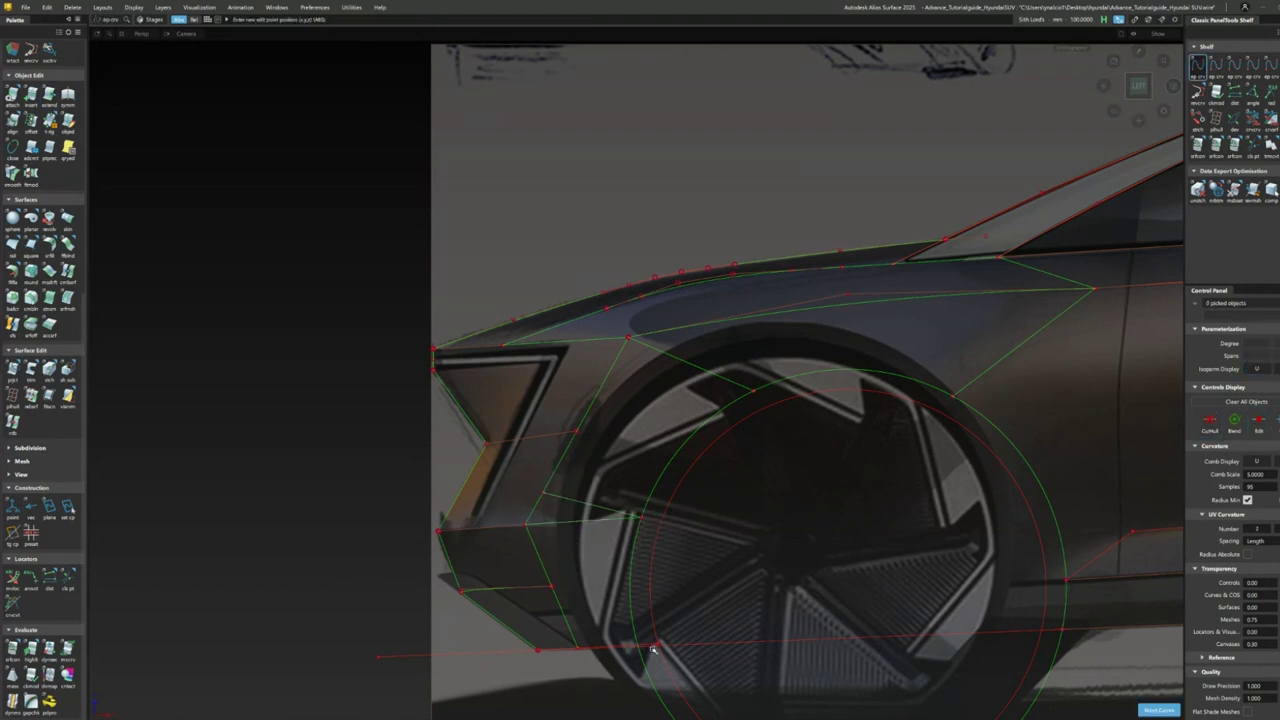
{"action": "left_click_drag", "start_coordinate": [617, 645], "coordinate": [701, 399], "text": "alt+shift"}
- Draw a diagonal line along the rear edge of the rear side window, between the beltline and the roof side line
{"action": "mouse_move", "coordinate": [607, 474]}
{"action": "left_mouse_down", "text": "alt+shift"}
{"action": "mouse_move", "coordinate": [826, 654]}
{"action": "mouse_move", "coordinate": [700, 429]}
{"action": "mouse_move", "coordinate": [934, 297]}
{"action": "mouse_move", "coordinate": [1028, 291]}
{"action": "mouse_move", "coordinate": [740, 437]}
{"action": "mouse_move", "coordinate": [429, 309]}
{"action": "mouse_move", "coordinate": [609, 471]}
{"action": "mouse_move", "coordinate": [678, 358]}
{"action": "mouse_move", "coordinate": [560, 423]}
{"action": "mouse_move", "coordinate": [877, 415]}
{"action": "mouse_move", "coordinate": [903, 385]}
{"action": "mouse_move", "coordinate": [529, 441]}
{"action": "mouse_move", "coordinate": [654, 463]}
{"action": "mouse_move", "coordinate": [623, 449]}
{"action": "mouse_move", "coordinate": [780, 398]}
{"action": "left_mouse_up", "text": "alt+shift"}
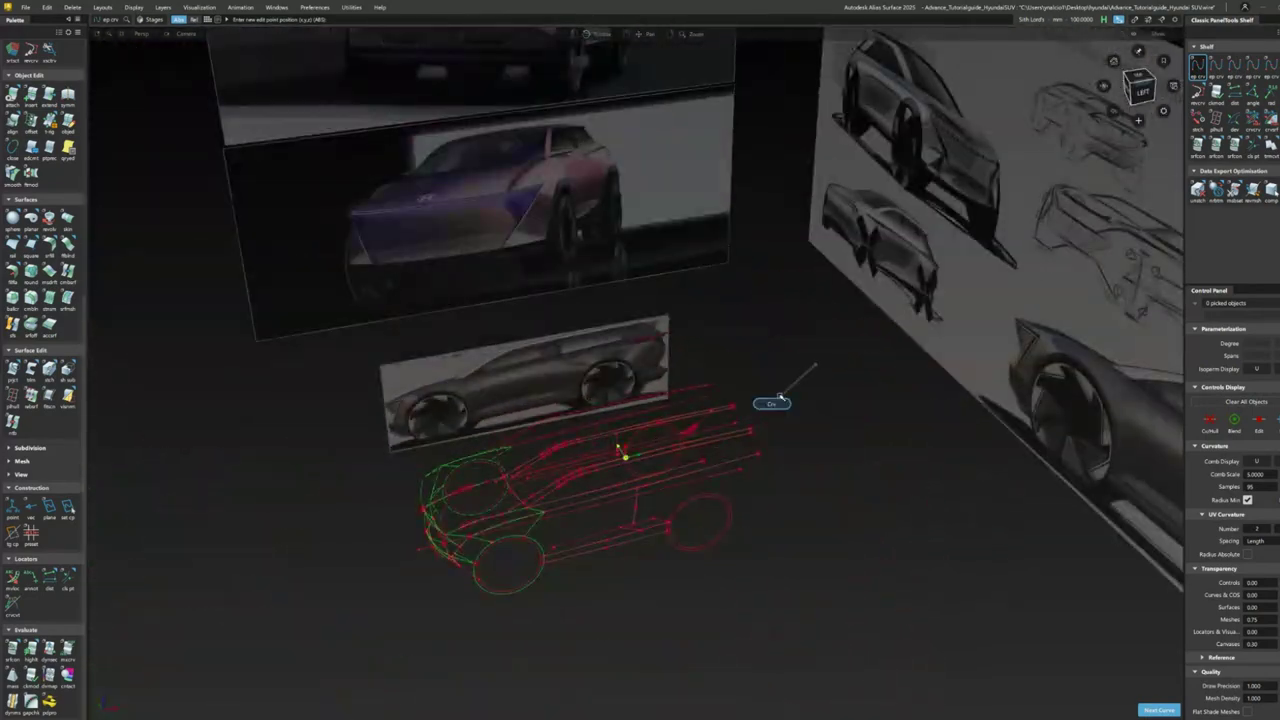
{"action": "left_click", "coordinate": [487, 573]}
{"action": "mouse_move", "coordinate": [487, 573]}
{"action": "left_mouse_down", "text": "alt+shift"}
{"action": "mouse_move", "coordinate": [623, 451]}
{"action": "mouse_move", "coordinate": [529, 494]}
{"action": "mouse_move", "coordinate": [694, 500]}
{"action": "mouse_move", "coordinate": [917, 423]}
{"action": "mouse_move", "coordinate": [760, 440]}
{"action": "mouse_move", "coordinate": [650, 470]}
{"action": "mouse_move", "coordinate": [543, 560]}
{"action": "mouse_move", "coordinate": [767, 562]}
{"action": "left_mouse_up", "text": "alt+shift"}
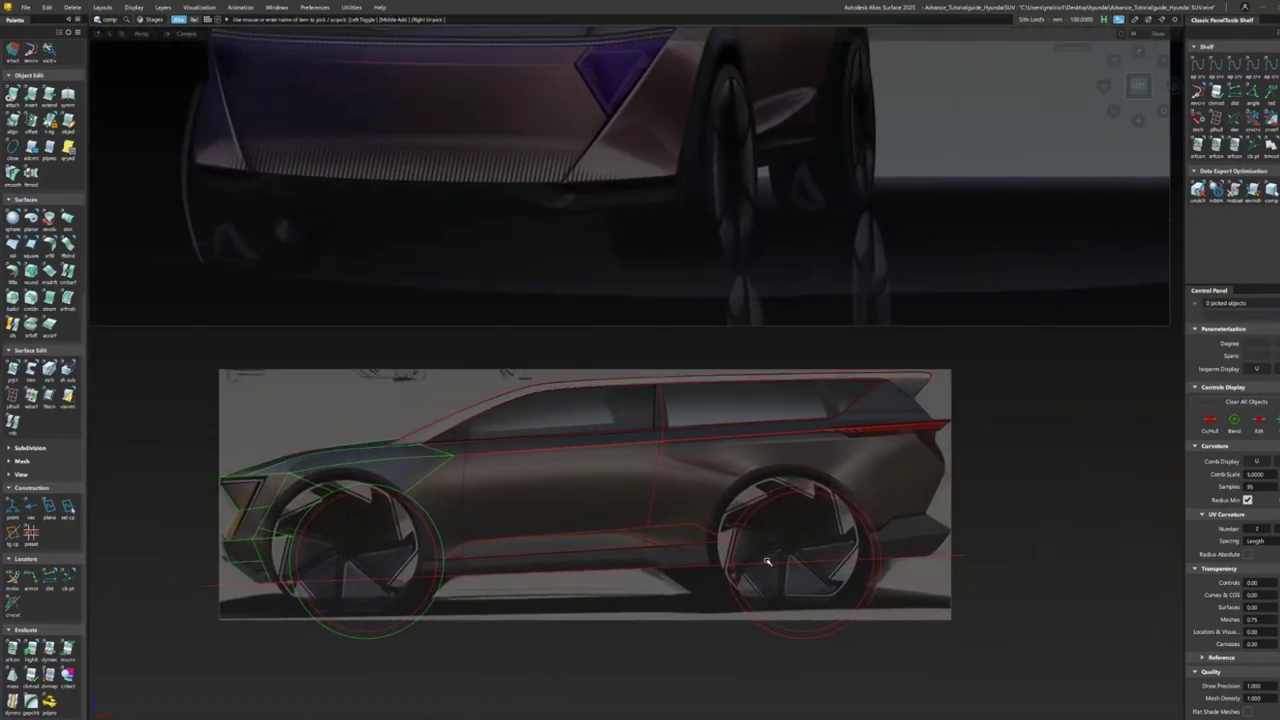
{"action": "right_click_drag", "start_coordinate": [767, 562], "coordinate": [751, 505], "text": "alt+shift"}
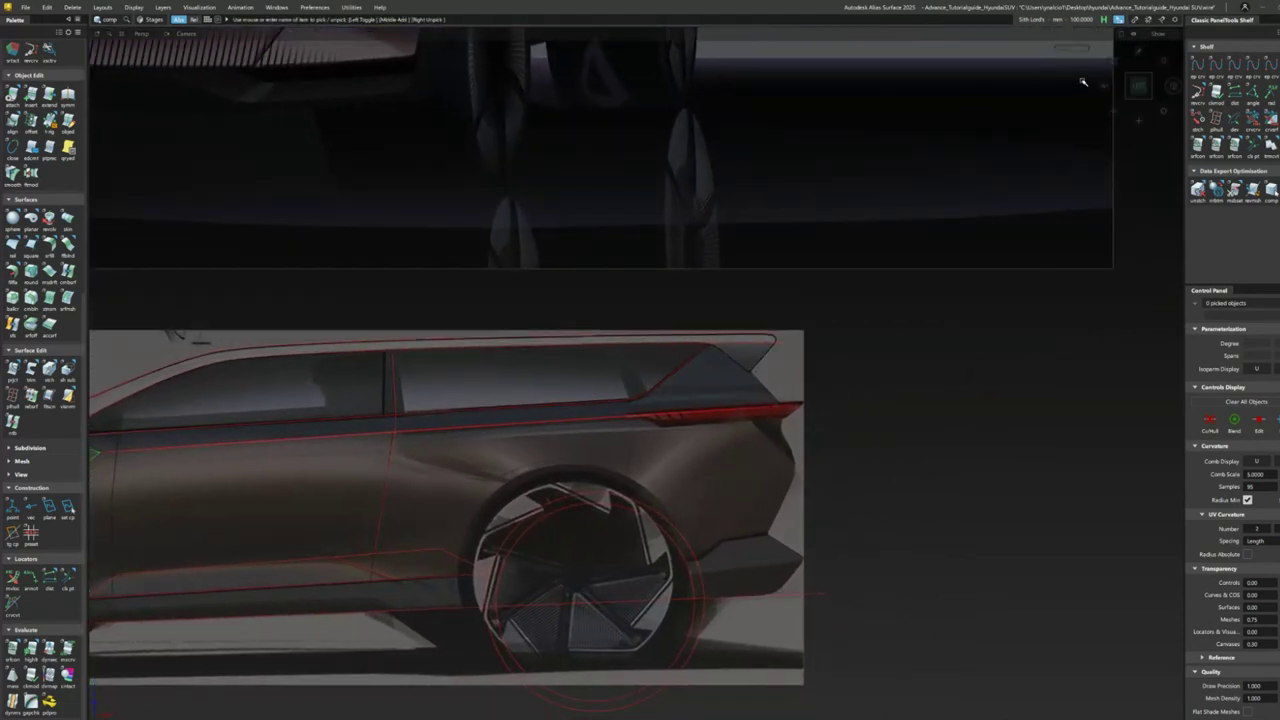
{"action": "middle_click_drag", "start_coordinate": [524, 498], "coordinate": [664, 461], "text": "alt+shift"}
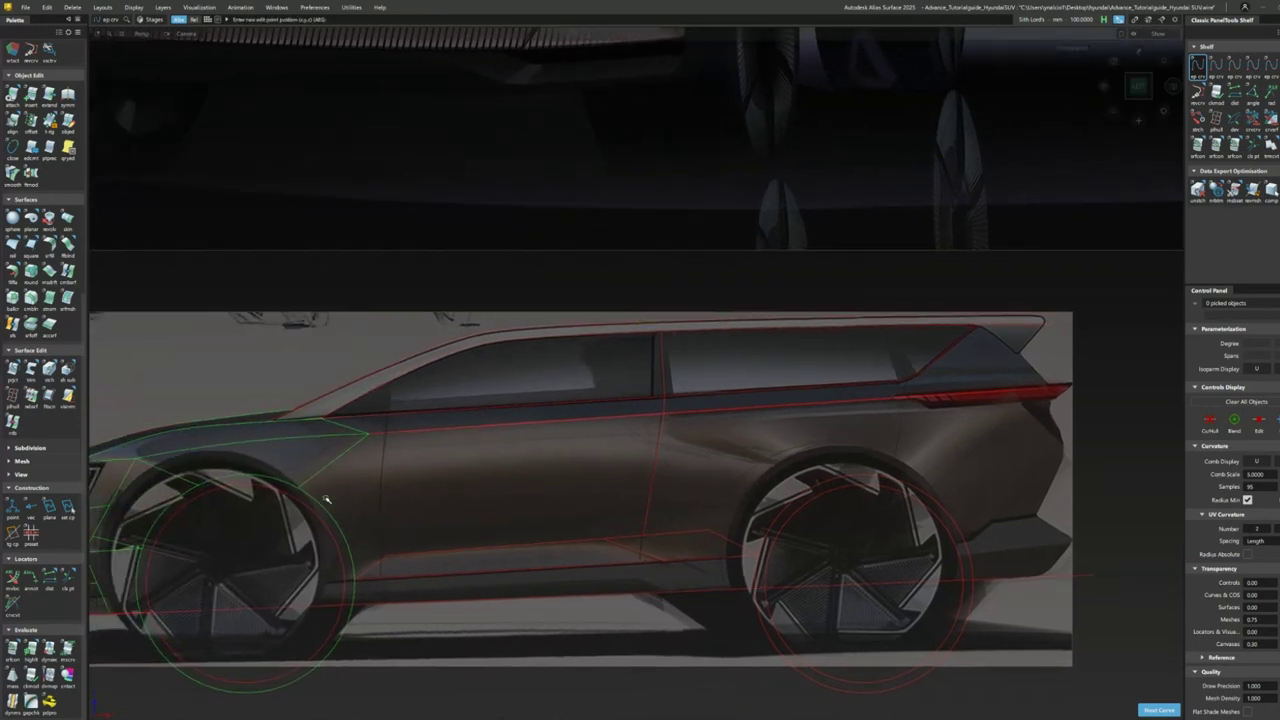
{"action": "middle_click_drag", "start_coordinate": [829, 481], "coordinate": [752, 484], "text": "alt+shift"}
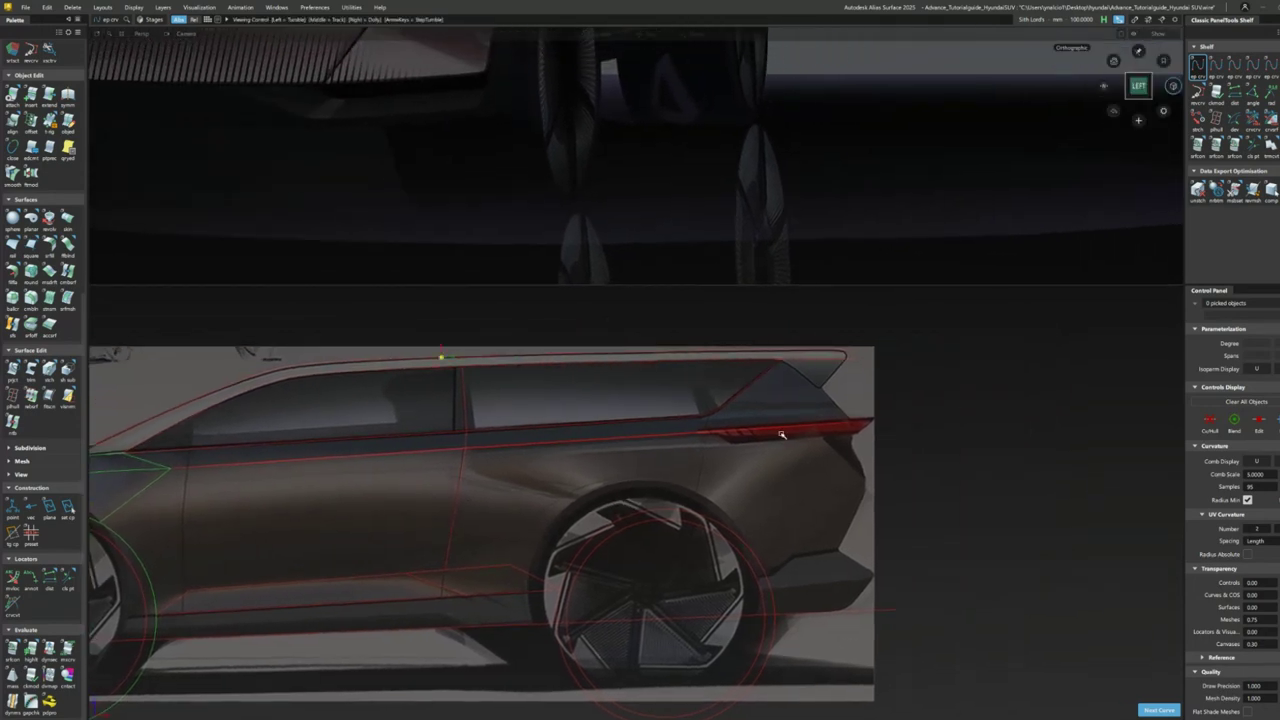
{"action": "mouse_move", "coordinate": [782, 434]}
{"action": "left_mouse_down", "text": "alt+shift"}
{"action": "mouse_move", "coordinate": [700, 480]}
{"action": "mouse_move", "coordinate": [757, 551]}
{"action": "mouse_move", "coordinate": [846, 531]}
{"action": "mouse_move", "coordinate": [715, 498]}
{"action": "left_mouse_up", "text": "alt+shift"}
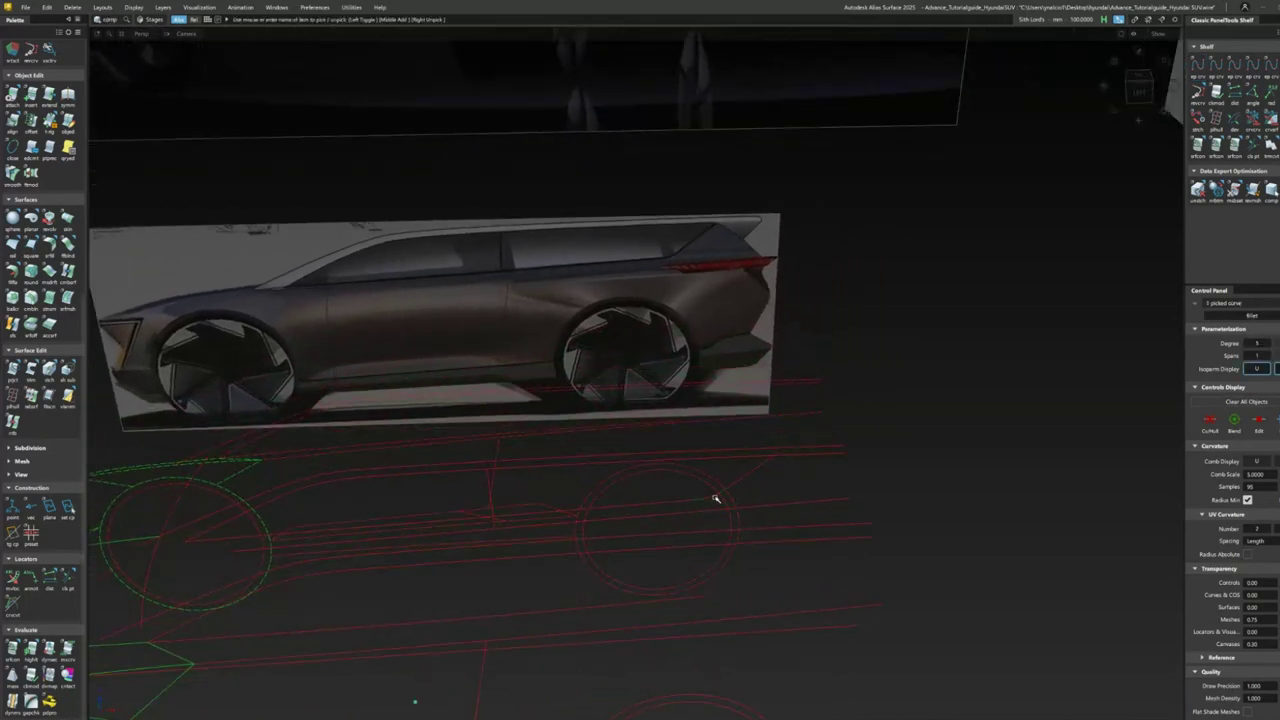
- Round the lower end of the rear window diagonal into the beltline with a smooth connecting curve
{"action": "right_click_drag", "start_coordinate": [754, 482], "coordinate": [709, 504], "text": "ctrl+shift"}
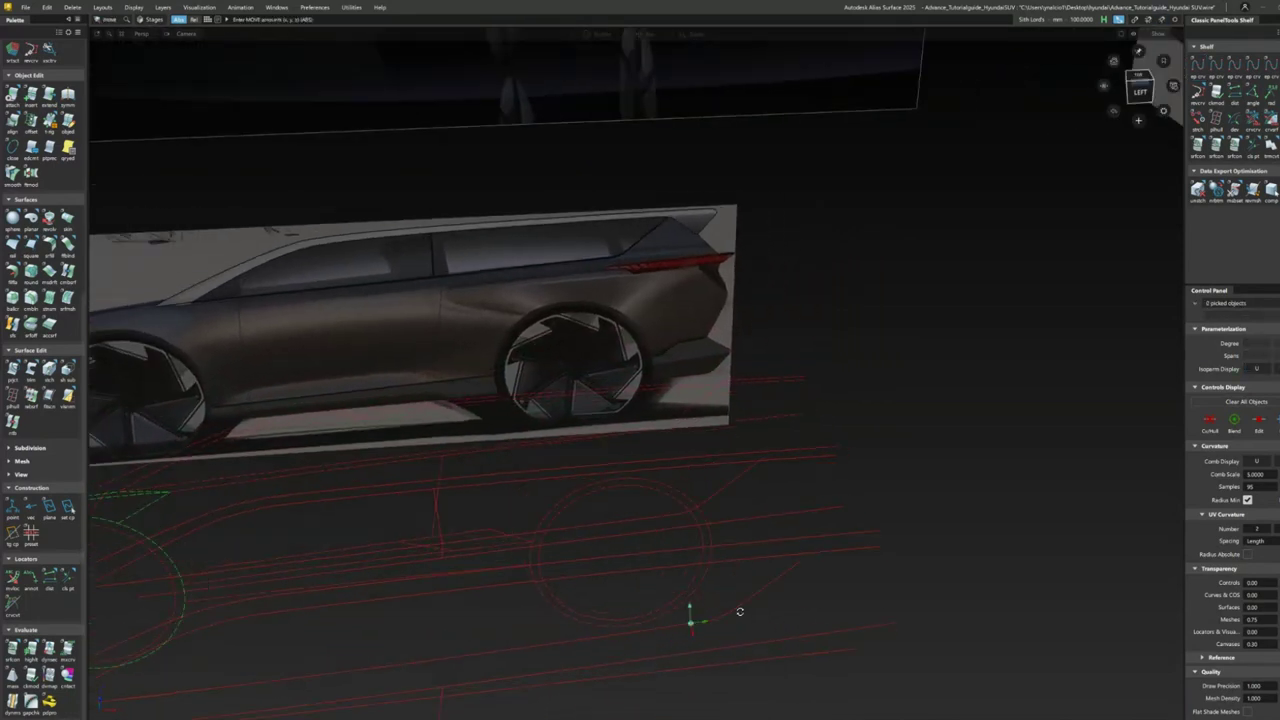
{"action": "scroll", "coordinate": [883, 566], "scroll_direction": "up", "scroll_amount": 5}
{"action": "scroll", "coordinate": [780, 575], "scroll_direction": "up", "scroll_amount": 3}
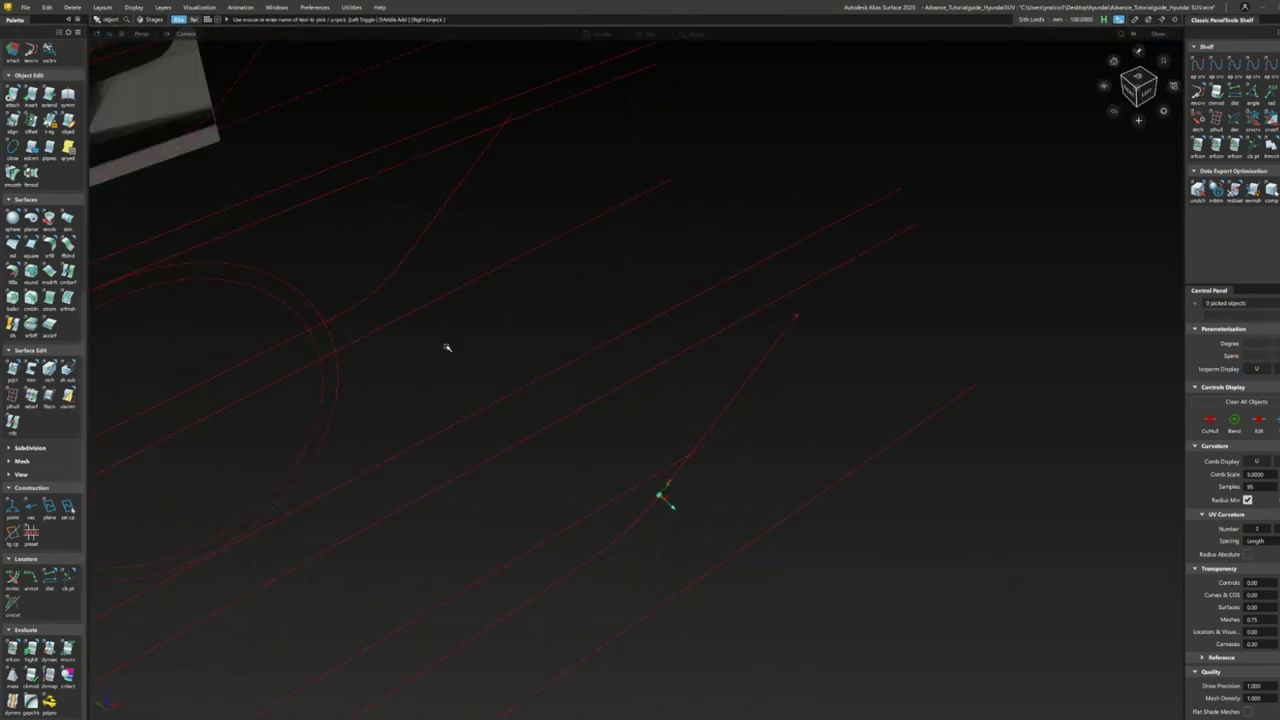
{"action": "left_click", "coordinate": [541, 545]}
{"action": "left_click", "coordinate": [545, 543]}
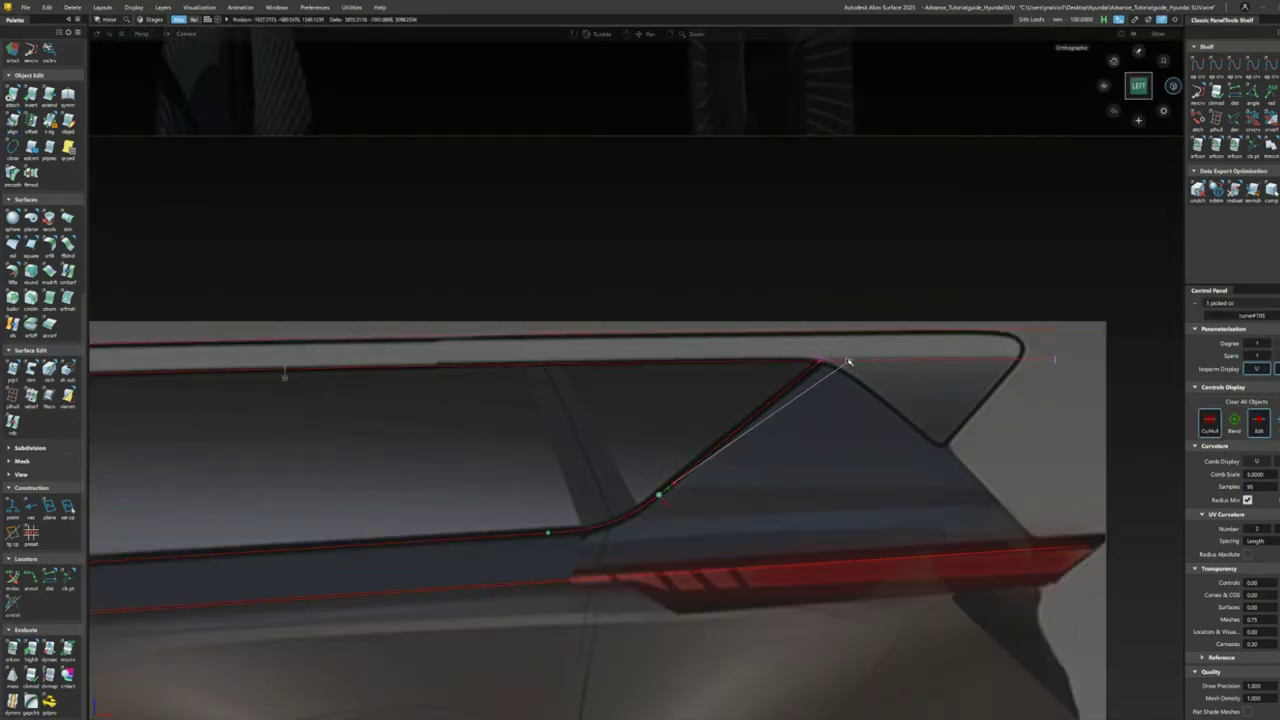
- Place the upper end of the rear window diagonal on the roof side line
{"action": "left_click_drag", "start_coordinate": [848, 362], "coordinate": [797, 512], "text": "alt+shift"}
{"action": "left_click", "coordinate": [811, 505], "text": "ctrl+shift"}
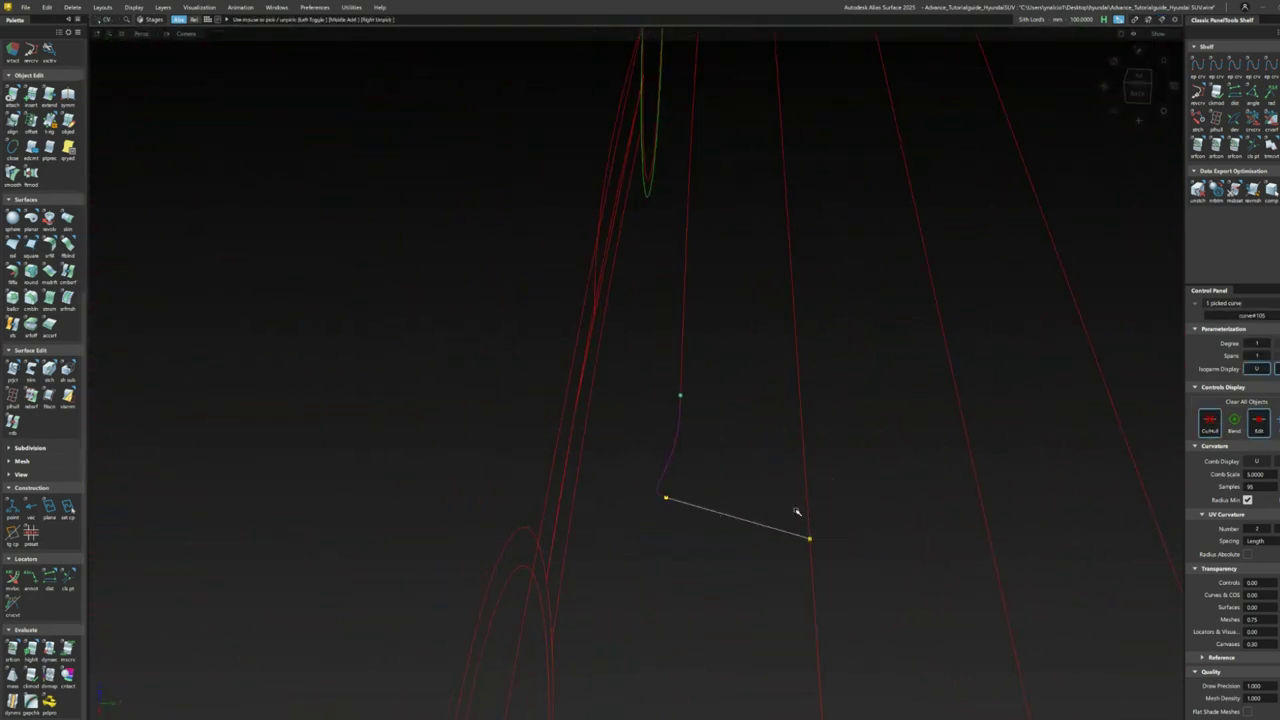
{"action": "mouse_move", "coordinate": [761, 561]}
{"action": "left_mouse_down", "text": "alt+shift"}
{"action": "mouse_move", "coordinate": [720, 523]}
{"action": "mouse_move", "coordinate": [777, 471]}
{"action": "mouse_move", "coordinate": [831, 534]}
{"action": "mouse_move", "coordinate": [1007, 641]}
{"action": "mouse_move", "coordinate": [797, 571]}
{"action": "mouse_move", "coordinate": [974, 417]}
{"action": "mouse_move", "coordinate": [997, 342]}
{"action": "mouse_move", "coordinate": [994, 363]}
{"action": "mouse_move", "coordinate": [737, 440]}
{"action": "mouse_move", "coordinate": [940, 369]}
{"action": "mouse_move", "coordinate": [771, 431]}
{"action": "mouse_move", "coordinate": [572, 451]}
{"action": "mouse_move", "coordinate": [614, 640]}
{"action": "mouse_move", "coordinate": [700, 514]}
{"action": "mouse_move", "coordinate": [597, 549]}
{"action": "mouse_move", "coordinate": [679, 535]}
{"action": "left_mouse_up", "text": "alt+shift"}
{"action": "right_click_drag", "start_coordinate": [679, 535], "coordinate": [635, 487], "text": "alt+shift"}
{"action": "mouse_move", "coordinate": [635, 487]}
{"action": "left_mouse_down", "text": "alt+shift"}
{"action": "mouse_move", "coordinate": [689, 509]}
{"action": "mouse_move", "coordinate": [686, 537]}
{"action": "mouse_move", "coordinate": [803, 491]}
{"action": "mouse_move", "coordinate": [660, 515]}
{"action": "mouse_move", "coordinate": [586, 589]}
{"action": "mouse_move", "coordinate": [749, 434]}
{"action": "mouse_move", "coordinate": [399, 416]}
{"action": "left_mouse_up", "text": "alt+shift"}
{"action": "right_click_drag", "start_coordinate": [399, 416], "coordinate": [842, 363], "text": "alt+shift"}
- Draw a diagonal from the roof side line just behind the rear window down to the taillight line, following the rear pillar edge
{"action": "middle_click_drag", "start_coordinate": [842, 363], "coordinate": [980, 166], "text": "alt+shift"}
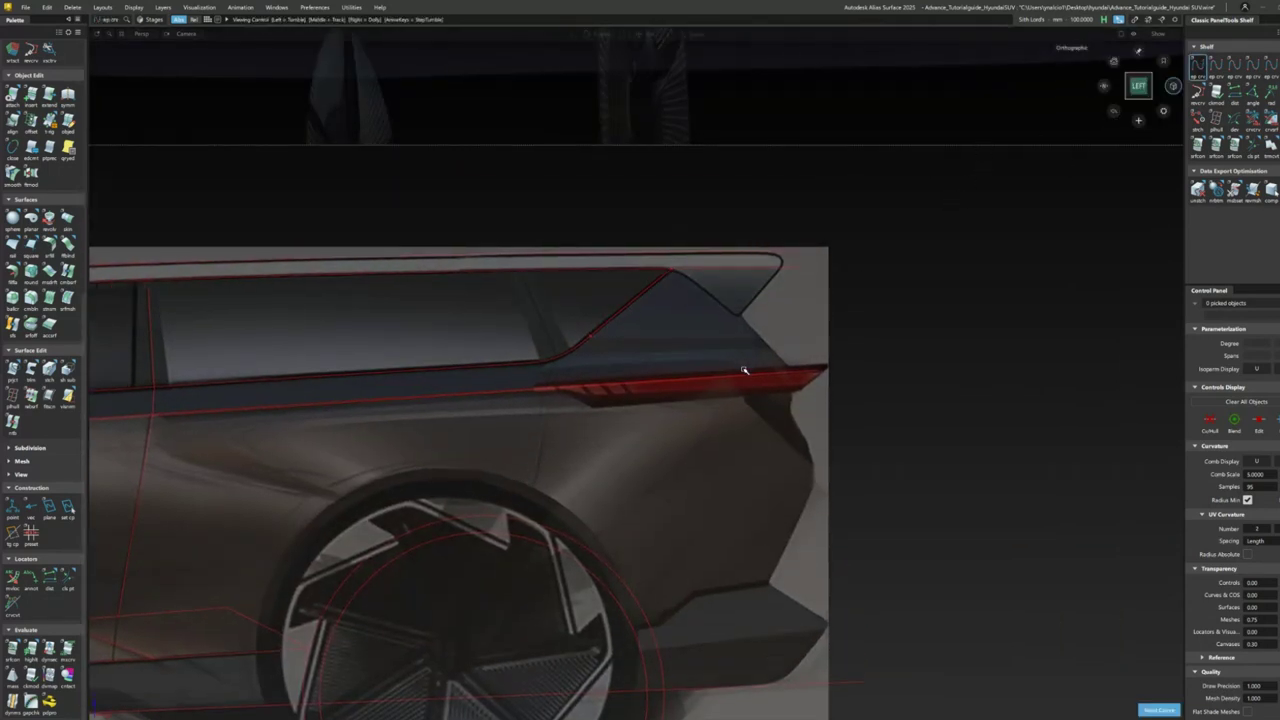
{"action": "right_click_drag", "start_coordinate": [744, 371], "coordinate": [771, 287], "text": "alt+shift"}
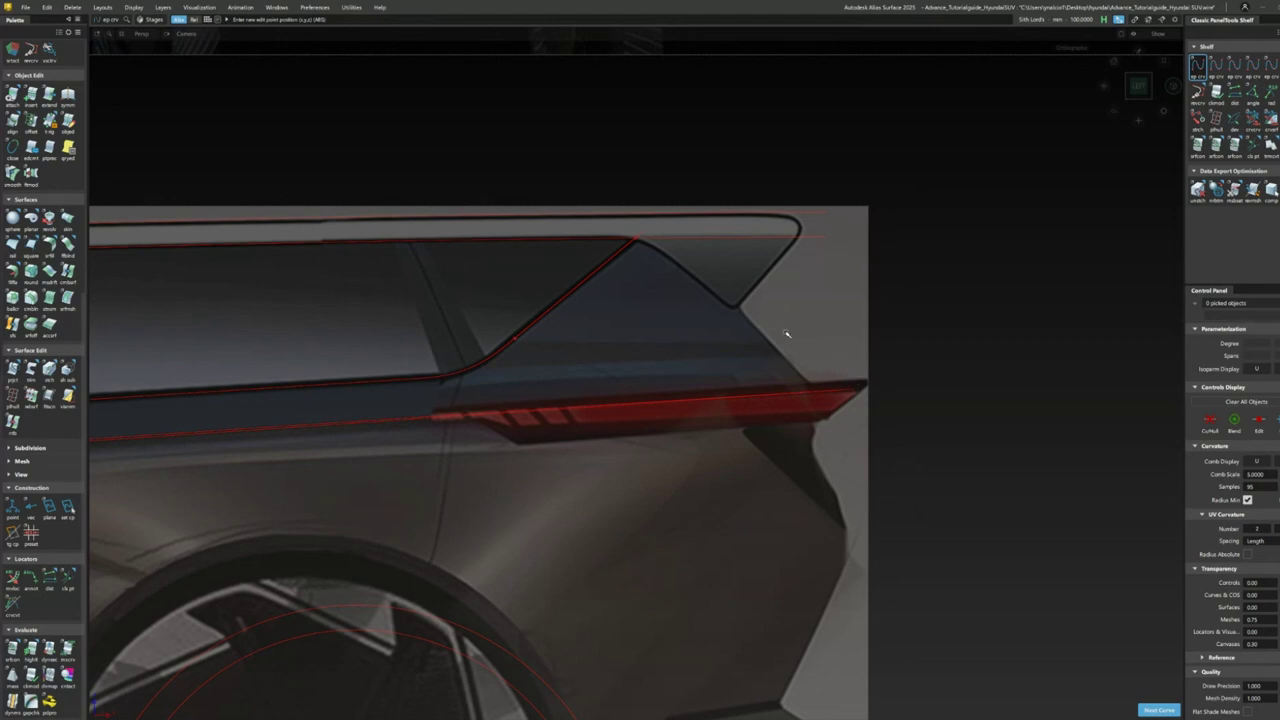
{"action": "right_click_drag", "start_coordinate": [662, 242], "coordinate": [865, 346], "text": "alt+shift"}
{"action": "right_click_drag", "start_coordinate": [823, 394], "coordinate": [814, 380], "text": "alt+shift"}
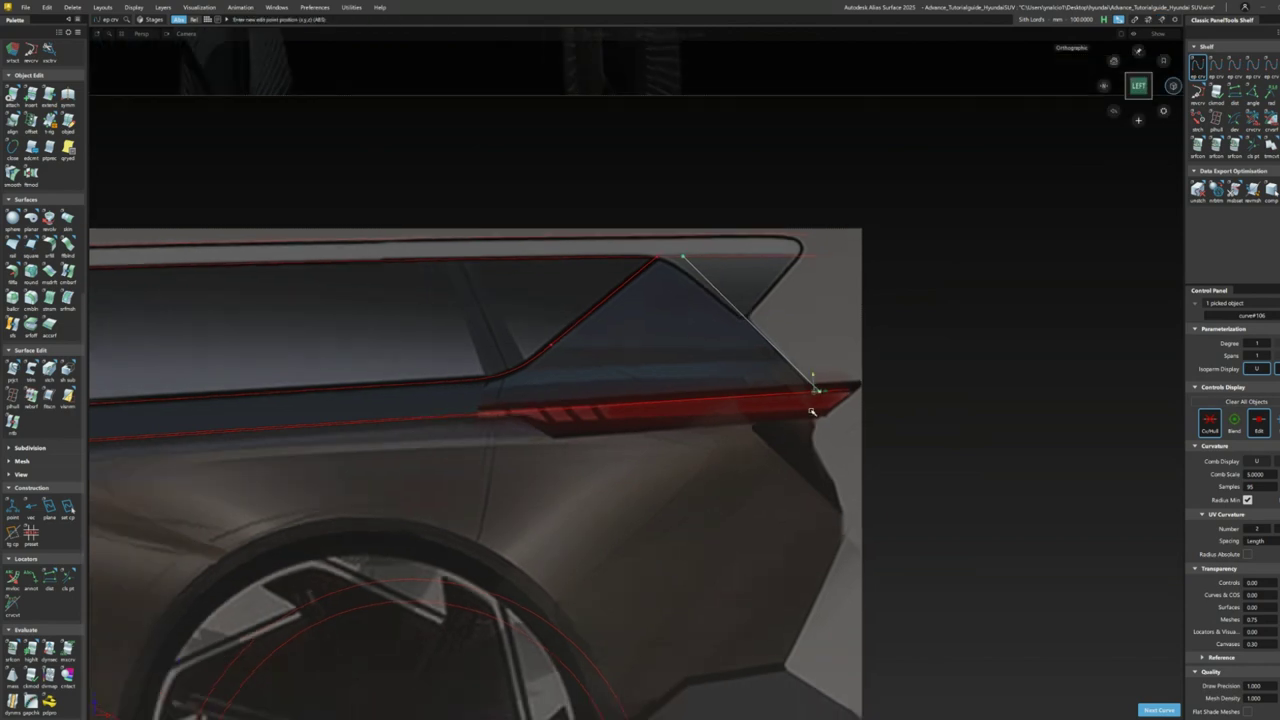
{"action": "left_click_drag", "start_coordinate": [814, 380], "coordinate": [951, 297], "text": "alt+shift"}
- Slide the lower end of the rear pillar diagonal along the taillight line until it matches the sketch
{"action": "right_click_drag", "start_coordinate": [951, 297], "coordinate": [733, 395], "text": "alt+shift"}
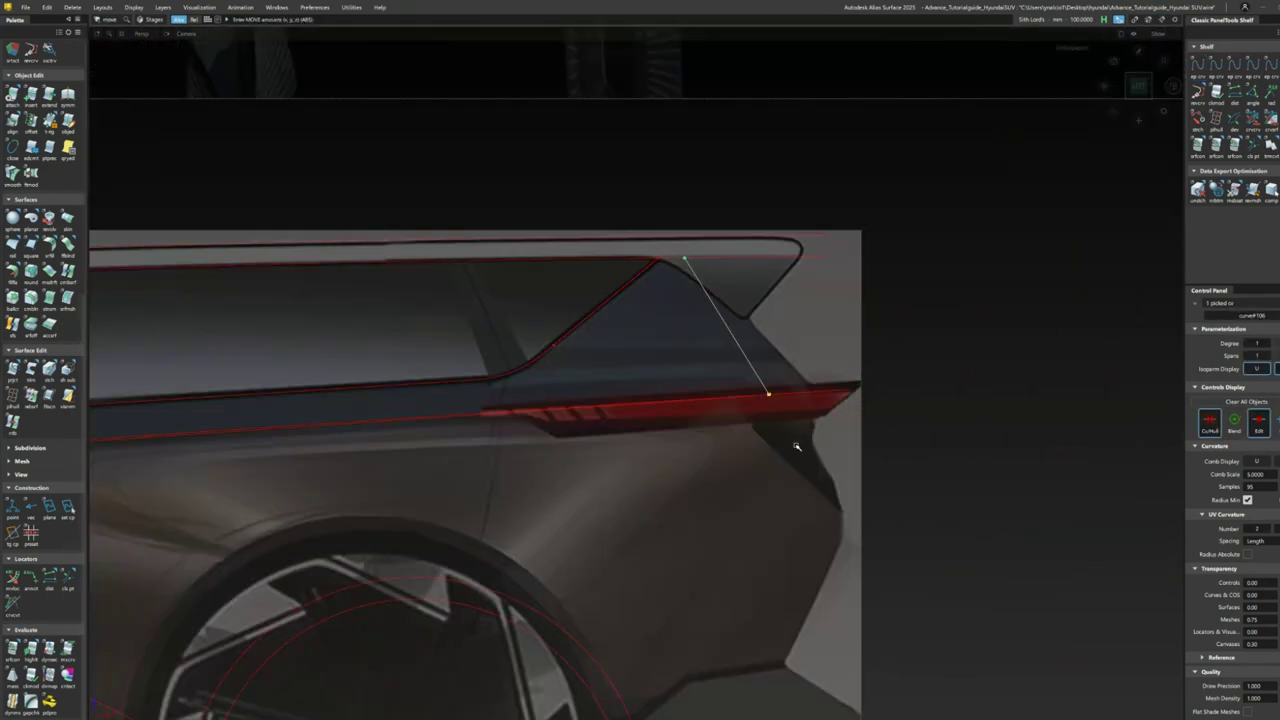
{"action": "left_click", "coordinate": [796, 394]}
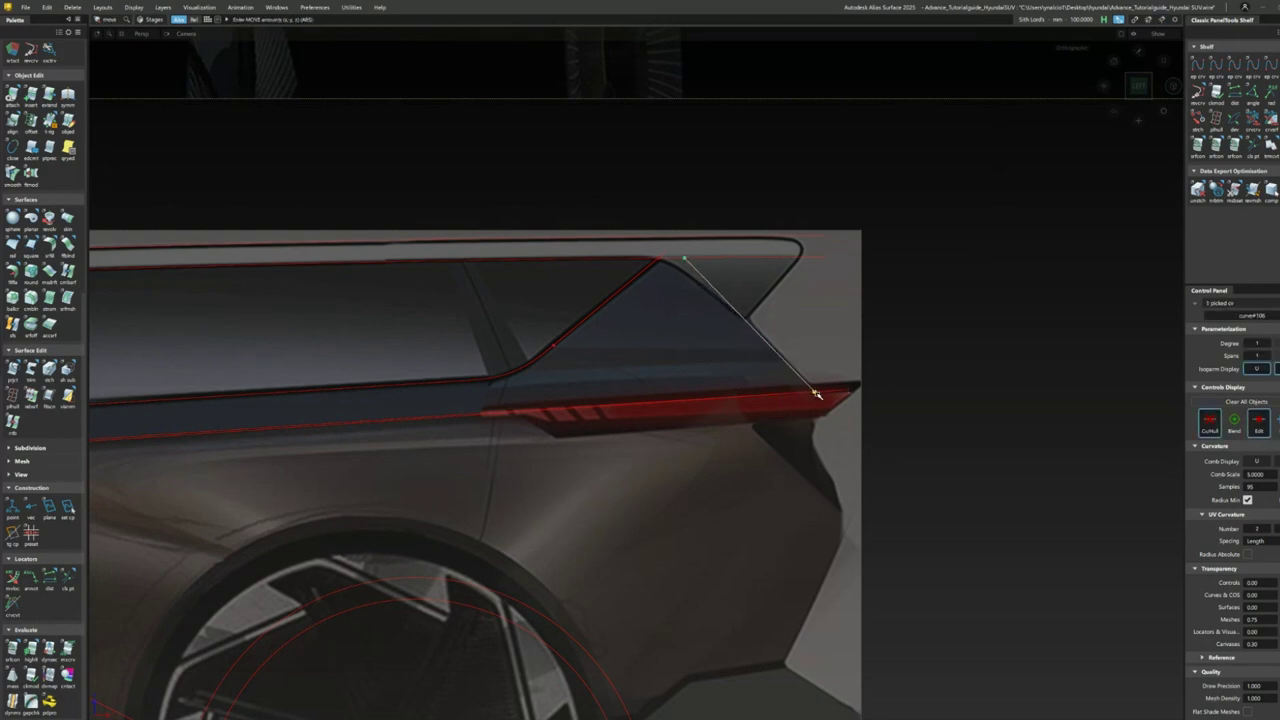
{"action": "right_click_drag", "start_coordinate": [817, 395], "coordinate": [1107, 297], "text": "alt+shift"}
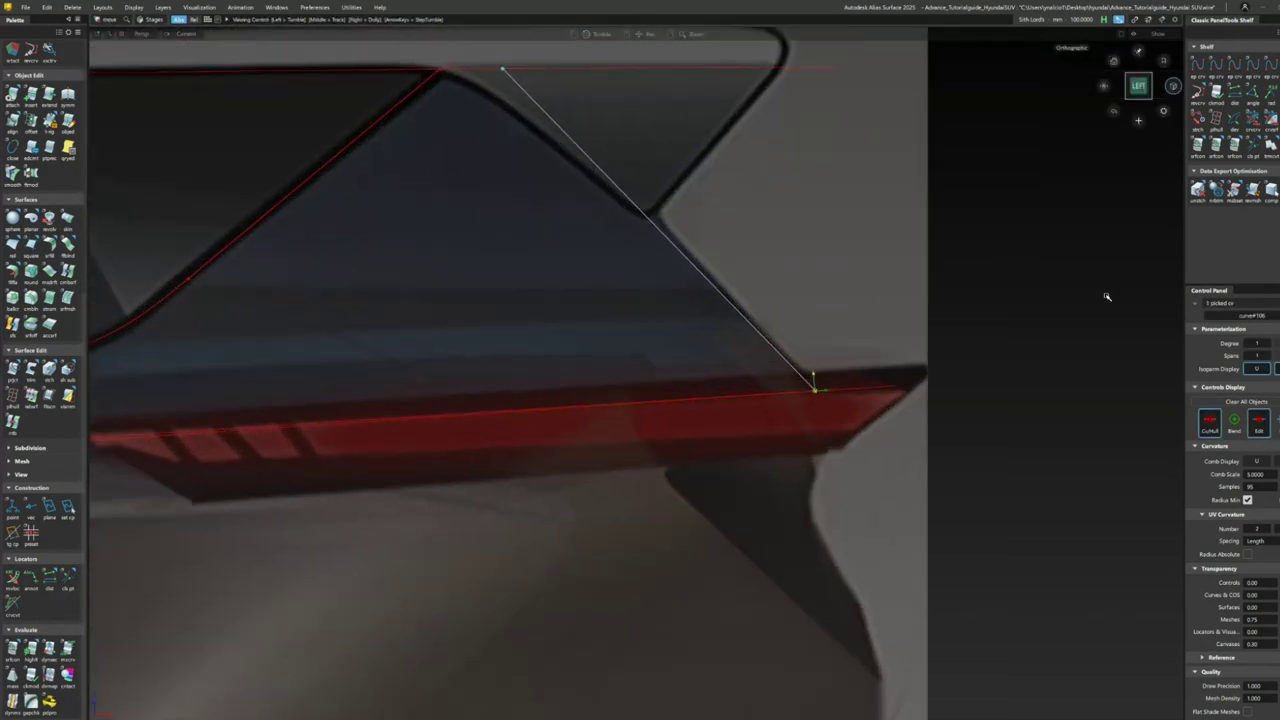
{"action": "left_click", "coordinate": [691, 257]}
{"action": "right_click_drag", "start_coordinate": [729, 206], "coordinate": [700, 450], "text": "alt+shift"}
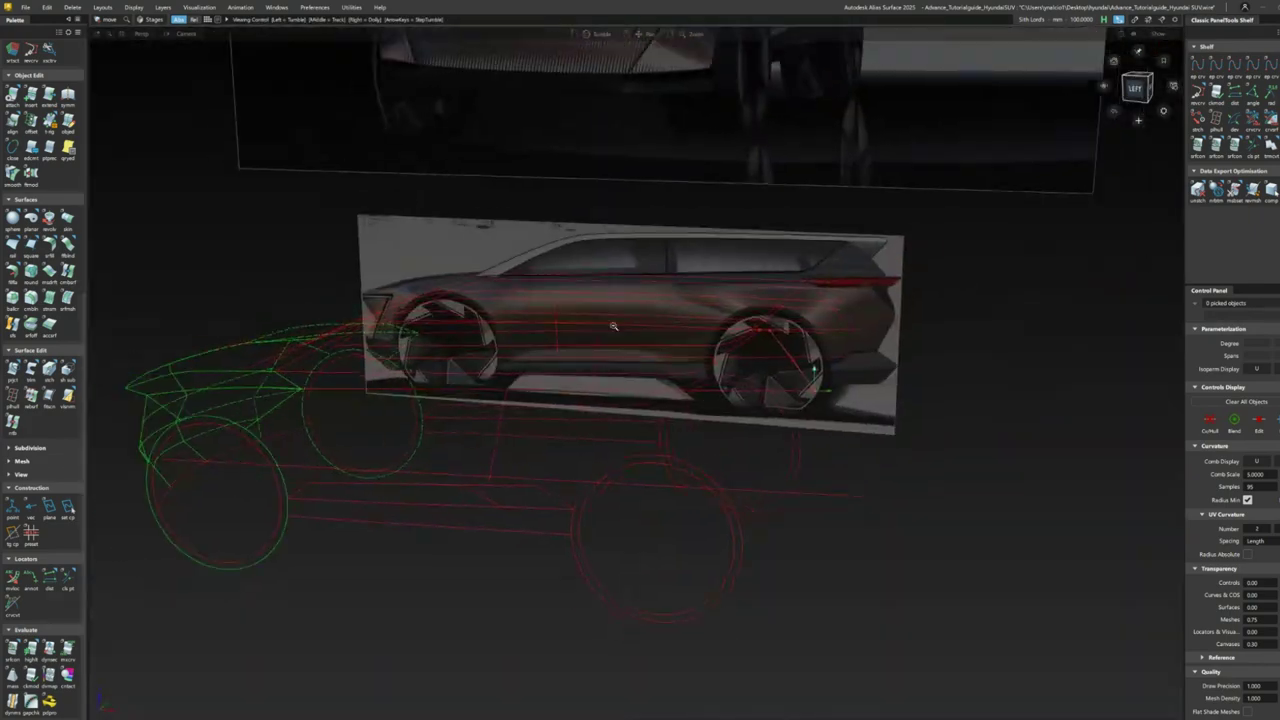
{"action": "left_click_drag", "start_coordinate": [700, 450], "coordinate": [738, 370], "text": "alt+shift"}
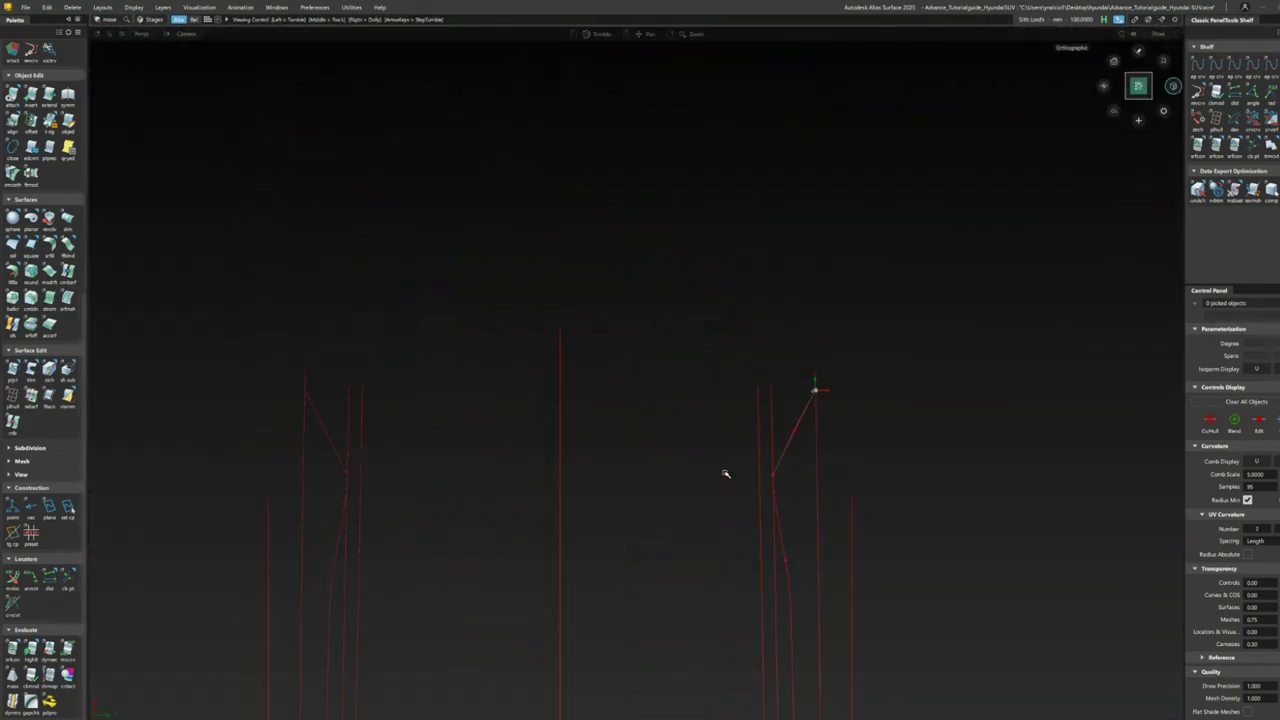
{"action": "left_click_drag", "start_coordinate": [726, 474], "coordinate": [720, 282], "text": "alt+shift"}
- Shorten the rear ends of the upper and lower roof lines with Extend to match the spoiler tip in the sketch
{"action": "right_click_drag", "start_coordinate": [720, 282], "coordinate": [735, 287], "text": "alt+shift"}
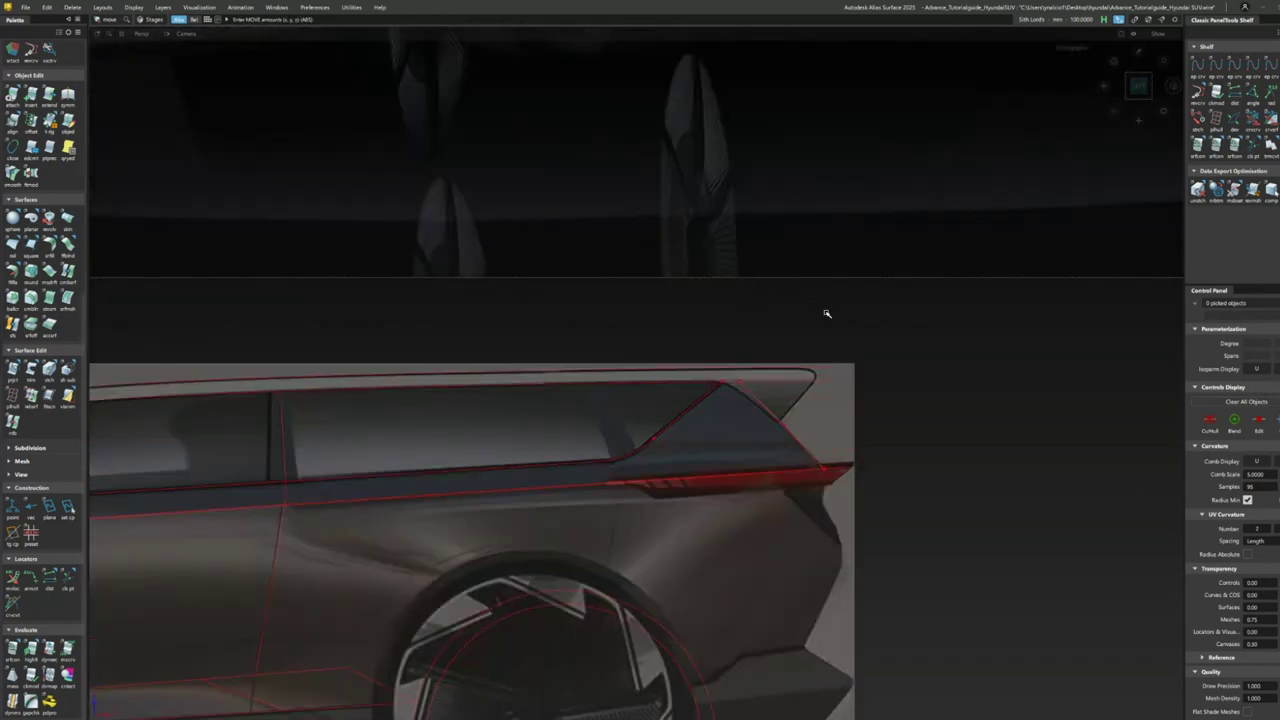
{"action": "right_click_drag", "start_coordinate": [818, 369], "coordinate": [829, 421], "text": "alt+shift"}
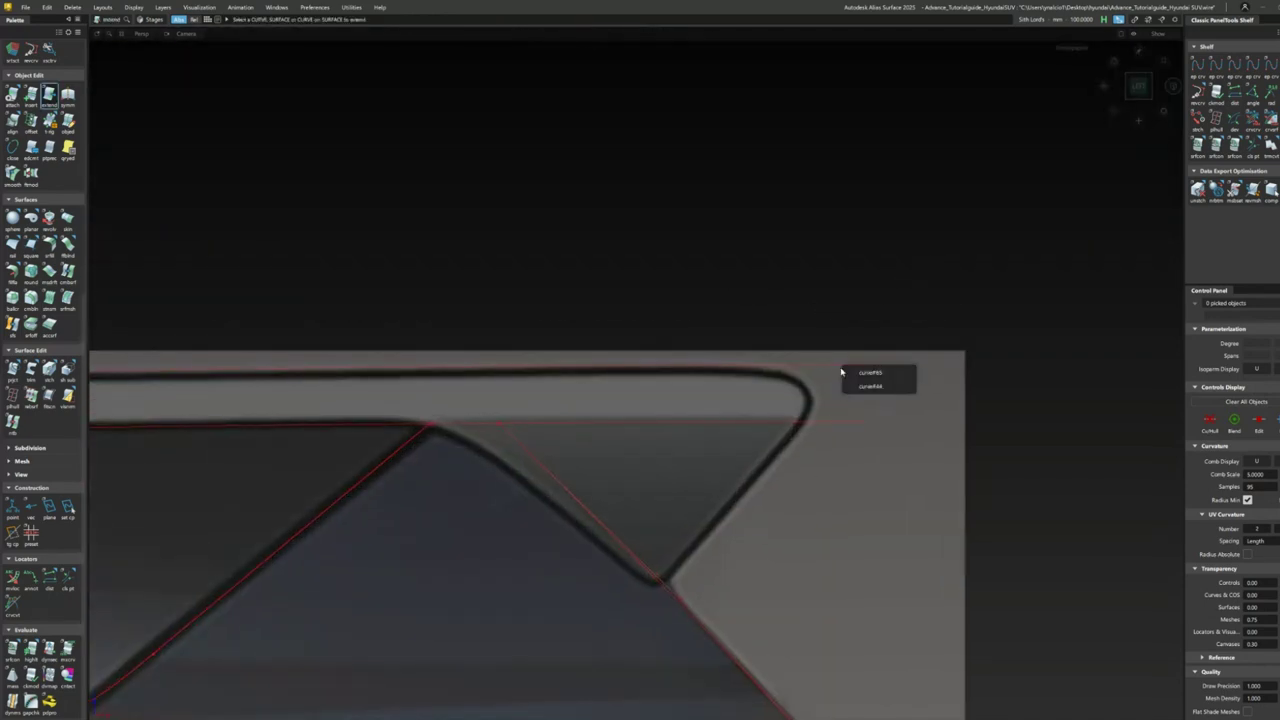
{"action": "left_click_drag", "start_coordinate": [880, 432], "coordinate": [785, 354]}
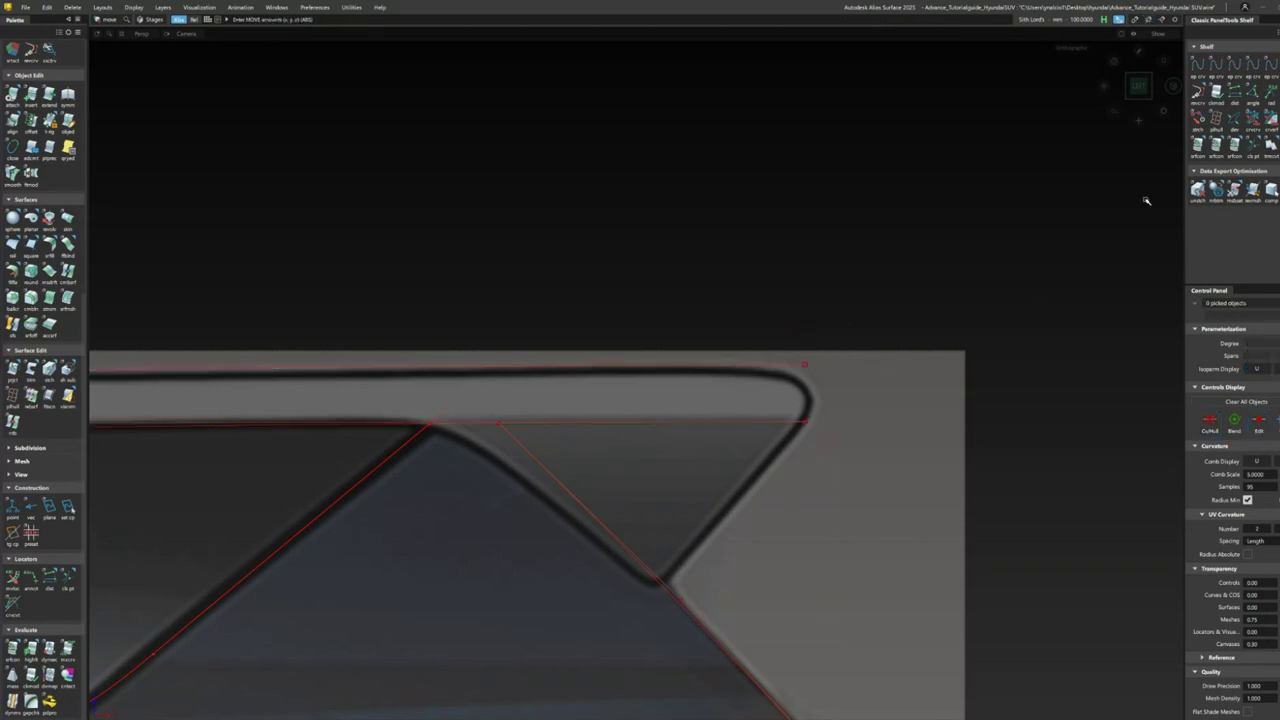
- Draw the spoiler's side edge from the lower roof line's rear end down to the rear pillar diagonal
{"action": "left_click_drag", "start_coordinate": [863, 363], "coordinate": [855, 457], "text": "alt+shift"}
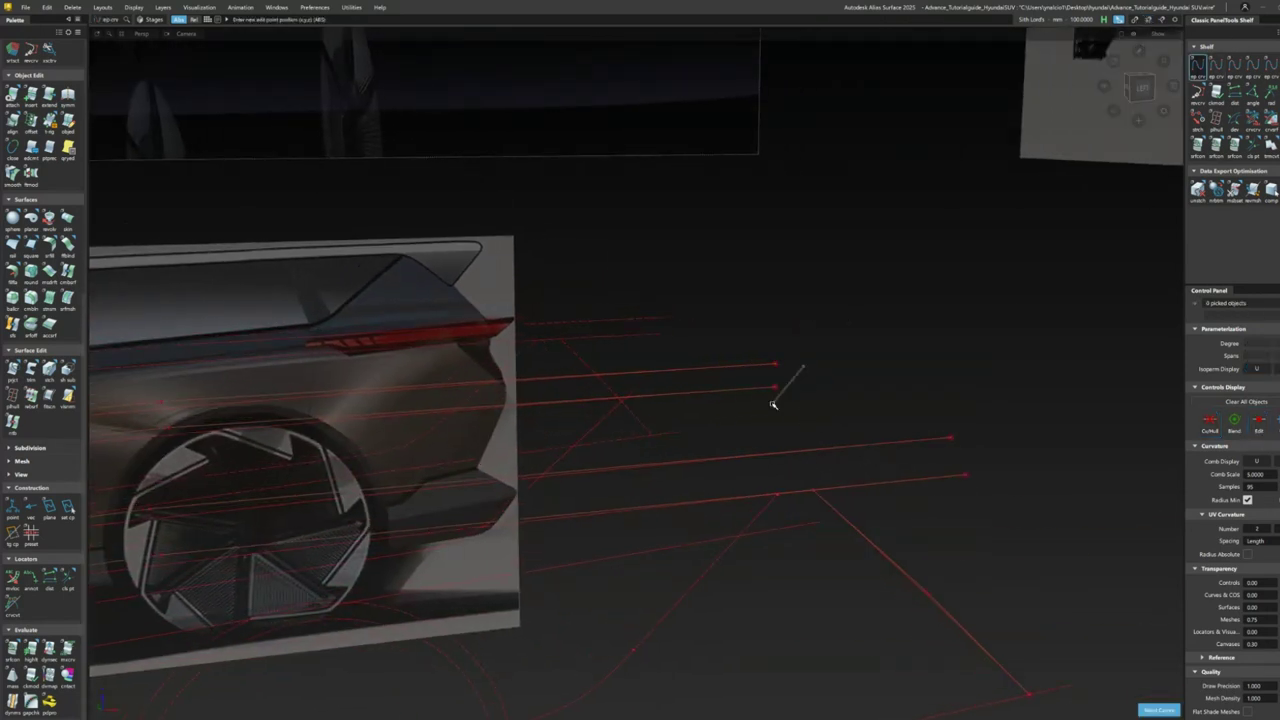
{"action": "key", "text": "ctrl+z"}
{"action": "key", "text": "Delete"}
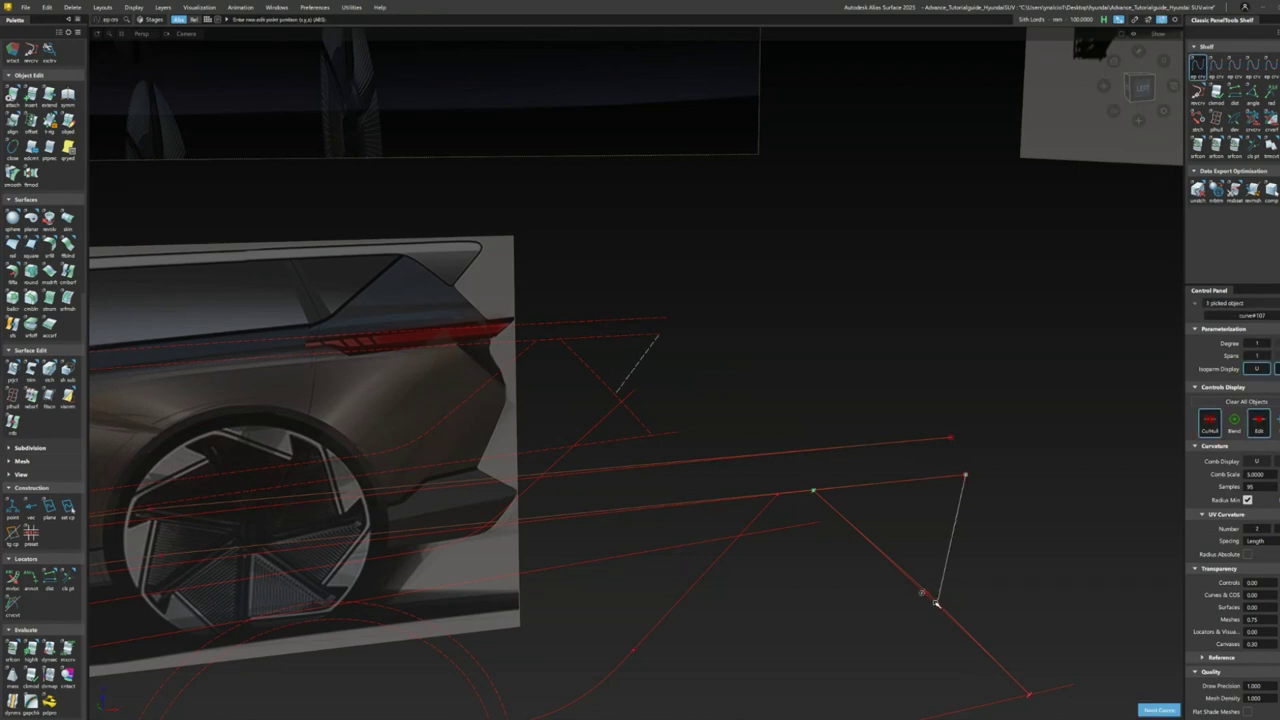
{"action": "mouse_move", "coordinate": [922, 593]}
{"action": "left_mouse_down", "text": "alt+shift"}
{"action": "mouse_move", "coordinate": [1031, 514]}
{"action": "mouse_move", "coordinate": [871, 449]}
{"action": "mouse_move", "coordinate": [799, 399]}
{"action": "mouse_move", "coordinate": [871, 449]}
{"action": "mouse_move", "coordinate": [734, 449]}
{"action": "mouse_move", "coordinate": [798, 459]}
{"action": "left_mouse_up", "text": "alt+shift"}
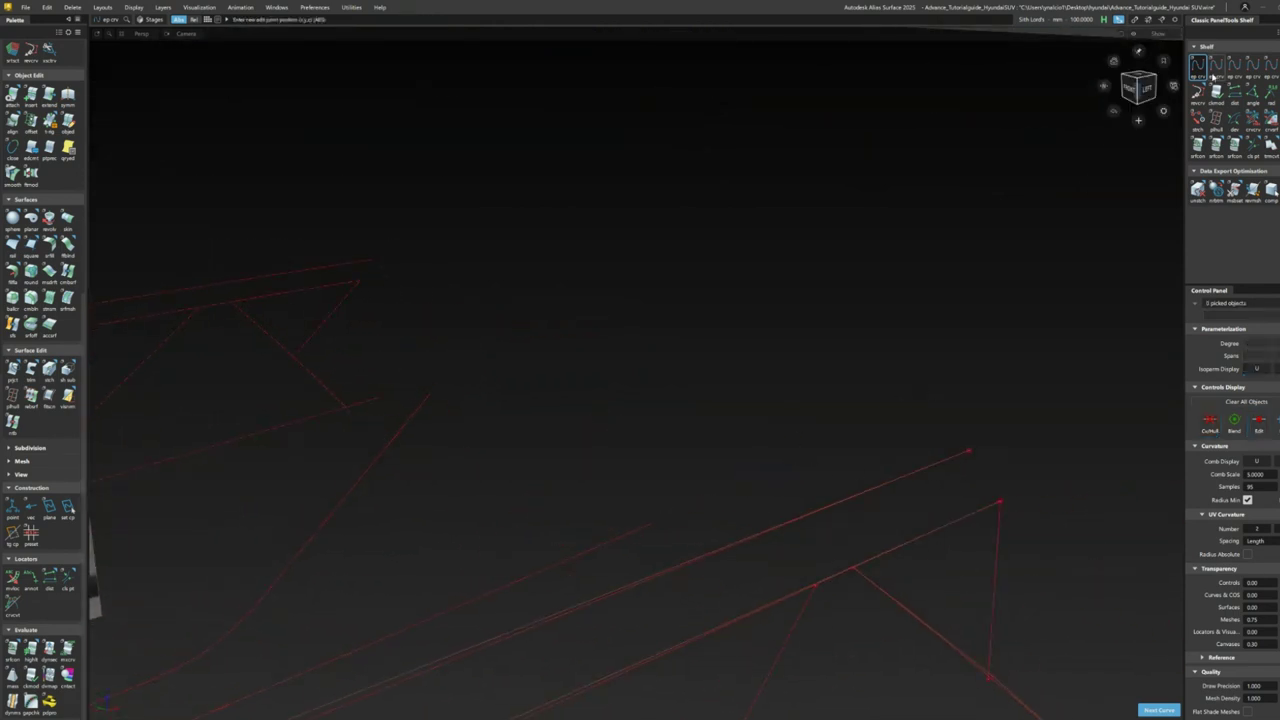
- Draw the spoiler's transverse rear curve from the upper roof line's end to the centre line and adjust its middle CV
{"action": "left_click_drag", "start_coordinate": [994, 418], "coordinate": [608, 306], "text": "alt+shift"}
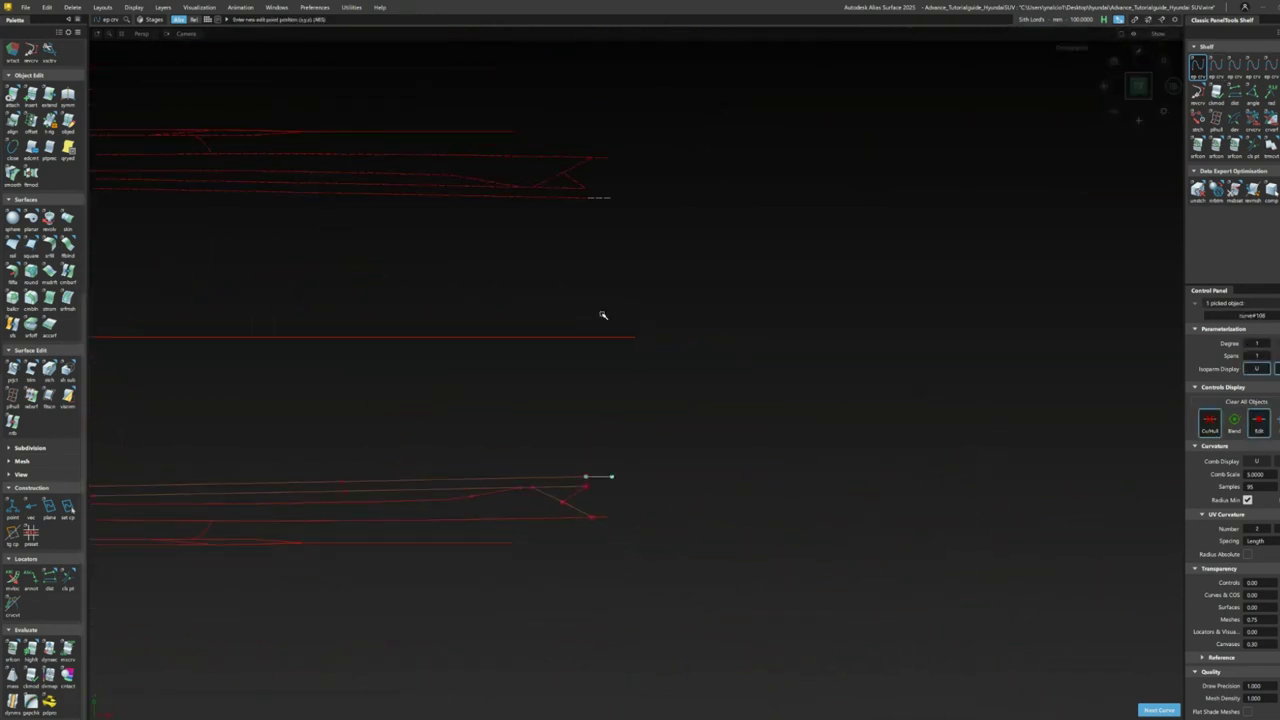
{"action": "left_click_drag", "start_coordinate": [541, 405], "coordinate": [677, 303], "text": "alt+shift"}
{"action": "key", "text": "d"}
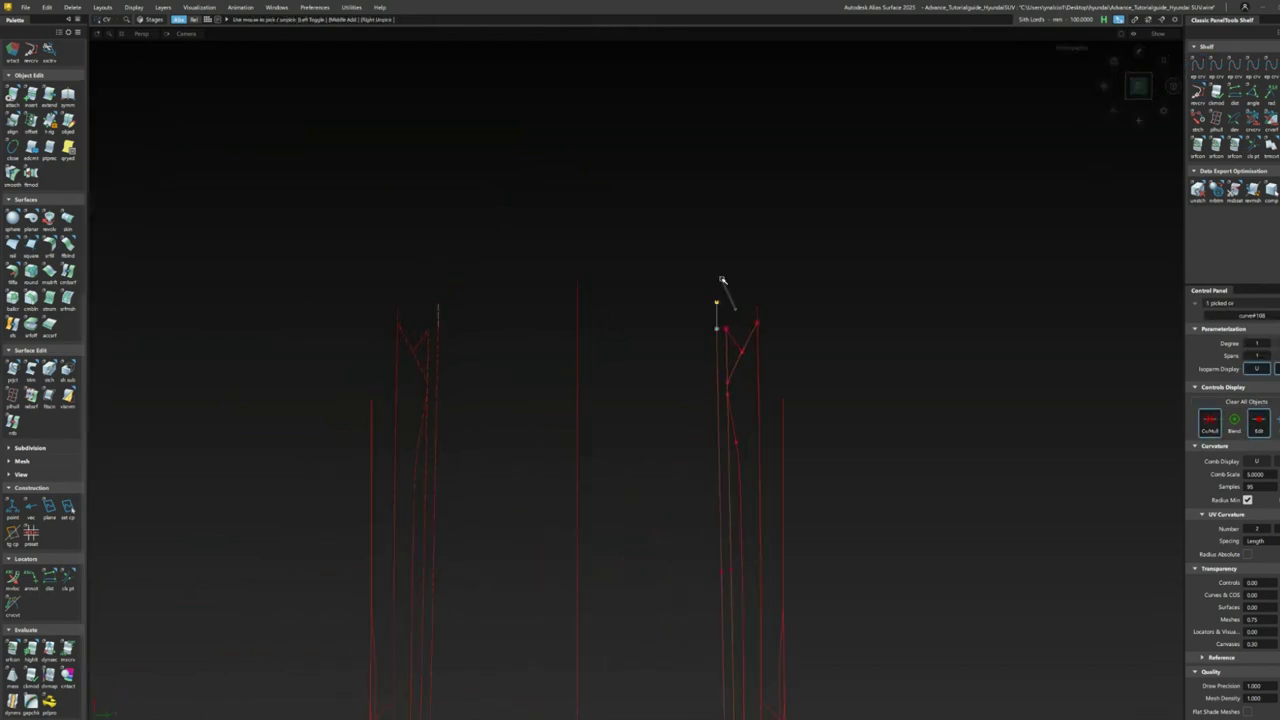
{"action": "key", "text": "m"}
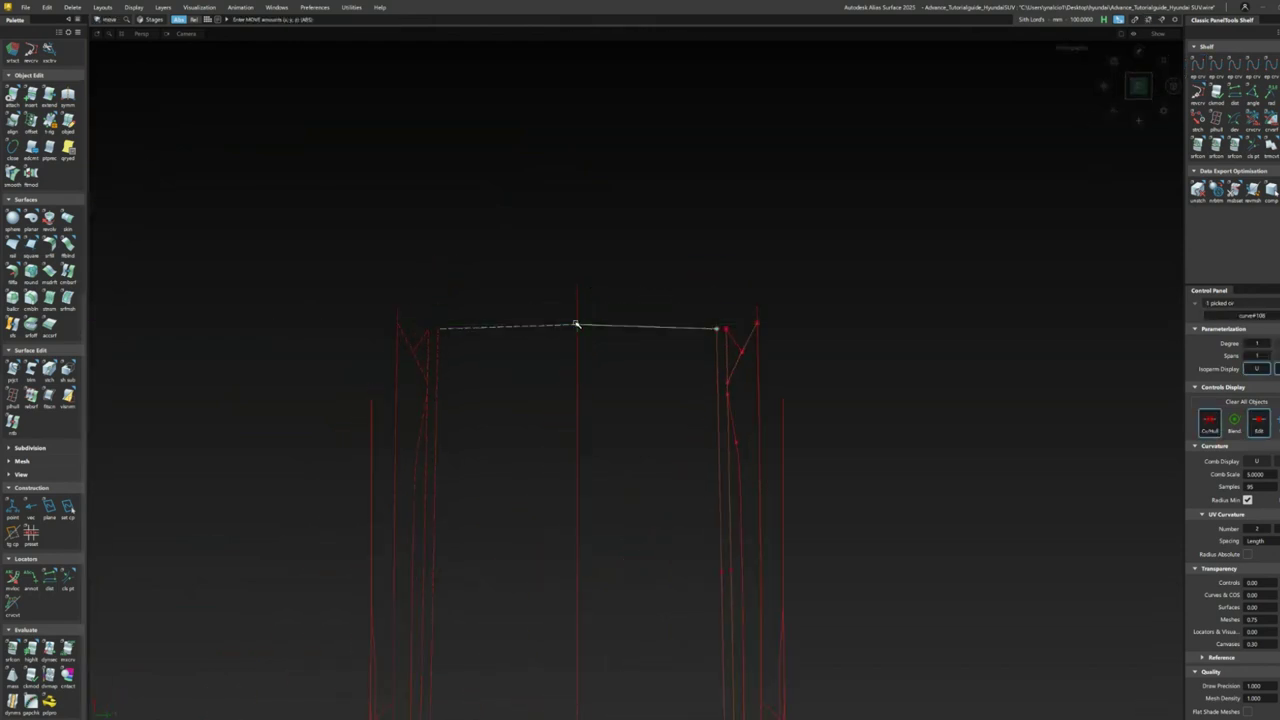
{"action": "left_click", "coordinate": [646, 324]}
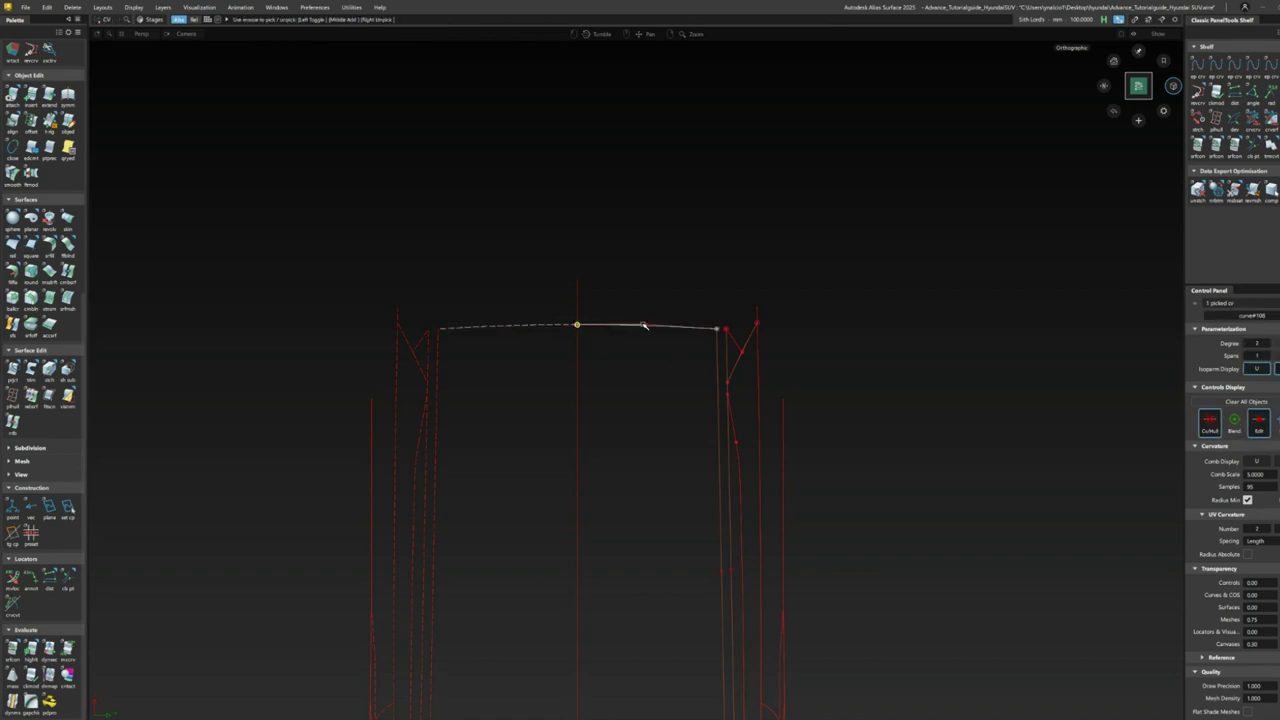
{"action": "left_click_drag", "start_coordinate": [646, 325], "coordinate": [644, 359]}
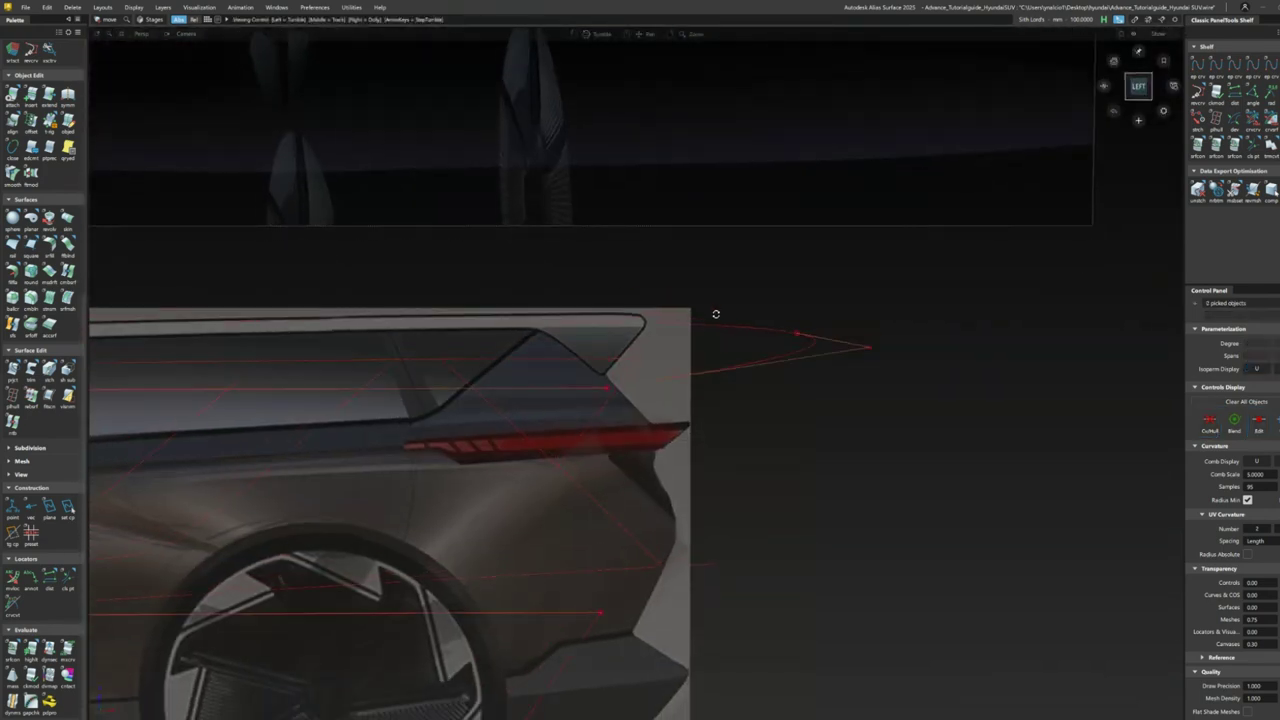
- Shift the centre CVs of the spoiler's transverse curve in the side view to reshape its rearward bow over the sketch
{"action": "left_click_drag", "start_coordinate": [714, 311], "coordinate": [894, 423]}
{"action": "left_click_drag", "start_coordinate": [574, 517], "coordinate": [587, 480], "text": "alt+shift"}
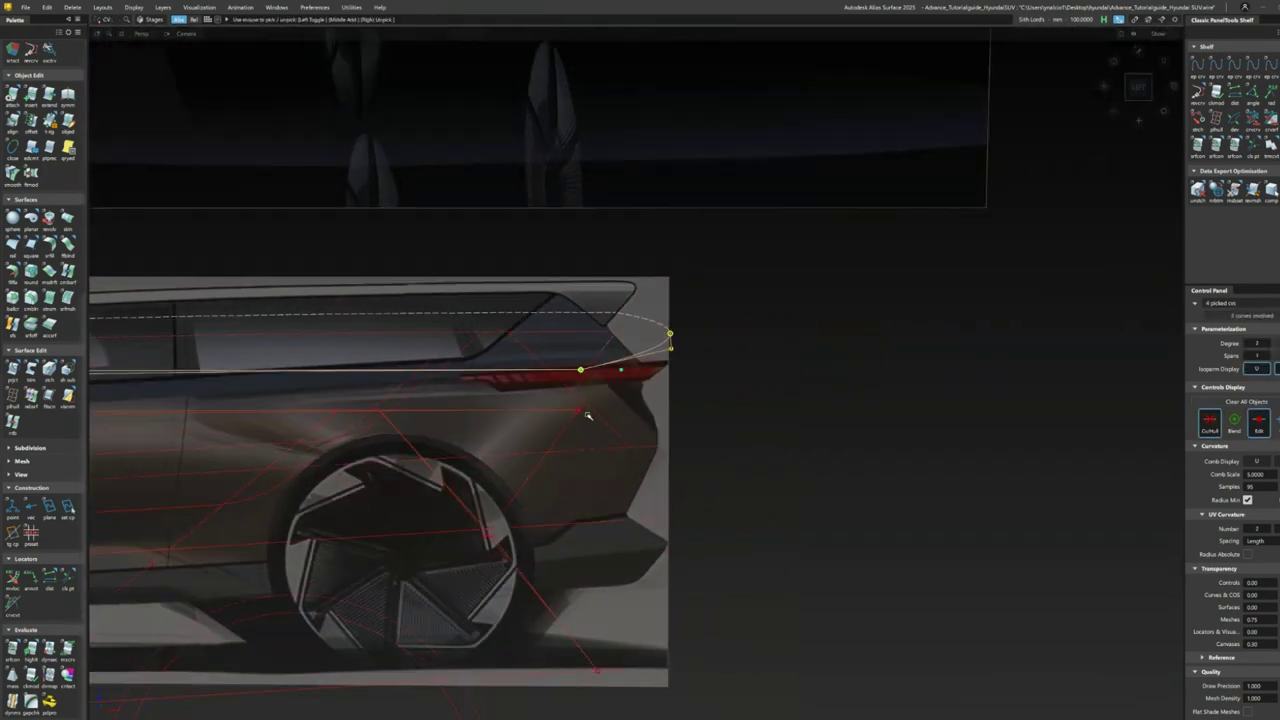
{"action": "right_click_drag", "start_coordinate": [588, 415], "coordinate": [796, 397], "text": "alt+shift"}
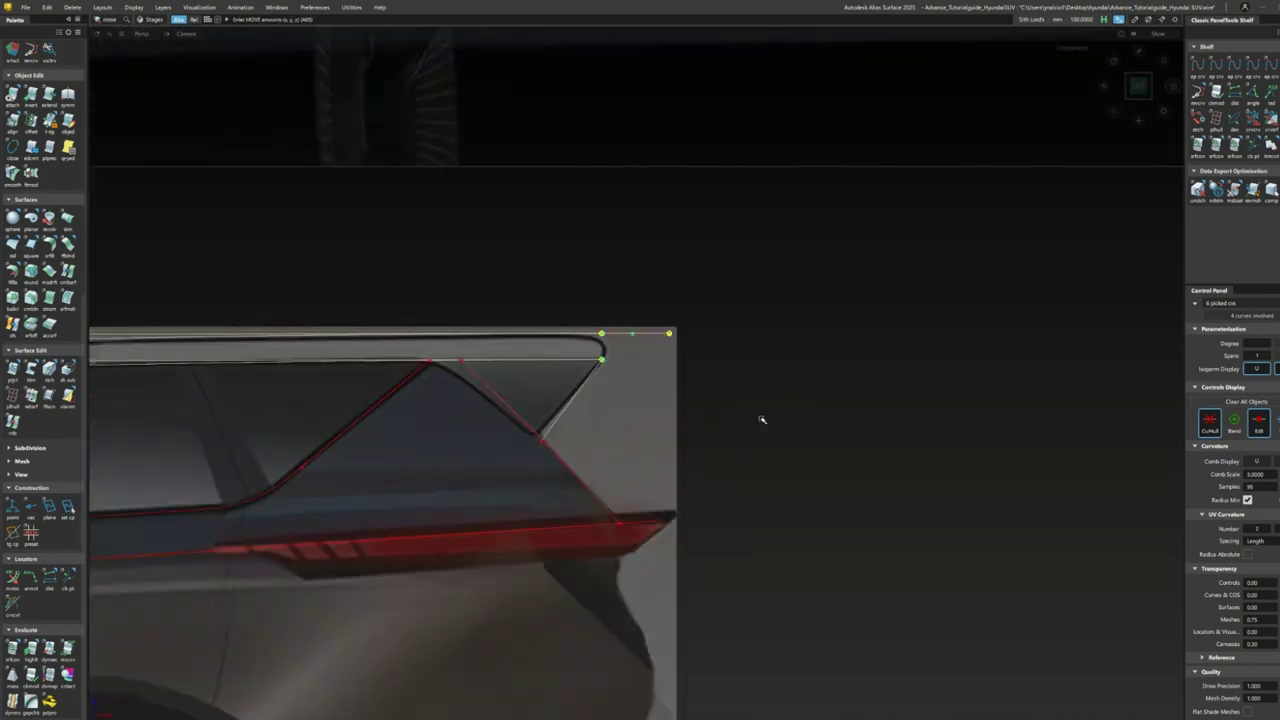
{"action": "left_click_drag", "start_coordinate": [753, 392], "coordinate": [758, 341], "text": "ctrl+shift"}
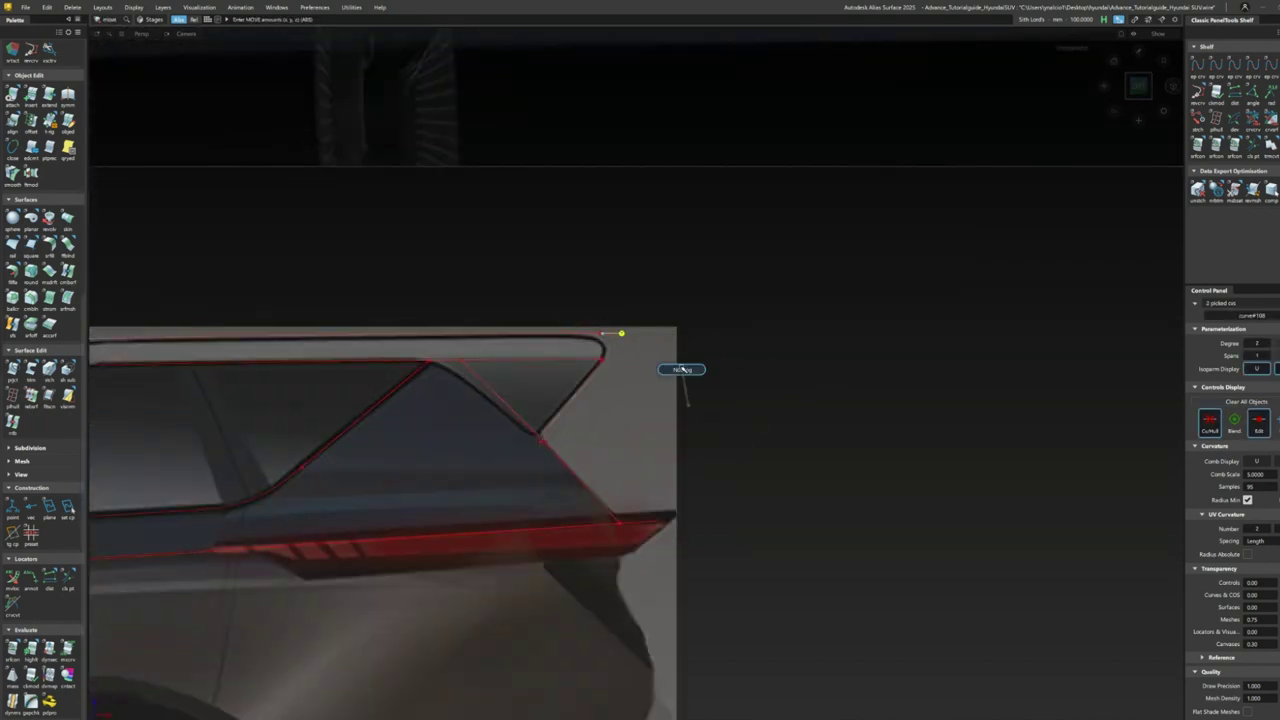
- Isolate the spoiler's transverse curve and side edge lines, and adjust the ends where they meet with Extend
{"action": "right_click_drag", "start_coordinate": [682, 370], "coordinate": [640, 375], "text": "alt+shift"}
{"action": "left_click_drag", "start_coordinate": [651, 370], "coordinate": [800, 398], "text": "alt+shift"}
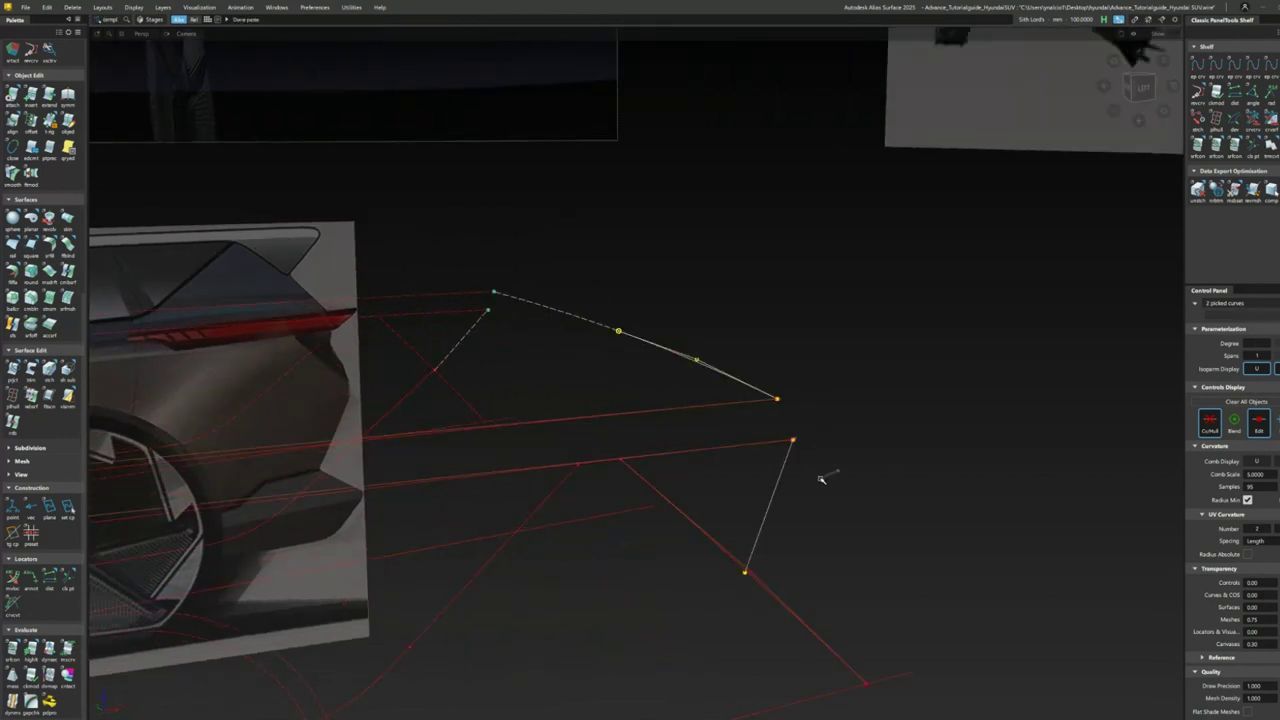
{"action": "left_click", "coordinate": [771, 331]}
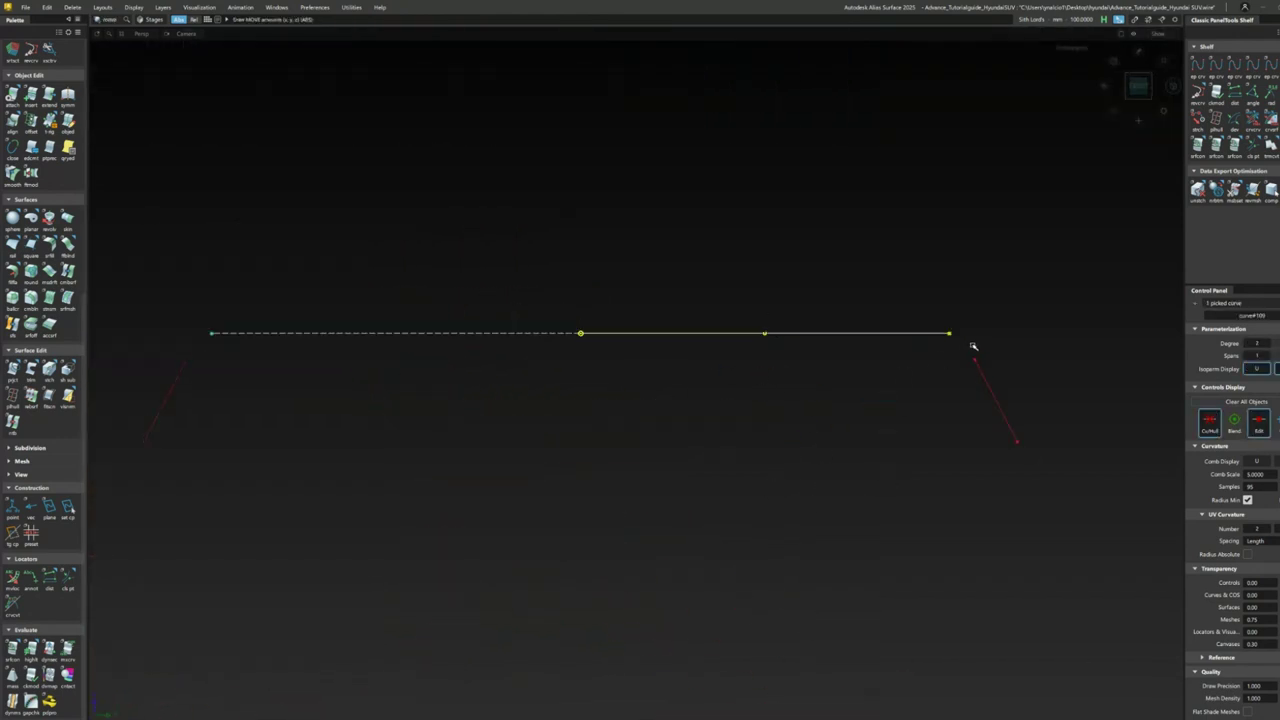
{"action": "key", "text": "e"}
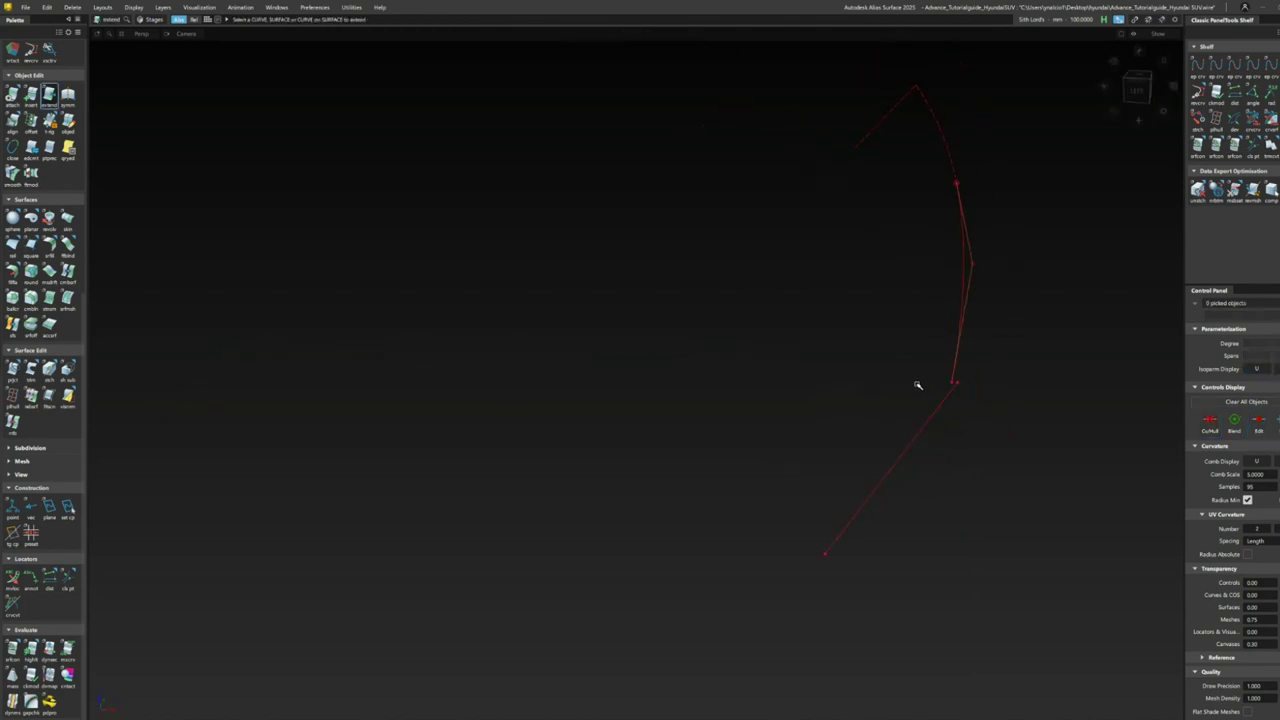
{"action": "left_click_drag", "start_coordinate": [961, 391], "coordinate": [1126, 222], "text": "alt+shift"}
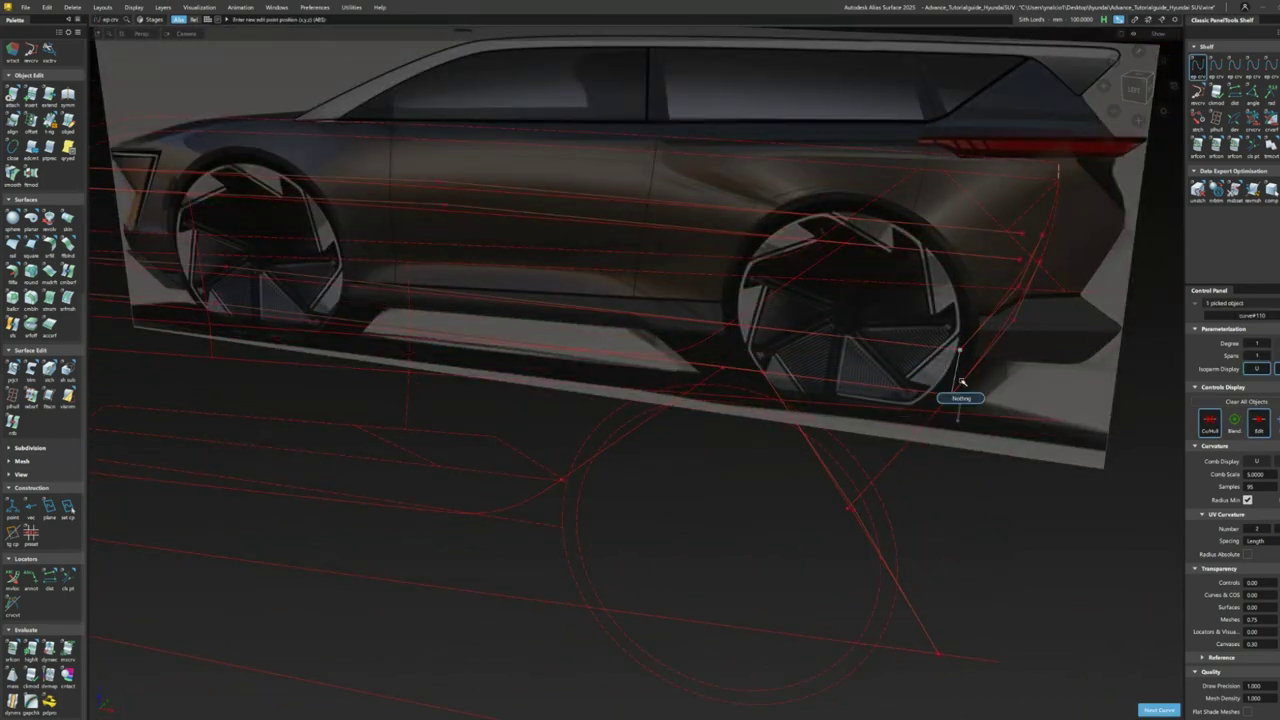
- Draw a second transverse spoiler curve from the lower roof line's rear end to the vehicle centre line
{"action": "left_click_drag", "start_coordinate": [961, 383], "coordinate": [903, 377], "text": "alt+shift"}
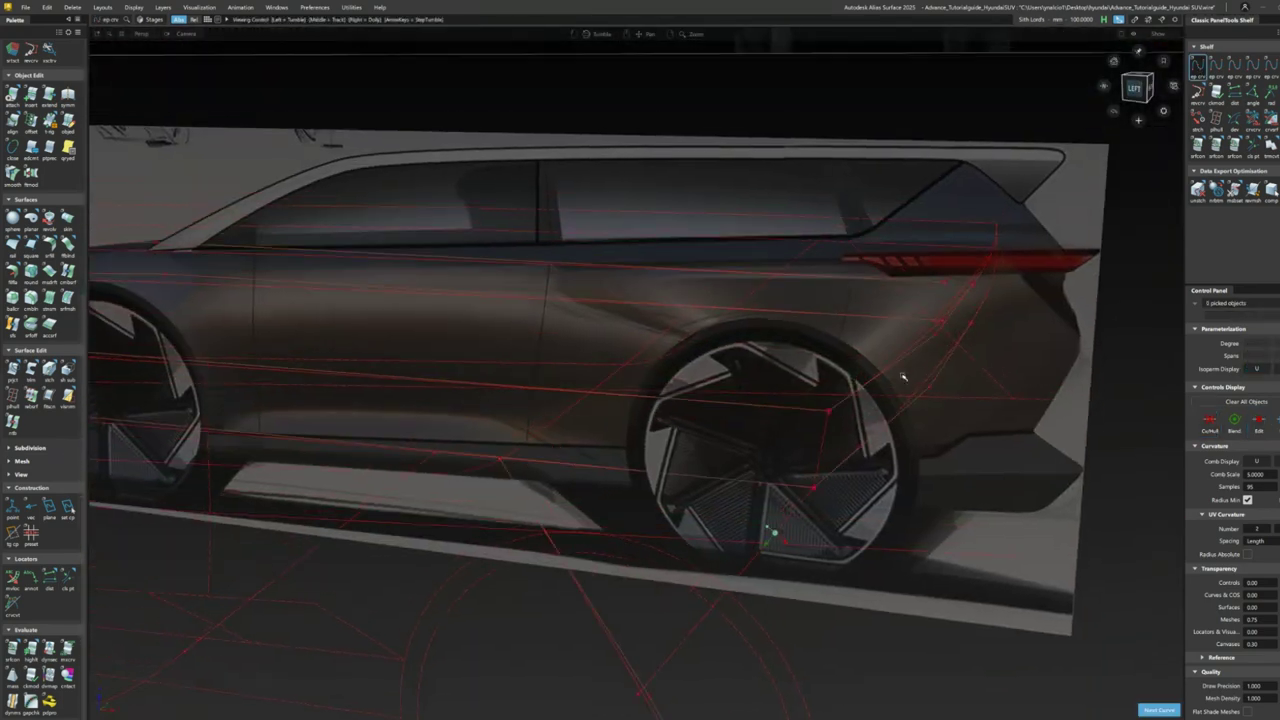
{"action": "left_click_drag", "start_coordinate": [978, 297], "coordinate": [645, 312], "text": "alt+shift"}
{"action": "left_click", "coordinate": [751, 331]}
{"action": "left_click_drag", "start_coordinate": [586, 346], "coordinate": [905, 300], "text": "alt+shift"}
- Draw a transverse curve from the rear end of the outer side line to the centre line and bow its centre rearward
{"action": "left_click_drag", "start_coordinate": [269, 286], "coordinate": [1095, 205], "text": "alt+shift"}
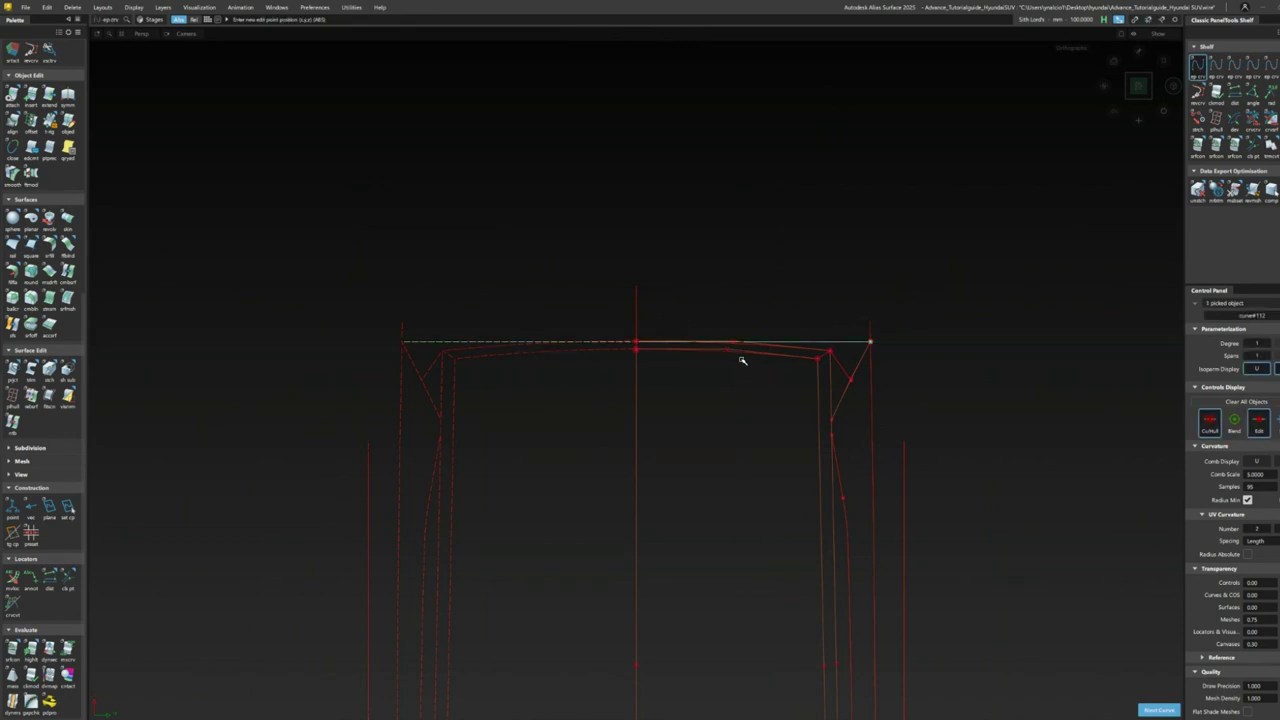
{"action": "left_click_drag", "start_coordinate": [833, 338], "coordinate": [833, 288]}
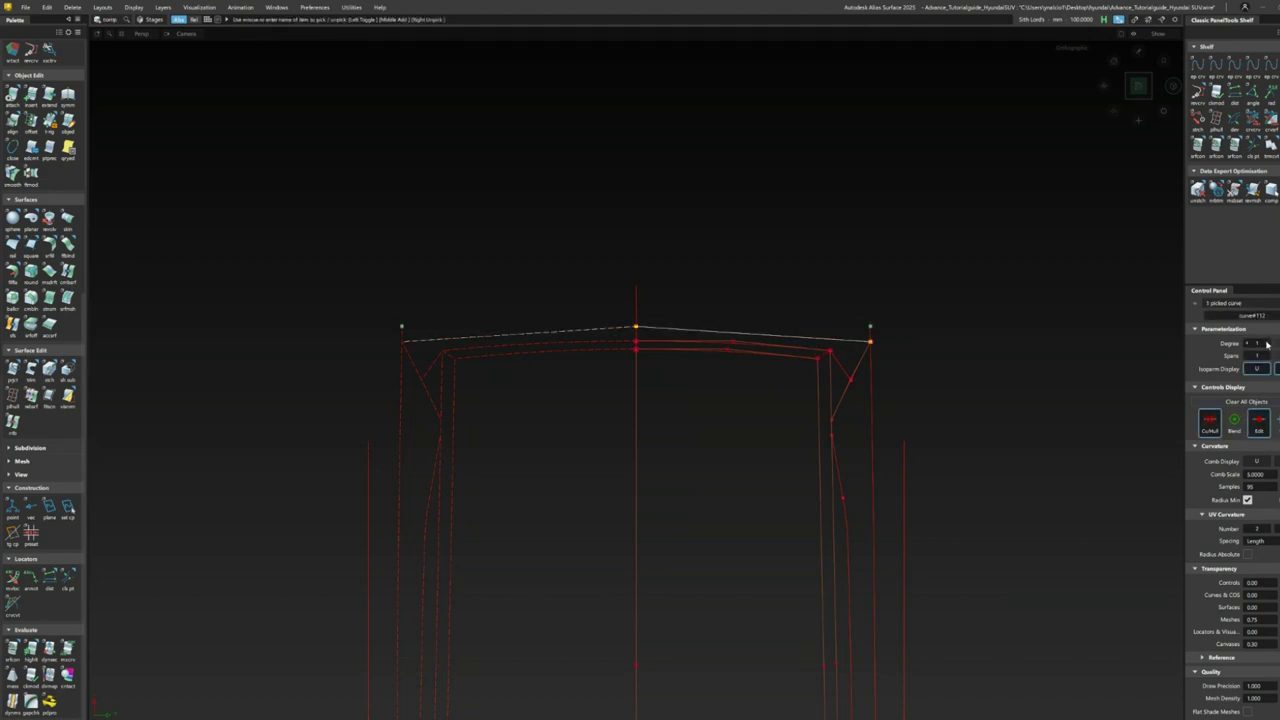
{"action": "left_click", "coordinate": [731, 320]}
{"action": "left_click_drag", "start_coordinate": [667, 350], "coordinate": [445, 566], "text": "alt+shift"}
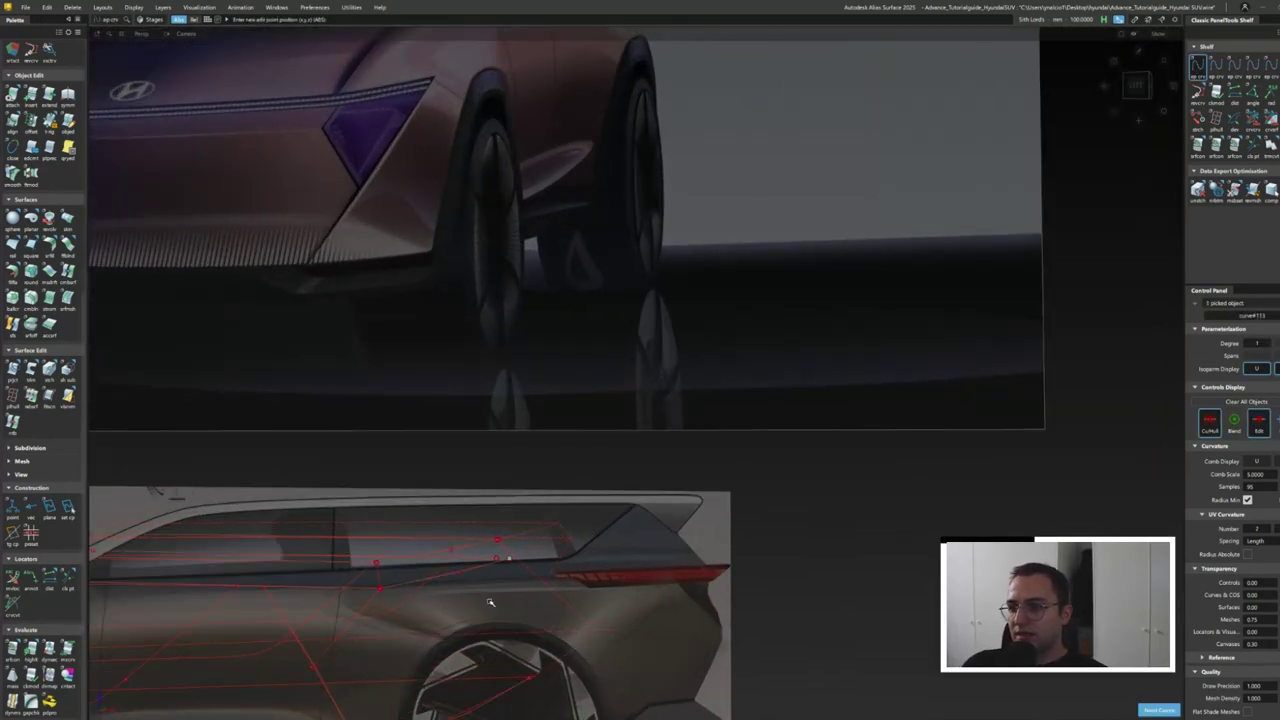
{"action": "left_click_drag", "start_coordinate": [490, 602], "coordinate": [499, 618], "text": "alt+shift"}
{"action": "right_click_drag", "start_coordinate": [499, 635], "coordinate": [369, 663], "text": "alt+shift"}
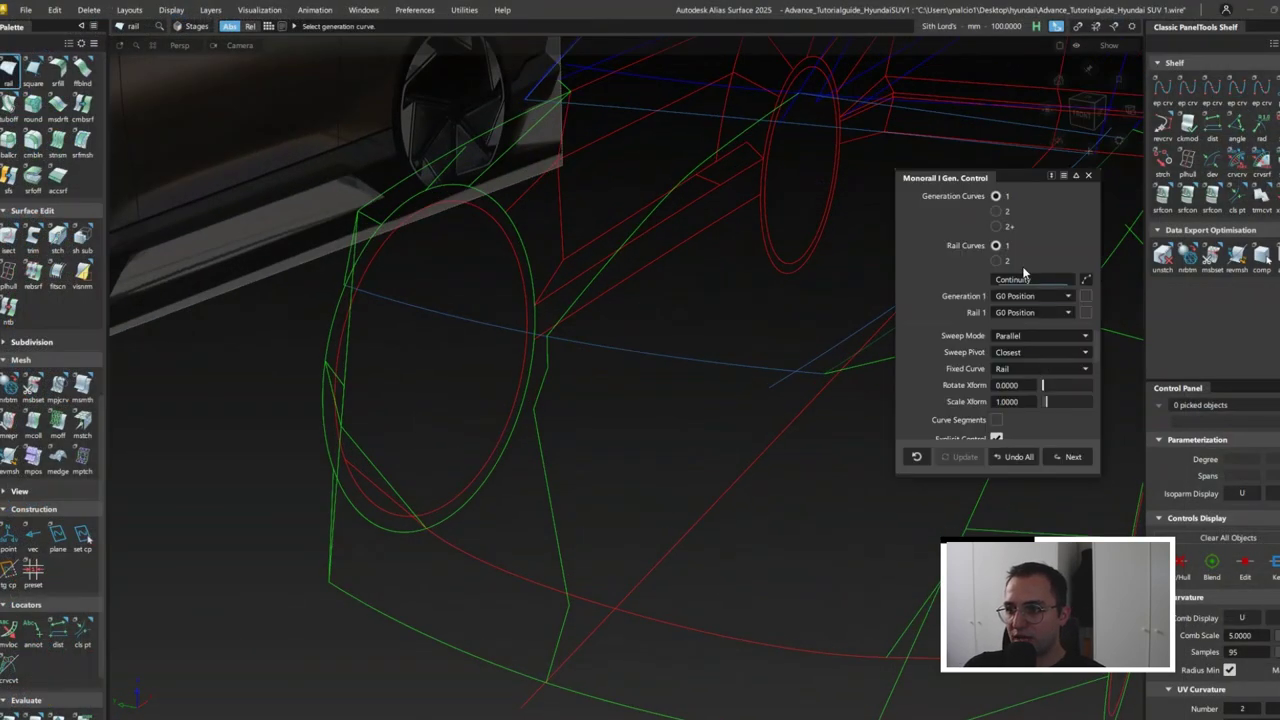
- Sweep the front fascia's stacked surface strips from the grille line down to the lower bumper with Rail, using one generation and one rail curve
{"action": "scroll", "coordinate": [1043, 411], "scroll_direction": "down", "scroll_amount": 3}
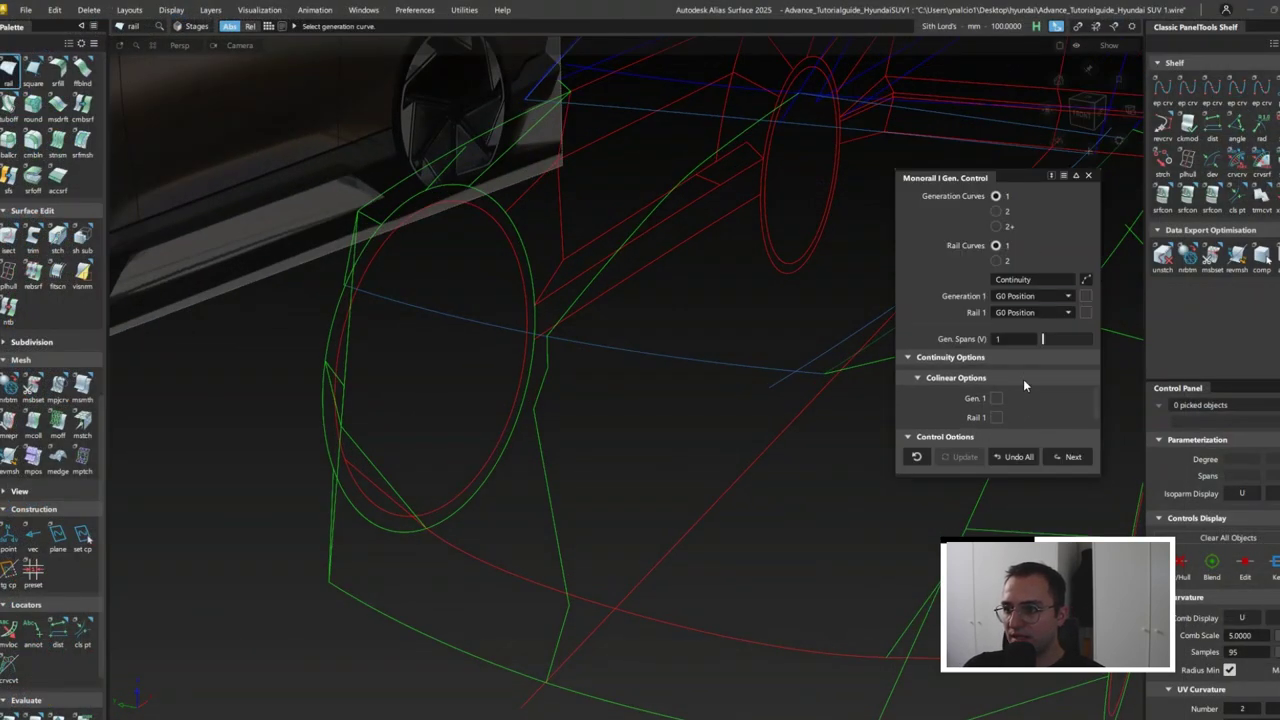
{"action": "left_click", "coordinate": [591, 348]}
{"action": "left_click", "coordinate": [583, 396]}
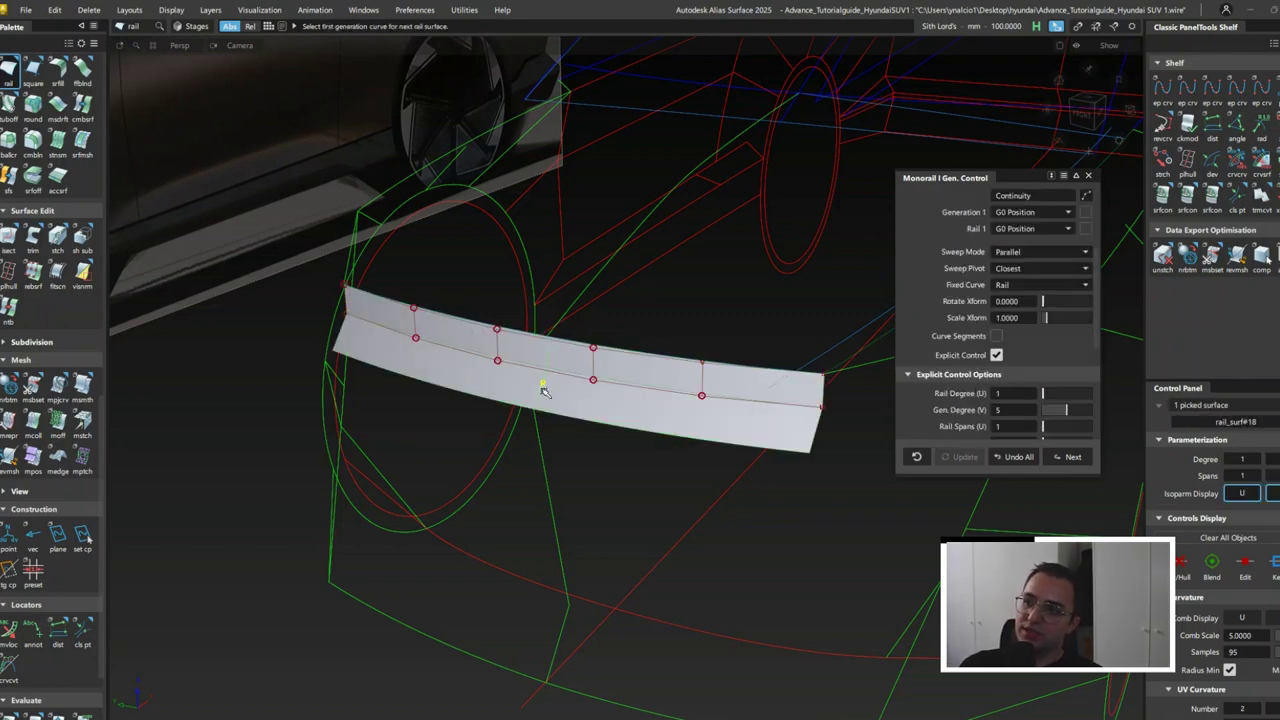
{"action": "left_click", "coordinate": [591, 437]}
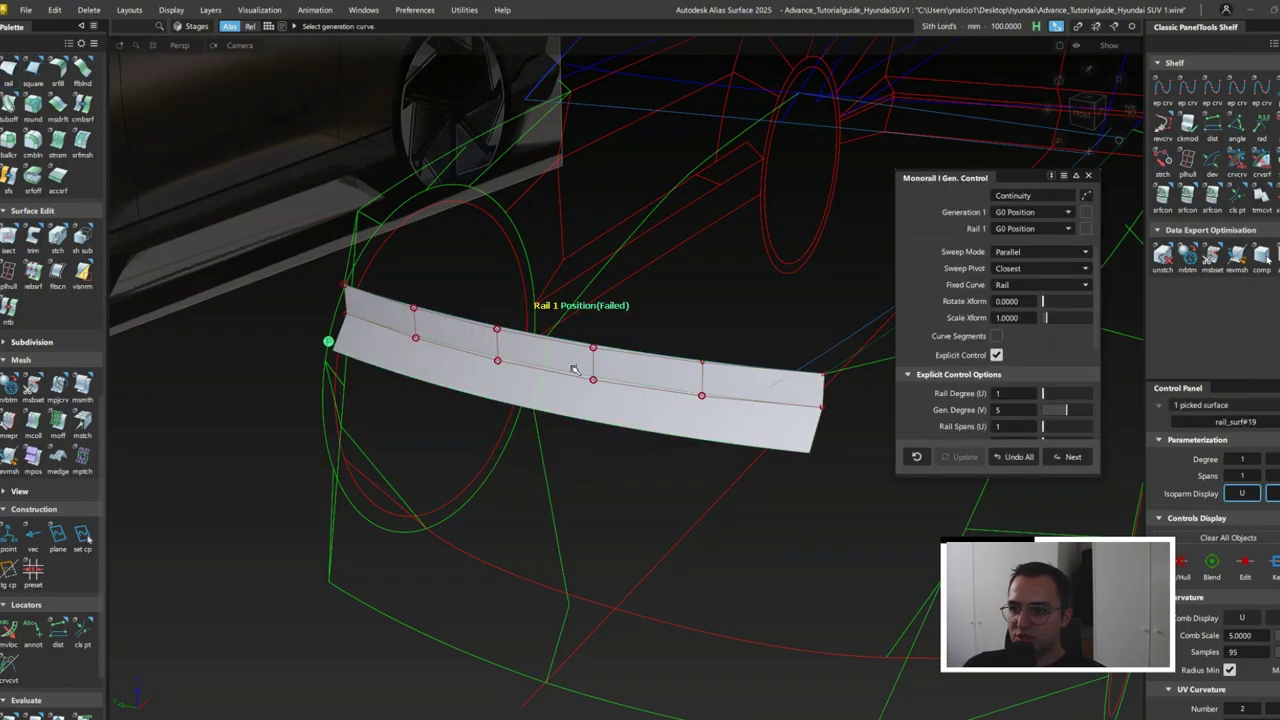
{"action": "left_click", "coordinate": [561, 465]}
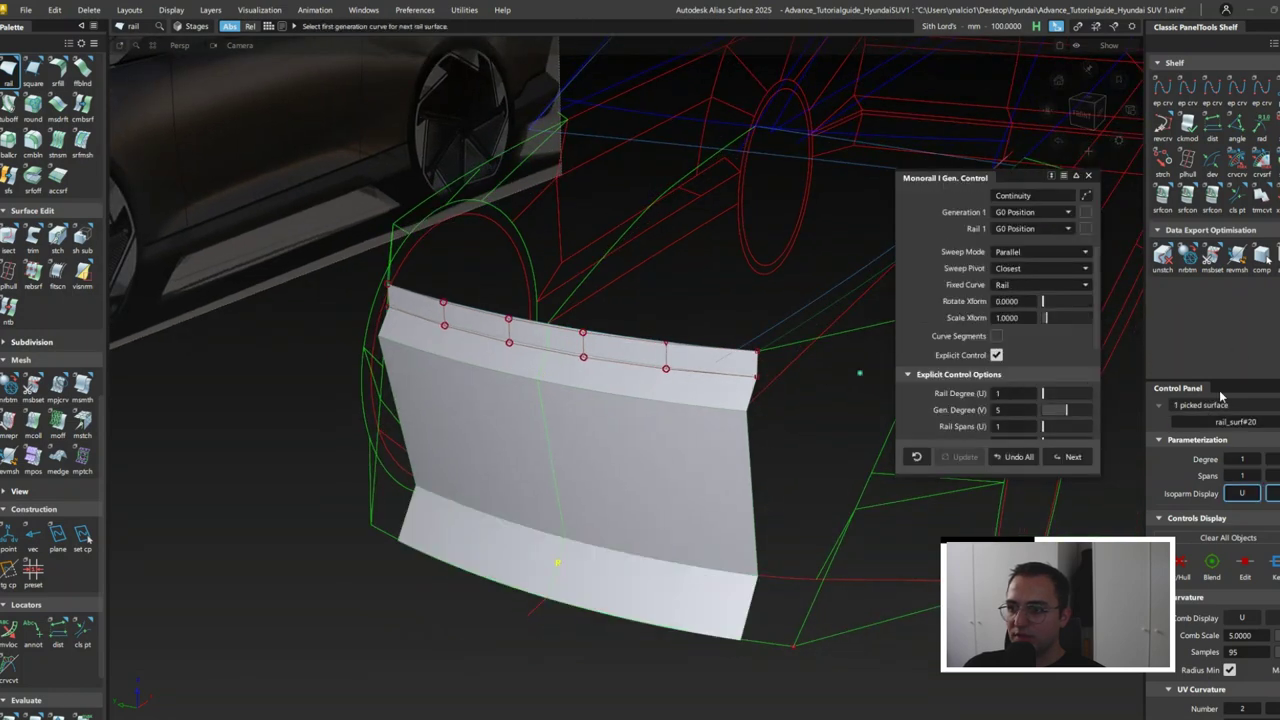
- Sweep matching Rail surfaces from the front fascia's side edges along the corner curve toward the front wheel arch
{"action": "left_click_drag", "start_coordinate": [771, 340], "coordinate": [651, 400], "text": "alt+shift"}
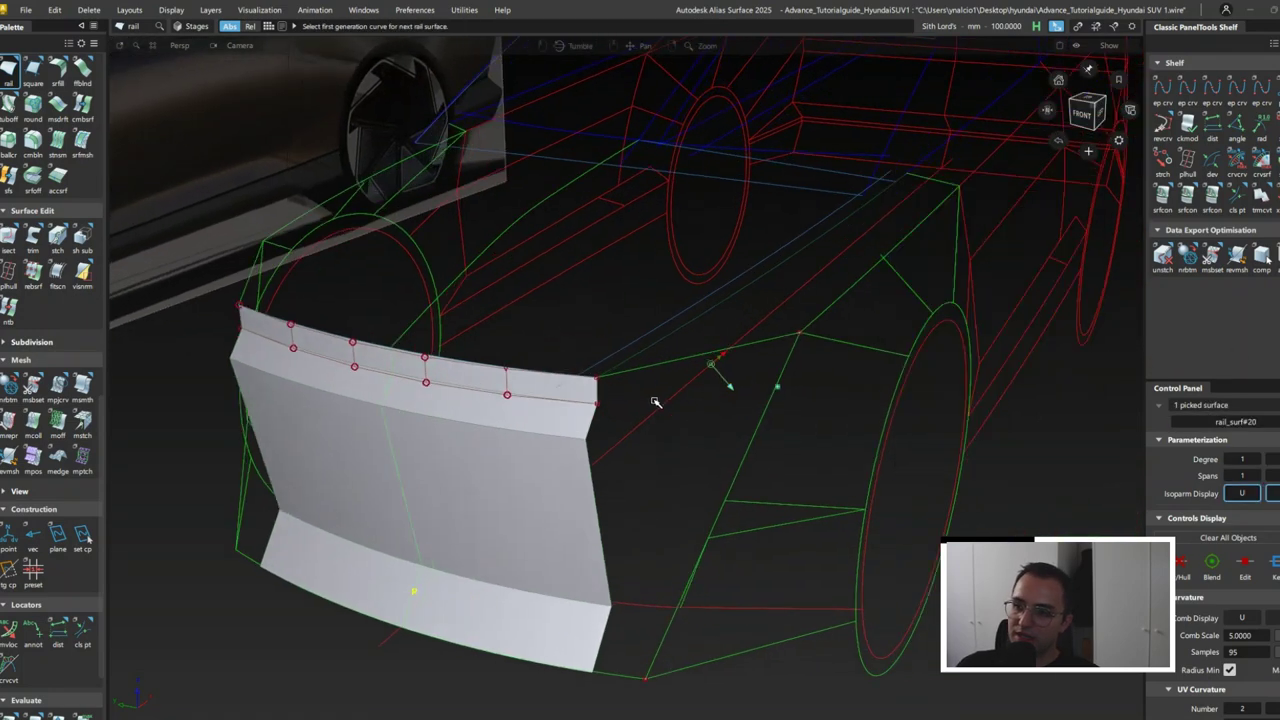
{"action": "left_click", "coordinate": [622, 372]}
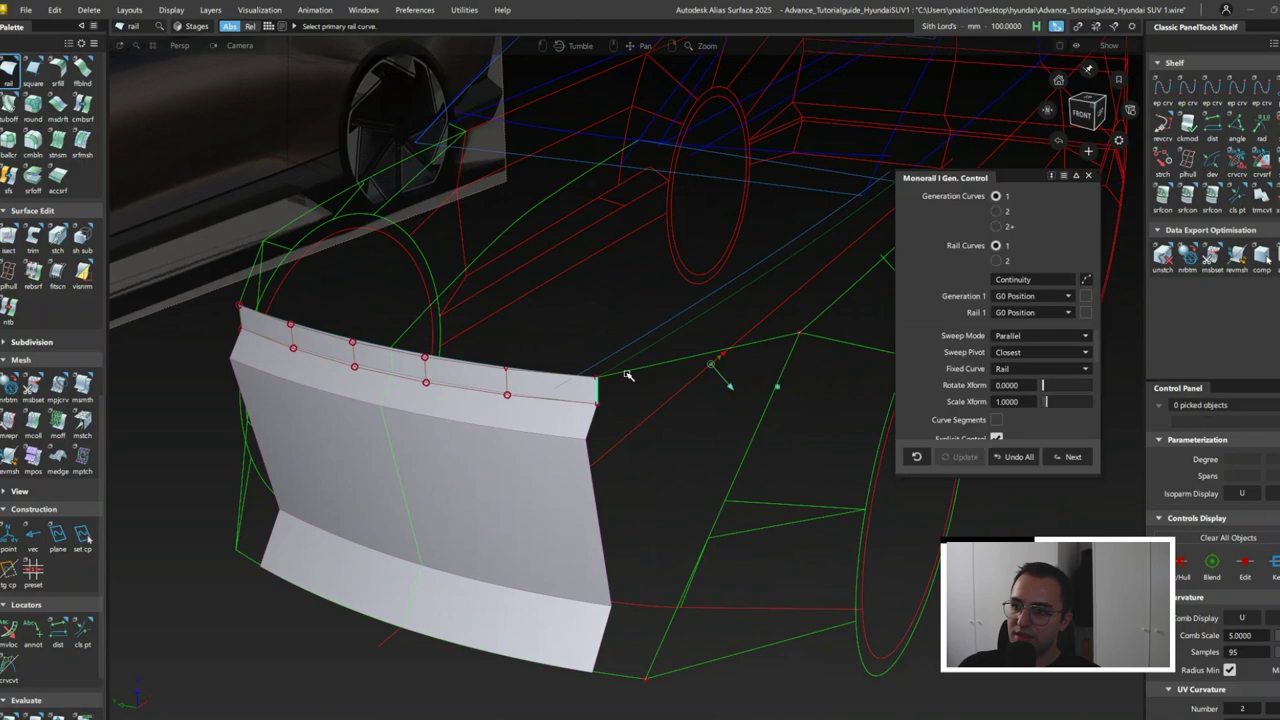
{"action": "left_click", "coordinate": [608, 512]}
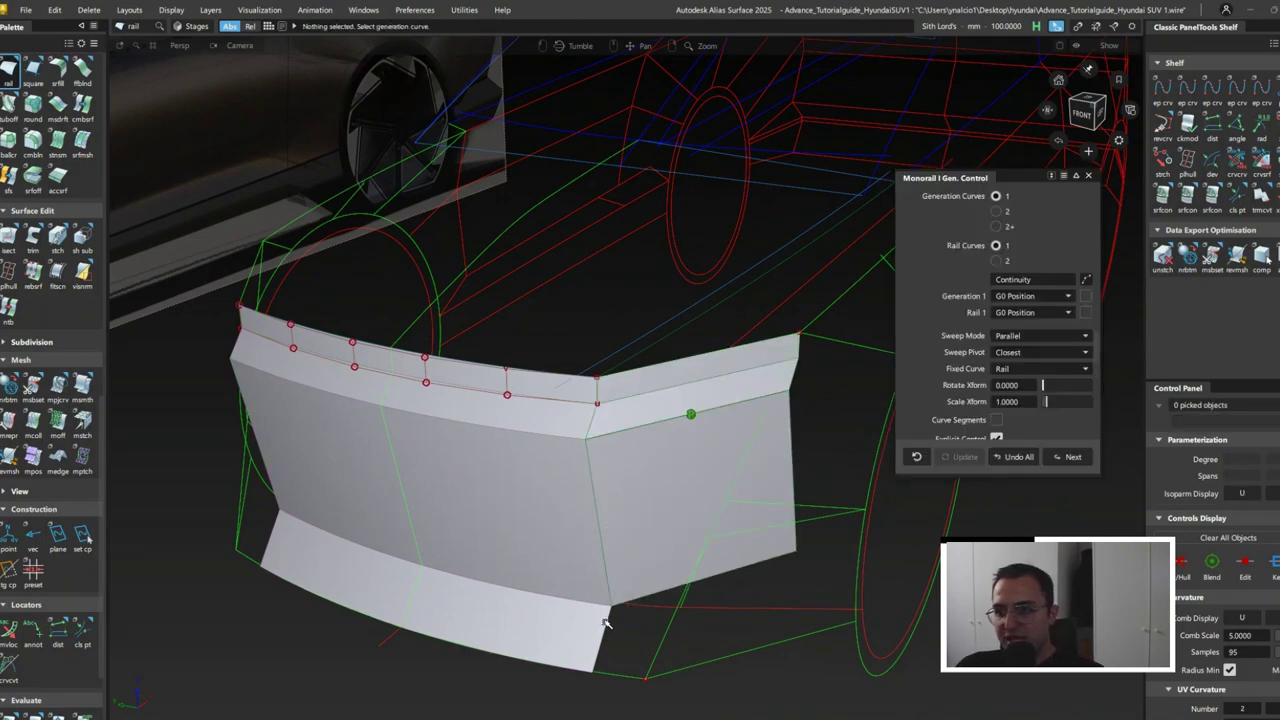
{"action": "left_click", "coordinate": [604, 622]}
- Build a Square surface between the front corner diagonal and the wheel arch, bounded by the fender and lower bumper curves
{"action": "key", "text": "s"}
{"action": "left_click_drag", "start_coordinate": [737, 491], "coordinate": [623, 420], "text": "alt+shift"}
{"action": "left_click", "coordinate": [623, 420]}
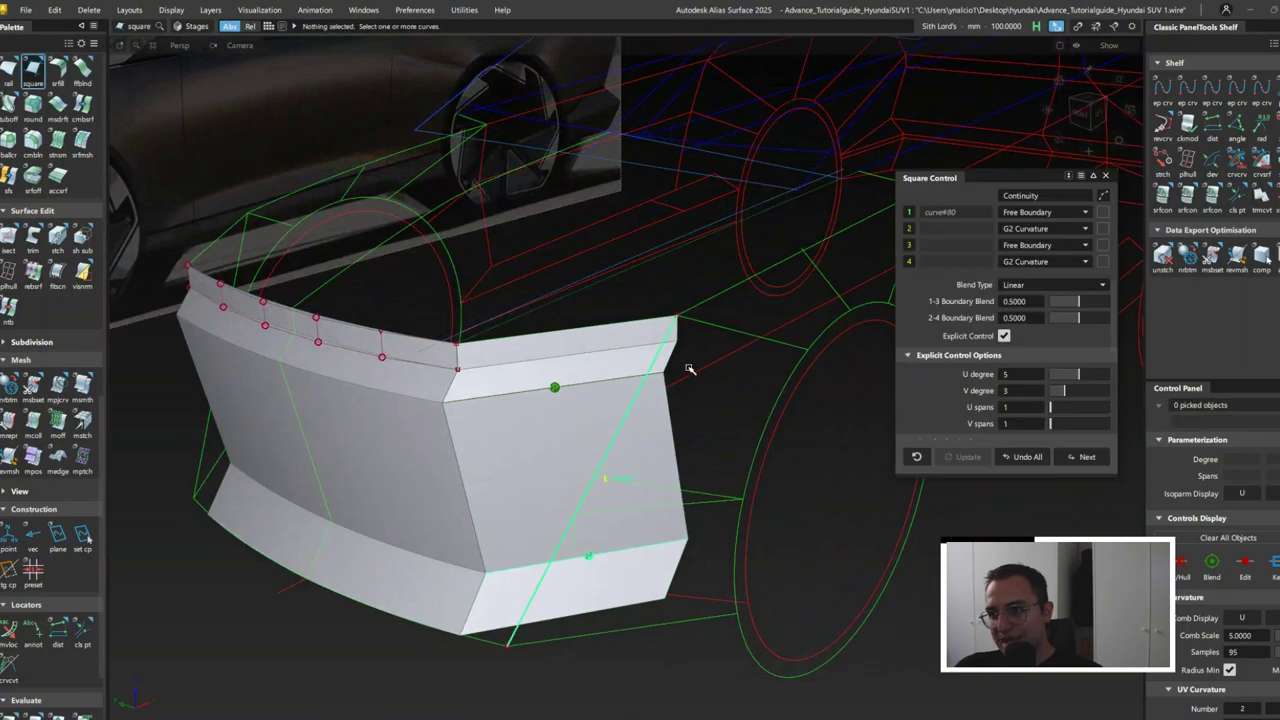
{"action": "left_click", "coordinate": [688, 620]}
{"action": "left_click_drag", "start_coordinate": [688, 620], "coordinate": [598, 291], "text": "alt+shift"}
- Try to skin a surface from the front fascia's upper edge to the line at the base of the windshield
{"action": "left_click_drag", "start_coordinate": [527, 312], "coordinate": [520, 372], "text": "ctrl+shift"}
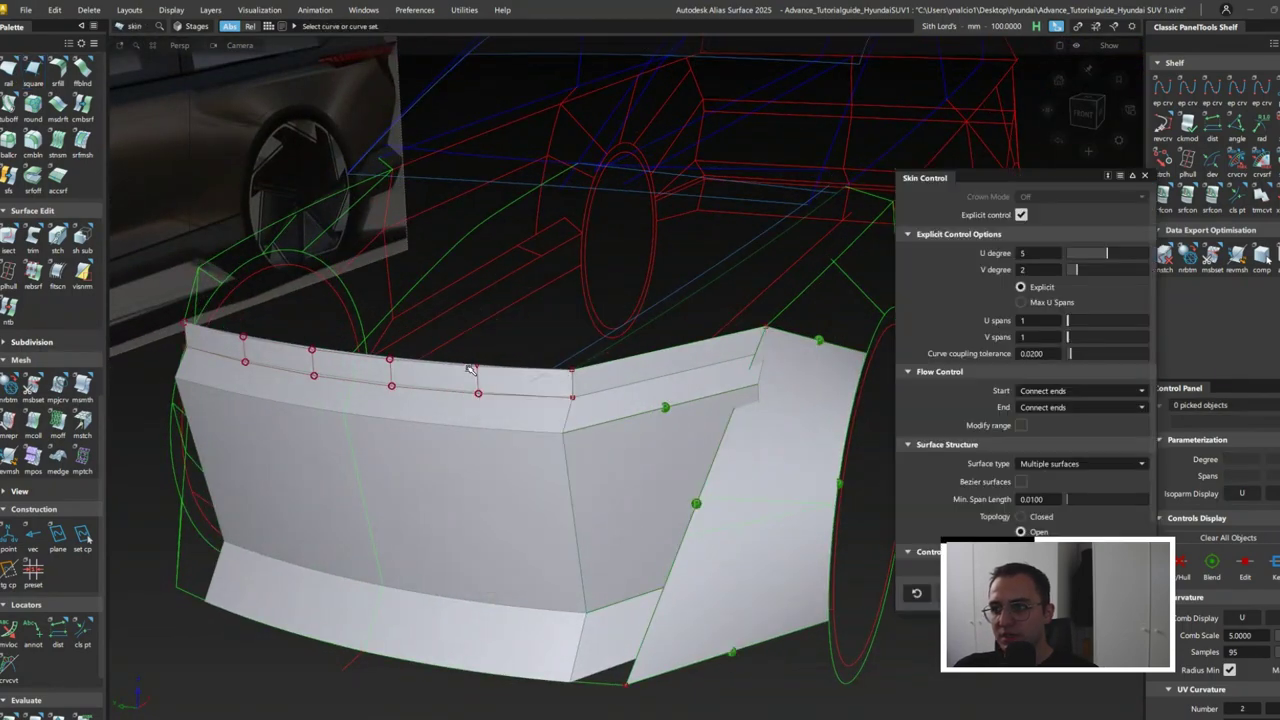
{"action": "left_click", "coordinate": [520, 372]}
{"action": "left_click", "coordinate": [530, 378]}
{"action": "left_click", "coordinate": [718, 200]}
- Align the blend segment of the hood centre curve to its neighbouring curves with G2 continuity
{"action": "left_click_drag", "start_coordinate": [718, 200], "coordinate": [503, 263], "text": "alt+shift"}
{"action": "left_click", "coordinate": [507, 326]}
{"action": "key", "text": "a"}
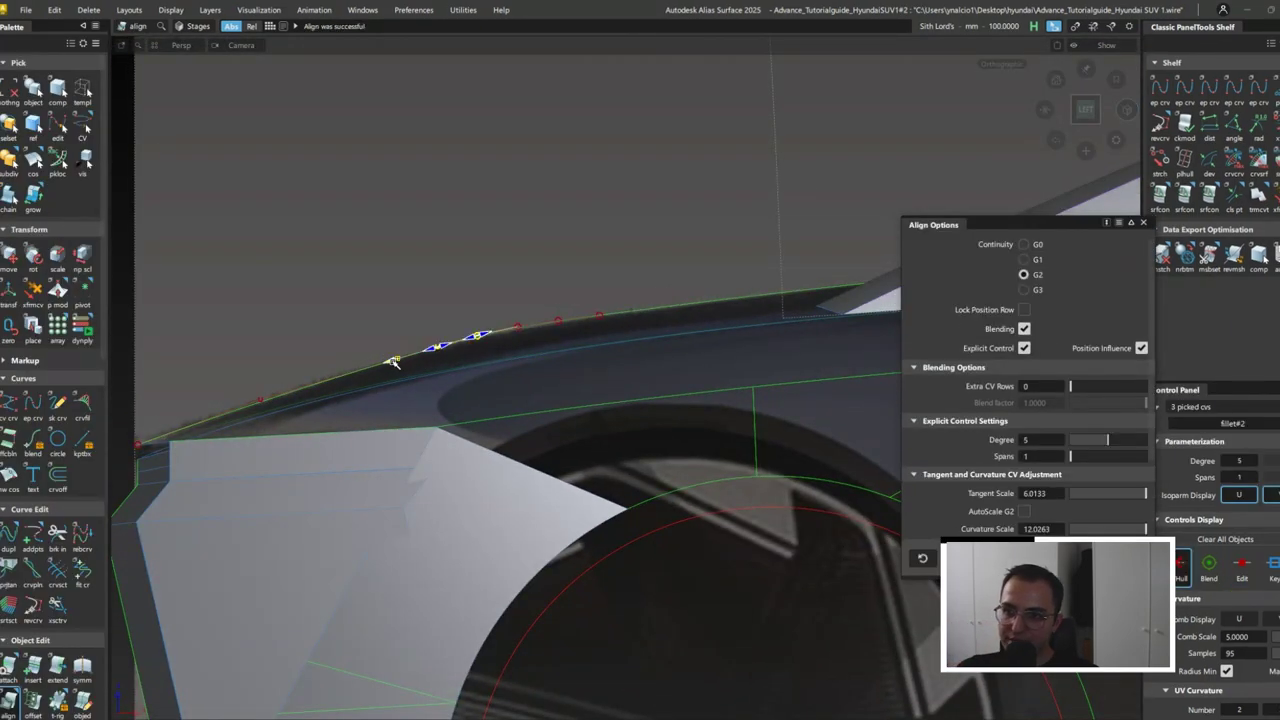
{"action": "left_click", "coordinate": [573, 320]}
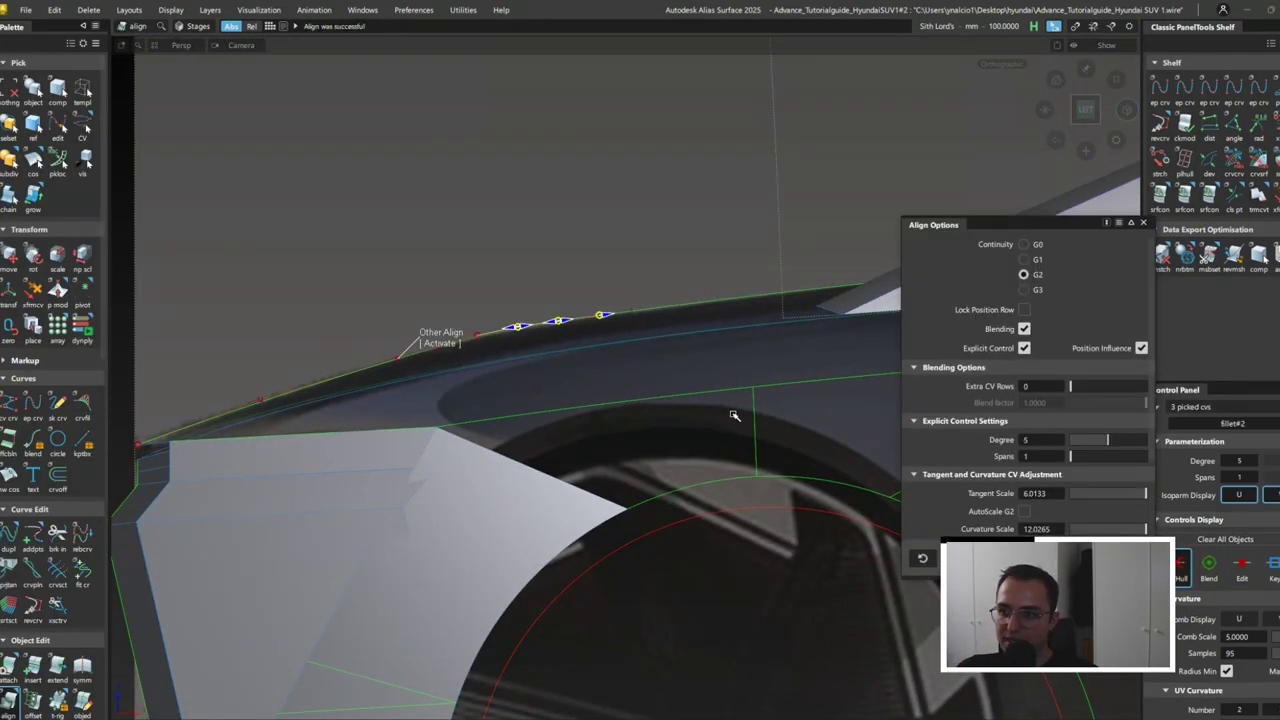
{"action": "mouse_move", "coordinate": [740, 337]}
{"action": "left_mouse_down", "text": "alt+shift"}
{"action": "mouse_move", "coordinate": [640, 406]}
{"action": "mouse_move", "coordinate": [429, 371]}
{"action": "mouse_move", "coordinate": [418, 403]}
{"action": "mouse_move", "coordinate": [334, 257]}
{"action": "mouse_move", "coordinate": [547, 218]}
{"action": "mouse_move", "coordinate": [671, 363]}
{"action": "mouse_move", "coordinate": [655, 356]}
{"action": "left_mouse_up", "text": "alt+shift"}
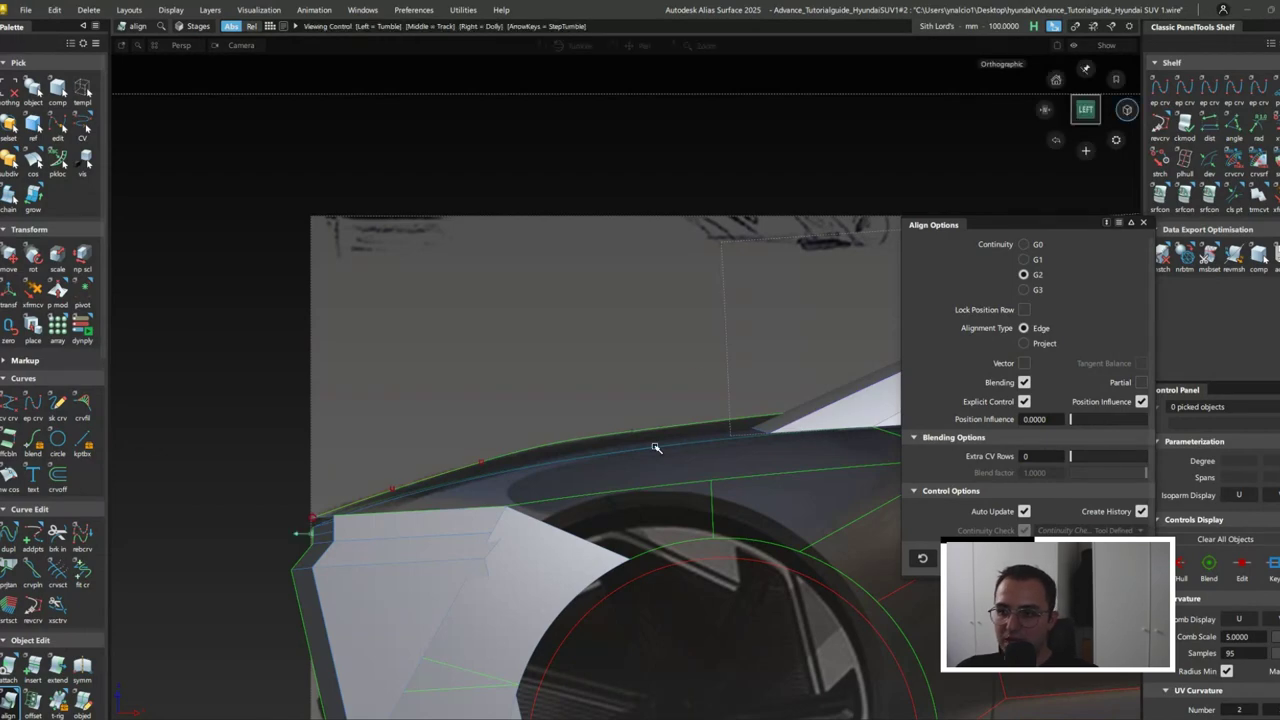
- Remove the blend segment between the front and rear parts of the hood centre curve and hide the surfaces
{"action": "left_click_drag", "start_coordinate": [609, 457], "coordinate": [523, 514], "text": "alt+shift"}
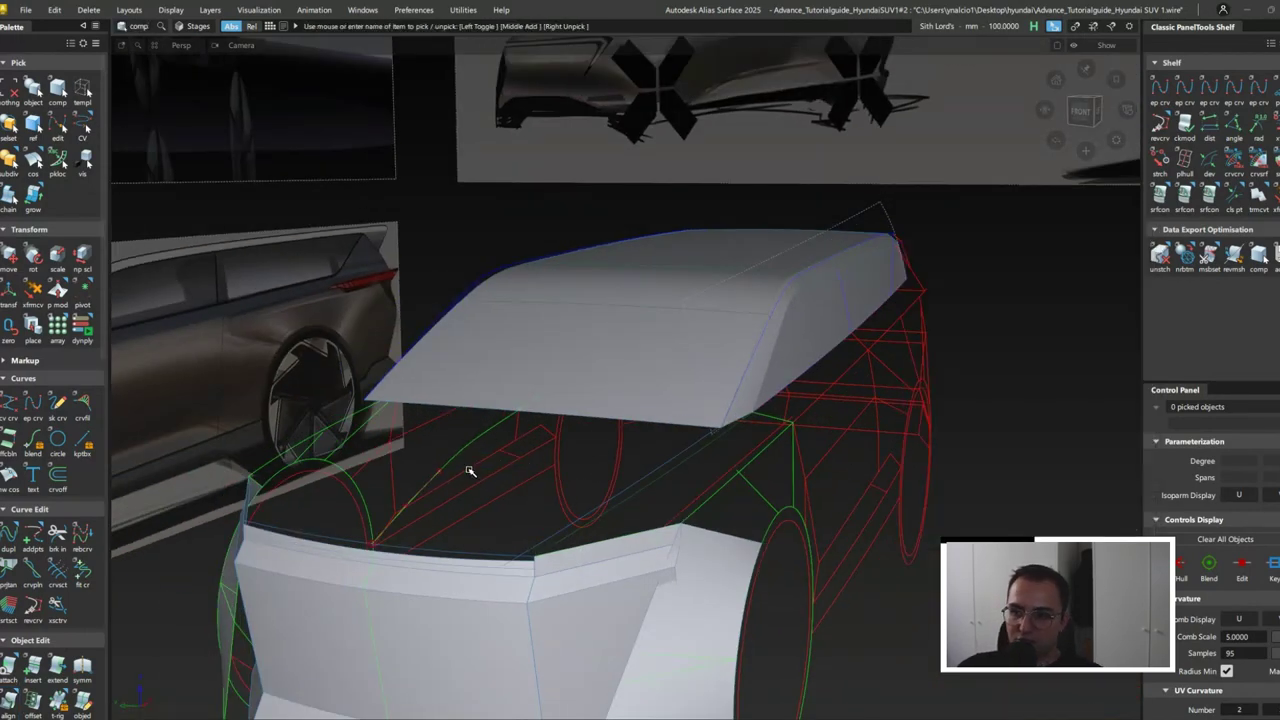
{"action": "left_click_drag", "start_coordinate": [470, 471], "coordinate": [333, 463], "text": "alt+shift"}
{"action": "left_click_drag", "start_coordinate": [528, 433], "coordinate": [370, 415], "text": "alt+shift"}
{"action": "left_click", "coordinate": [601, 417]}
{"action": "left_click", "coordinate": [299, 434]}
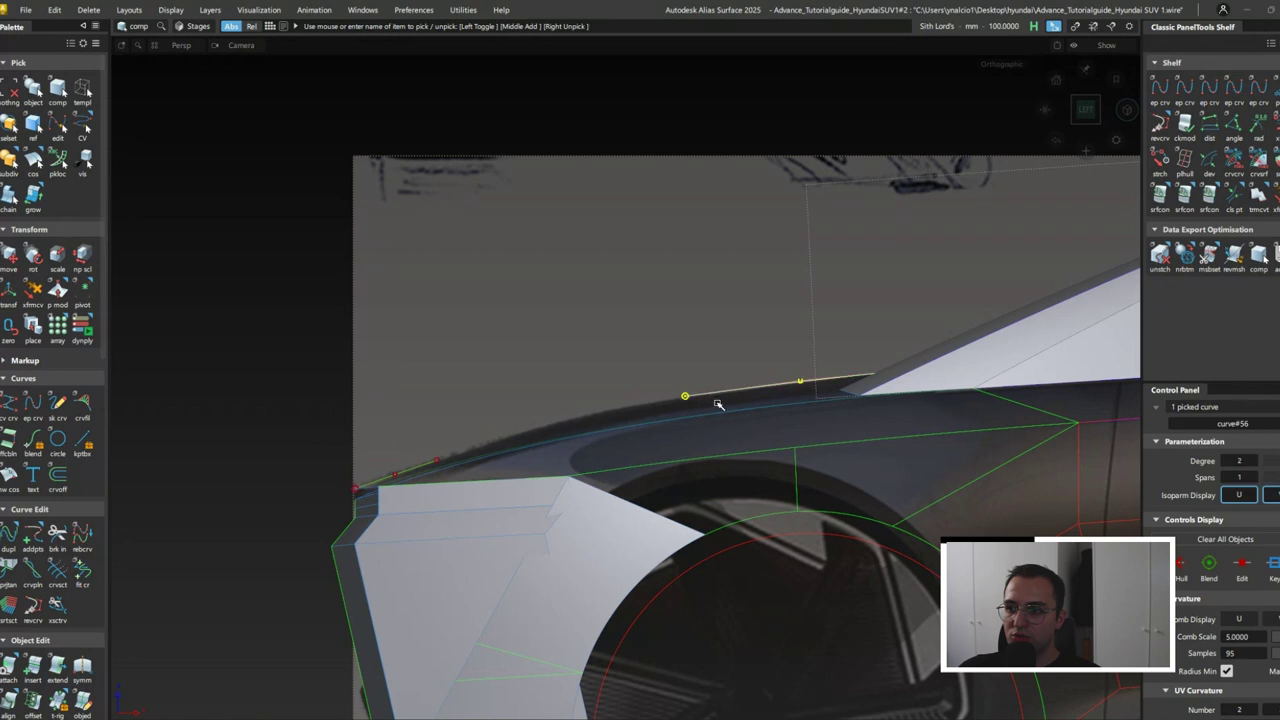
{"action": "left_click_drag", "start_coordinate": [718, 404], "coordinate": [986, 400]}
{"action": "left_click", "coordinate": [616, 390]}
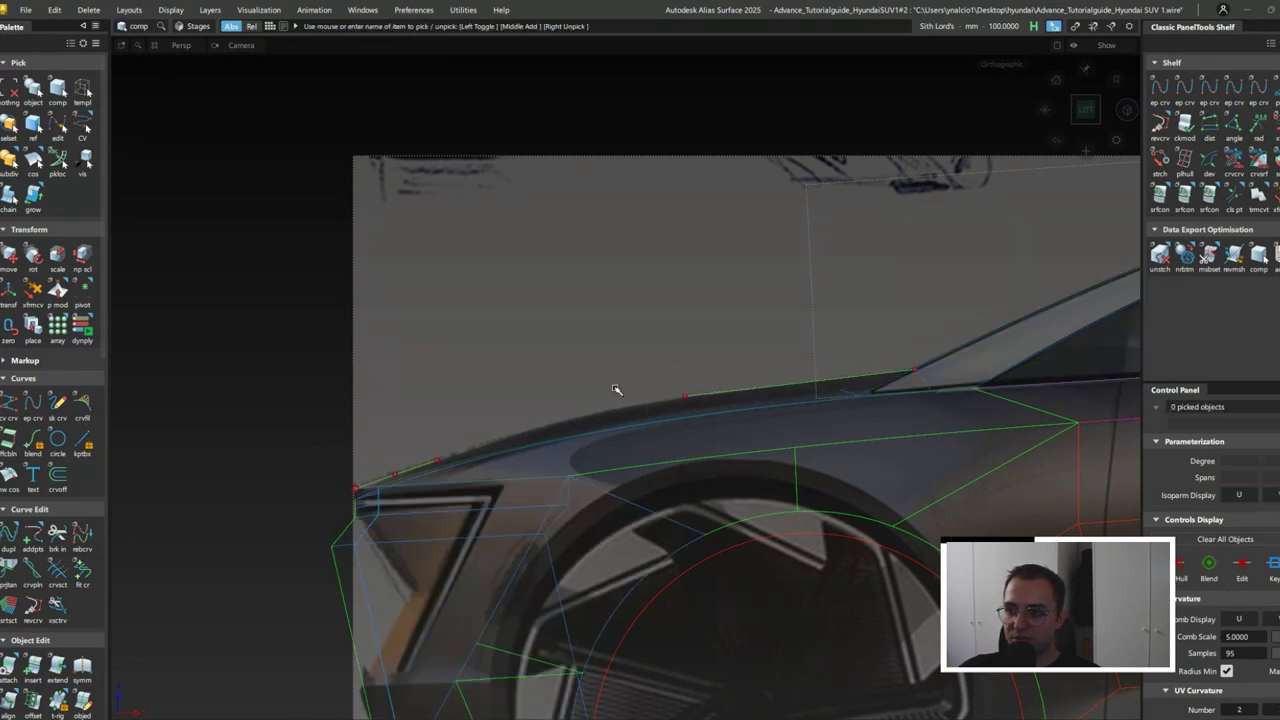
- Reshape the hood centre curve by moving its CVs and rotating its front segment to follow the hood silhouette in the side sketch
{"action": "key", "text": "m"}
{"action": "left_click", "coordinate": [616, 390]}
{"action": "key", "text": "m"}
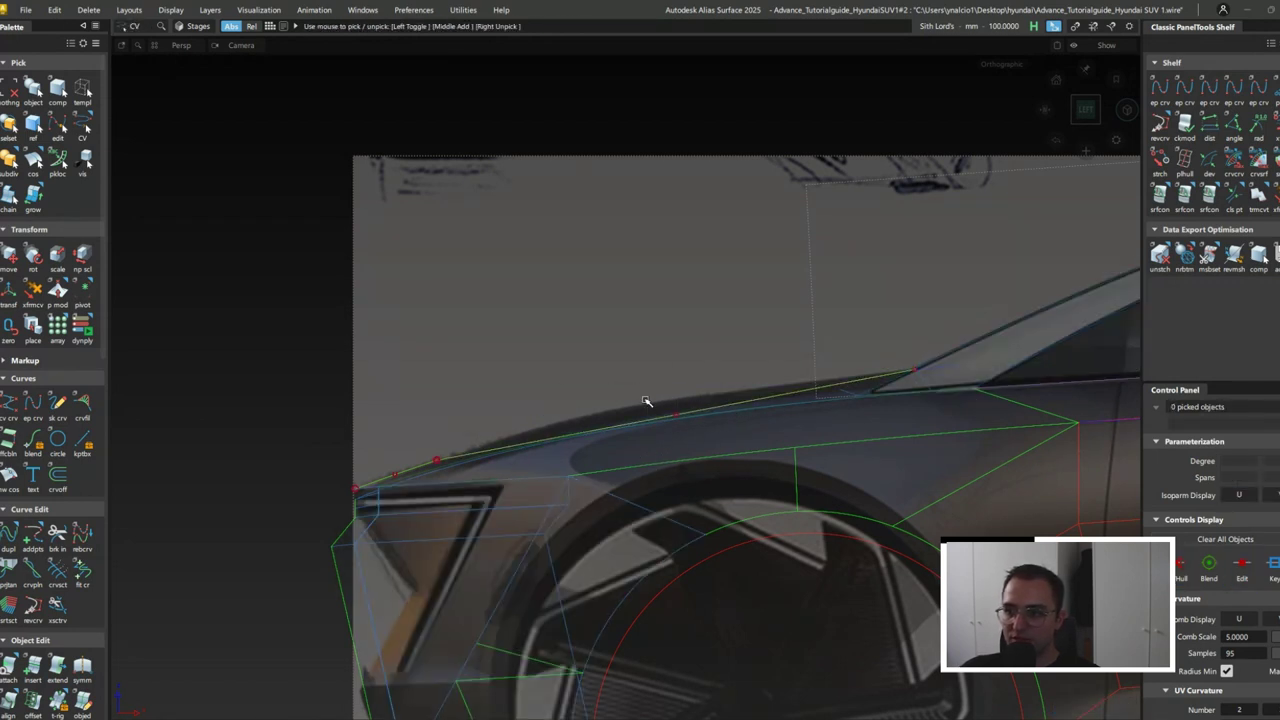
{"action": "right_click_drag", "start_coordinate": [649, 400], "coordinate": [702, 328]}
{"action": "left_click_drag", "start_coordinate": [437, 420], "coordinate": [434, 420], "text": "ctrl+shift"}
{"action": "middle_click_drag", "start_coordinate": [434, 420], "coordinate": [441, 415], "text": "ctrl+shift"}
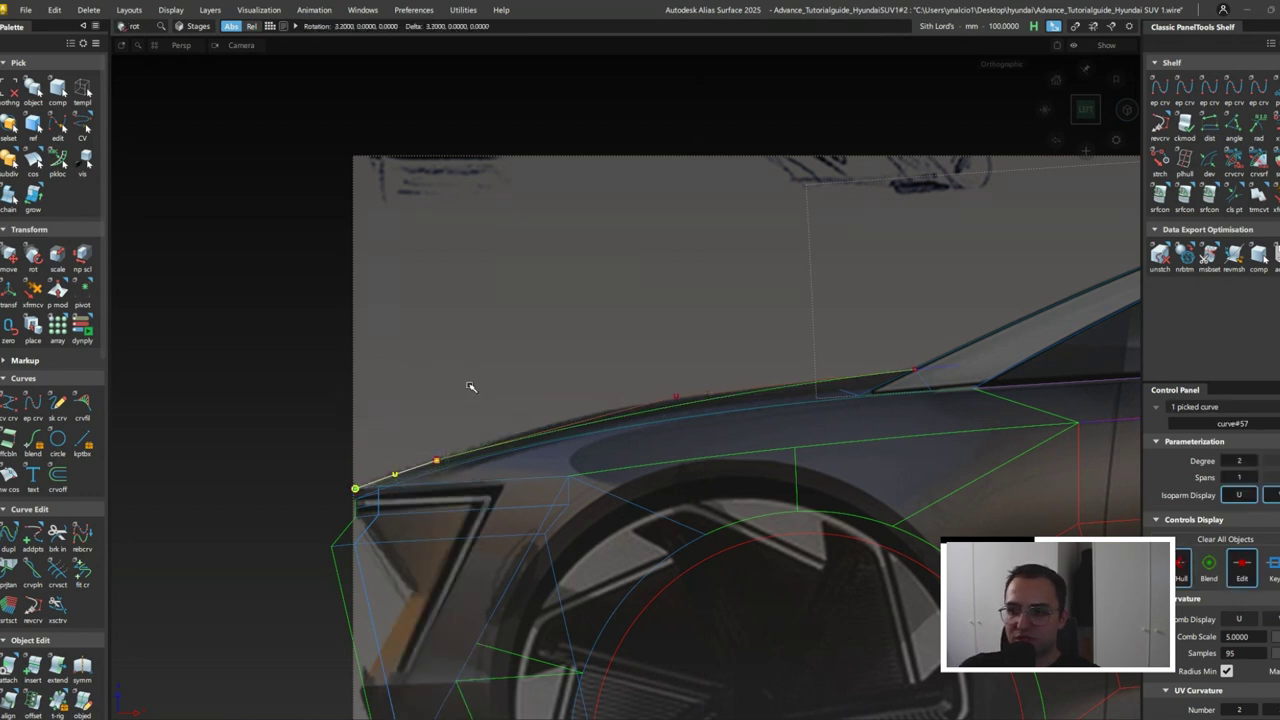
{"action": "mouse_move", "coordinate": [460, 353]}
{"action": "left_mouse_down", "text": "ctrl+shift"}
{"action": "mouse_move", "coordinate": [457, 451]}
{"action": "mouse_move", "coordinate": [622, 510]}
{"action": "mouse_move", "coordinate": [773, 506]}
{"action": "mouse_move", "coordinate": [694, 400]}
{"action": "mouse_move", "coordinate": [620, 450]}
{"action": "mouse_move", "coordinate": [520, 471]}
{"action": "mouse_move", "coordinate": [691, 500]}
{"action": "mouse_move", "coordinate": [886, 434]}
{"action": "mouse_move", "coordinate": [660, 405]}
{"action": "mouse_move", "coordinate": [665, 418]}
{"action": "mouse_move", "coordinate": [533, 249]}
{"action": "mouse_move", "coordinate": [480, 110]}
{"action": "left_mouse_up", "text": "ctrl+shift"}
{"action": "left_click", "coordinate": [440, 452]}
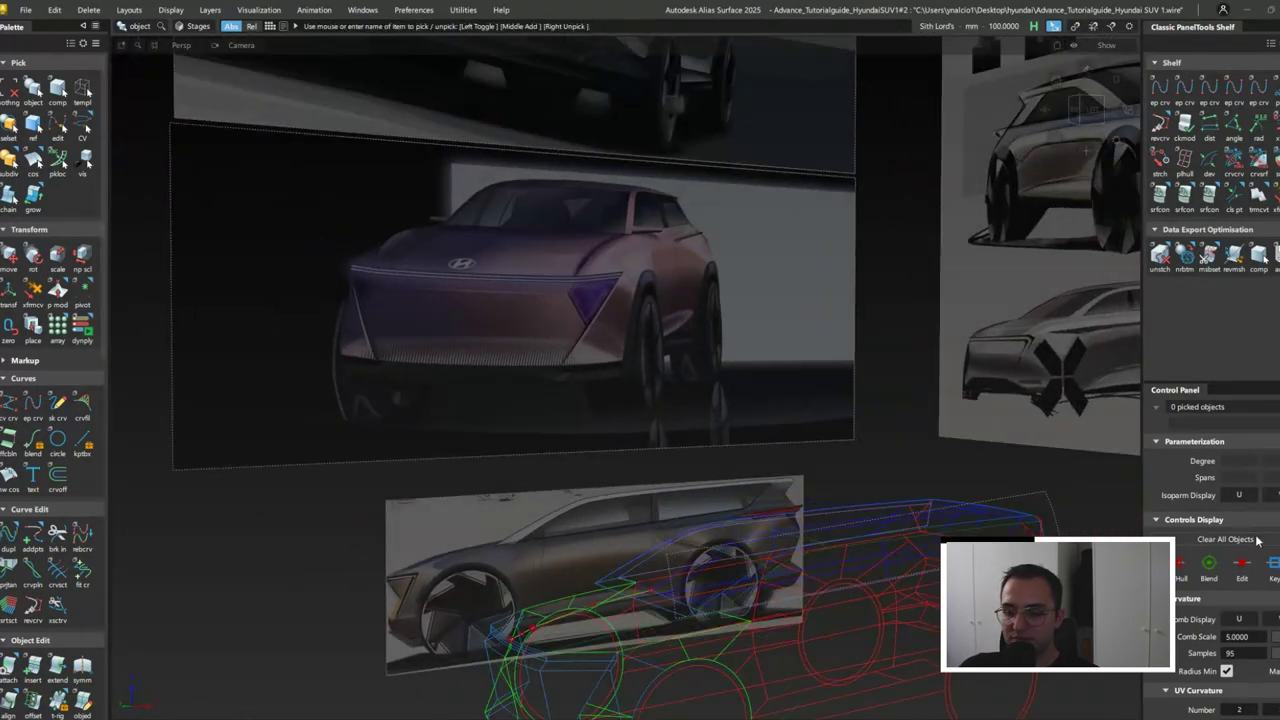
- Position a transverse curve at the junction of the two hood centre curves and sweep it rearward into the hood surface
{"action": "right_click_drag", "start_coordinate": [560, 380], "coordinate": [515, 323], "text": "alt+shift"}
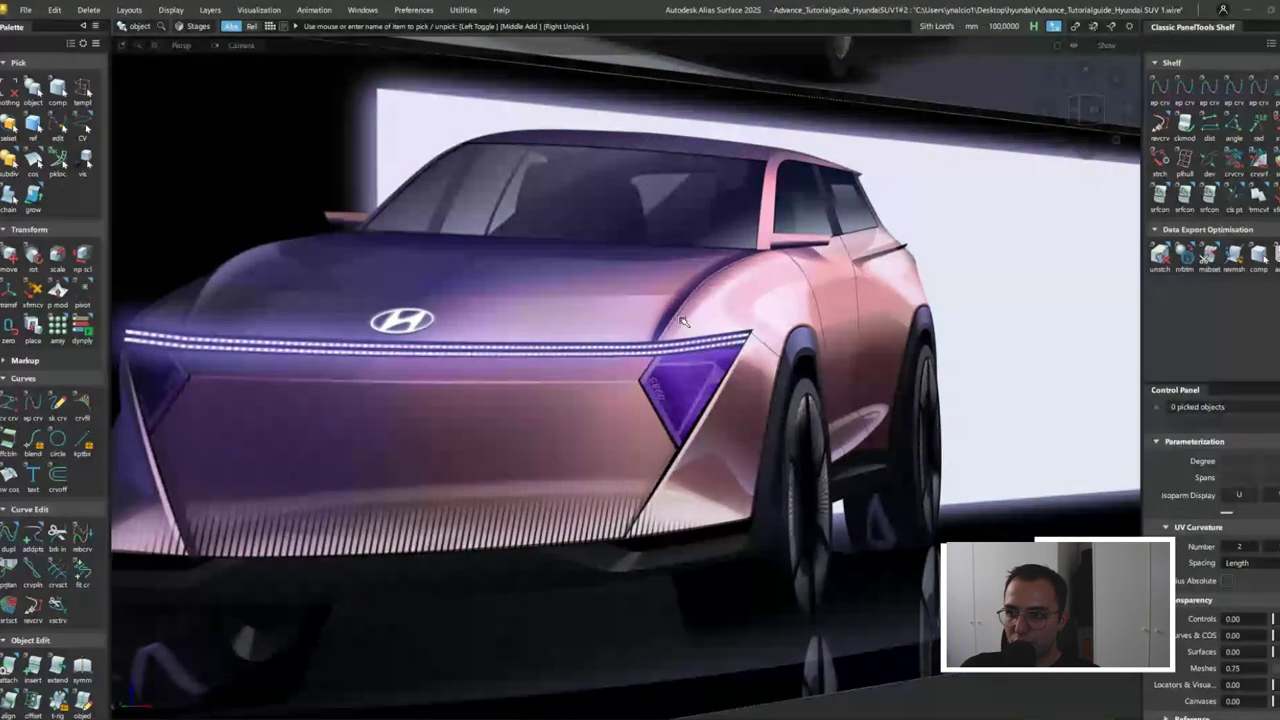
{"action": "right_click_drag", "start_coordinate": [698, 297], "coordinate": [634, 320], "text": "alt+shift"}
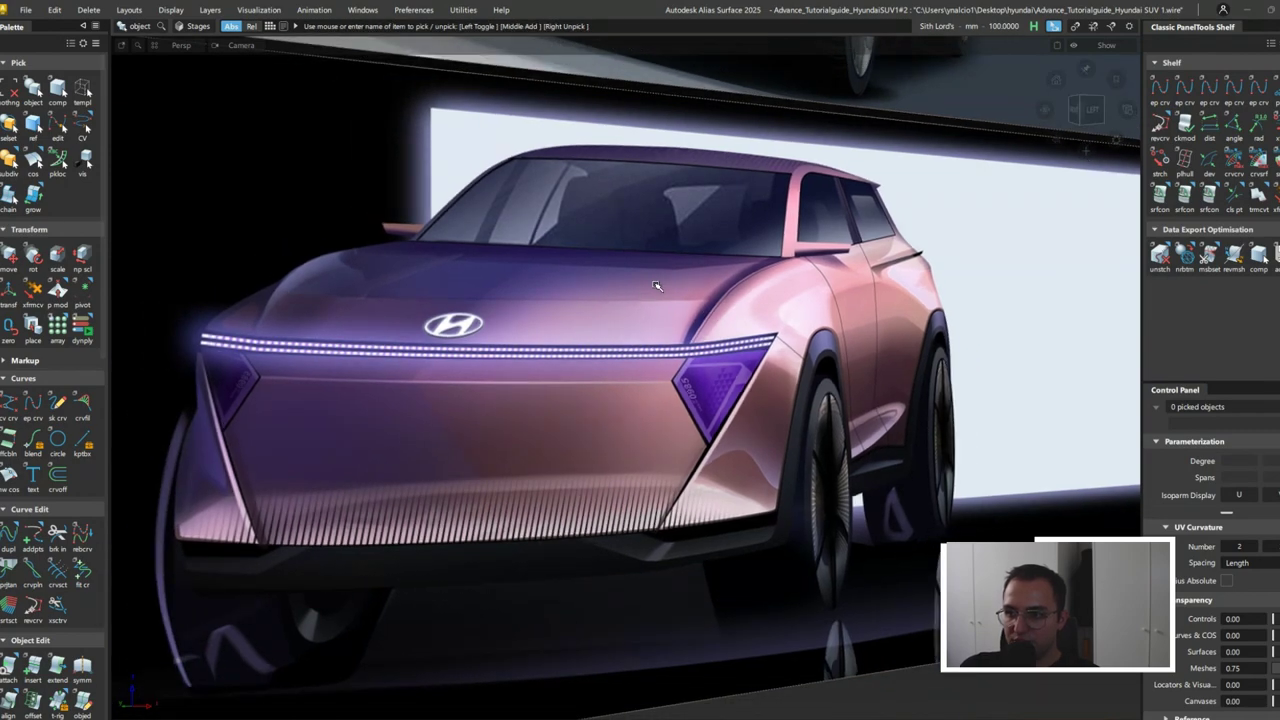
{"action": "mouse_move", "coordinate": [694, 270]}
{"action": "left_mouse_down", "text": "alt+shift"}
{"action": "mouse_move", "coordinate": [467, 313]}
{"action": "mouse_move", "coordinate": [749, 369]}
{"action": "mouse_move", "coordinate": [897, 374]}
{"action": "mouse_move", "coordinate": [857, 347]}
{"action": "mouse_move", "coordinate": [829, 300]}
{"action": "left_mouse_up", "text": "alt+shift"}
{"action": "left_click", "coordinate": [889, 372]}
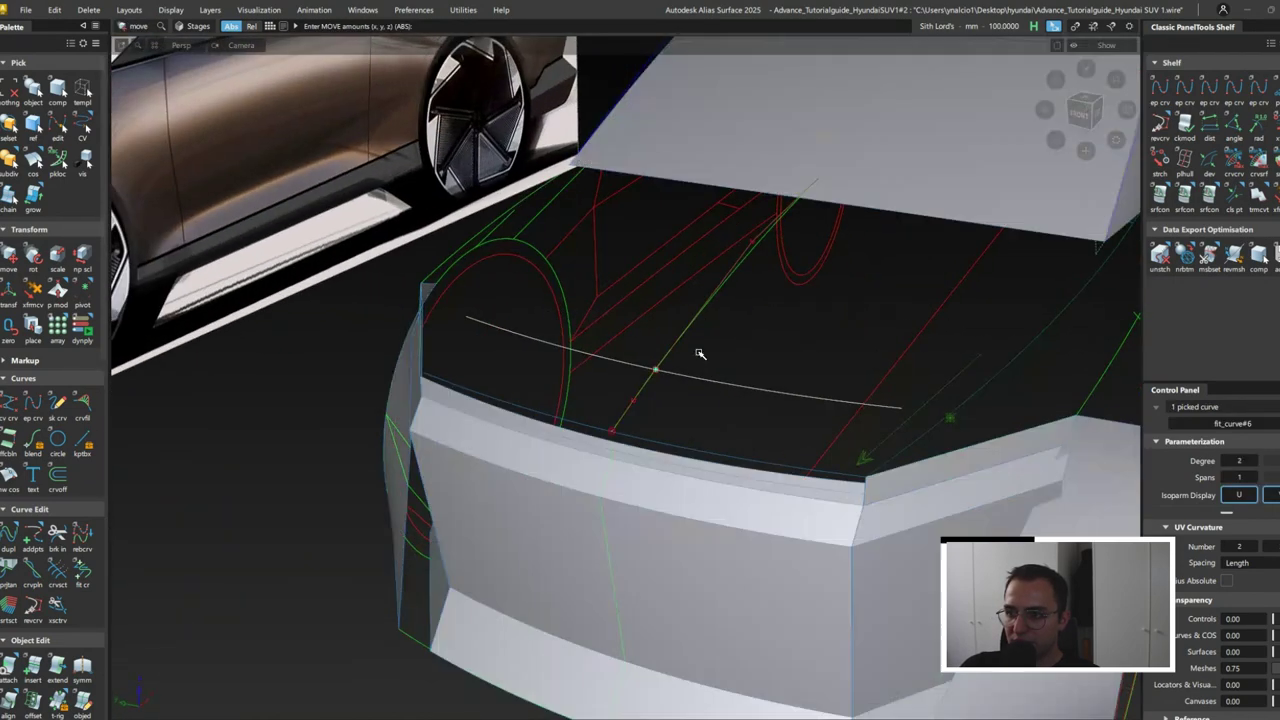
{"action": "left_click_drag", "start_coordinate": [700, 354], "coordinate": [737, 478], "text": "alt+shift"}
{"action": "left_click_drag", "start_coordinate": [733, 559], "coordinate": [730, 560], "text": "ctrl+shift"}
{"action": "left_click_drag", "start_coordinate": [623, 466], "coordinate": [637, 508], "text": "alt+shift"}
{"action": "left_click", "coordinate": [700, 435]}
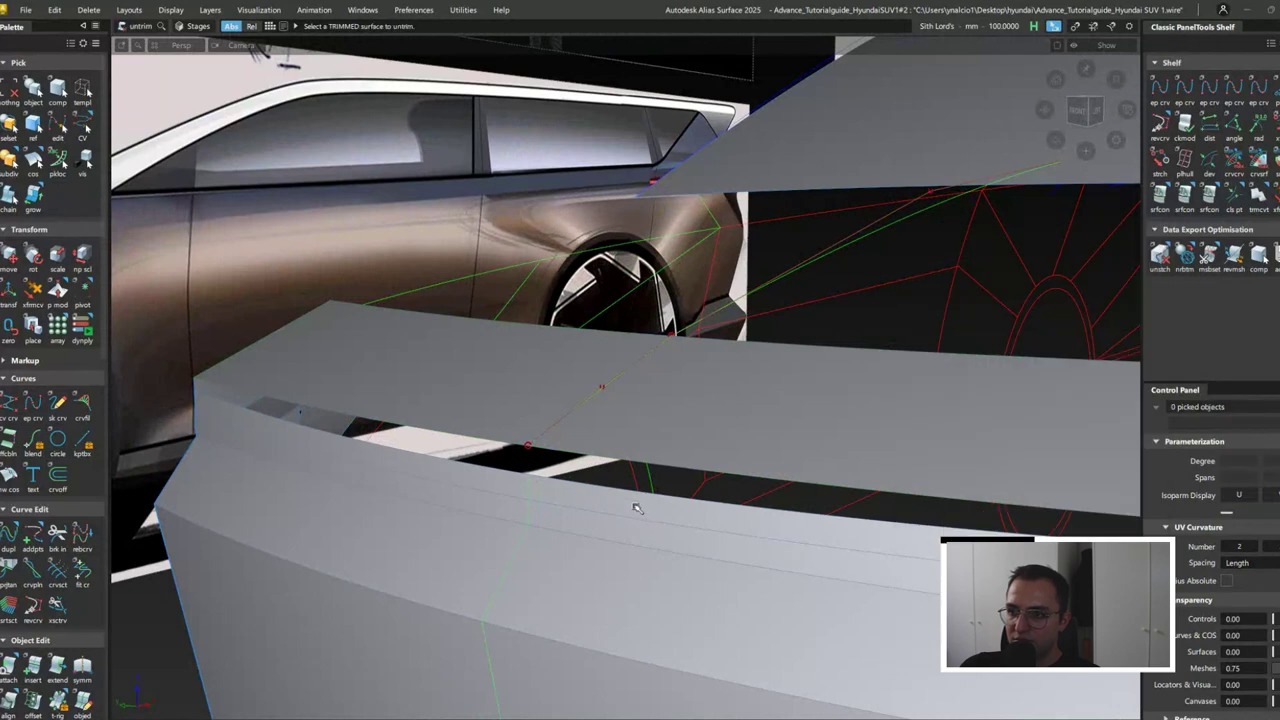
- Untrim the band surface along the front fascia's upper edge and reduce its V degree
{"action": "left_click", "coordinate": [737, 478]}
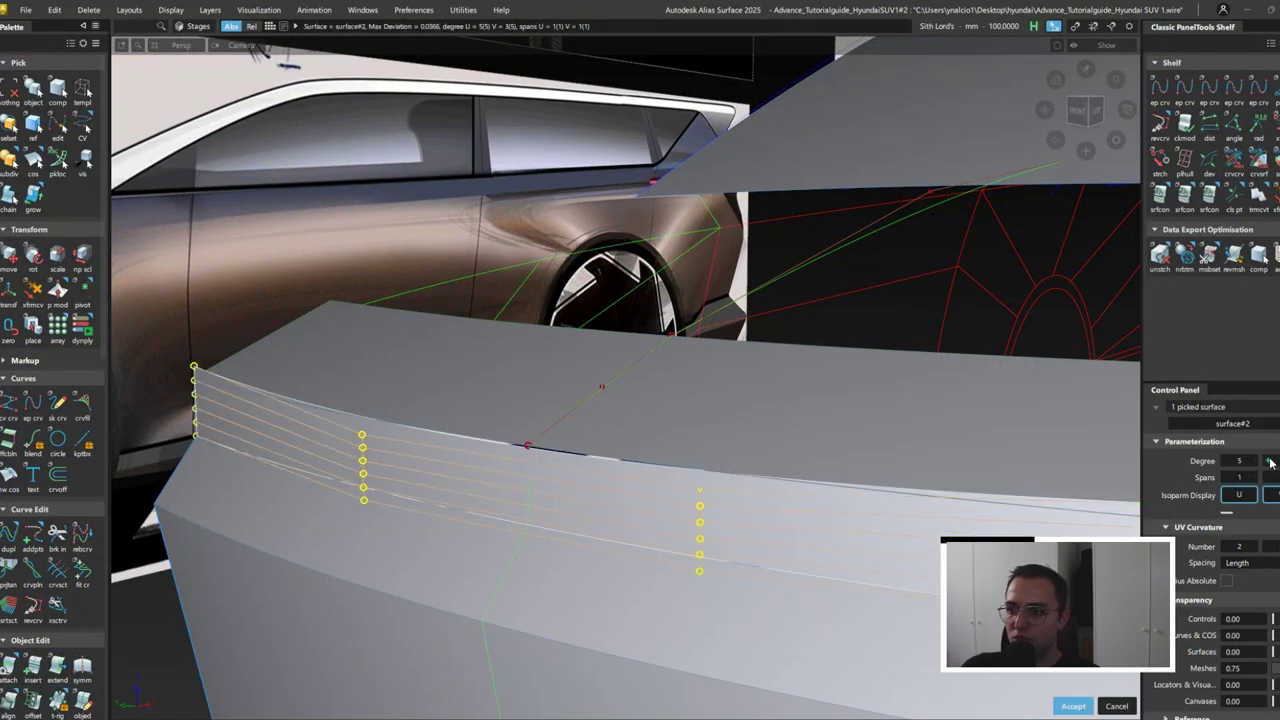
{"action": "left_click", "coordinate": [1073, 706]}
- Rework the hood's Monorail sweep of the transverse curve along the centre curve and adjust its Sweep Pivot option
{"action": "left_click_drag", "start_coordinate": [760, 520], "coordinate": [640, 300], "text": "alt+shift"}
{"action": "key", "text": "r"}
{"action": "left_click", "coordinate": [686, 477]}
{"action": "left_click", "coordinate": [560, 398]}
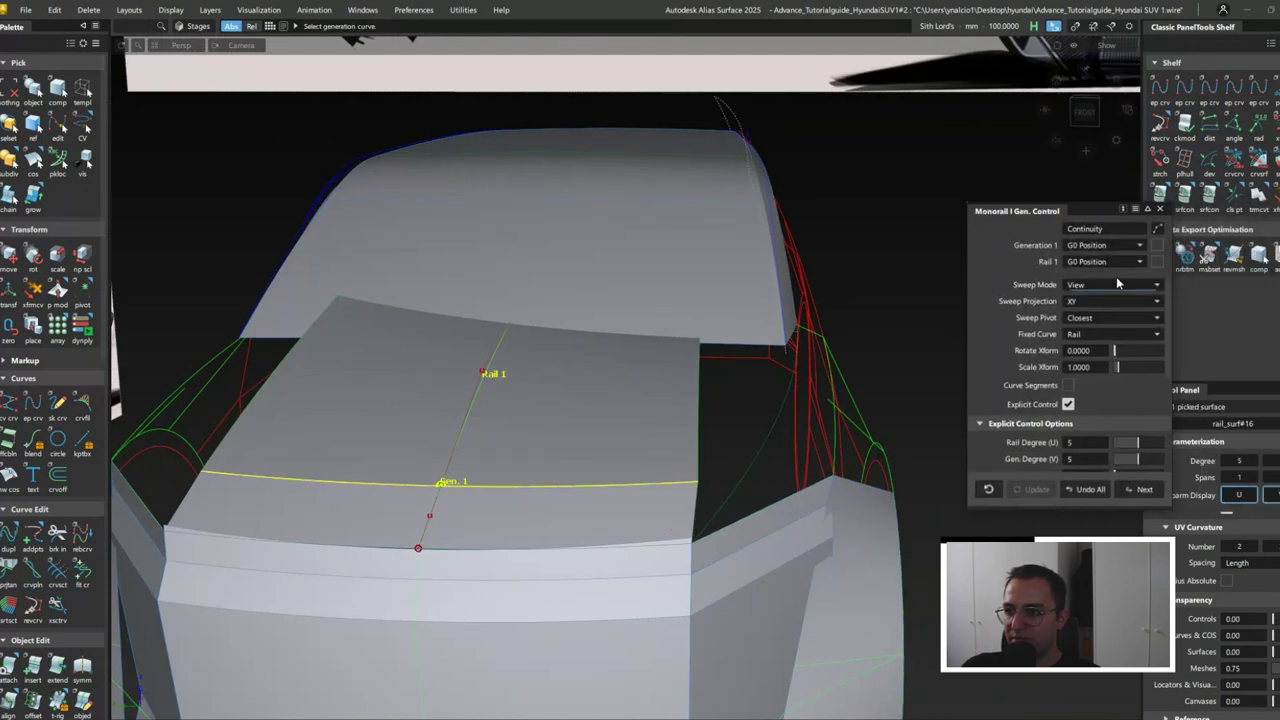
{"action": "left_click", "coordinate": [1096, 317]}
- Skin a surface between the hood's front edge and the fascia's upper edge
{"action": "left_click_drag", "start_coordinate": [623, 415], "coordinate": [615, 461], "text": "alt+shift"}
{"action": "left_click", "coordinate": [380, 490]}
{"action": "left_click", "coordinate": [380, 487]}
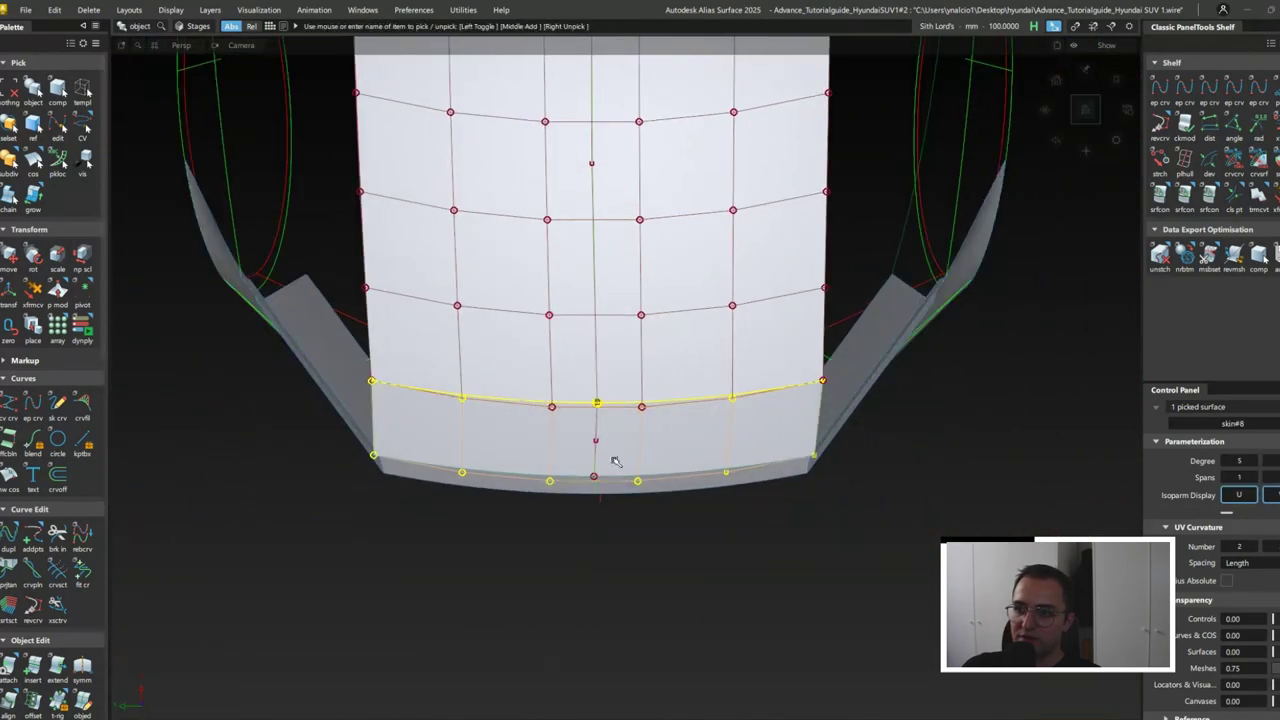
- Isolate the two hood centre curves and try to line up their CVs on the vehicle's centreline
{"action": "left_click", "coordinate": [600, 366]}
{"action": "left_click", "coordinate": [627, 348]}
{"action": "key", "text": "ctrl+shift+i"}
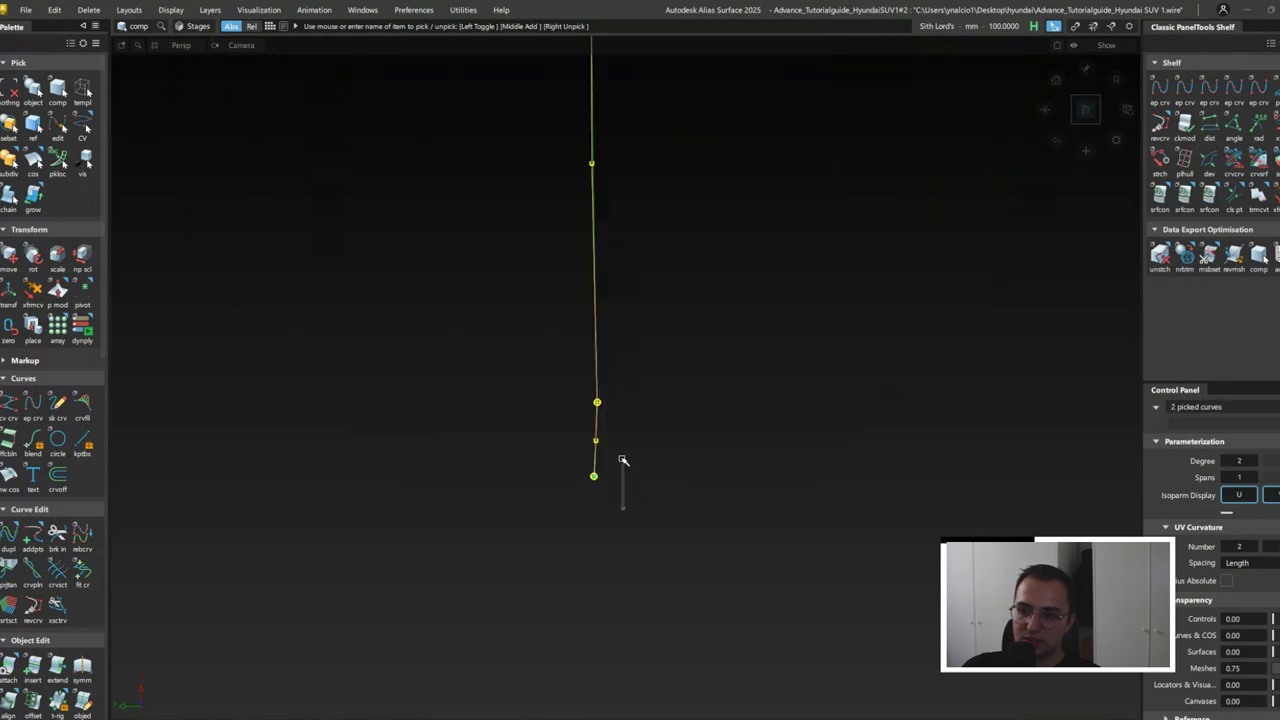
{"action": "left_click_drag", "start_coordinate": [617, 463], "coordinate": [617, 463]}
{"action": "key", "text": "m"}
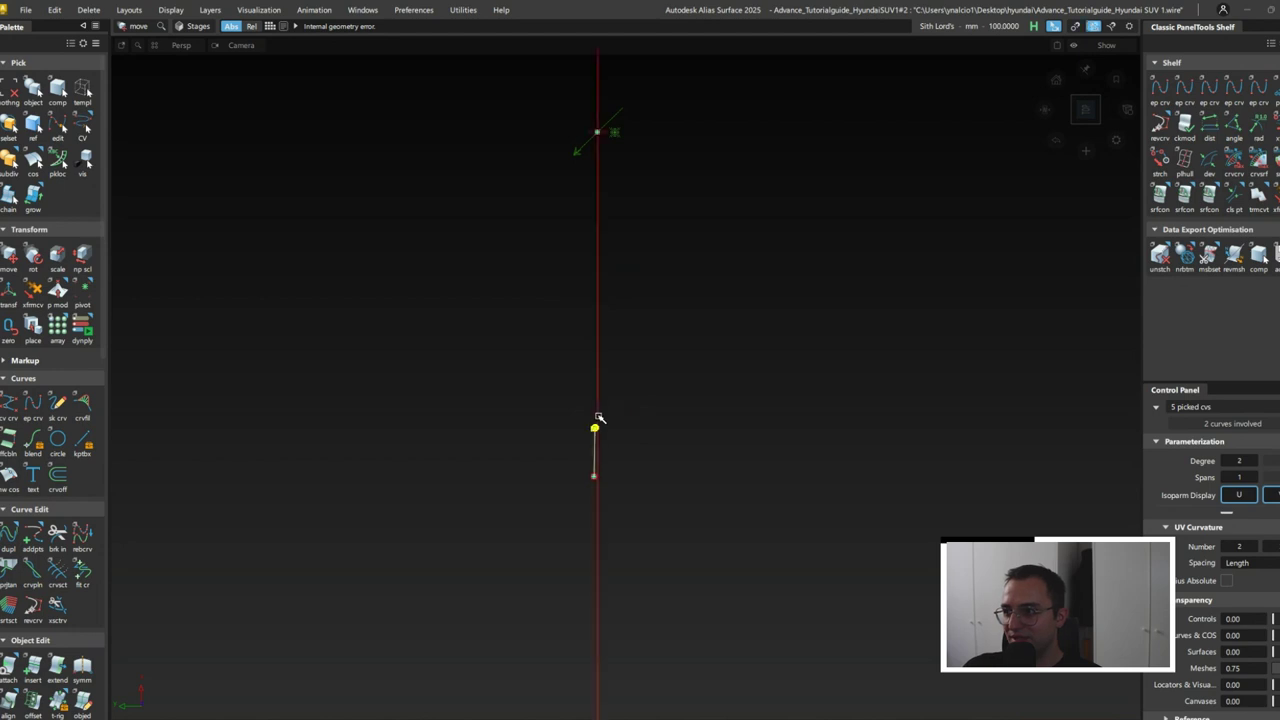
{"action": "key", "text": "ctrl+shift+i"}
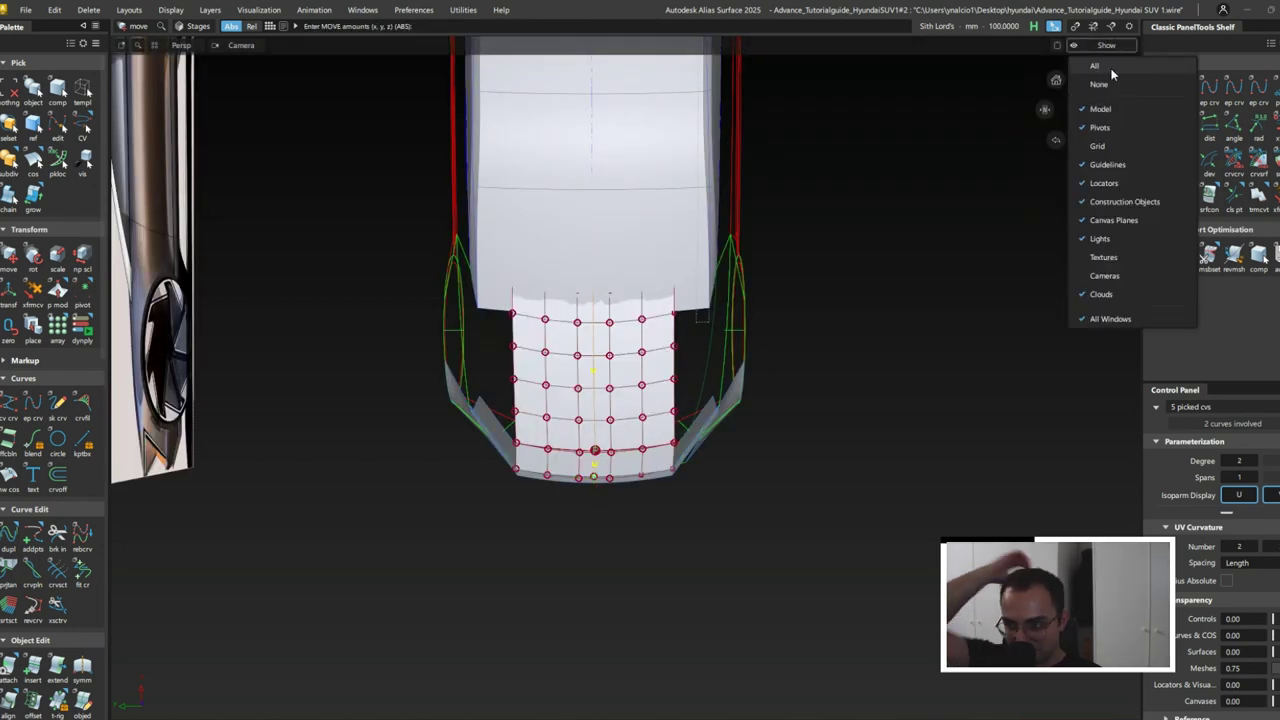
- Display the grid and move the CVs of both hood centre curves onto the vehicle's centreline
{"action": "mouse_move", "coordinate": [625, 374]}
{"action": "left_mouse_down", "text": "ctrl+shift"}
{"action": "mouse_move", "coordinate": [627, 348]}
{"action": "mouse_move", "coordinate": [569, 514]}
{"action": "left_mouse_up", "text": "ctrl+shift"}
{"action": "key", "text": "ctrl+shift+i"}
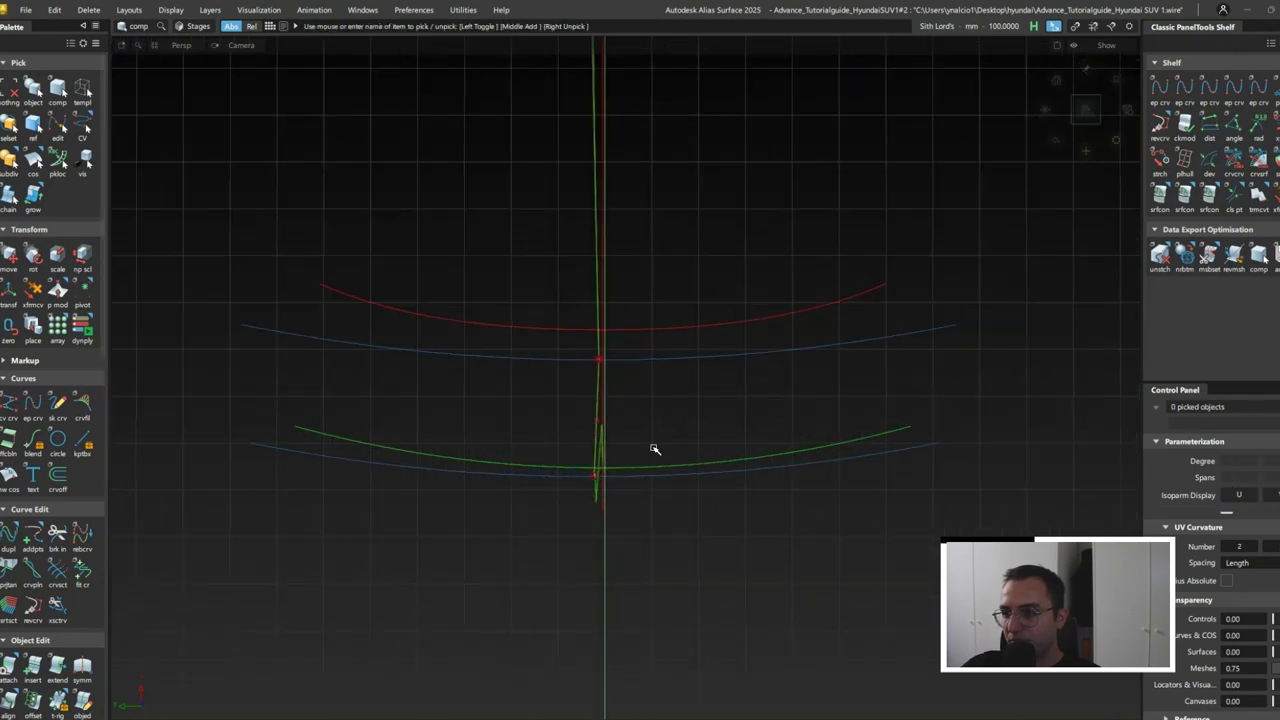
{"action": "left_click", "coordinate": [615, 450]}
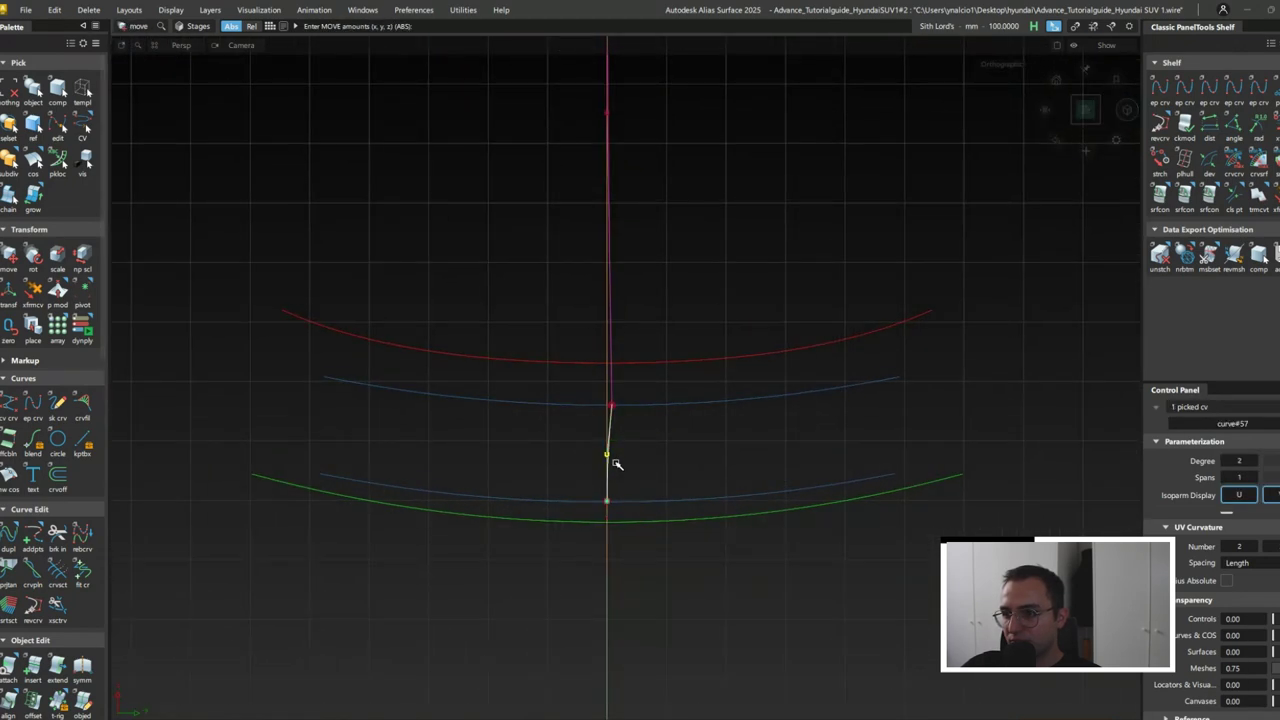
{"action": "left_click_drag", "start_coordinate": [616, 464], "coordinate": [652, 329]}
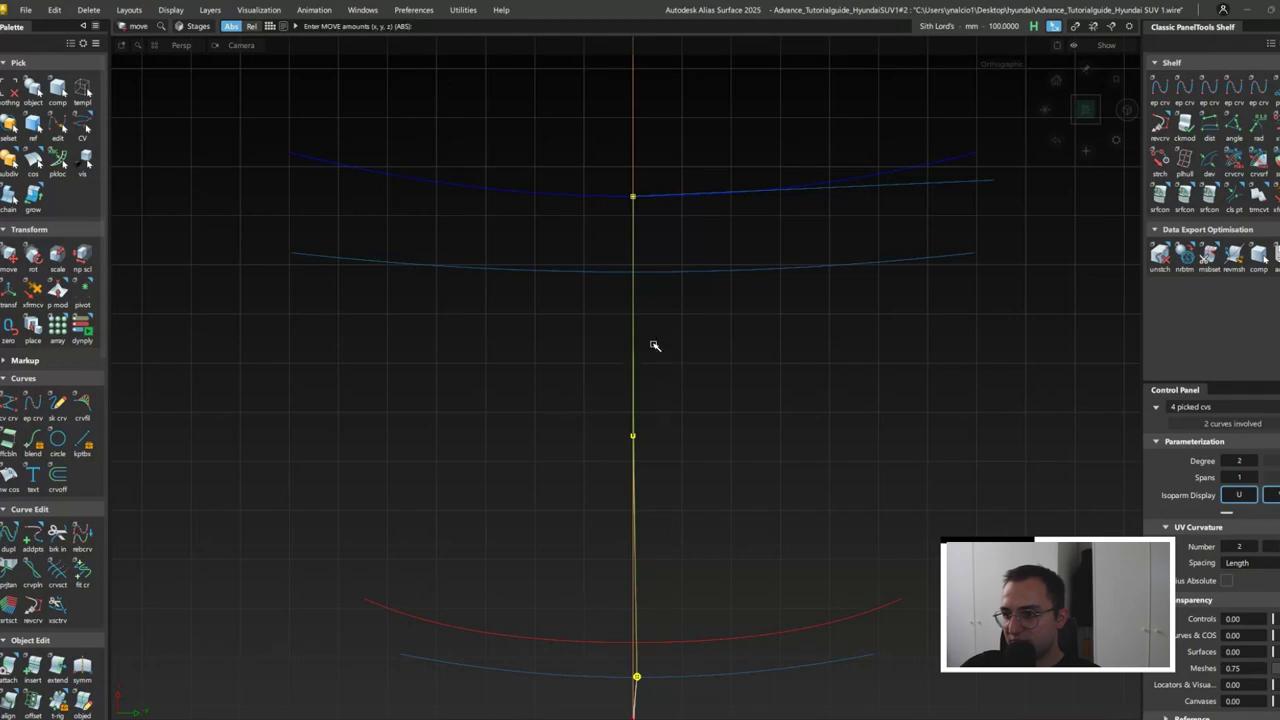
{"action": "key", "text": "ctrl+shift+i"}
- Reduce the front-end surfaces to one side of the vehicle's centreline
{"action": "left_click_drag", "start_coordinate": [717, 423], "coordinate": [616, 556], "text": "alt+shift"}
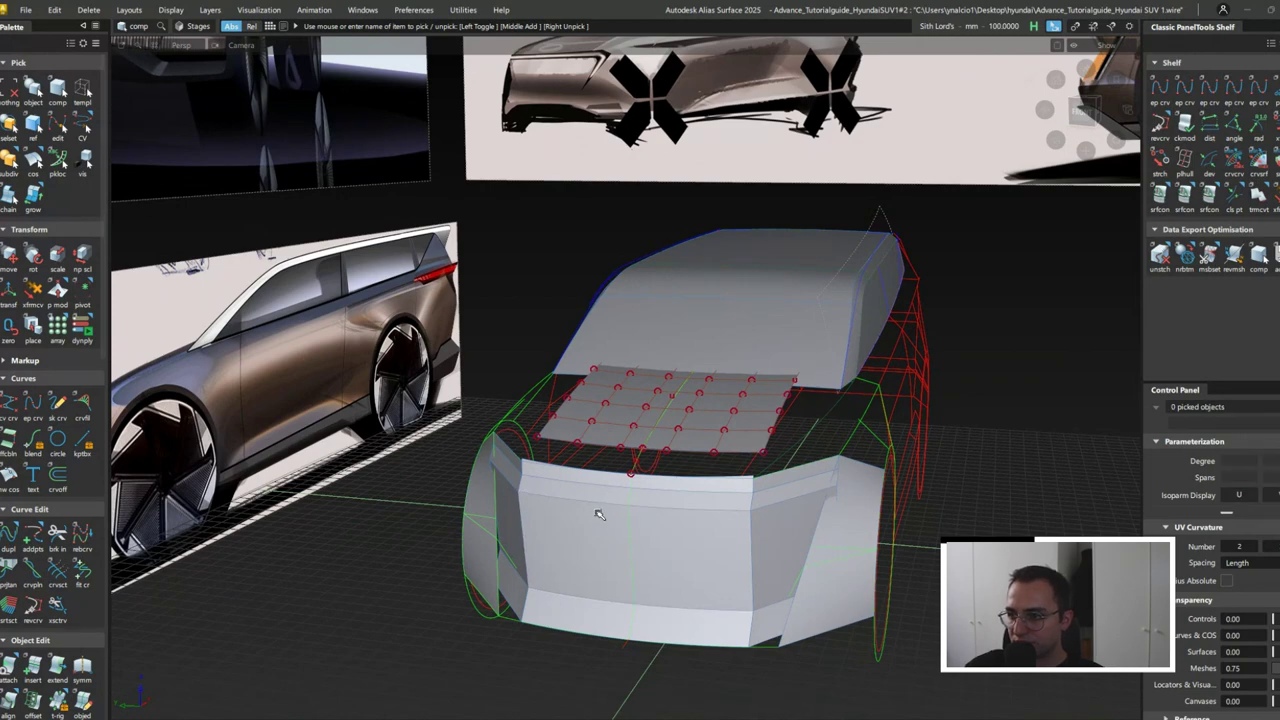
{"action": "left_click_drag", "start_coordinate": [598, 514], "coordinate": [493, 596], "text": "ctrl+shift"}
{"action": "left_click", "coordinate": [629, 414]}
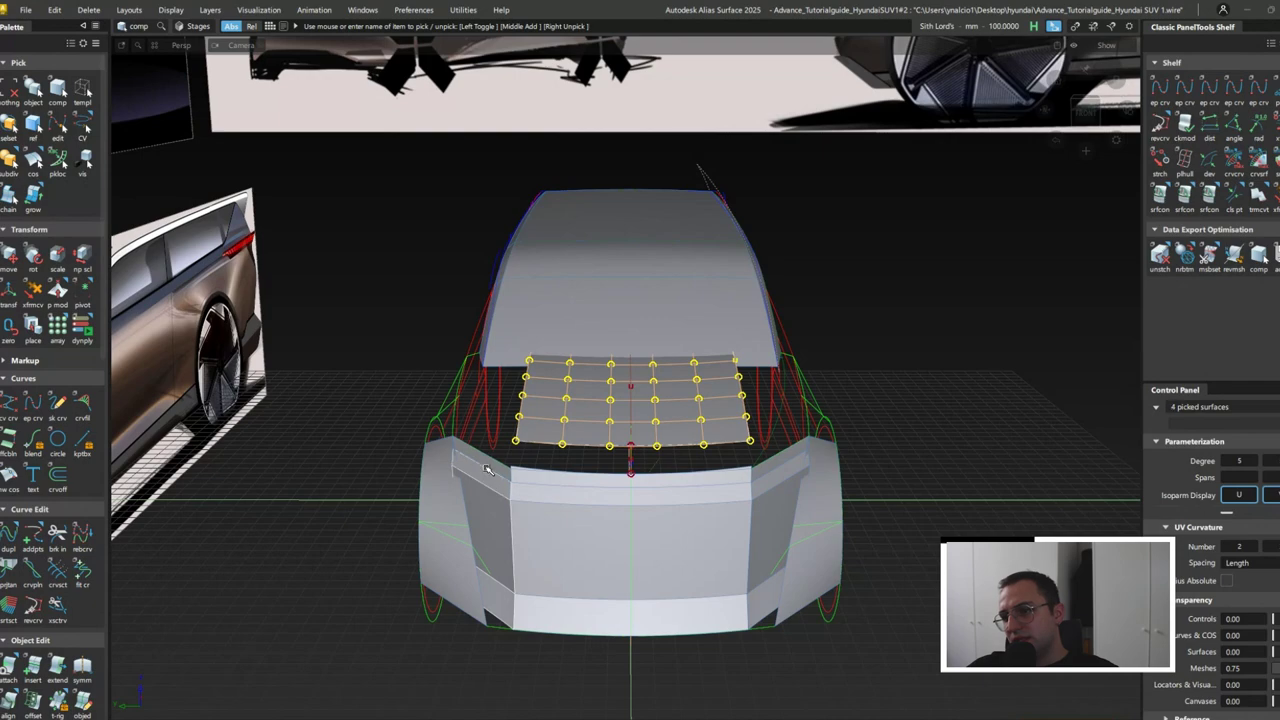
{"action": "key", "text": "ctrl+z"}
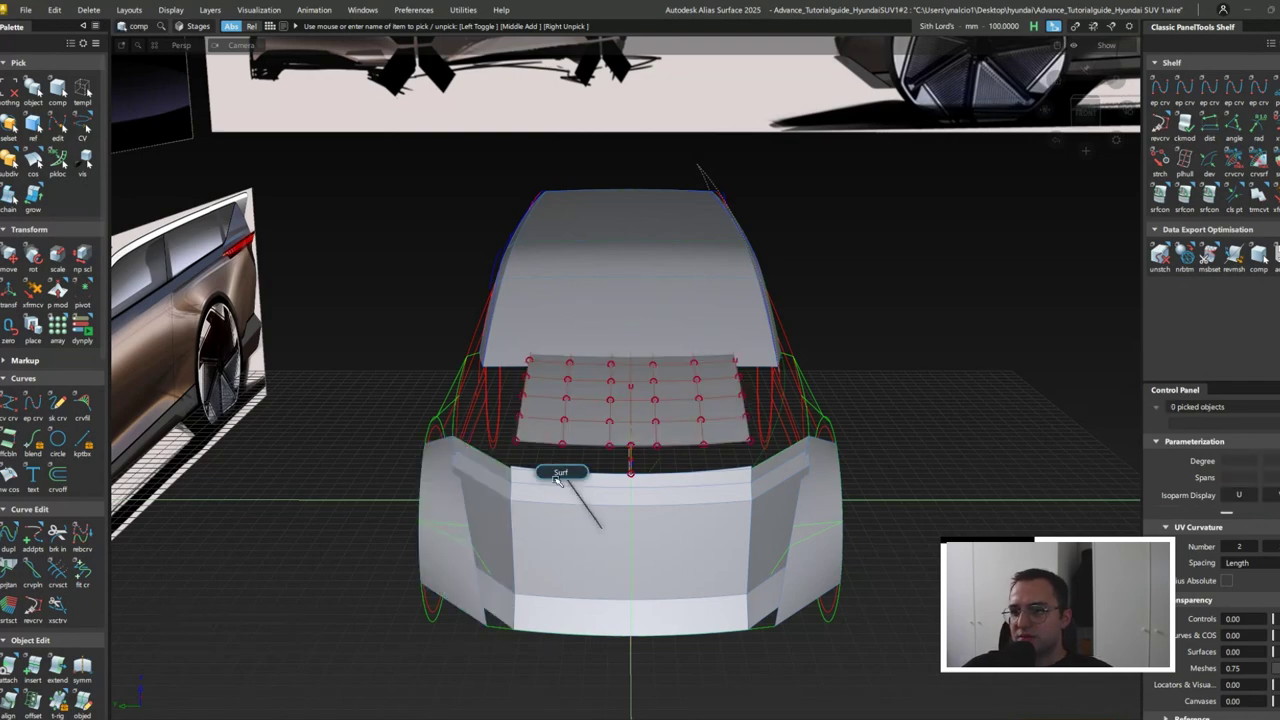
{"action": "left_click_drag", "start_coordinate": [598, 533], "coordinate": [570, 455], "text": "alt+shift"}
{"action": "right_click_drag", "start_coordinate": [570, 455], "coordinate": [502, 477], "text": "ctrl+shift"}
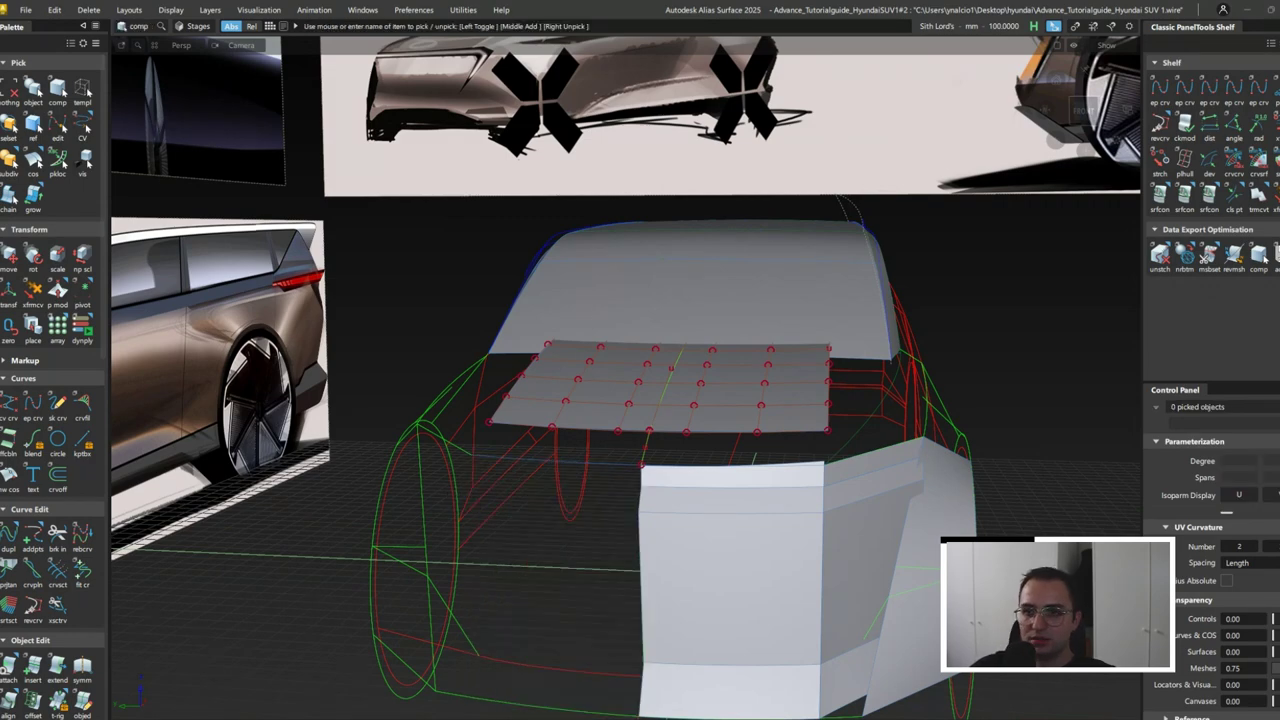
- Cut the hood surface along the vehicle's centreline in plan view and keep only one half
{"action": "left_click", "coordinate": [530, 375]}
{"action": "key", "text": "ctrl+t"}
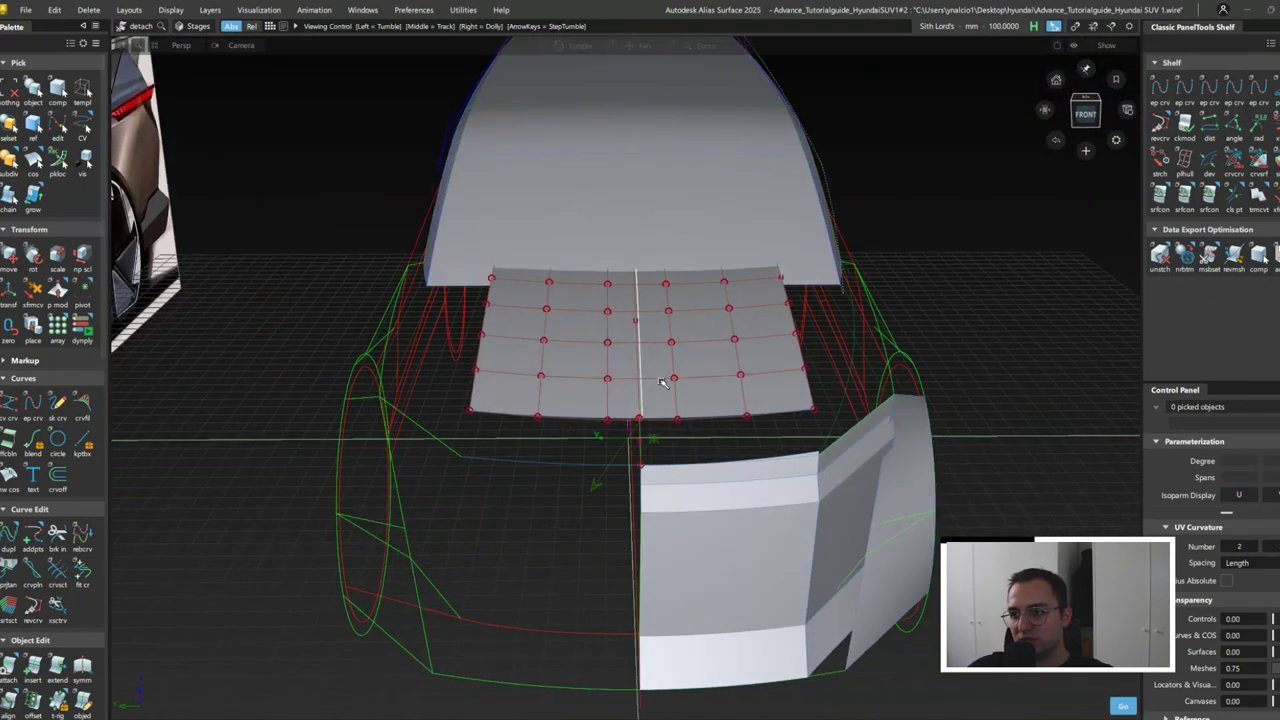
{"action": "left_click", "coordinate": [714, 329]}
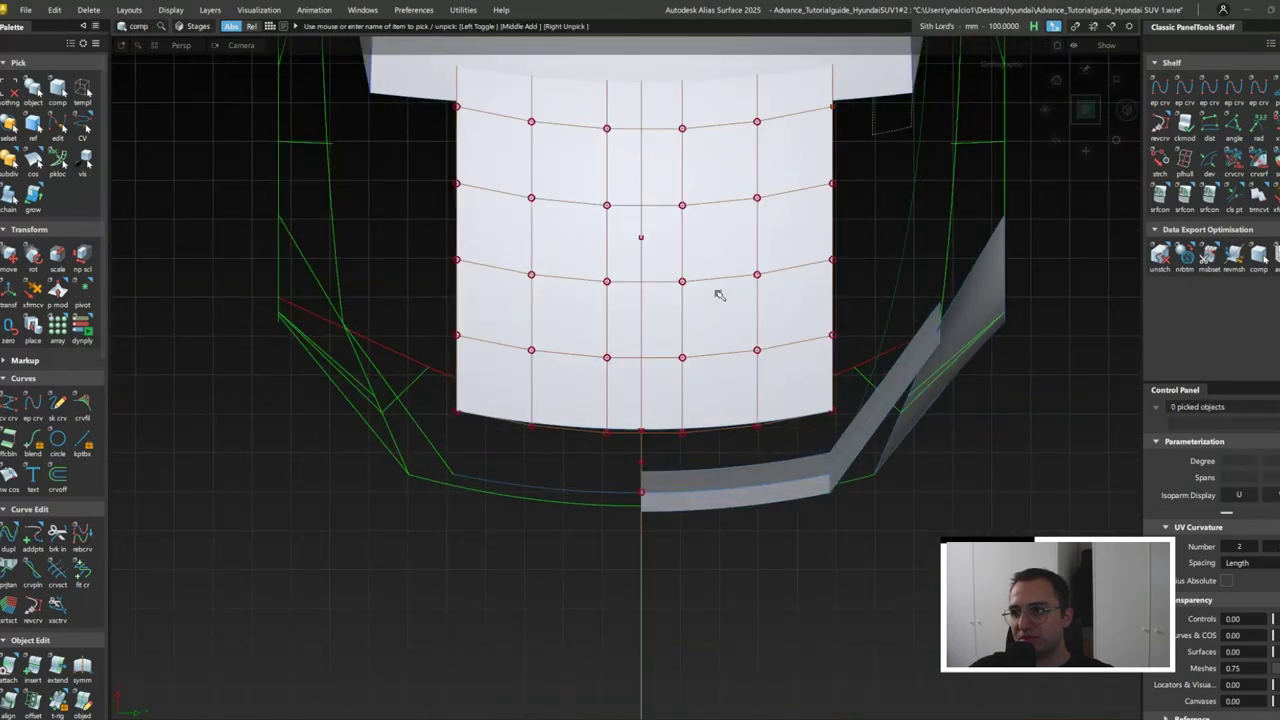
{"action": "left_click", "coordinate": [718, 291]}
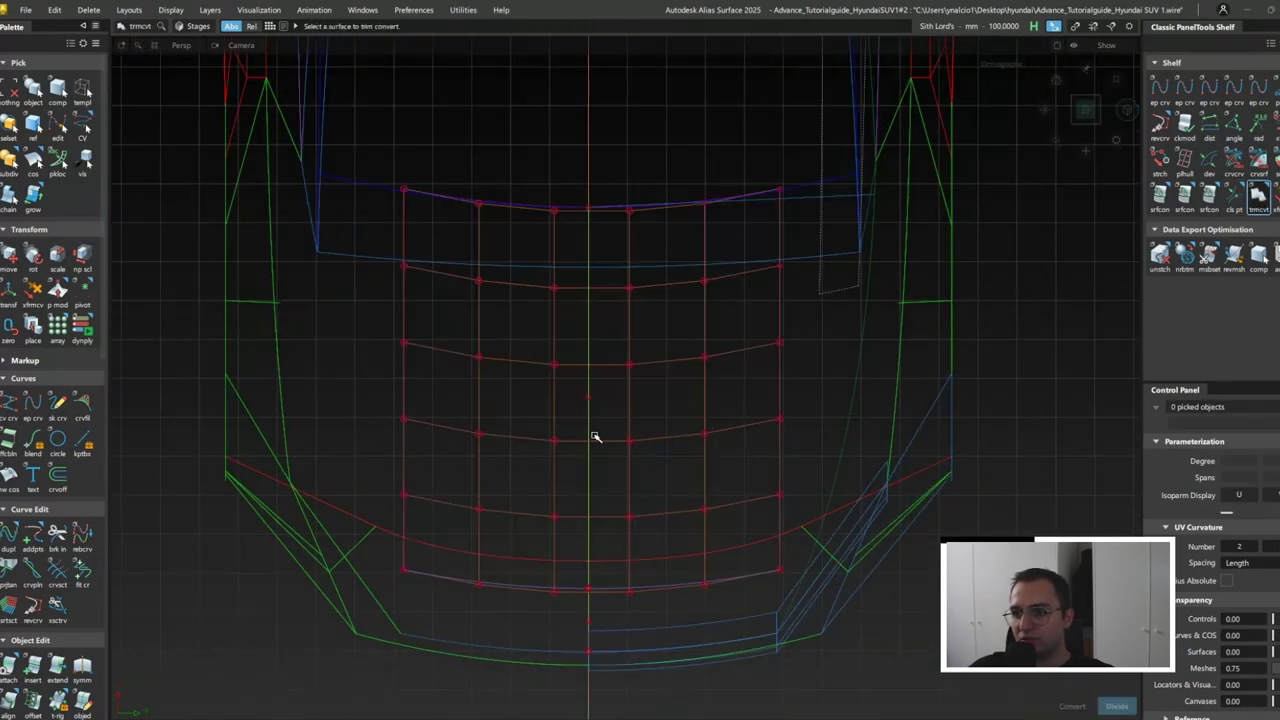
{"action": "left_click", "coordinate": [612, 436]}
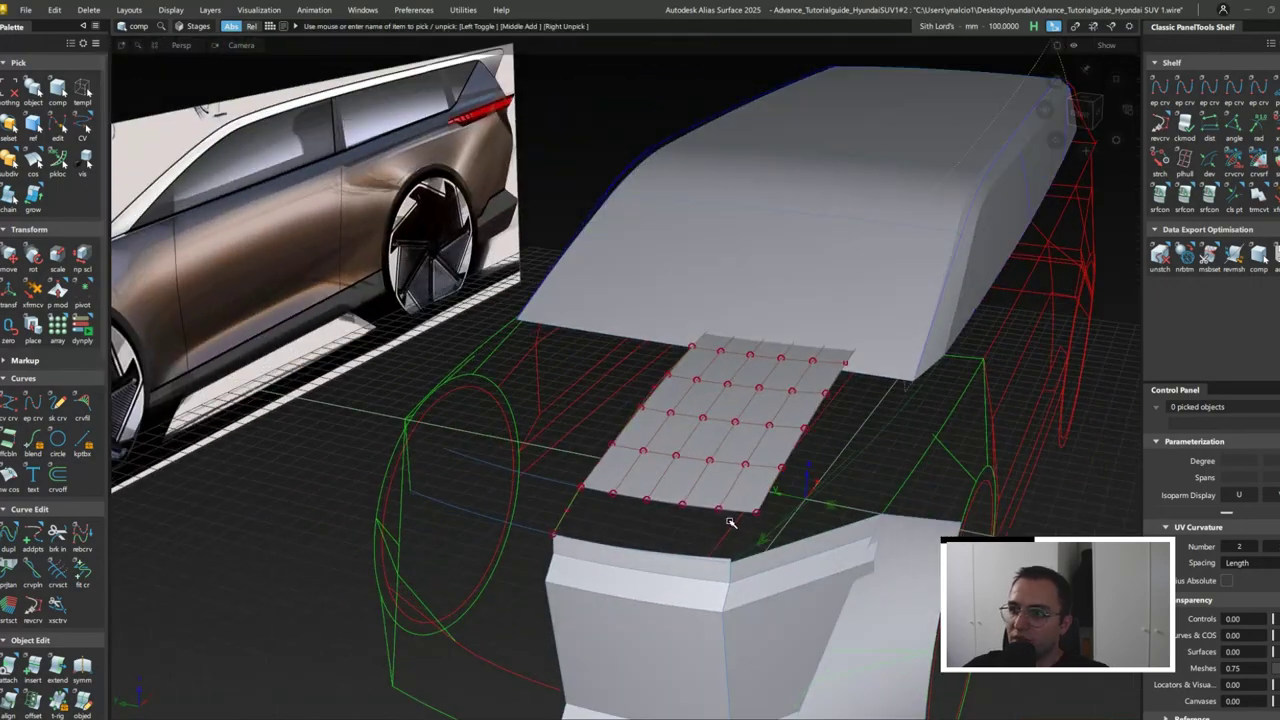
- Extend the fascia's upper band surface past its top edge and trim it back to the fascia's upper edge curve
{"action": "key", "text": "p"}
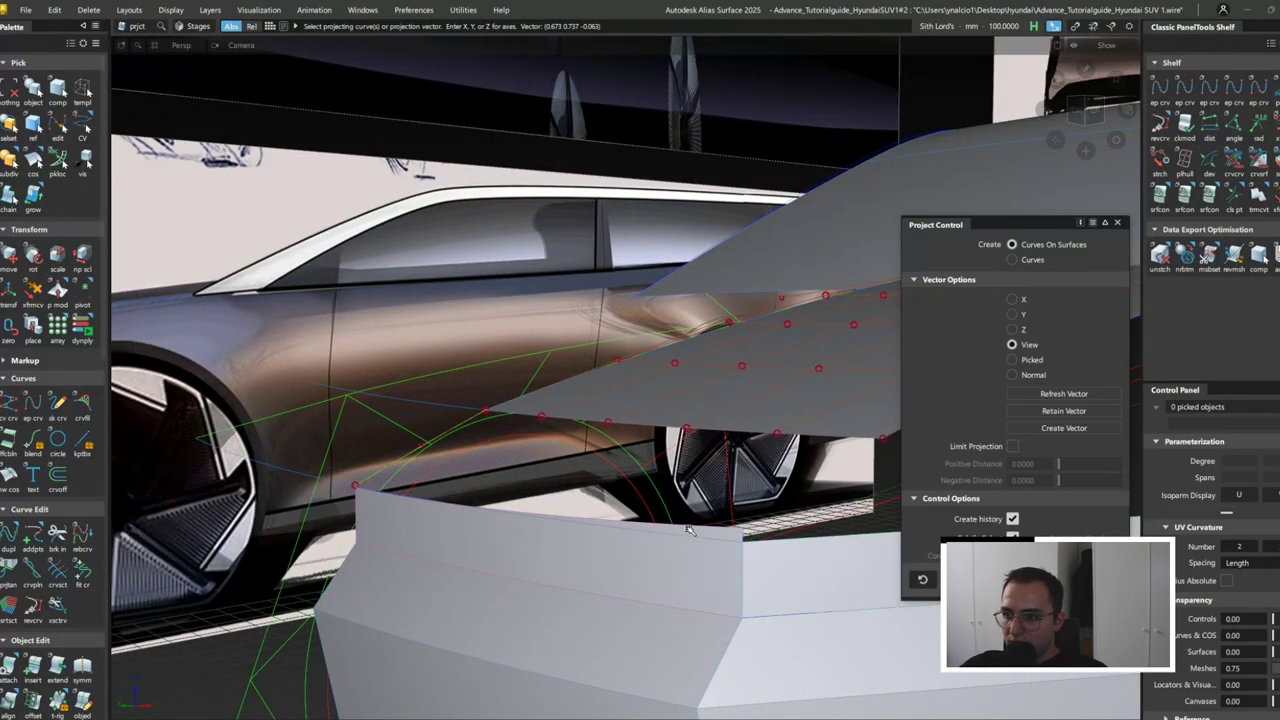
{"action": "left_click", "coordinate": [1013, 374]}
{"action": "left_click", "coordinate": [1236, 204]}
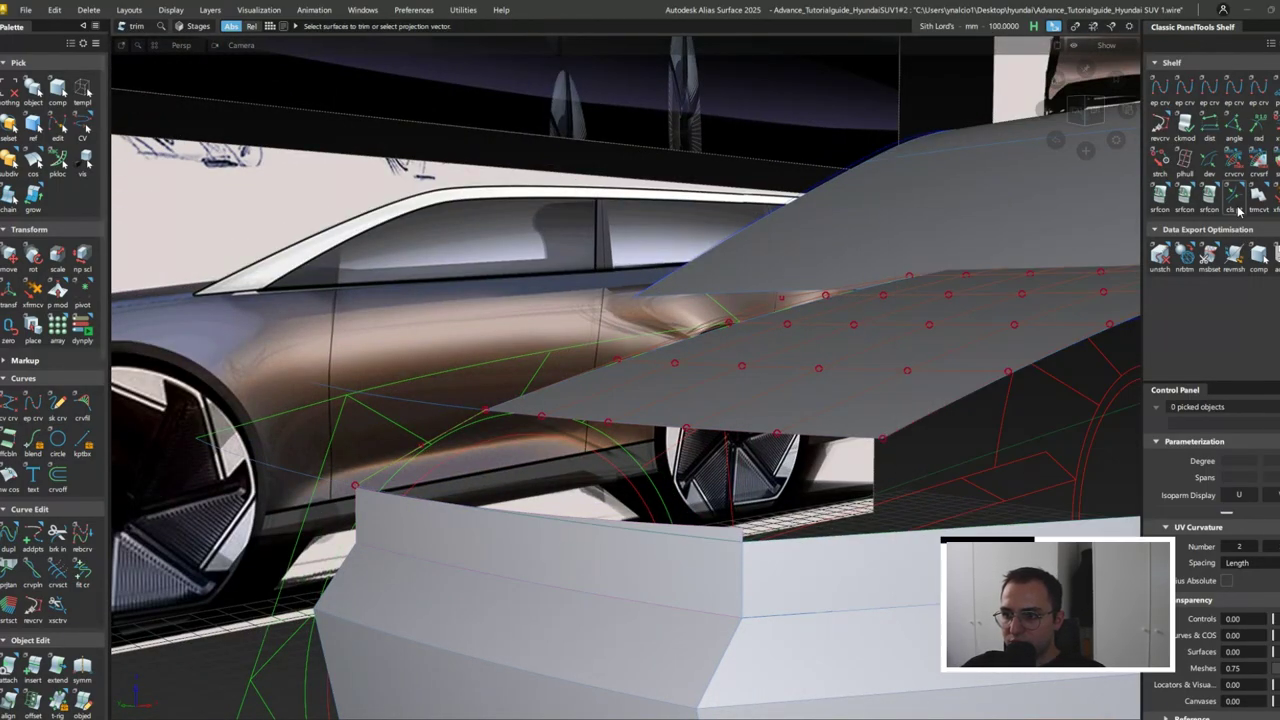
{"action": "key", "text": "u"}
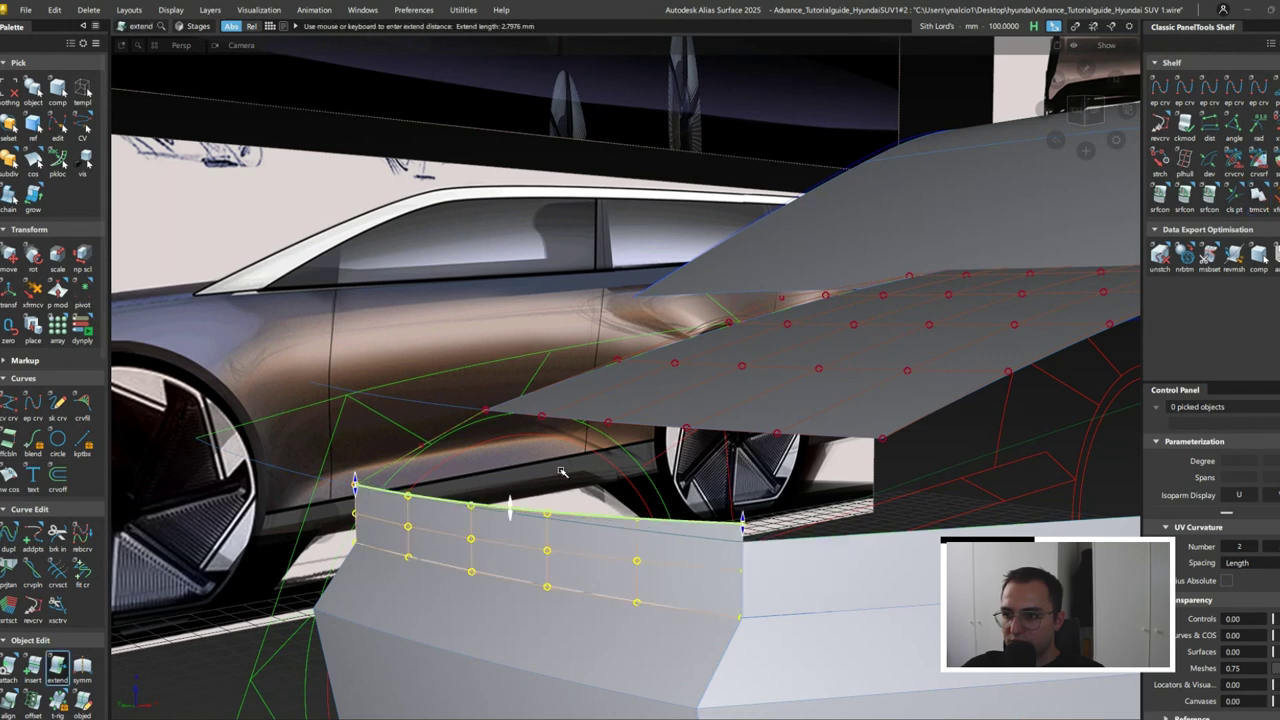
{"action": "left_click_drag", "start_coordinate": [562, 472], "coordinate": [645, 562]}
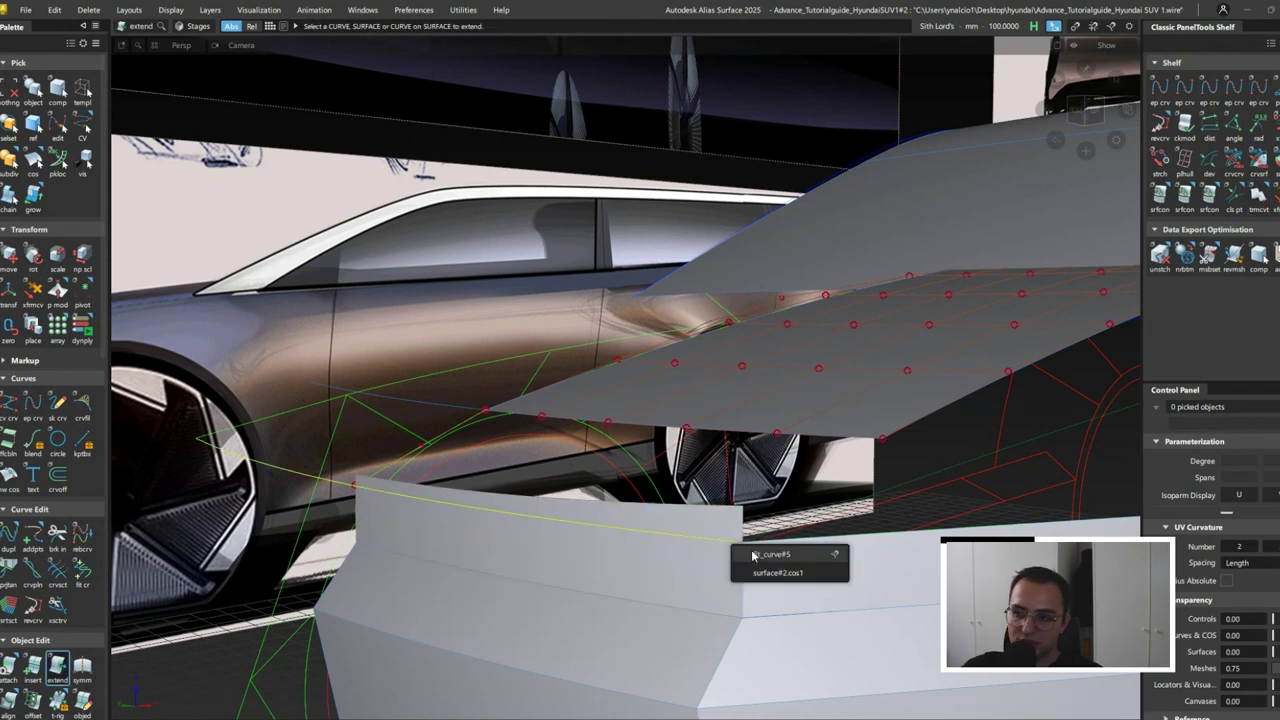
{"action": "left_click", "coordinate": [770, 554]}
- Reduce the hood half's V degree to 3 and align the surface to the symmetry plane
{"action": "left_click_drag", "start_coordinate": [600, 560], "coordinate": [760, 600], "text": "alt+shift"}
{"action": "left_click", "coordinate": [700, 420]}
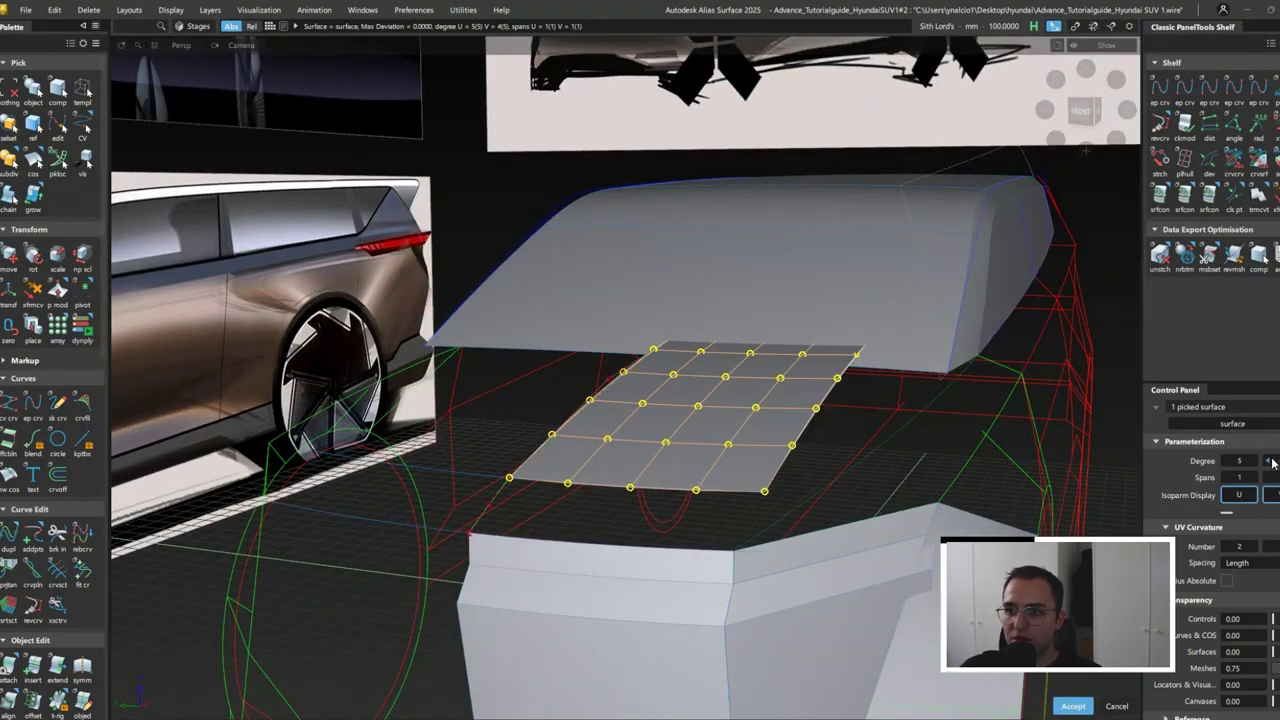
{"action": "left_click", "coordinate": [1272, 462]}
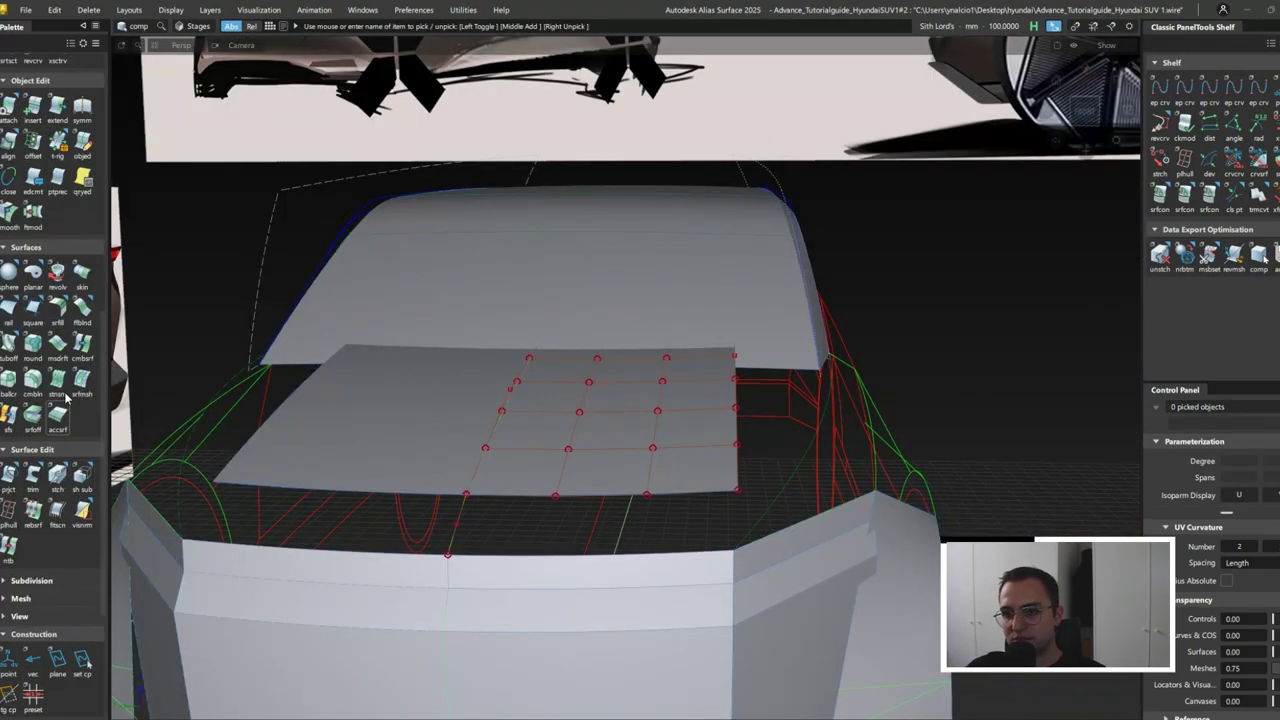
{"action": "scroll", "coordinate": [88, 290], "scroll_direction": "down", "scroll_amount": 7}
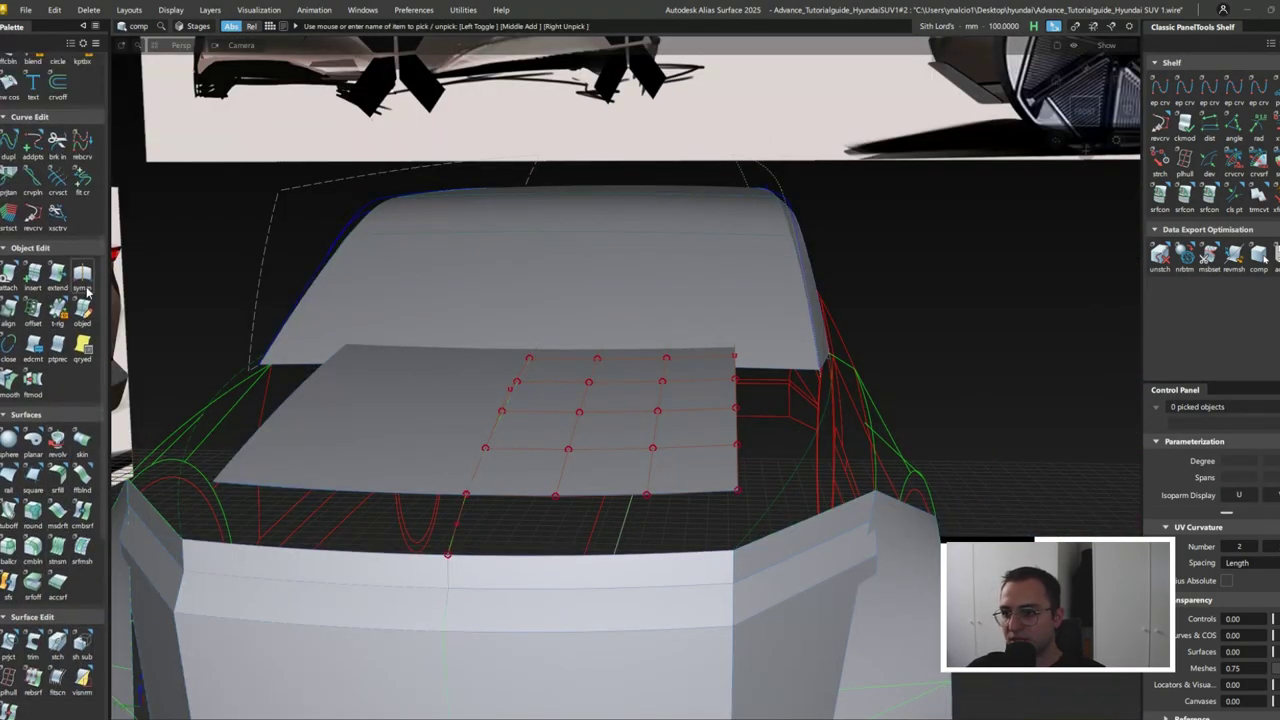
{"action": "left_click", "coordinate": [58, 384]}
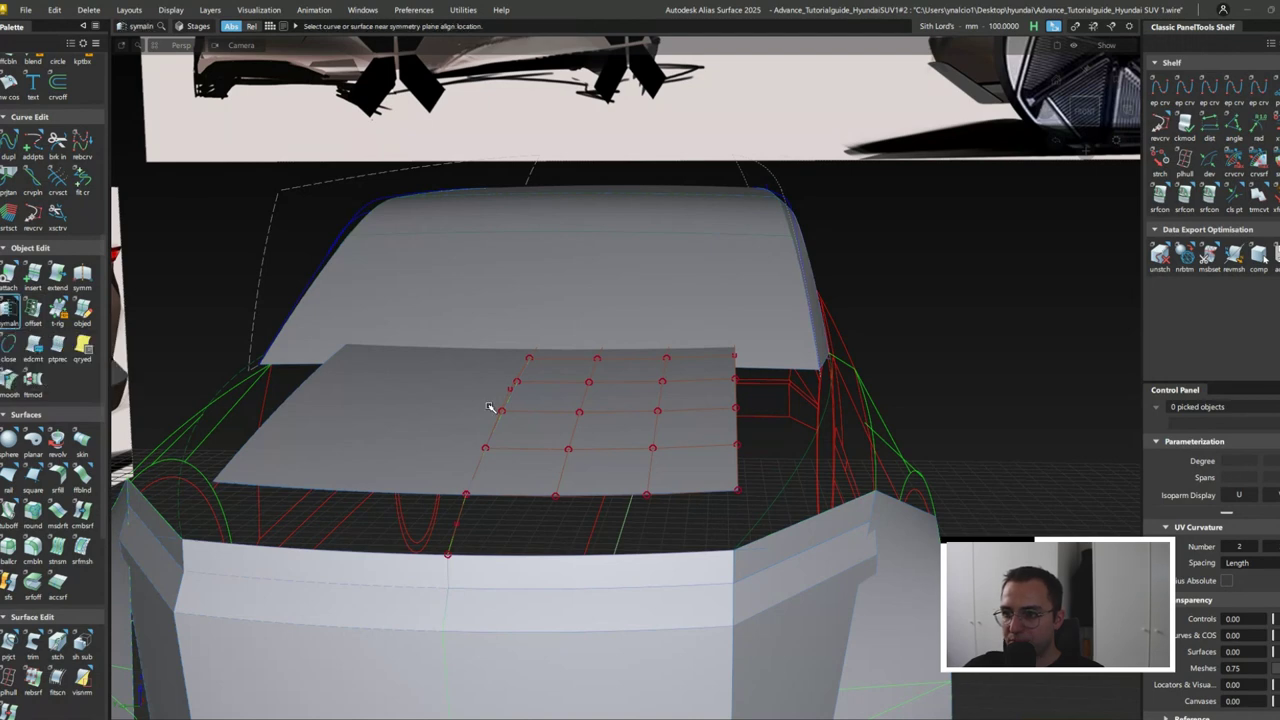
{"action": "left_click", "coordinate": [503, 414]}
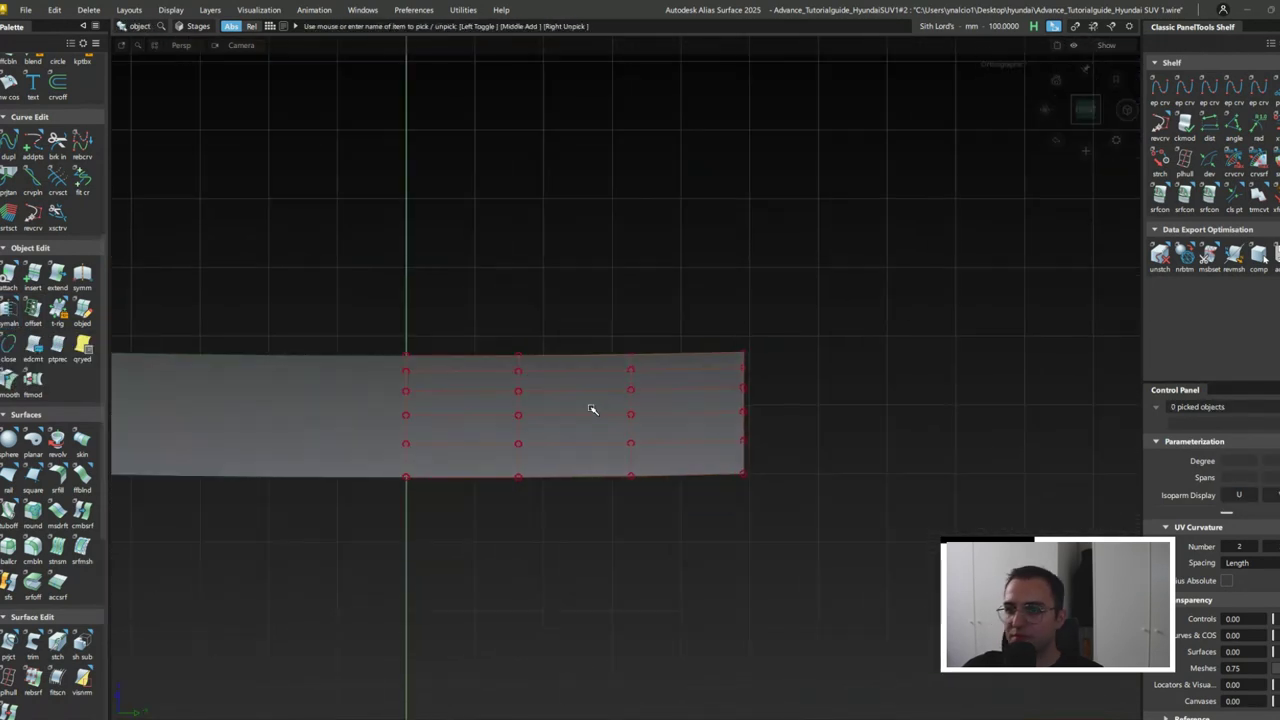
- Crown the hood in front view by lowering its two outer CV rows, and the outermost row further
{"action": "left_click_drag", "start_coordinate": [591, 409], "coordinate": [797, 517]}
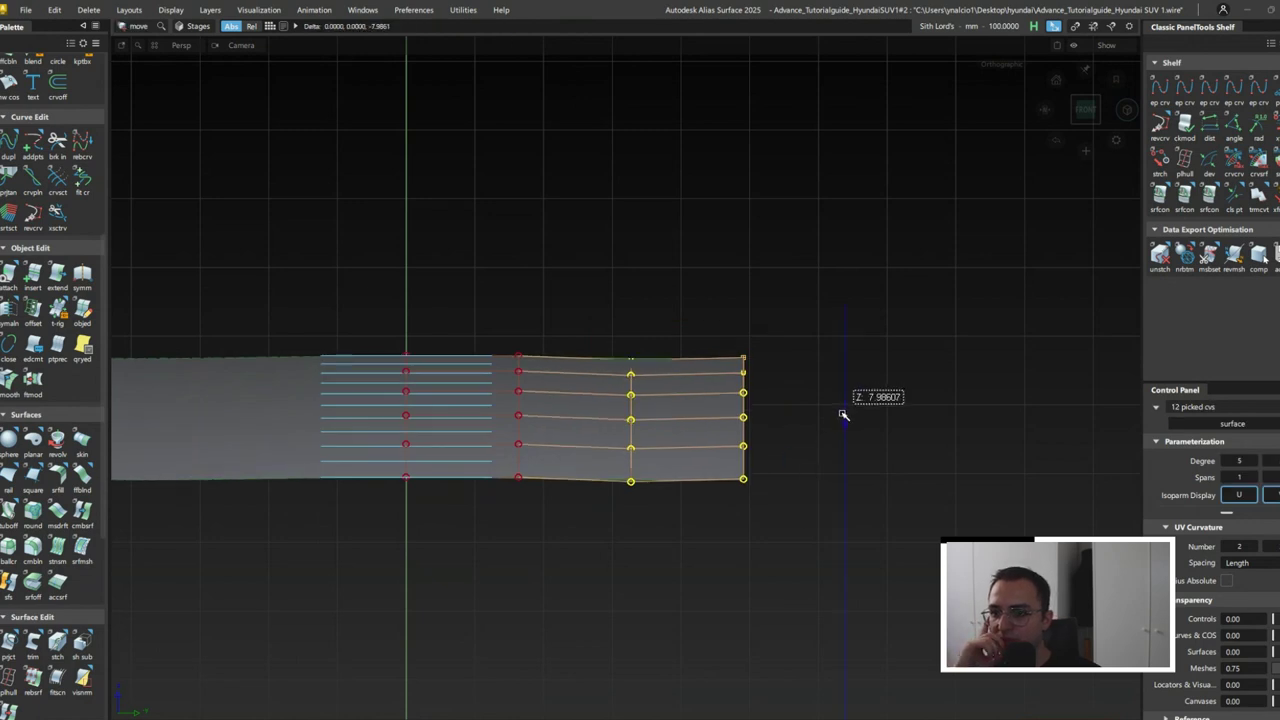
{"action": "left_click", "coordinate": [706, 337]}
{"action": "left_click_drag", "start_coordinate": [706, 337], "coordinate": [790, 500]}
{"action": "key", "text": "m"}
{"action": "right_click_drag", "start_coordinate": [876, 404], "coordinate": [876, 412]}
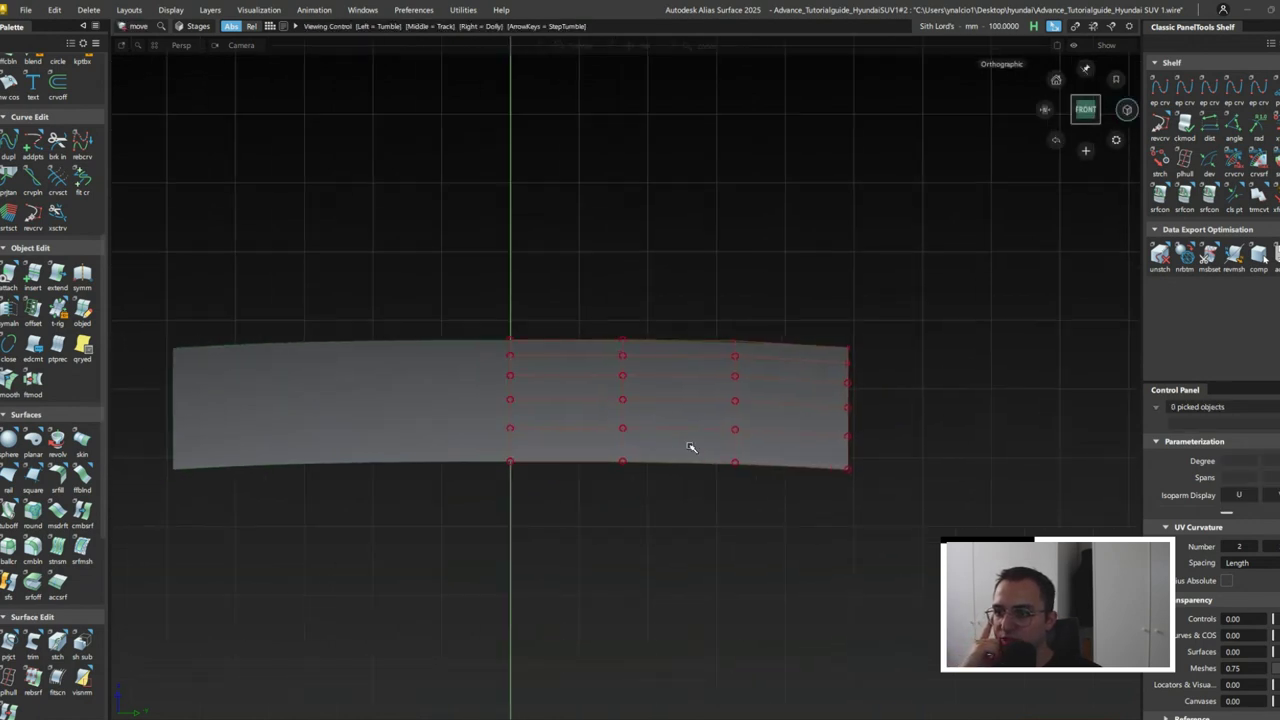
- Create a rail surface strip bridging the hood half's front edge and the fascia's upper edge
{"action": "left_click", "coordinate": [689, 443]}
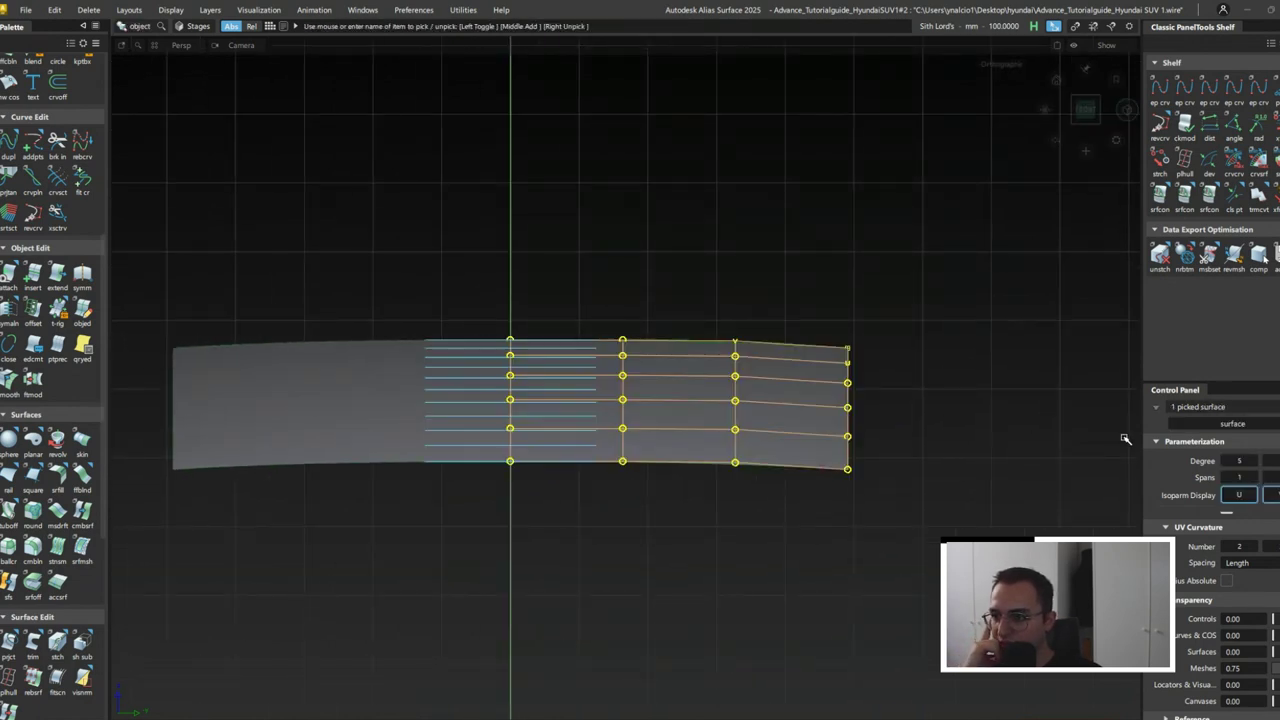
{"action": "left_click", "coordinate": [764, 390]}
{"action": "left_click_drag", "start_coordinate": [757, 391], "coordinate": [826, 489], "text": "alt+shift"}
{"action": "key", "text": "e"}
{"action": "key", "text": "r"}
{"action": "left_click", "coordinate": [755, 409]}
- Align the strip's front edge to the fascia with G0 edge continuity, 1 extra CV row and position influence 1.0
{"action": "key", "text": "a"}
{"action": "left_click", "coordinate": [806, 540]}
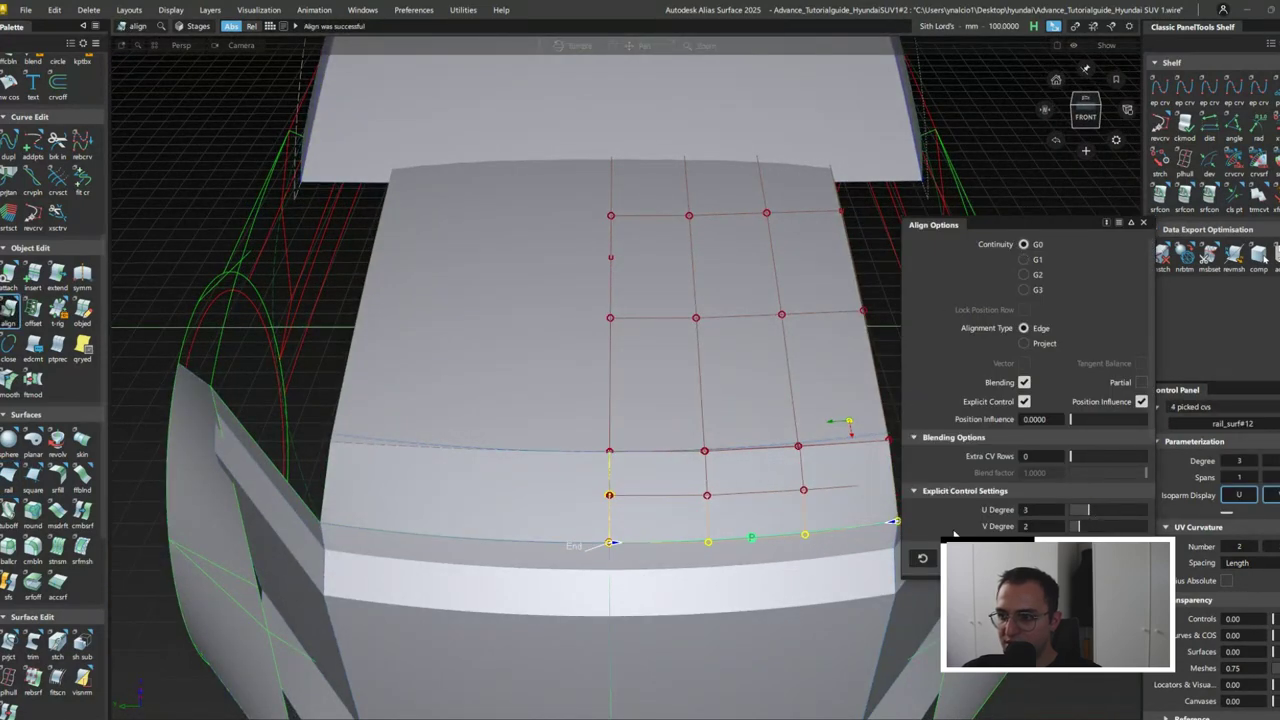
{"action": "left_click_drag", "start_coordinate": [955, 535], "coordinate": [993, 503], "text": "alt+shift"}
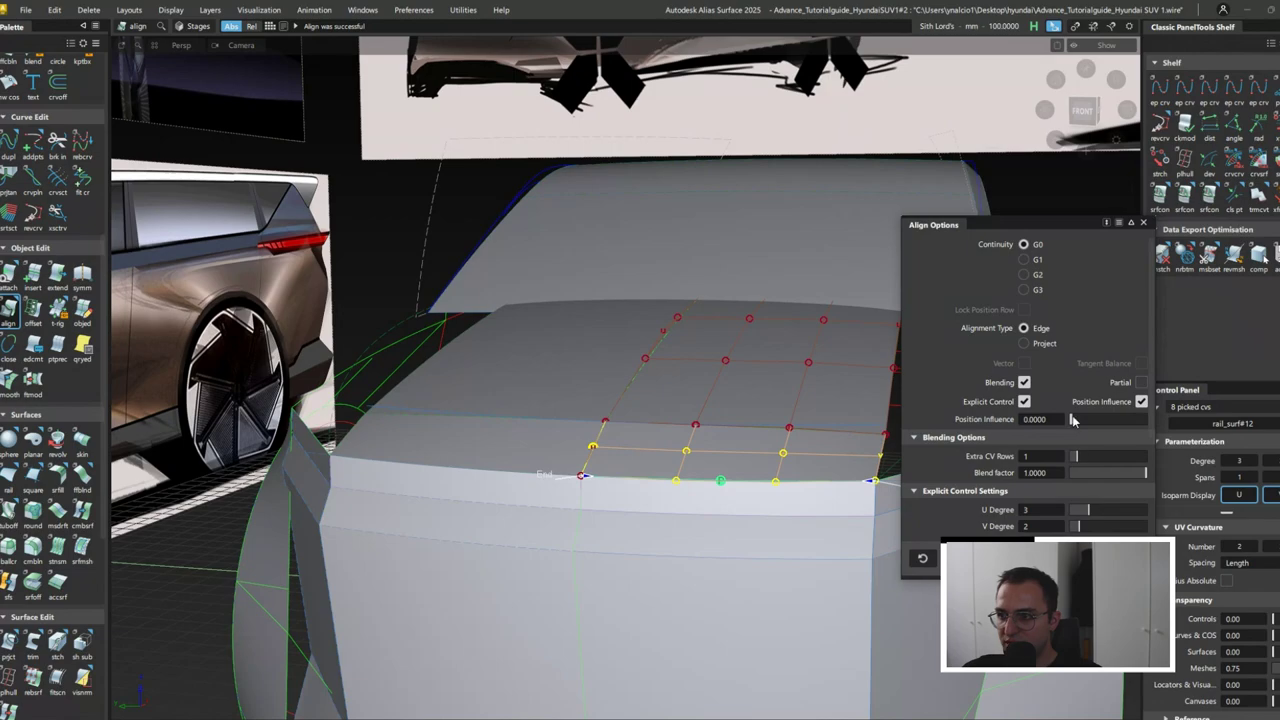
{"action": "left_click_drag", "start_coordinate": [1072, 420], "coordinate": [1146, 420]}
{"action": "left_click_drag", "start_coordinate": [640, 440], "coordinate": [737, 415], "text": "alt+shift"}
{"action": "left_click_drag", "start_coordinate": [558, 350], "coordinate": [681, 338], "text": "alt+shift"}
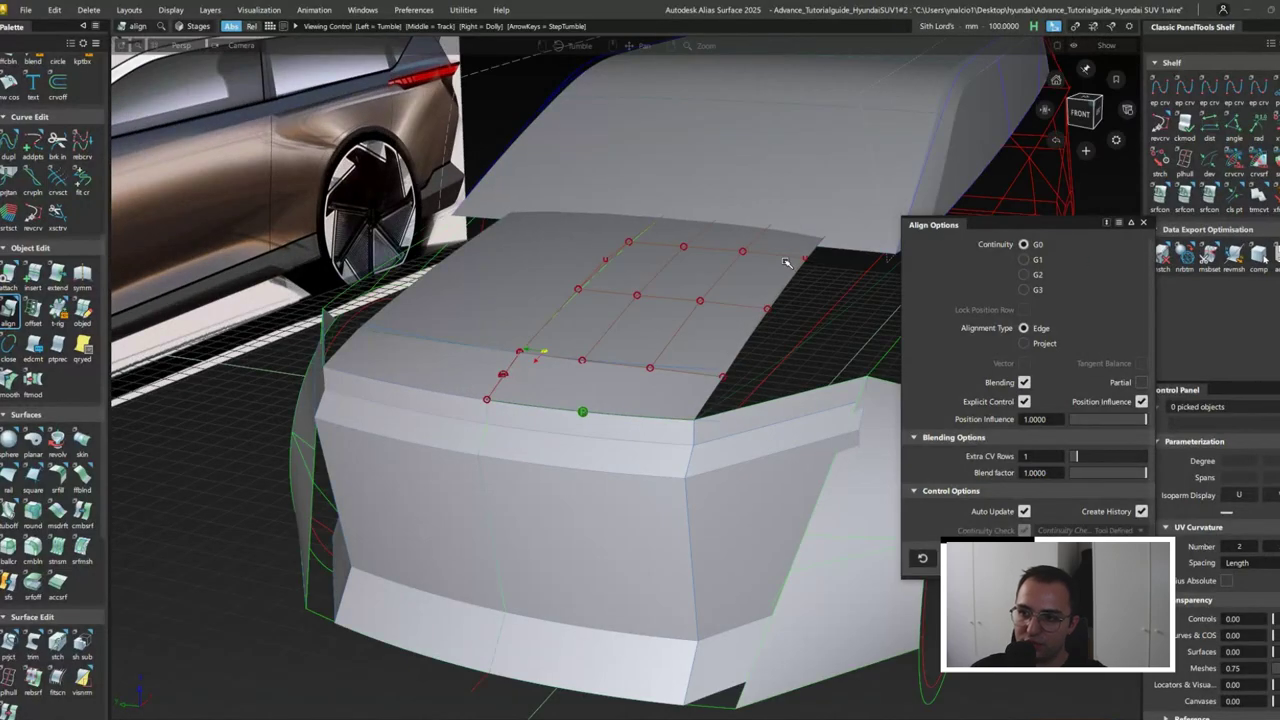
- Extend the hood surface outward past its outer side edge
{"action": "mouse_move", "coordinate": [787, 262]}
{"action": "left_mouse_down", "text": "alt+shift"}
{"action": "mouse_move", "coordinate": [711, 331]}
{"action": "mouse_move", "coordinate": [617, 320]}
{"action": "mouse_move", "coordinate": [680, 563]}
{"action": "mouse_move", "coordinate": [346, 352]}
{"action": "mouse_move", "coordinate": [673, 521]}
{"action": "mouse_move", "coordinate": [640, 430]}
{"action": "mouse_move", "coordinate": [600, 400]}
{"action": "left_mouse_up", "text": "alt+shift"}
{"action": "left_click", "coordinate": [57, 273]}
{"action": "left_click", "coordinate": [696, 415]}
{"action": "left_click", "coordinate": [700, 457]}
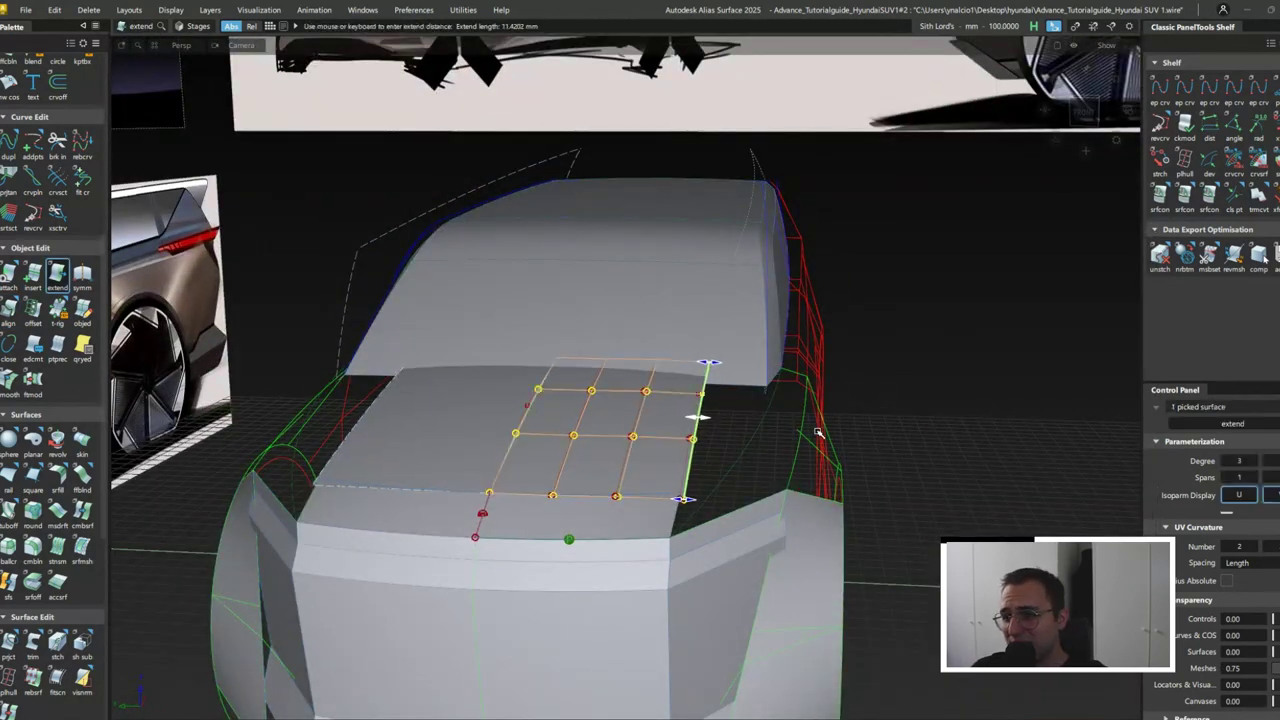
{"action": "left_click_drag", "start_coordinate": [818, 431], "coordinate": [832, 434]}
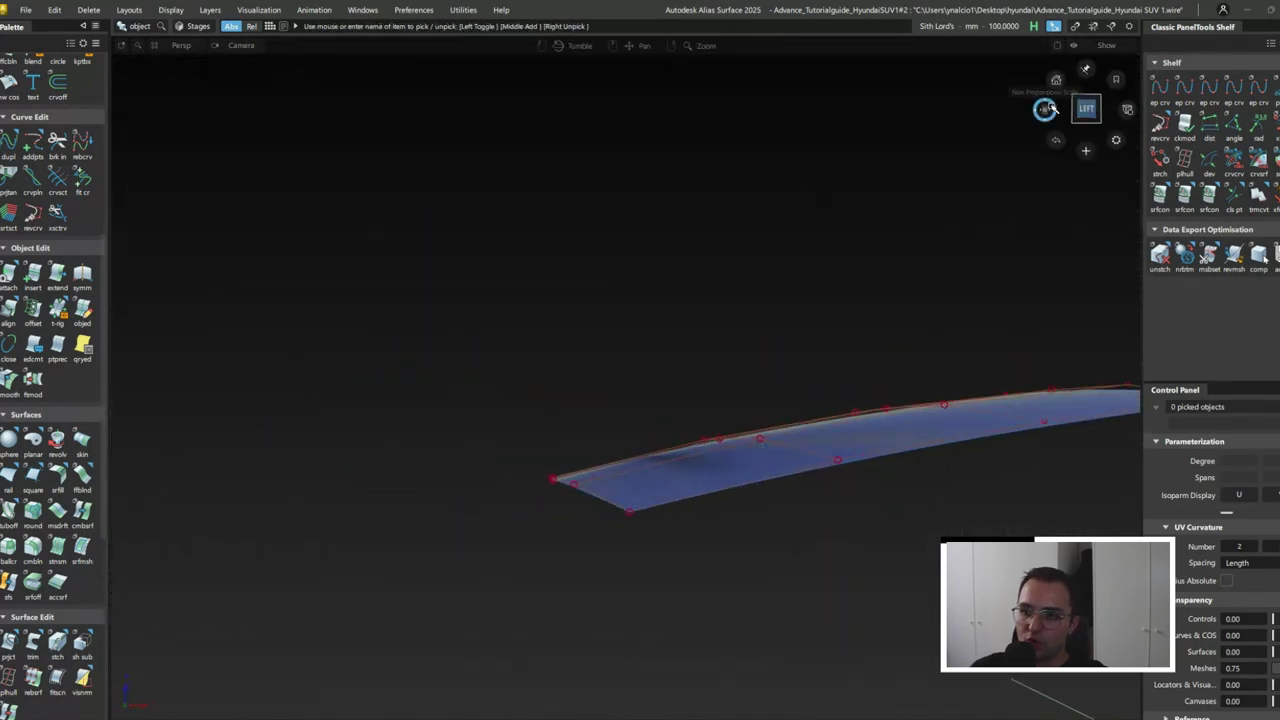
- Extend the front strip's outer side edge past the hood side curve that starts at the fascia's corner
{"action": "left_click", "coordinate": [1045, 109]}
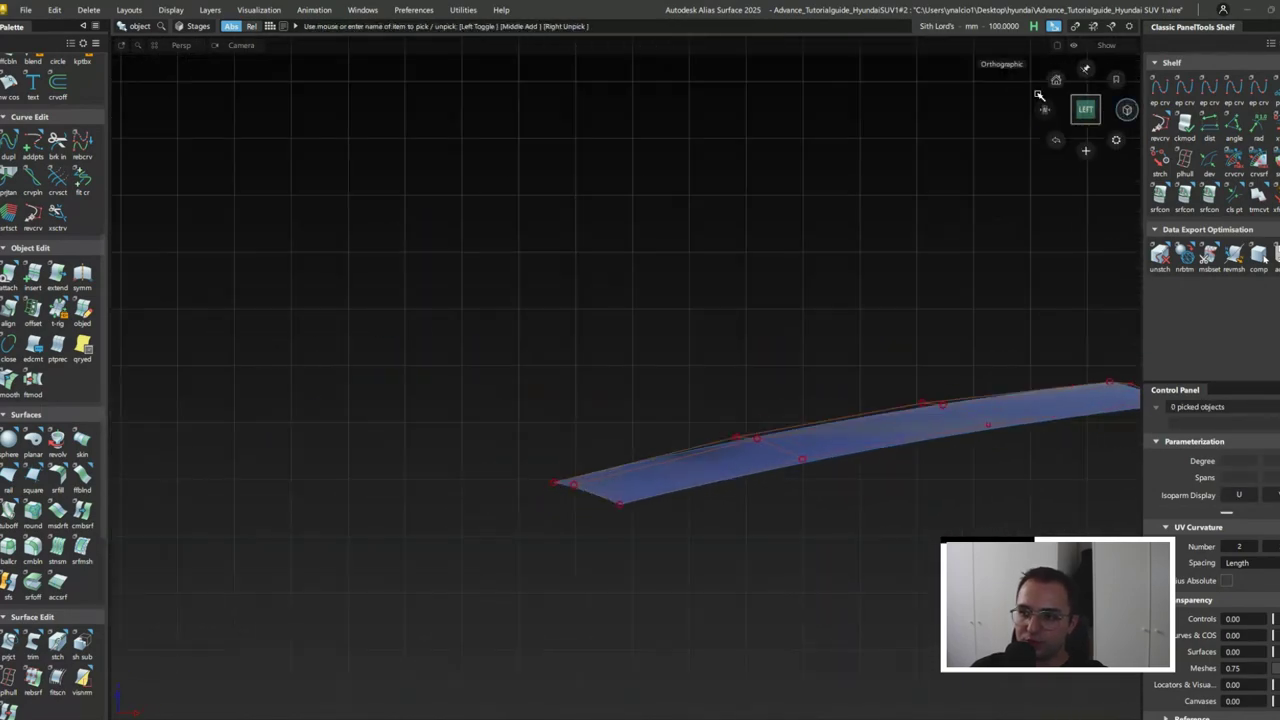
{"action": "left_click_drag", "start_coordinate": [902, 314], "coordinate": [723, 494], "text": "alt+shift"}
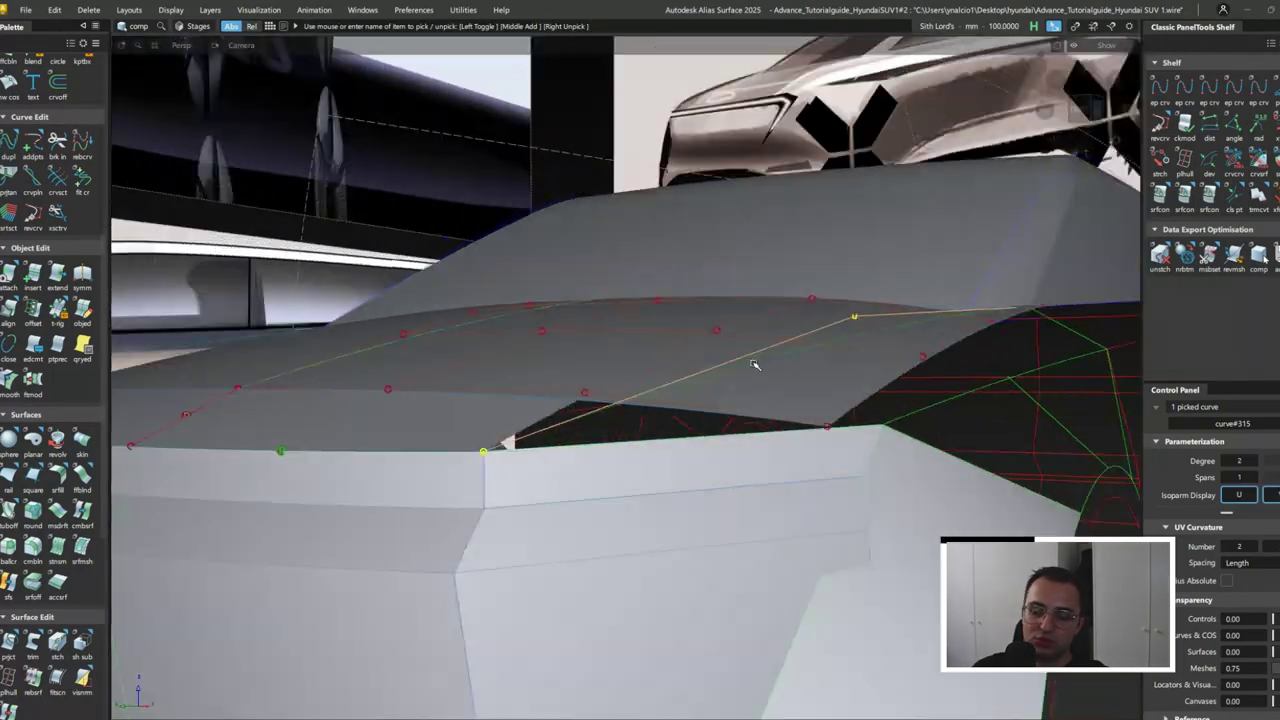
{"action": "left_click_drag", "start_coordinate": [755, 365], "coordinate": [656, 422], "text": "alt+shift"}
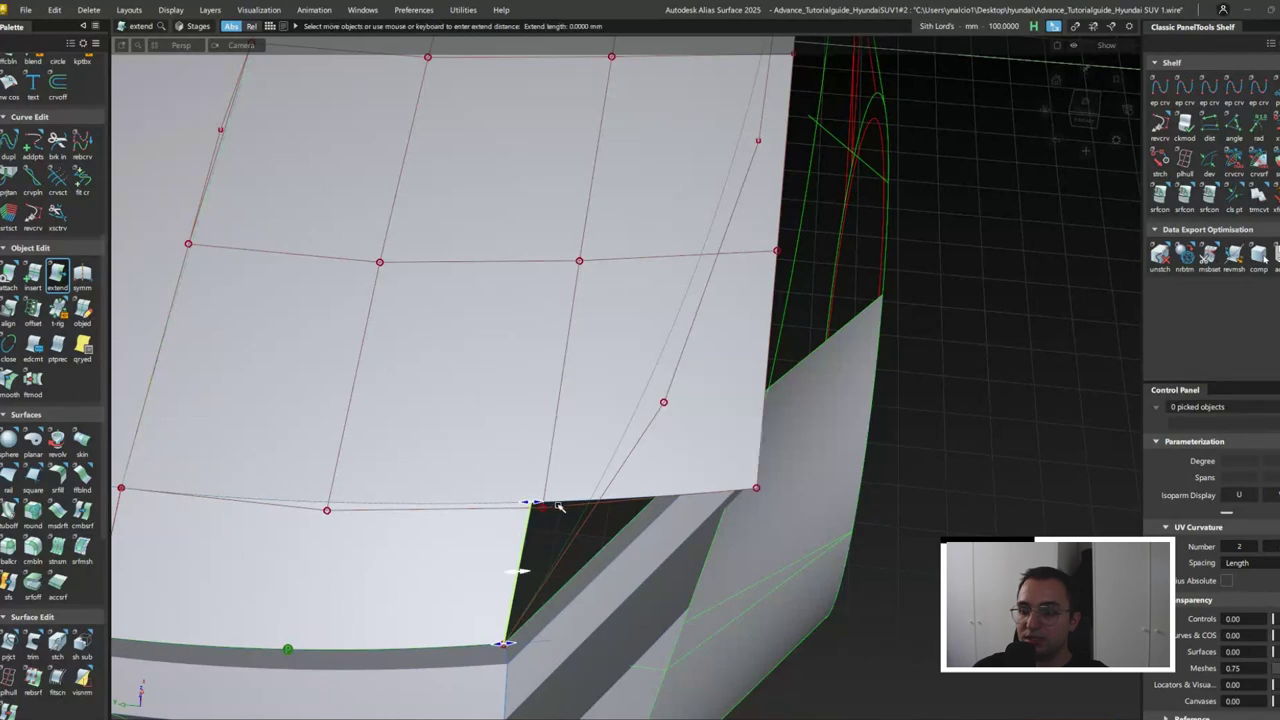
{"action": "left_click_drag", "start_coordinate": [558, 507], "coordinate": [606, 506]}
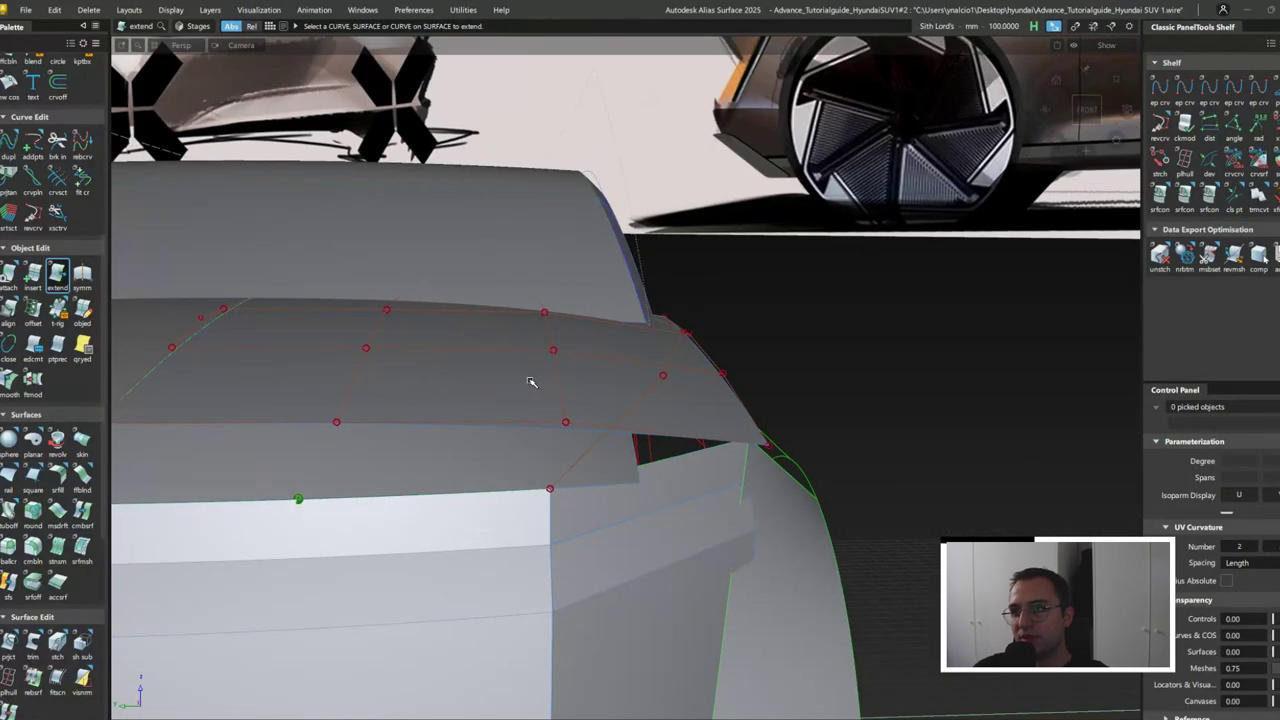
- Duplicate the hood side curve, shift the copy inboard in plan view and rotate it about its front end
{"action": "left_click_drag", "start_coordinate": [531, 382], "coordinate": [760, 441], "text": "alt+shift"}
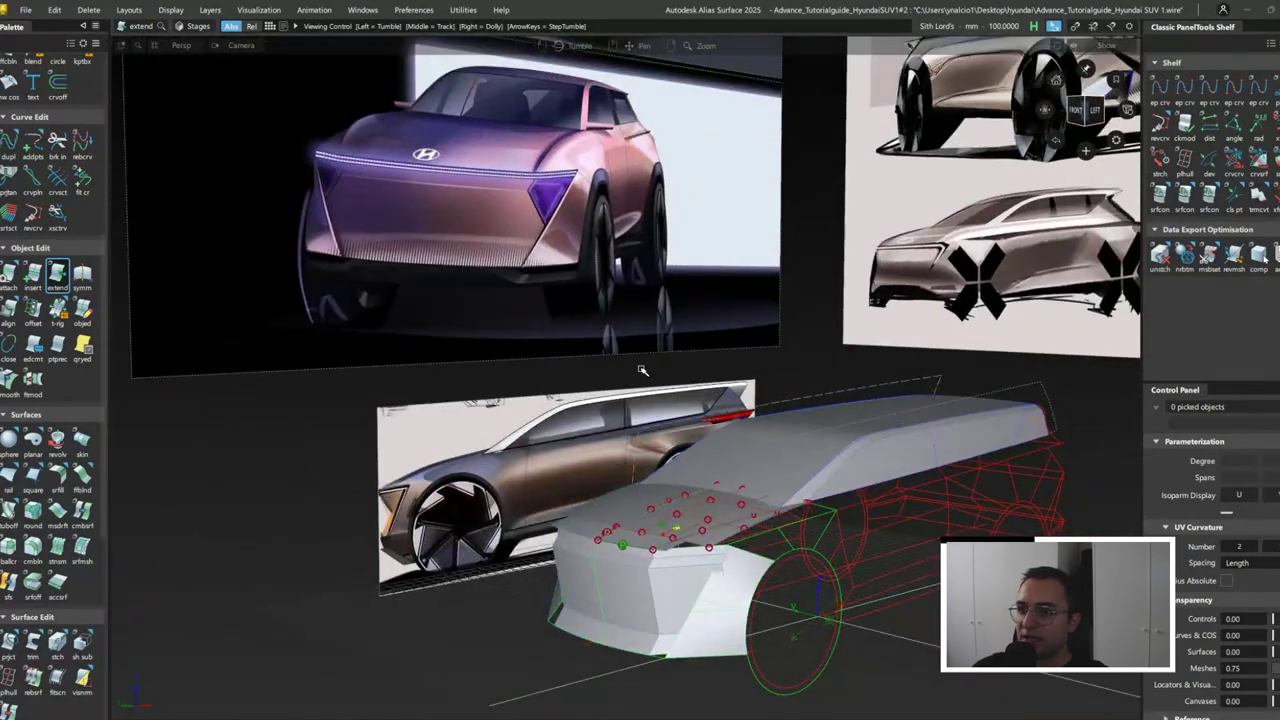
{"action": "mouse_move", "coordinate": [675, 533]}
{"action": "left_mouse_down", "text": "alt+shift"}
{"action": "mouse_move", "coordinate": [813, 573]}
{"action": "mouse_move", "coordinate": [789, 403]}
{"action": "left_mouse_up", "text": "alt+shift"}
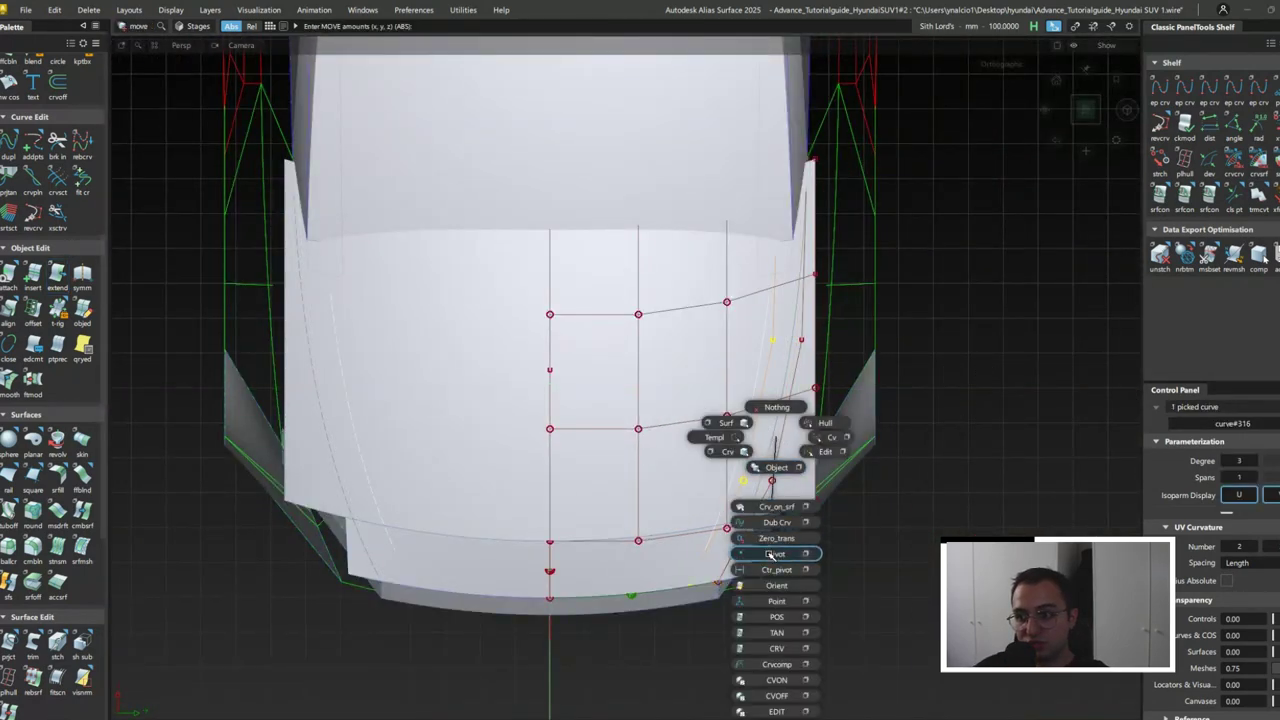
{"action": "scroll", "coordinate": [701, 607], "scroll_direction": "up", "scroll_amount": 5}
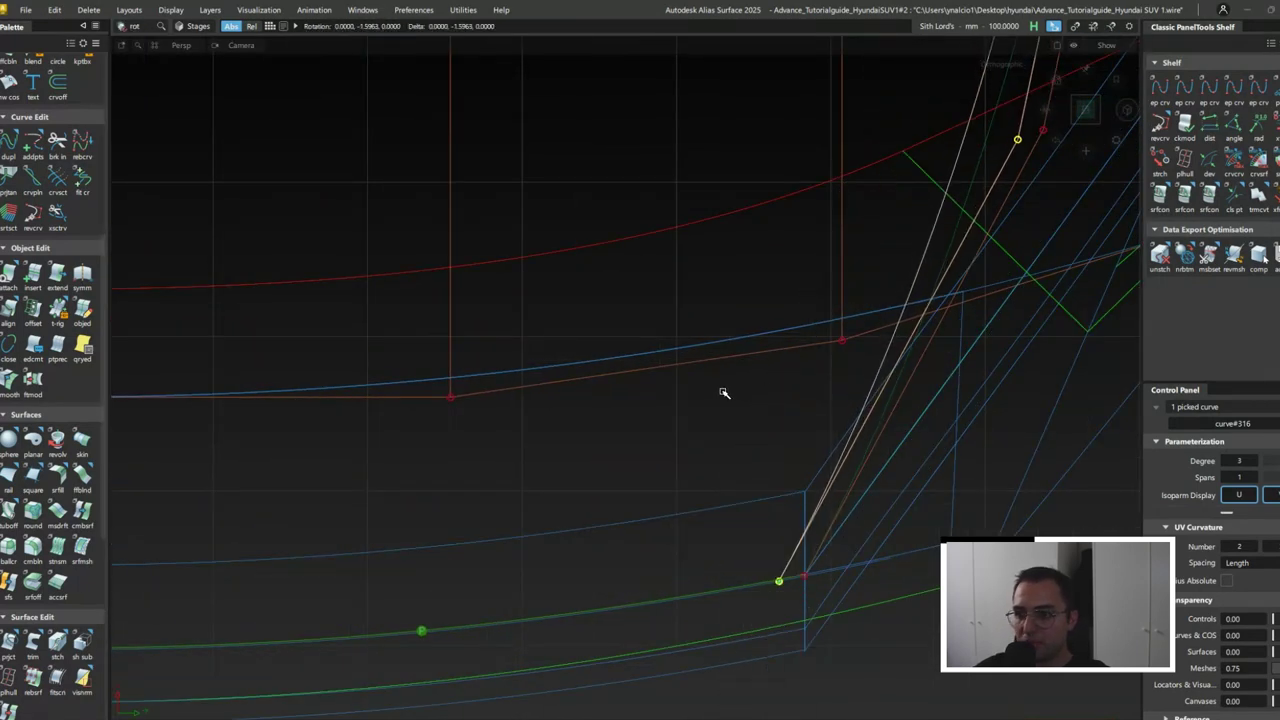
{"action": "left_click_drag", "start_coordinate": [683, 417], "coordinate": [626, 503], "text": "alt+shift"}
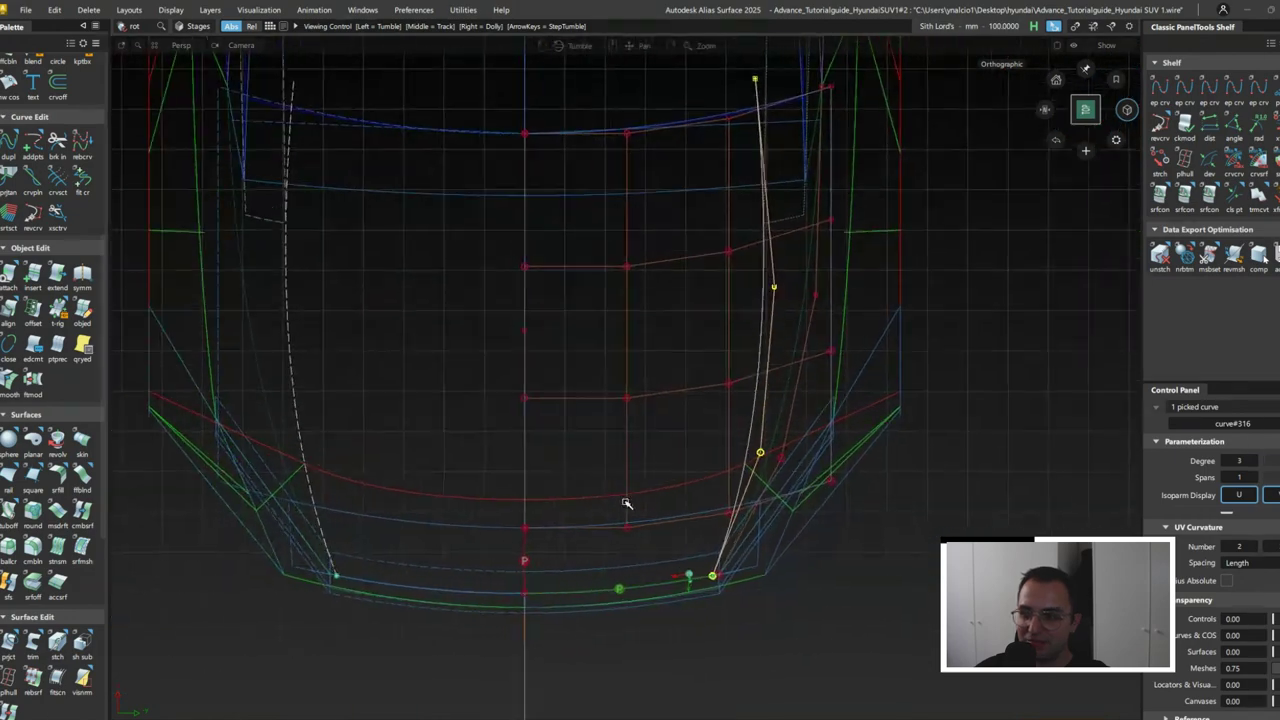
- Project the inner side curve onto the hood and front strip in plan view, and trim away the outboard excess
{"action": "key", "text": "p"}
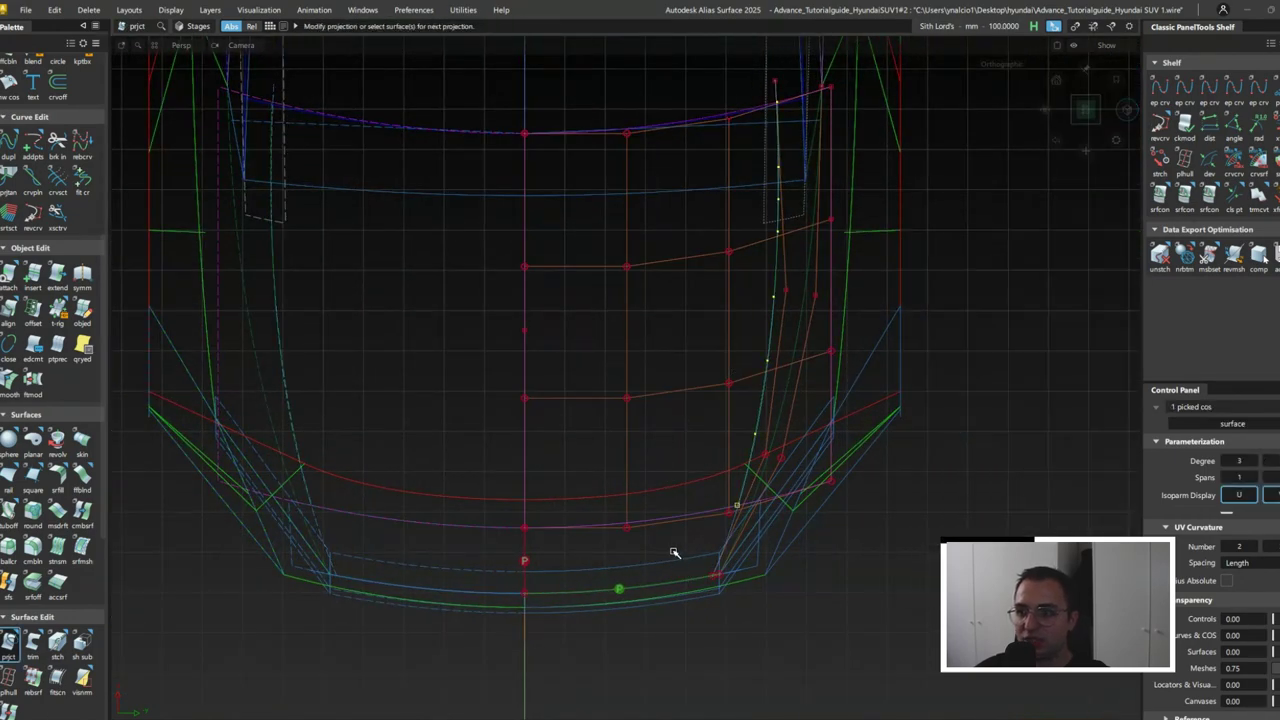
{"action": "key", "text": "t"}
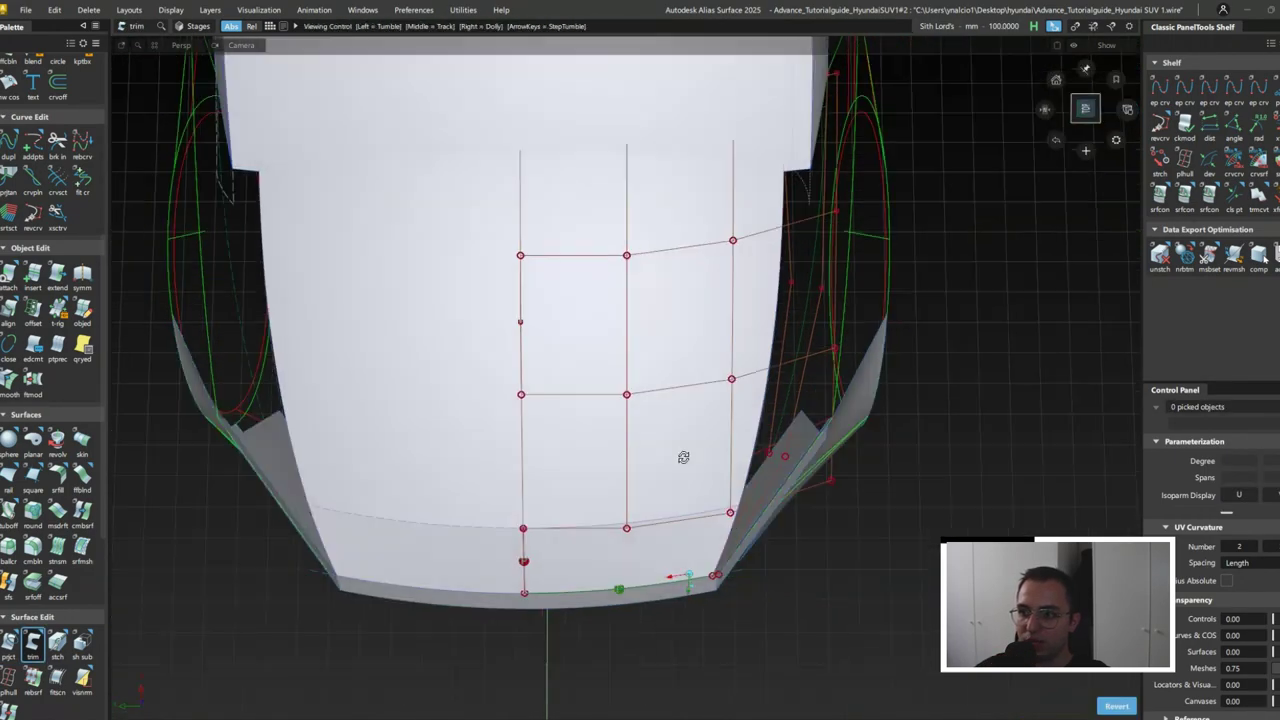
{"action": "mouse_move", "coordinate": [680, 451]}
{"action": "left_mouse_down", "text": "alt+shift"}
{"action": "mouse_move", "coordinate": [763, 457]}
{"action": "mouse_move", "coordinate": [870, 430]}
{"action": "mouse_move", "coordinate": [834, 449]}
{"action": "mouse_move", "coordinate": [822, 433]}
{"action": "mouse_move", "coordinate": [834, 391]}
{"action": "mouse_move", "coordinate": [871, 371]}
{"action": "mouse_move", "coordinate": [757, 386]}
{"action": "mouse_move", "coordinate": [687, 492]}
{"action": "left_mouse_up", "text": "alt+shift"}
{"action": "left_click", "coordinate": [871, 430]}
{"action": "left_click", "coordinate": [871, 371]}
{"action": "left_click_drag", "start_coordinate": [798, 322], "coordinate": [894, 329], "text": "alt+shift"}
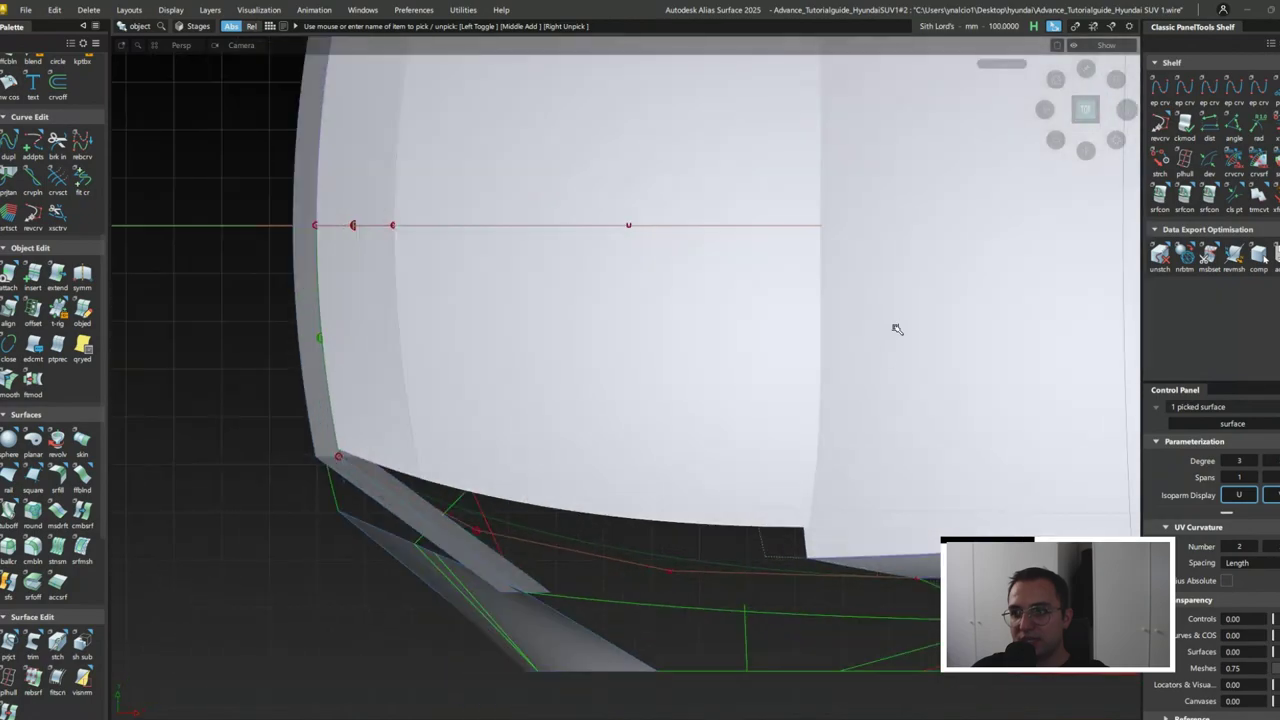
- Draw a curve along the windshield base in plan view, from the centreline outboard and sweeping rearward at its outer end
{"action": "left_click", "coordinate": [894, 366]}
{"action": "left_click", "coordinate": [921, 342]}
{"action": "mouse_move", "coordinate": [921, 342]}
{"action": "right_mouse_down", "text": "alt+shift"}
{"action": "mouse_move", "coordinate": [929, 334]}
{"action": "mouse_move", "coordinate": [814, 409]}
{"action": "mouse_move", "coordinate": [800, 480]}
{"action": "right_mouse_up", "text": "alt+shift"}
{"action": "mouse_move", "coordinate": [800, 480]}
{"action": "left_mouse_down", "text": "alt+shift"}
{"action": "mouse_move", "coordinate": [815, 243]}
{"action": "mouse_move", "coordinate": [737, 417]}
{"action": "left_mouse_up", "text": "alt+shift"}
{"action": "left_click", "coordinate": [1085, 101]}
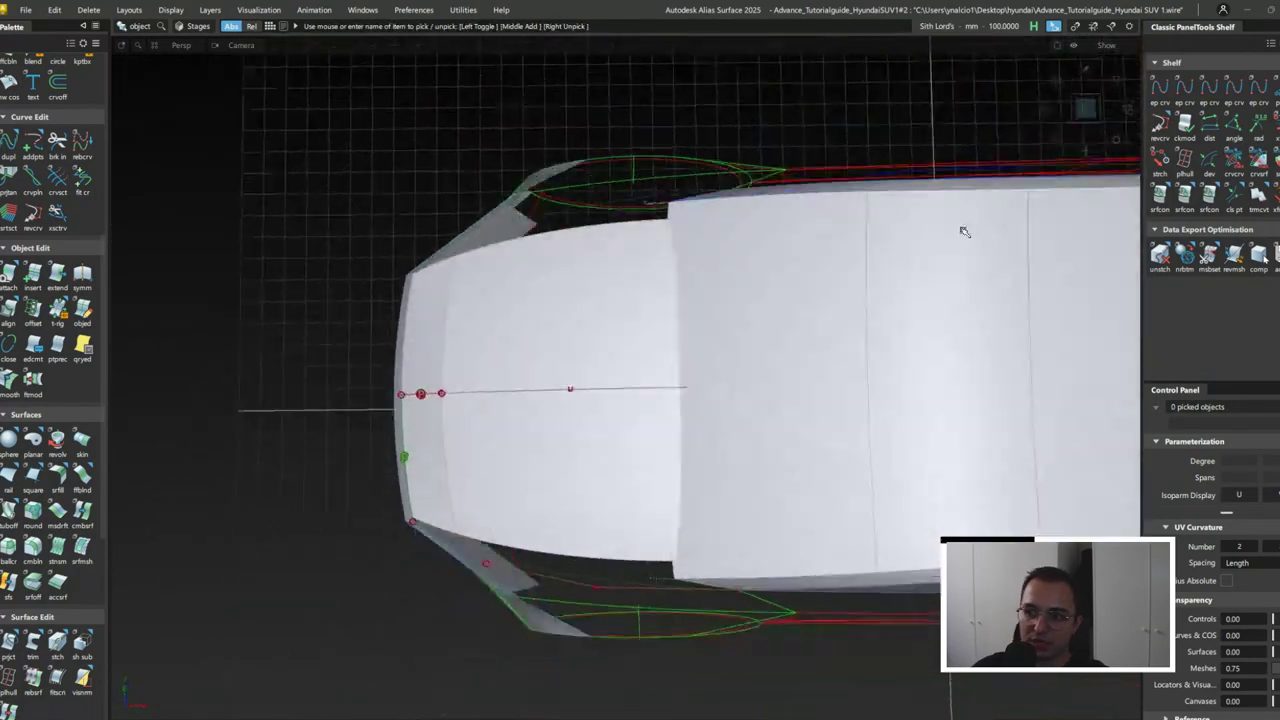
{"action": "left_click", "coordinate": [678, 387]}
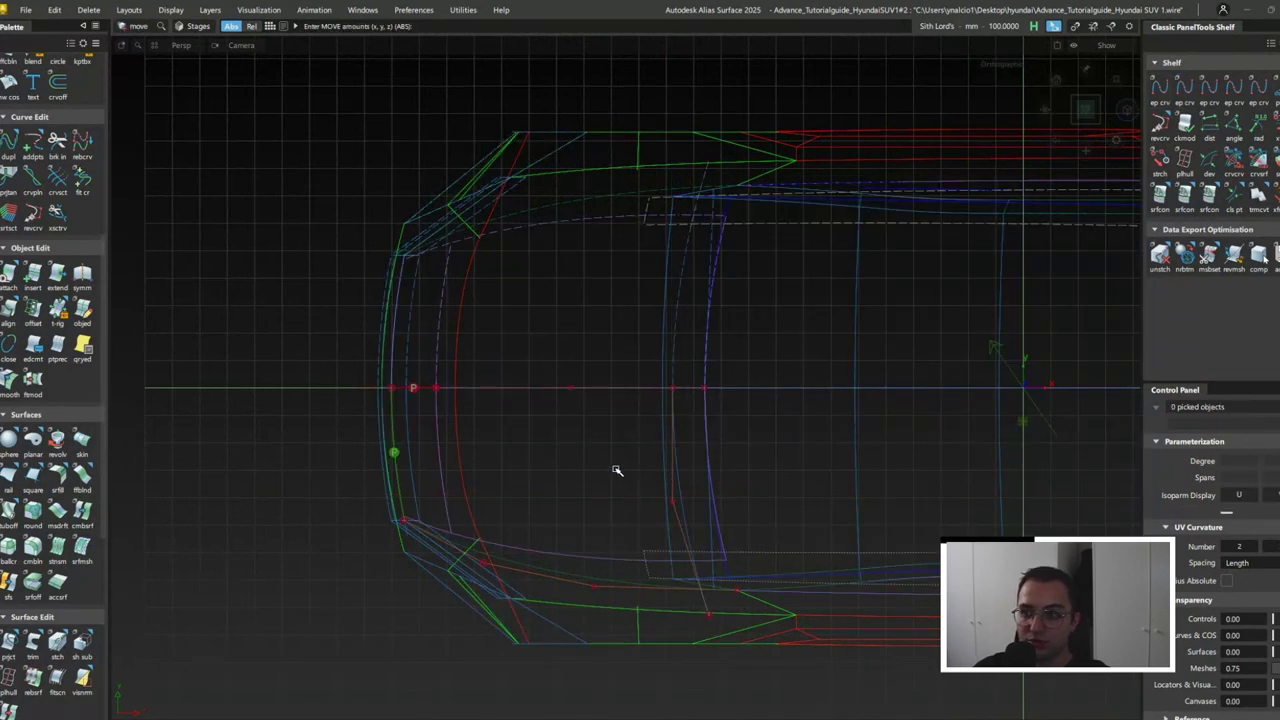
- Project the windshield-base curve onto the hood along the view direction and trim off the hood's rear excess
{"action": "key", "text": "ctrl+shift+p"}
{"action": "left_click", "coordinate": [681, 472]}
{"action": "left_click", "coordinate": [675, 433]}
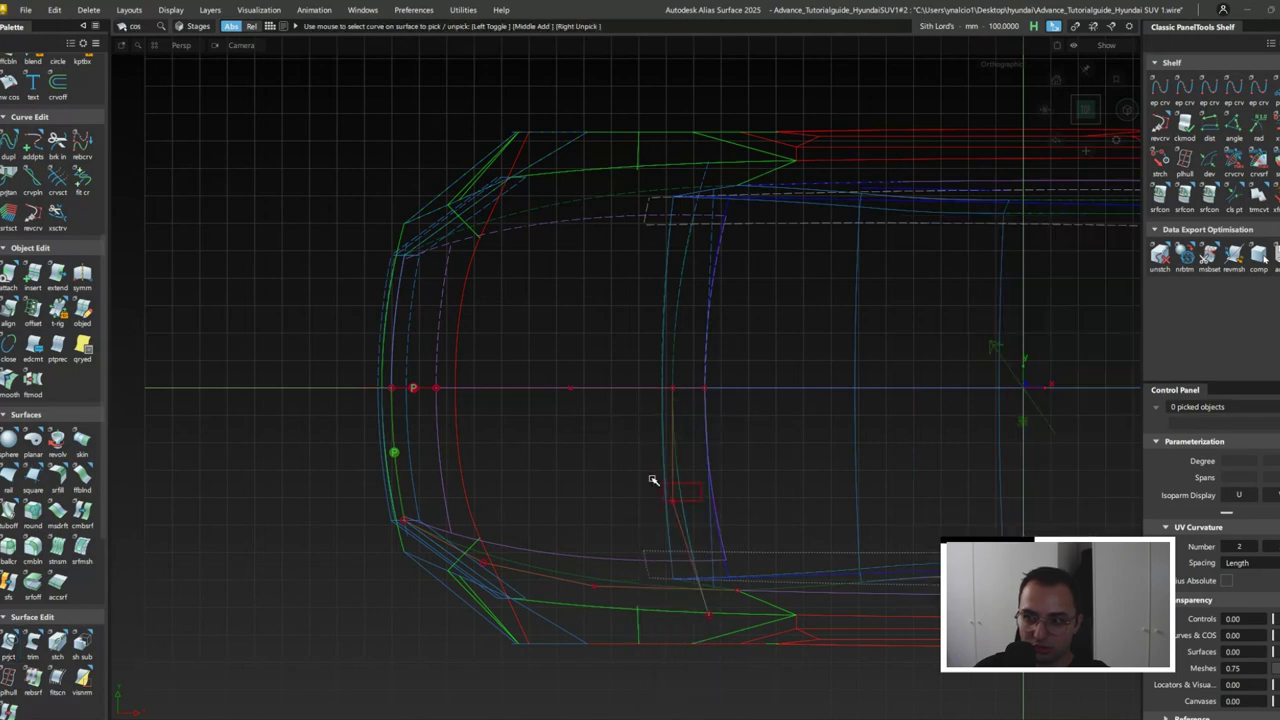
{"action": "key", "text": "ctrl+shift+p"}
{"action": "left_click", "coordinate": [1038, 344]}
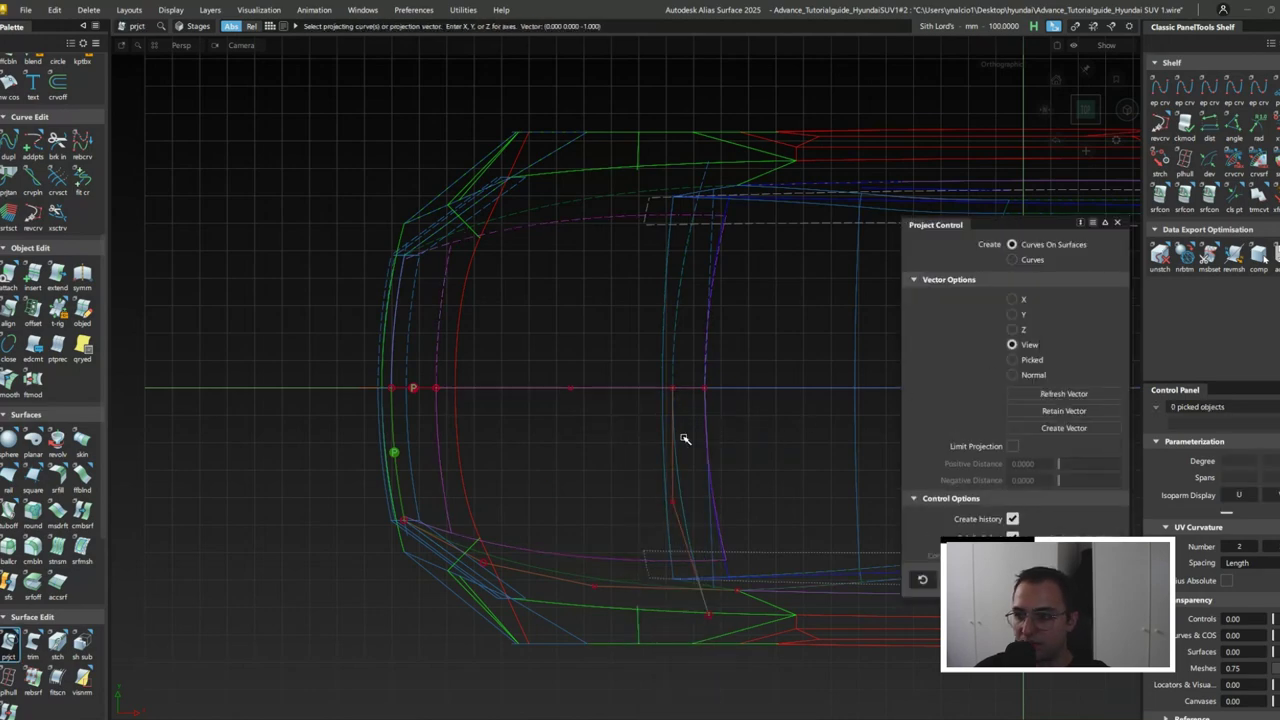
{"action": "left_click", "coordinate": [660, 428]}
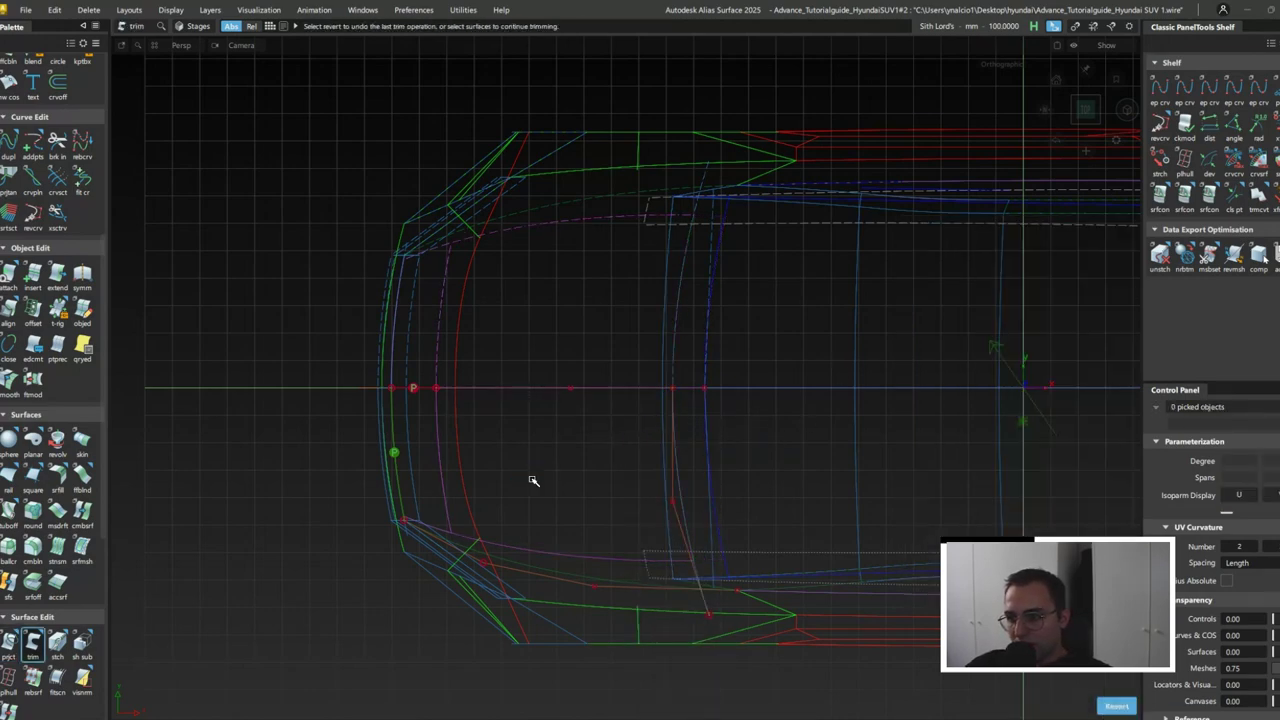
- Try to trim the windshield surface at its front edge
{"action": "mouse_move", "coordinate": [533, 481]}
{"action": "left_mouse_down", "text": "alt+shift"}
{"action": "mouse_move", "coordinate": [640, 491]}
{"action": "mouse_move", "coordinate": [714, 469]}
{"action": "mouse_move", "coordinate": [687, 531]}
{"action": "left_mouse_up", "text": "alt+shift"}
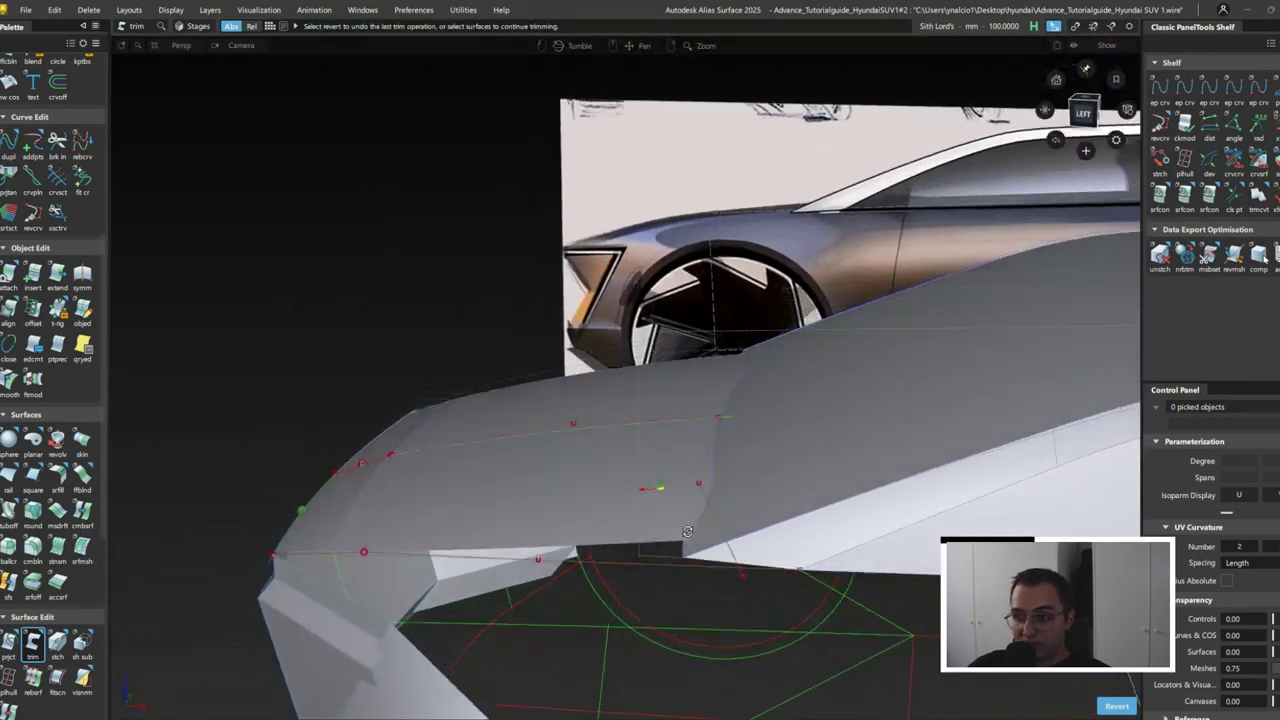
{"action": "left_click", "coordinate": [788, 449]}
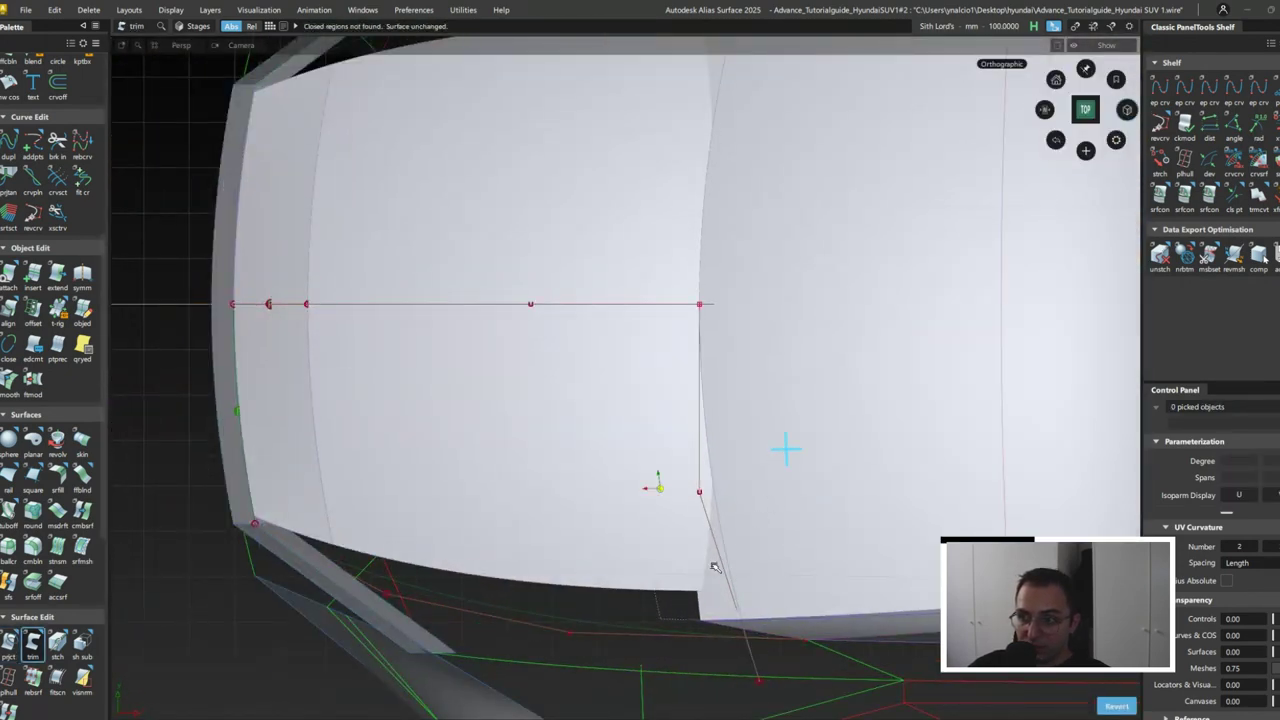
{"action": "right_click_drag", "start_coordinate": [714, 567], "coordinate": [776, 506], "text": "alt+shift"}
{"action": "left_click_drag", "start_coordinate": [815, 386], "coordinate": [810, 474], "text": "ctrl+shift"}
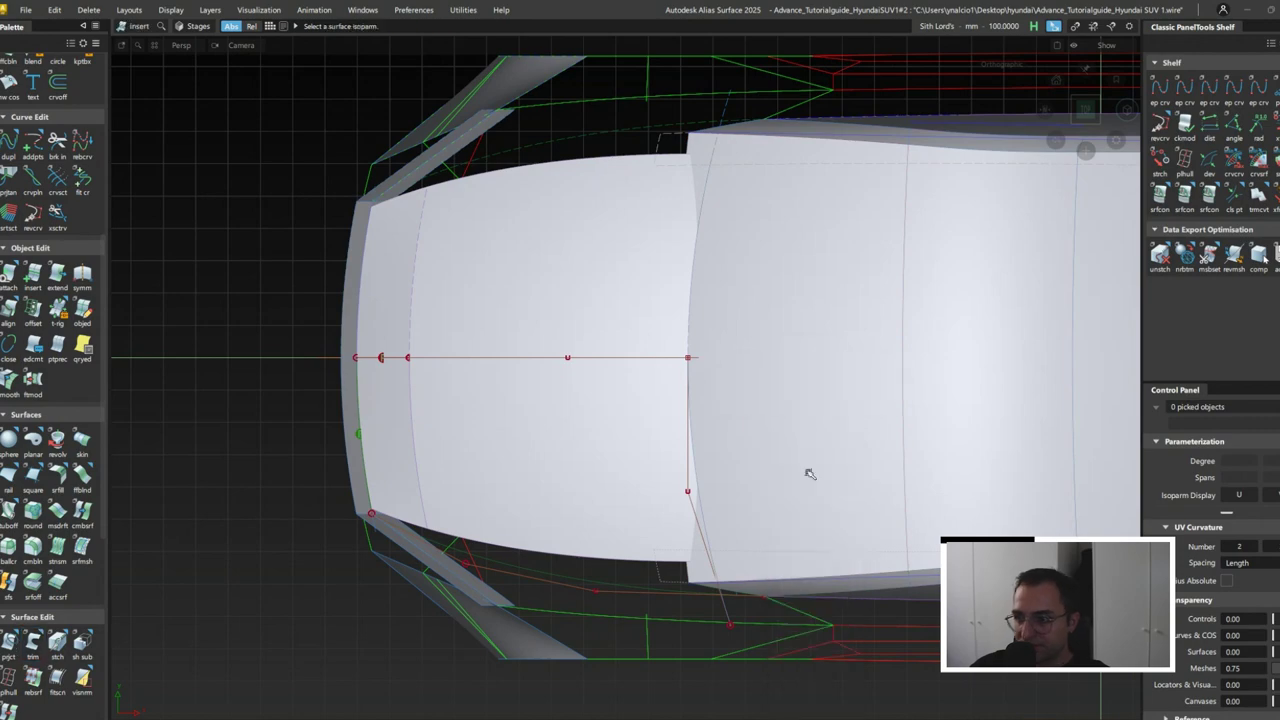
{"action": "left_click_drag", "start_coordinate": [862, 585], "coordinate": [503, 569], "text": "alt+shift"}
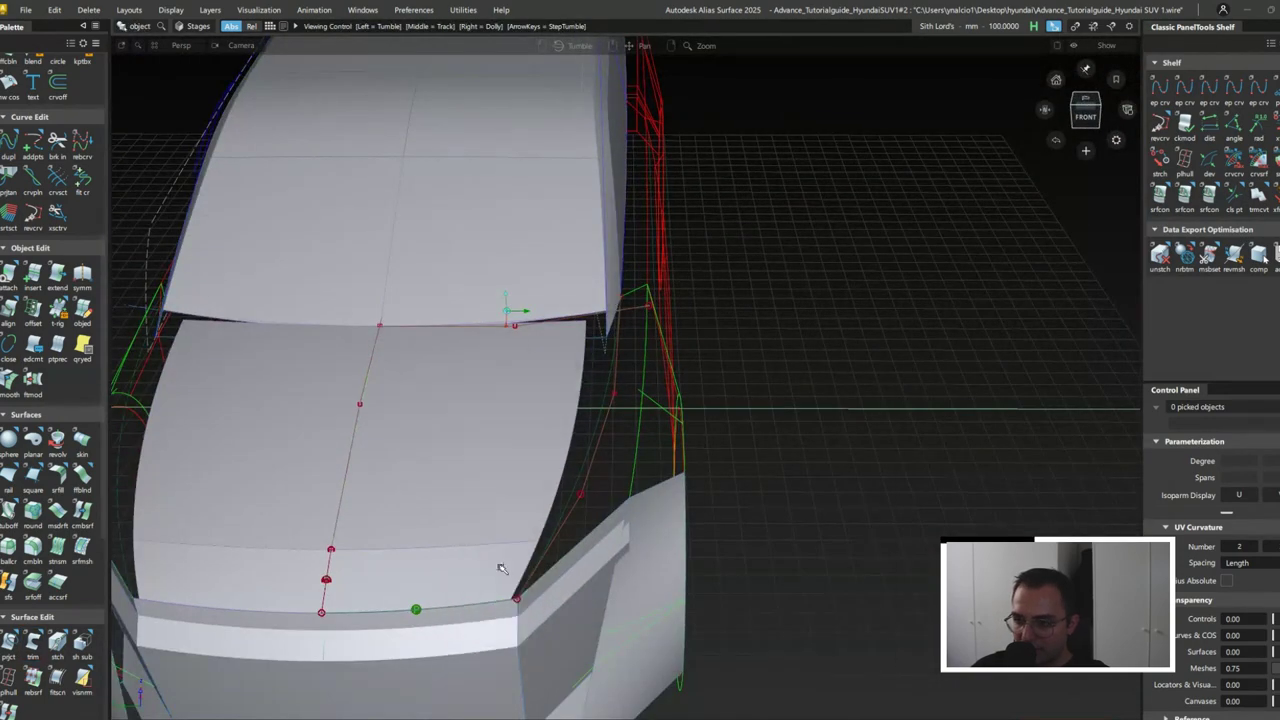
- Skin the hood and front strip's trimmed side edges to the side curve with U degree 5, V degree 1 and Connect ends
{"action": "left_click", "coordinate": [570, 460]}
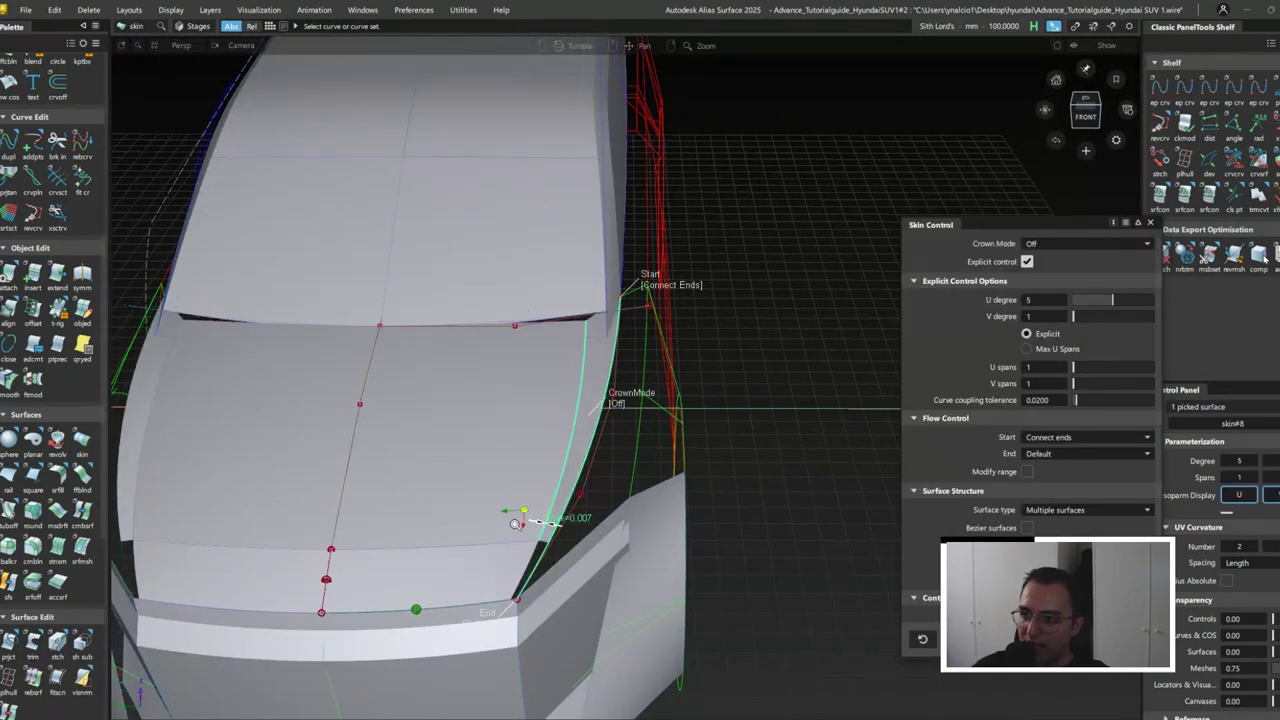
{"action": "left_click_drag", "start_coordinate": [515, 523], "coordinate": [550, 530], "text": "alt+shift"}
{"action": "left_click", "coordinate": [548, 595]}
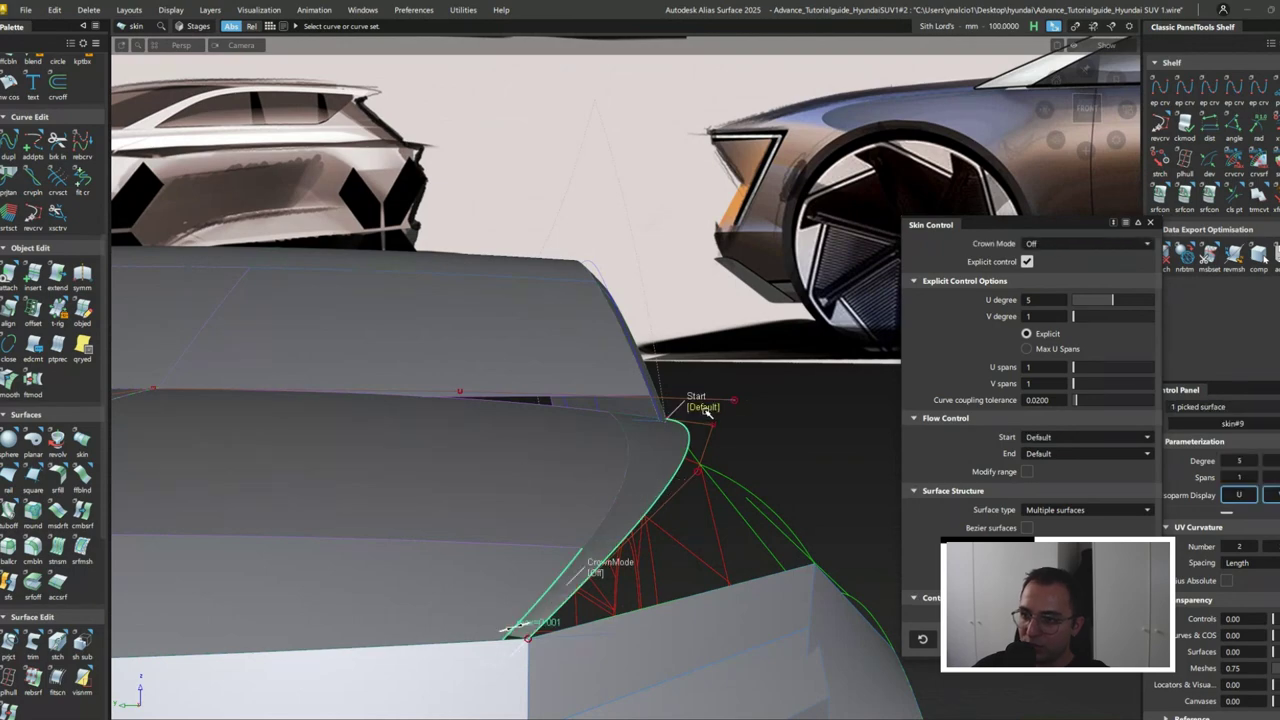
{"action": "mouse_move", "coordinate": [536, 576]}
{"action": "left_mouse_down", "text": "alt+shift"}
{"action": "mouse_move", "coordinate": [583, 443]}
{"action": "mouse_move", "coordinate": [414, 391]}
{"action": "mouse_move", "coordinate": [651, 366]}
{"action": "mouse_move", "coordinate": [560, 600]}
{"action": "mouse_move", "coordinate": [535, 582]}
{"action": "left_mouse_up", "text": "alt+shift"}
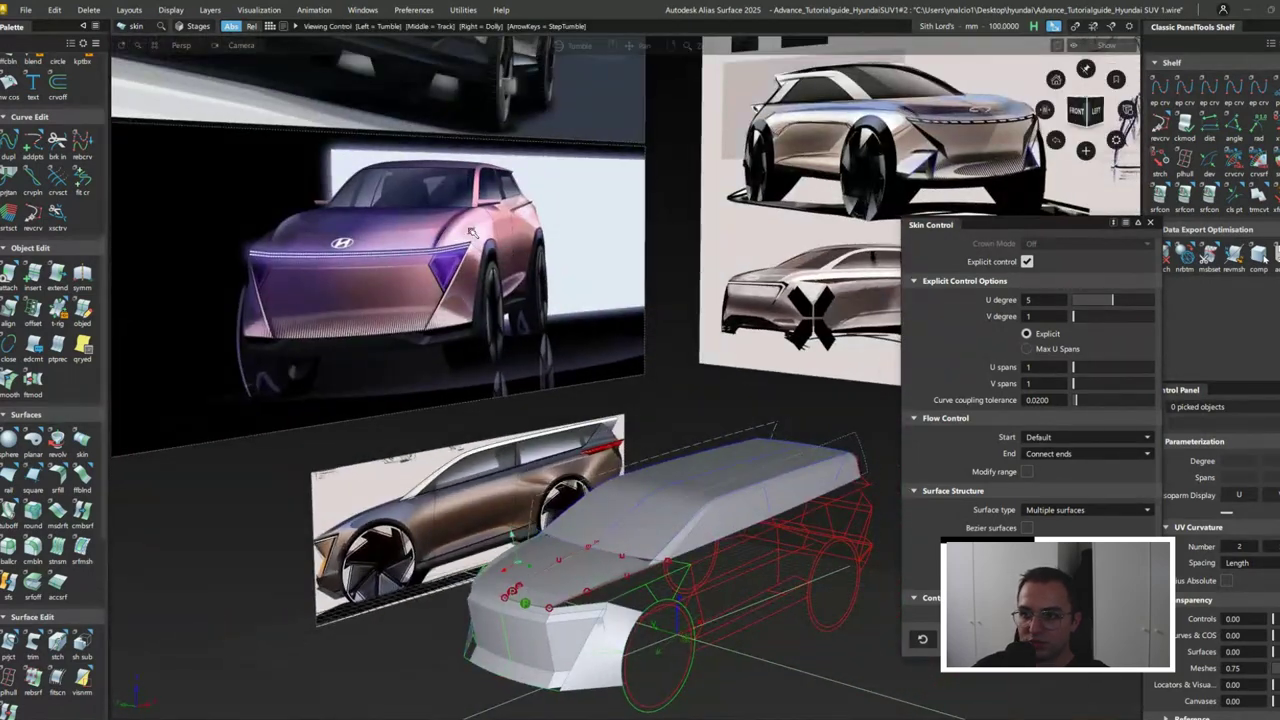
- Build a rail surface from the hood's side curve outward to the shoulder curve above the front wheel arch
{"action": "left_click_drag", "start_coordinate": [467, 249], "coordinate": [617, 582], "text": "alt+shift"}
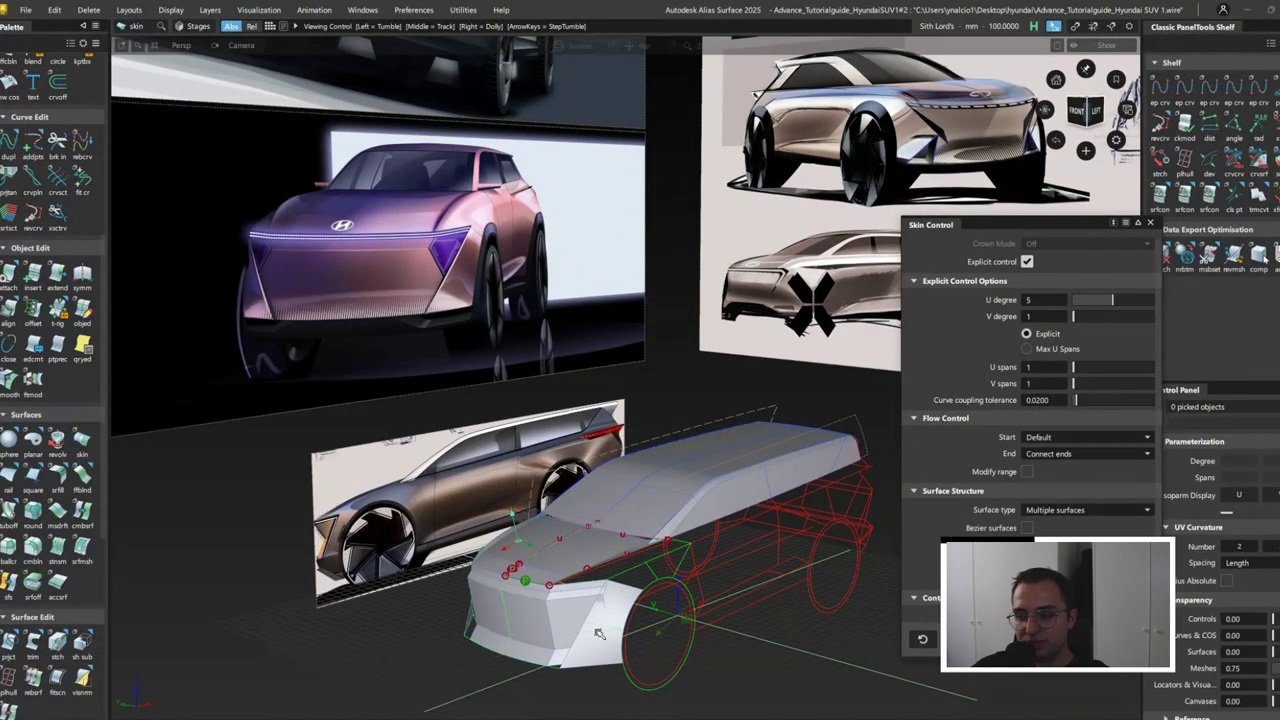
{"action": "scroll", "coordinate": [598, 634], "scroll_direction": "up", "scroll_amount": 6}
{"action": "key", "text": "r"}
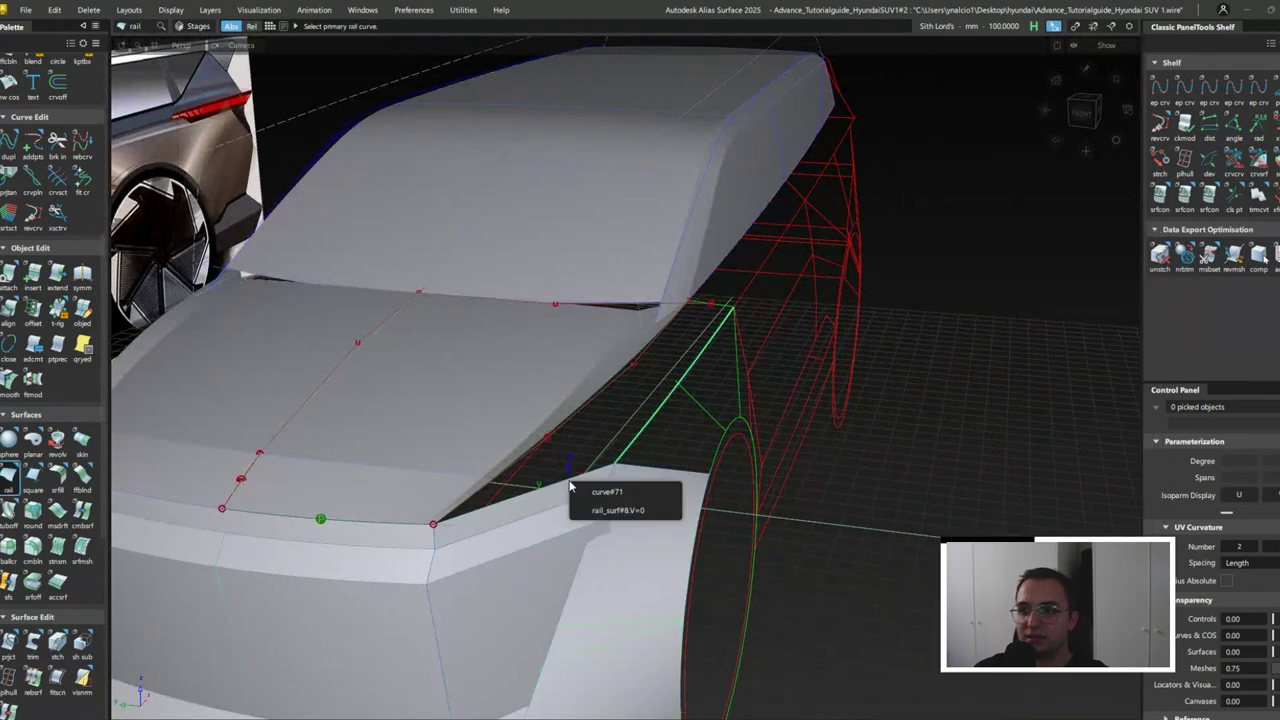
{"action": "mouse_move", "coordinate": [600, 495]}
{"action": "left_mouse_down", "text": "alt+shift"}
{"action": "mouse_move", "coordinate": [717, 334]}
{"action": "mouse_move", "coordinate": [763, 346]}
{"action": "mouse_move", "coordinate": [638, 348]}
{"action": "mouse_move", "coordinate": [746, 417]}
{"action": "mouse_move", "coordinate": [612, 465]}
{"action": "mouse_move", "coordinate": [809, 471]}
{"action": "mouse_move", "coordinate": [894, 514]}
{"action": "mouse_move", "coordinate": [1089, 381]}
{"action": "left_mouse_up", "text": "alt+shift"}
{"action": "scroll", "coordinate": [612, 465], "scroll_direction": "down", "scroll_amount": 5}
- Move three CVs on the front fender surface's forward edge about 14.7 mm forward in side view
{"action": "left_click_drag", "start_coordinate": [668, 428], "coordinate": [851, 449], "text": "alt+shift"}
{"action": "left_click", "coordinate": [745, 550]}
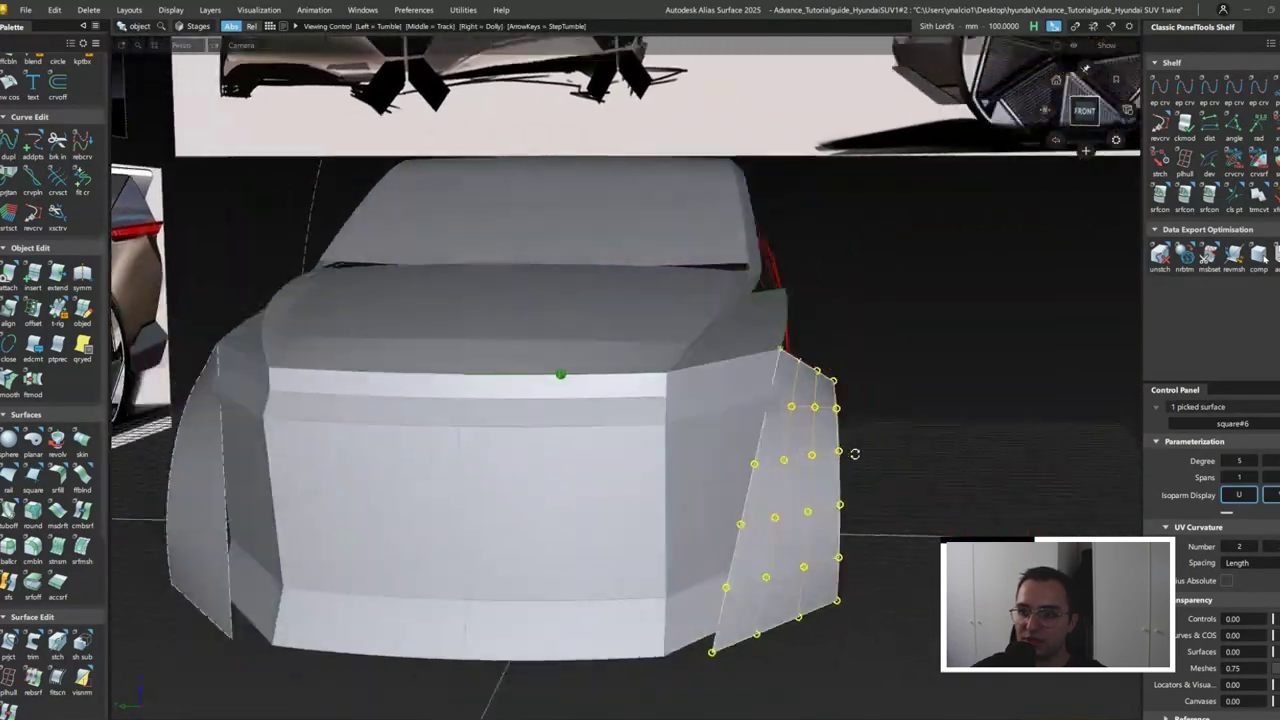
{"action": "key", "text": "Escape"}
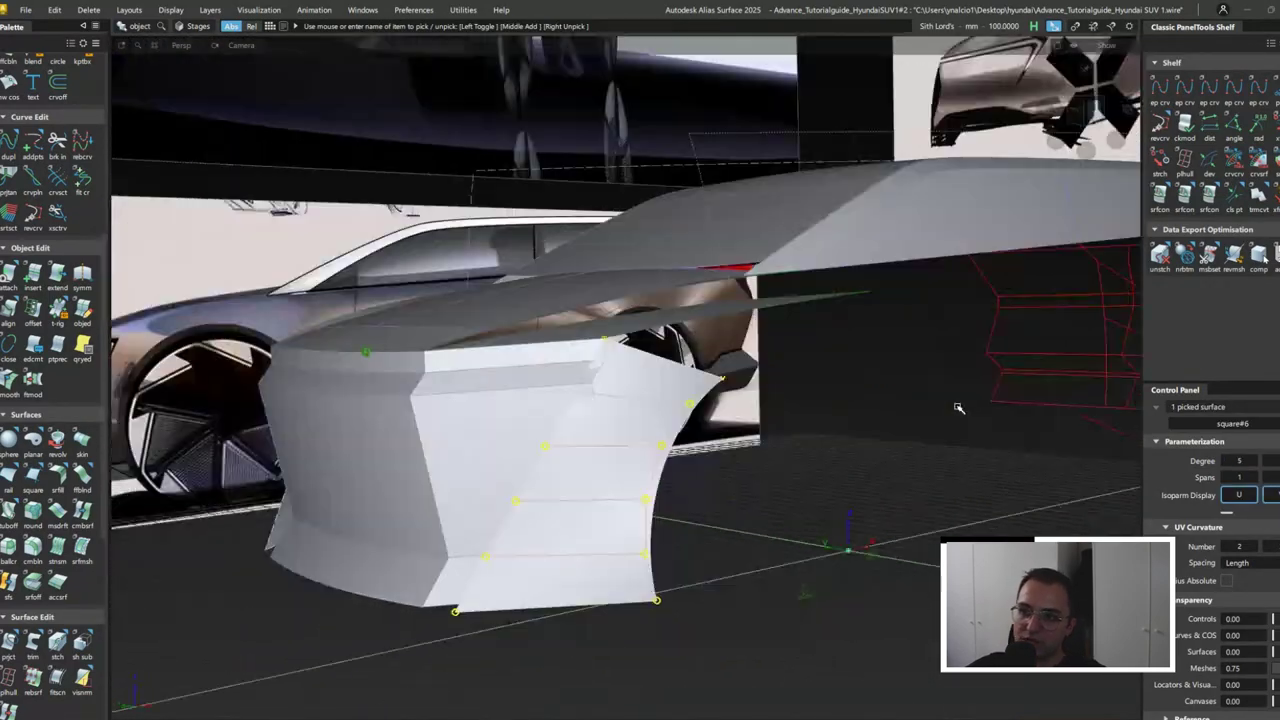
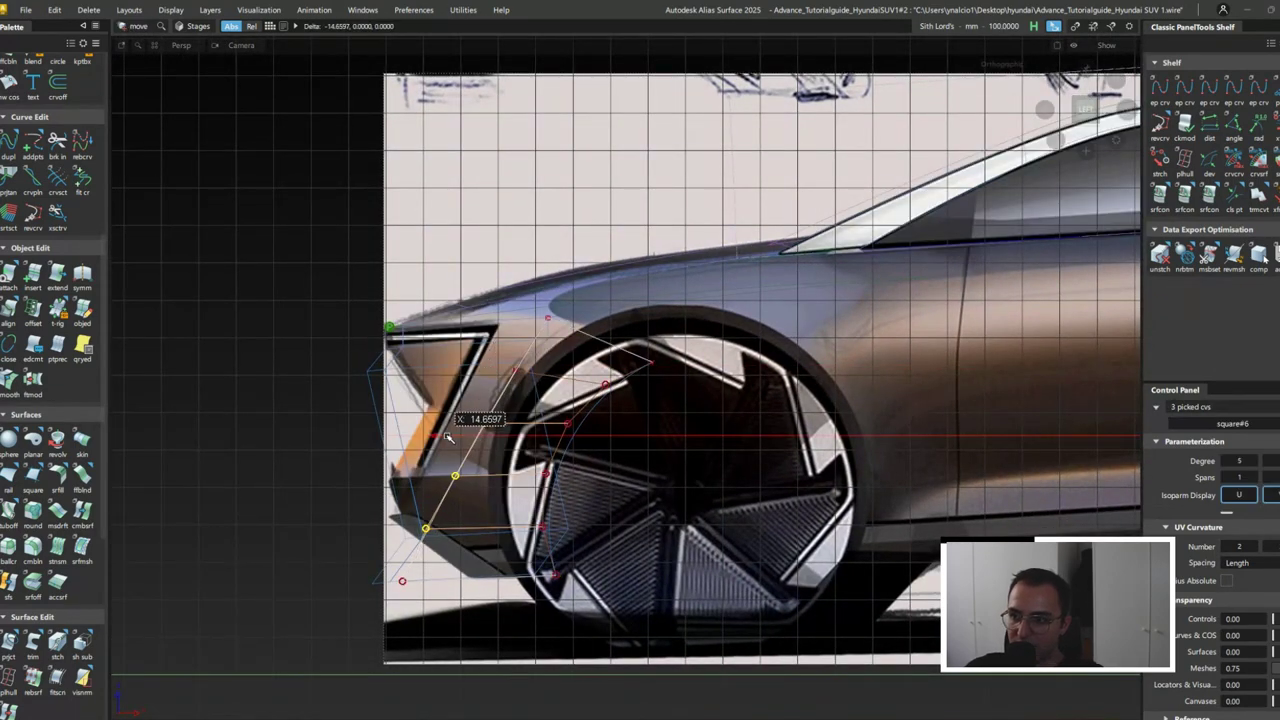
{"action": "mouse_move", "coordinate": [460, 432]}
{"action": "left_mouse_down", "text": "alt+shift"}
{"action": "mouse_move", "coordinate": [1003, 463]}
{"action": "mouse_move", "coordinate": [537, 486]}
{"action": "mouse_move", "coordinate": [493, 533]}
{"action": "mouse_move", "coordinate": [851, 500]}
{"action": "mouse_move", "coordinate": [631, 349]}
{"action": "mouse_move", "coordinate": [657, 562]}
{"action": "mouse_move", "coordinate": [722, 557]}
{"action": "left_mouse_up", "text": "alt+shift"}
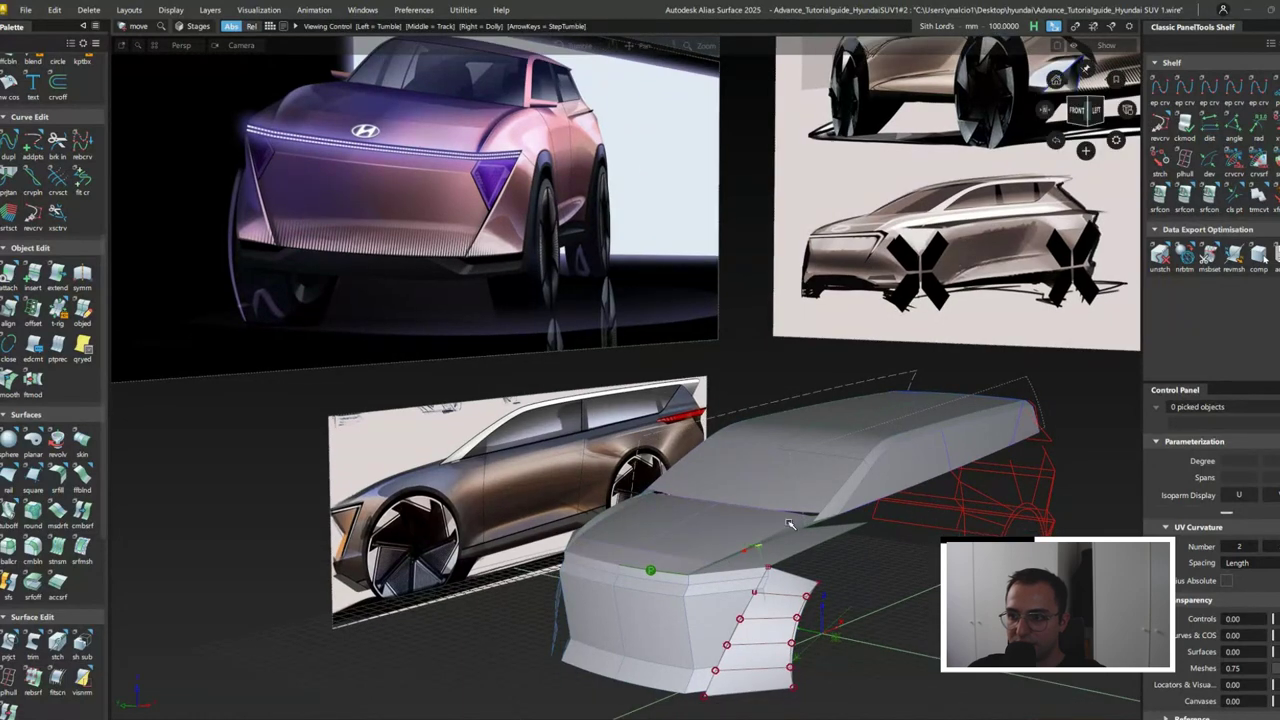
- Adjust the degrees of the rail surface beside the hood and raise its CVs in side view to follow the sketch's shoulder line
{"action": "mouse_move", "coordinate": [790, 524]}
{"action": "right_mouse_down", "text": "alt+shift"}
{"action": "mouse_move", "coordinate": [790, 560]}
{"action": "mouse_move", "coordinate": [866, 612]}
{"action": "mouse_move", "coordinate": [1122, 463]}
{"action": "right_mouse_up", "text": "alt+shift"}
{"action": "left_click", "coordinate": [790, 560]}
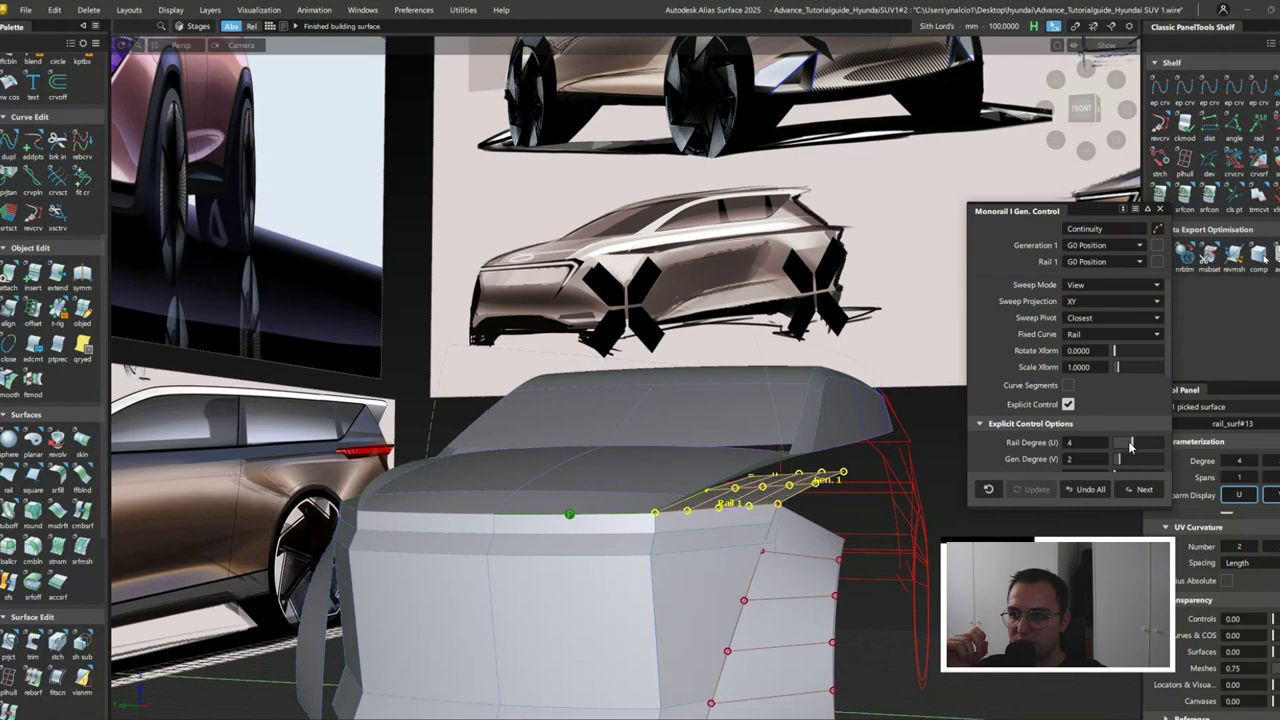
{"action": "mouse_move", "coordinate": [840, 482]}
{"action": "left_mouse_down", "text": "alt+shift"}
{"action": "mouse_move", "coordinate": [597, 571]}
{"action": "mouse_move", "coordinate": [1106, 418]}
{"action": "mouse_move", "coordinate": [900, 420]}
{"action": "mouse_move", "coordinate": [697, 382]}
{"action": "left_mouse_up", "text": "alt+shift"}
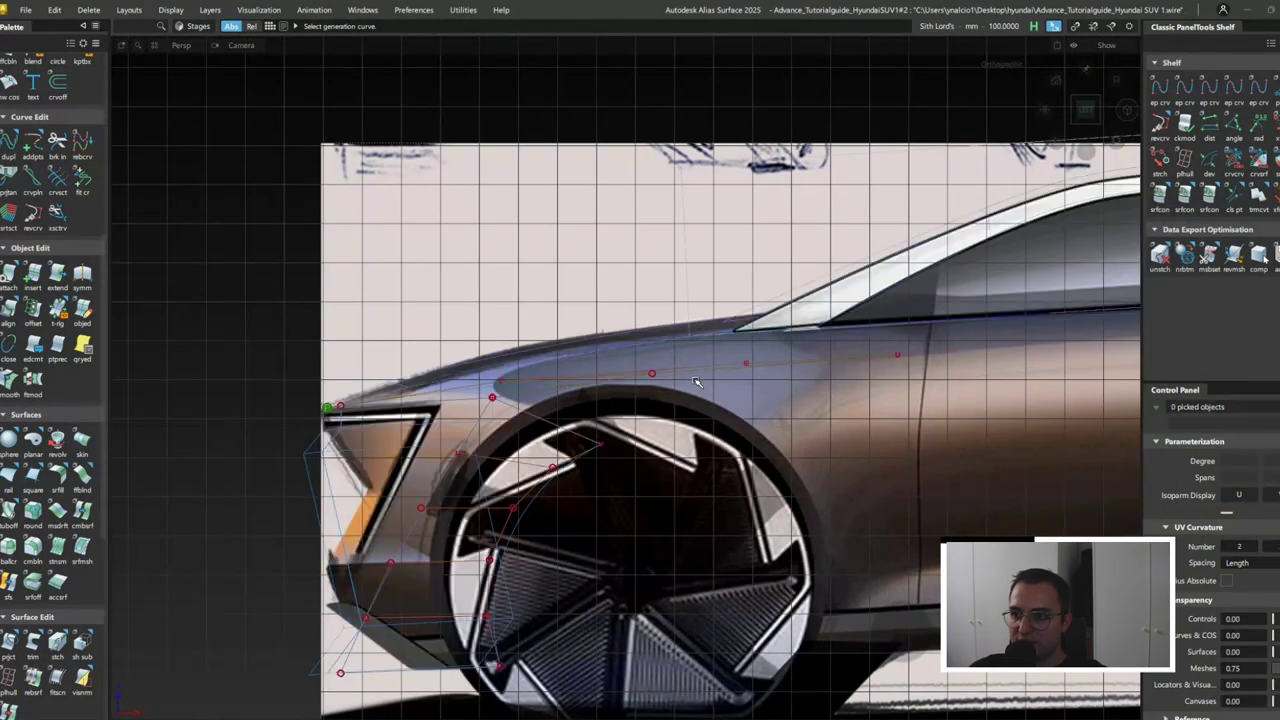
{"action": "left_click", "coordinate": [790, 405]}
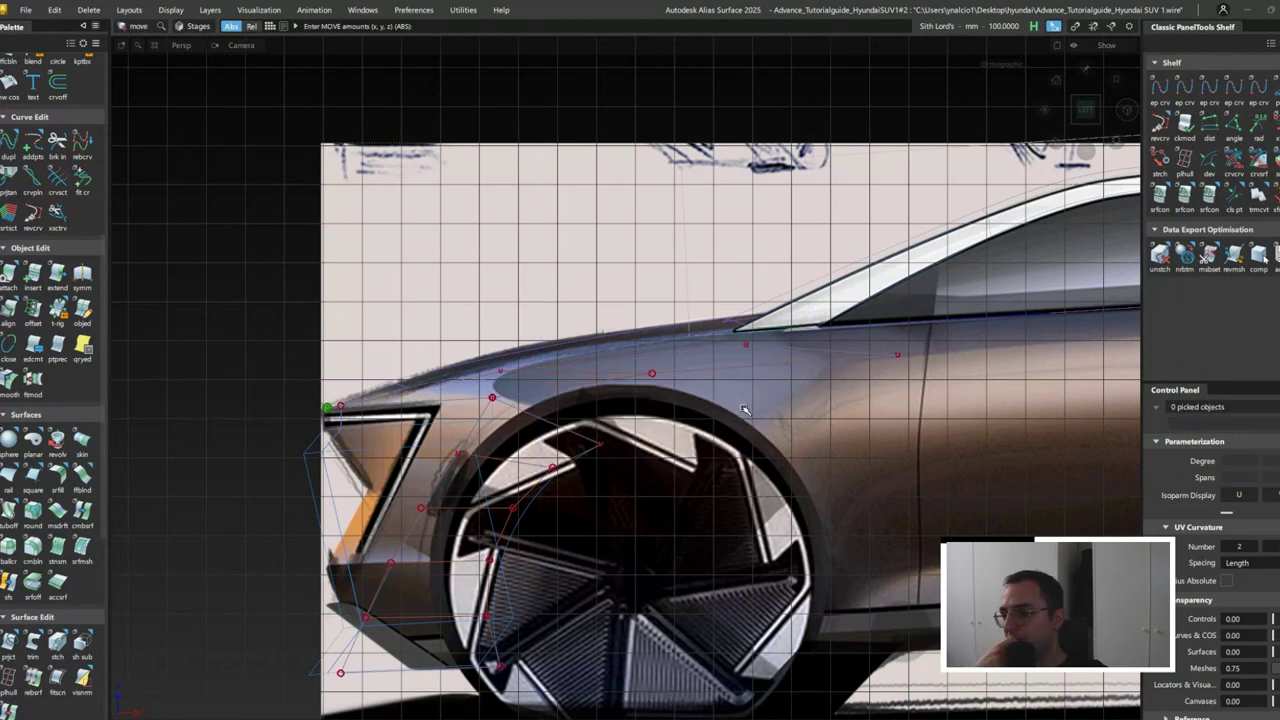
{"action": "mouse_move", "coordinate": [744, 409]}
{"action": "left_mouse_down", "text": "alt+shift"}
{"action": "mouse_move", "coordinate": [591, 398]}
{"action": "mouse_move", "coordinate": [625, 394]}
{"action": "left_mouse_up", "text": "alt+shift"}
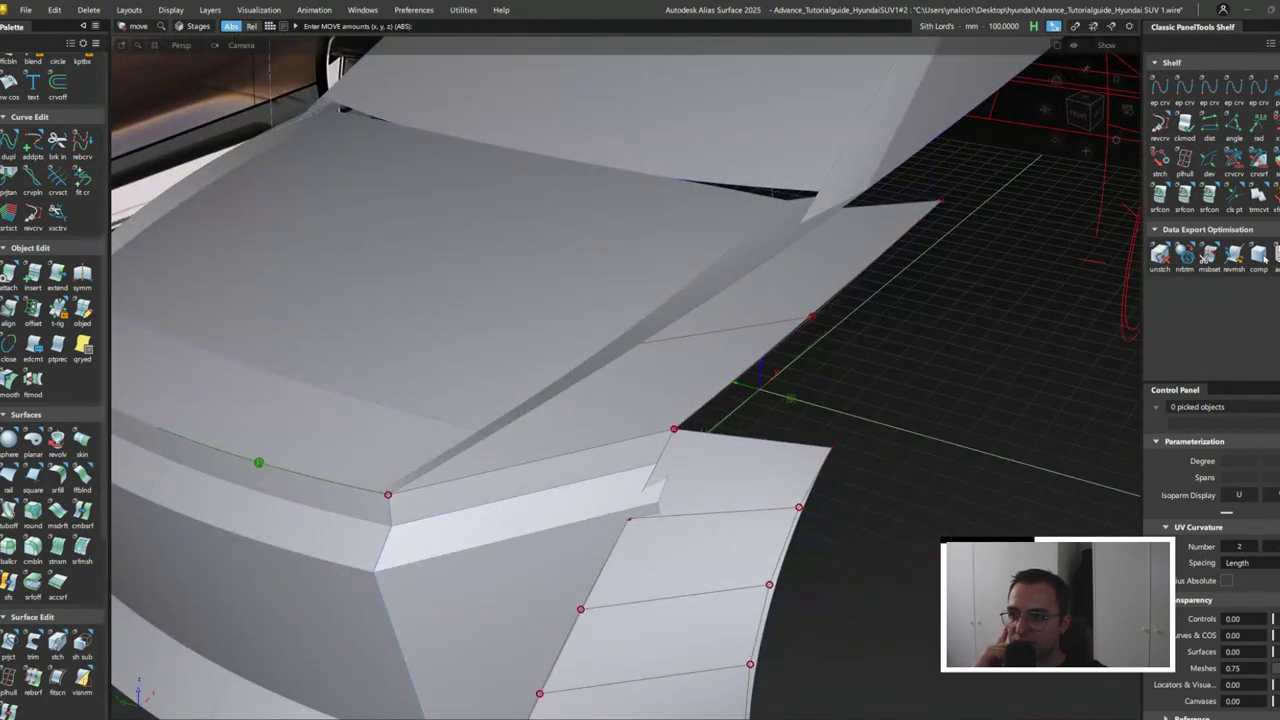
- Build a multi-surface draft down from the hood's side edges along Z with a draft angle of -20 and length 100
{"action": "scroll", "coordinate": [44, 211], "scroll_direction": "down", "scroll_amount": 3}
{"action": "left_click", "coordinate": [57, 392]}
{"action": "left_click", "coordinate": [704, 301]}
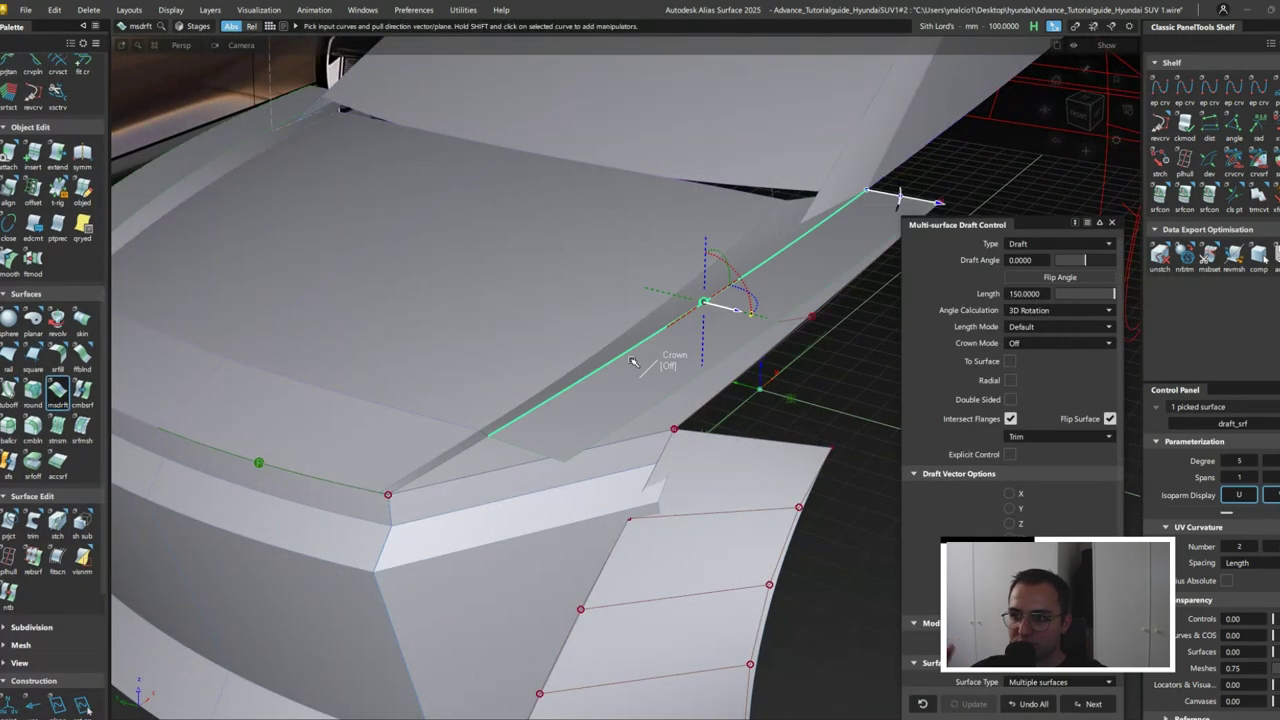
{"action": "left_click", "coordinate": [471, 447], "text": "shift"}
{"action": "left_click_drag", "start_coordinate": [880, 260], "coordinate": [931, 311], "text": "alt+shift"}
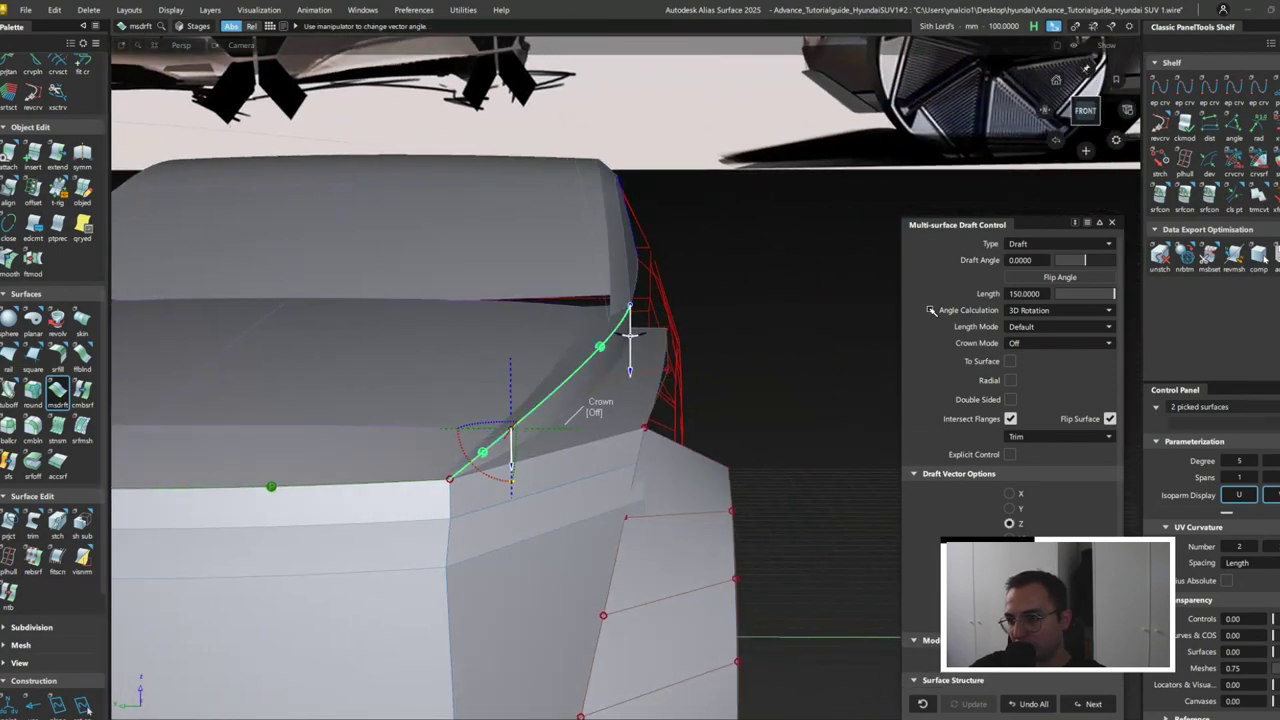
{"action": "left_click_drag", "start_coordinate": [625, 370], "coordinate": [680, 350], "text": "alt+shift"}
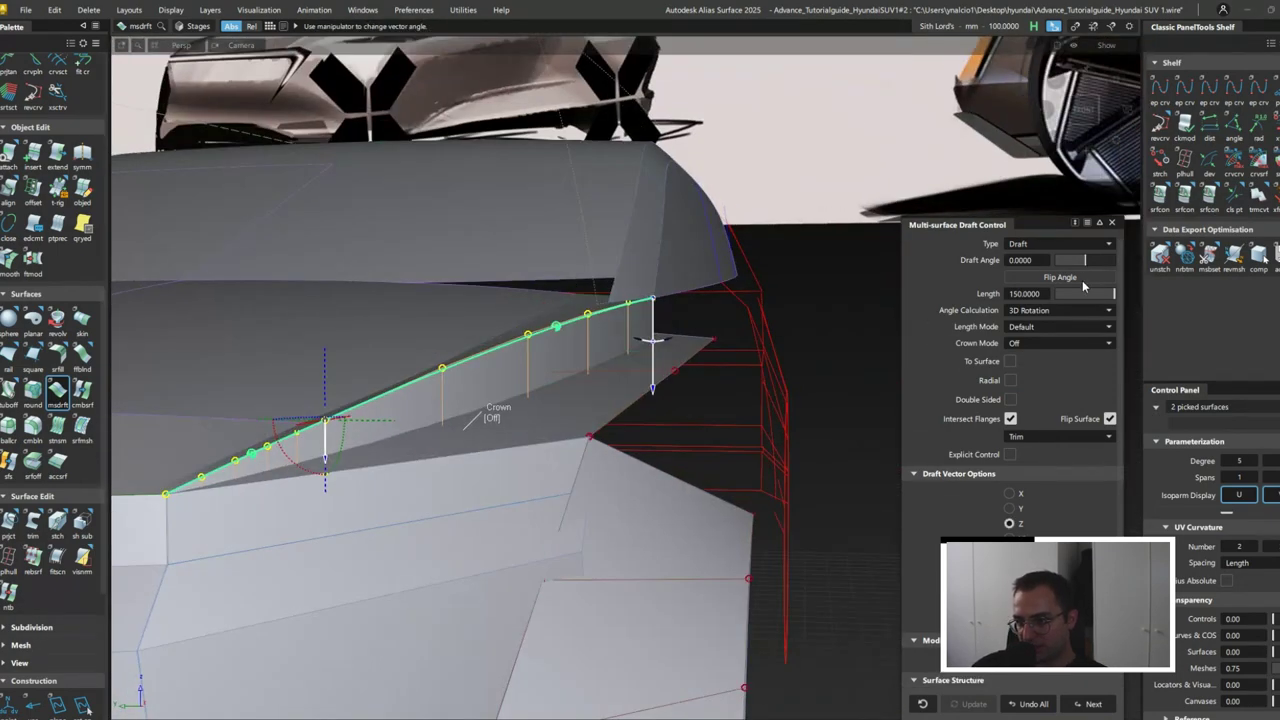
{"action": "left_click_drag", "start_coordinate": [1088, 265], "coordinate": [1069, 262]}
{"action": "mouse_move", "coordinate": [433, 360]}
{"action": "left_mouse_down", "text": "alt+shift"}
{"action": "mouse_move", "coordinate": [563, 363]}
{"action": "mouse_move", "coordinate": [694, 314]}
{"action": "mouse_move", "coordinate": [780, 423]}
{"action": "mouse_move", "coordinate": [917, 515]}
{"action": "mouse_move", "coordinate": [807, 469]}
{"action": "left_mouse_up", "text": "alt+shift"}
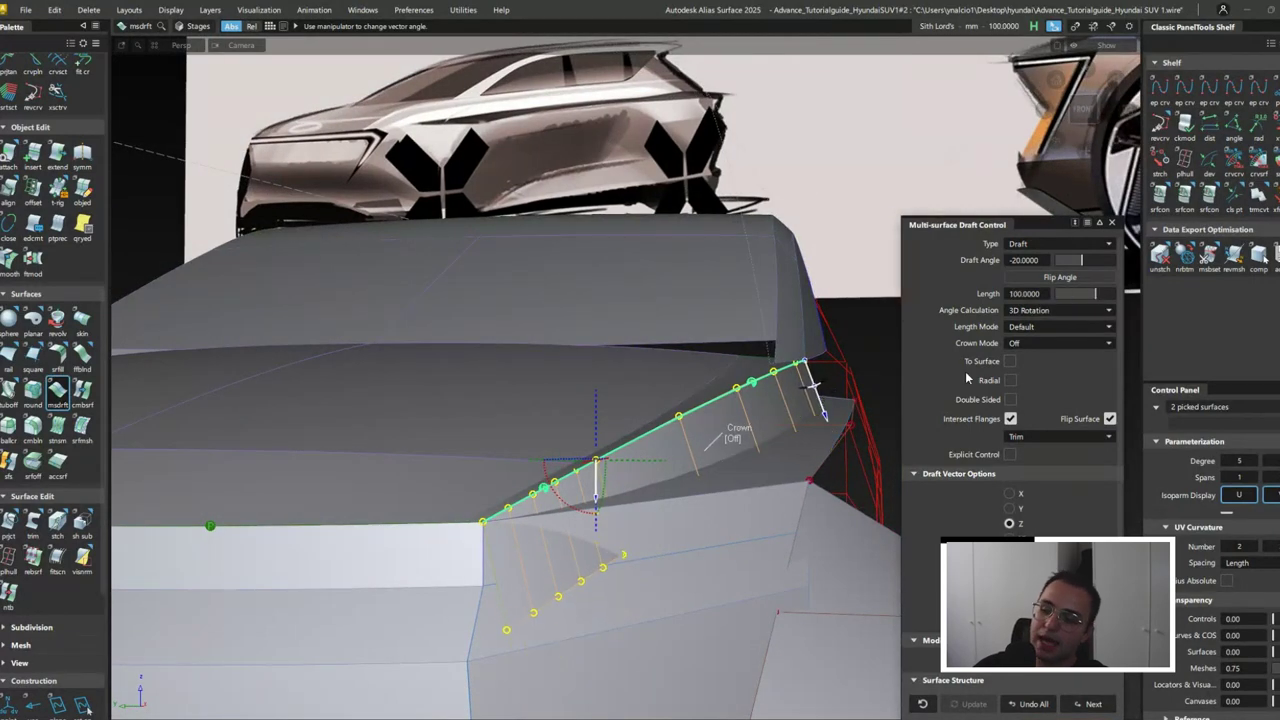
{"action": "key", "text": "Return"}
{"action": "left_click_drag", "start_coordinate": [966, 377], "coordinate": [678, 463], "text": "alt+shift"}
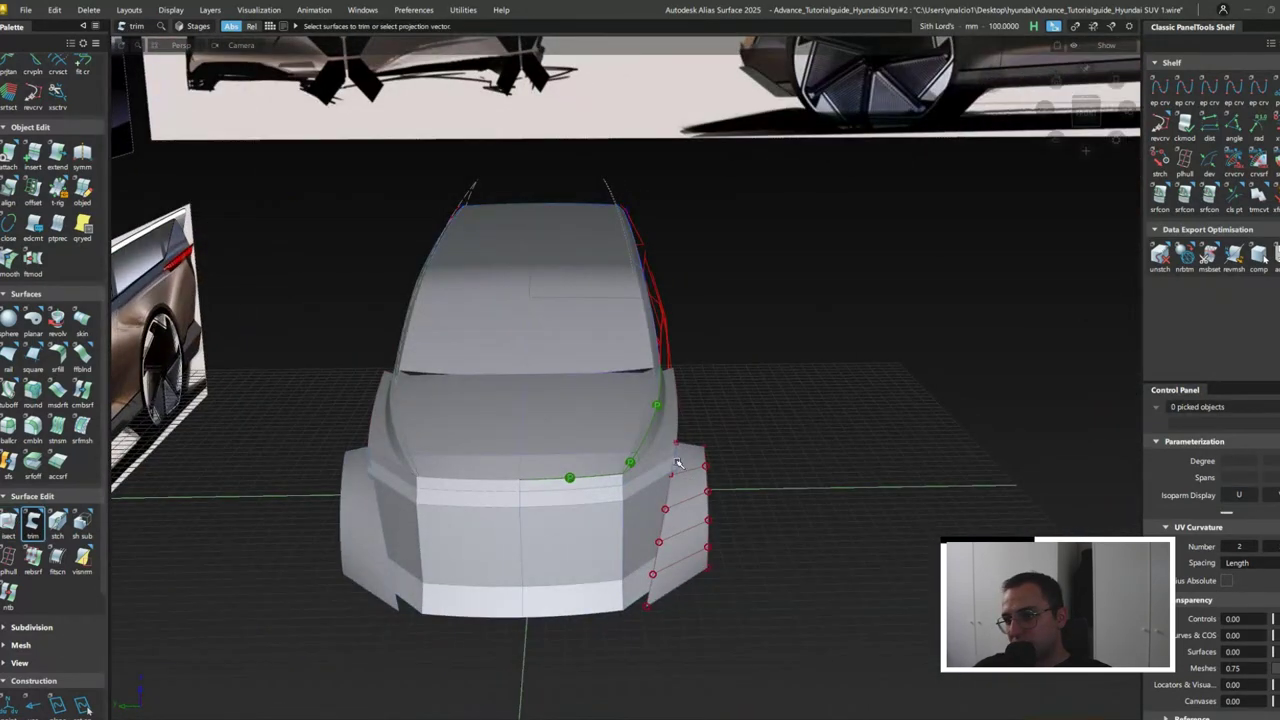
{"action": "left_click_drag", "start_coordinate": [560, 470], "coordinate": [401, 477], "text": "alt+shift"}
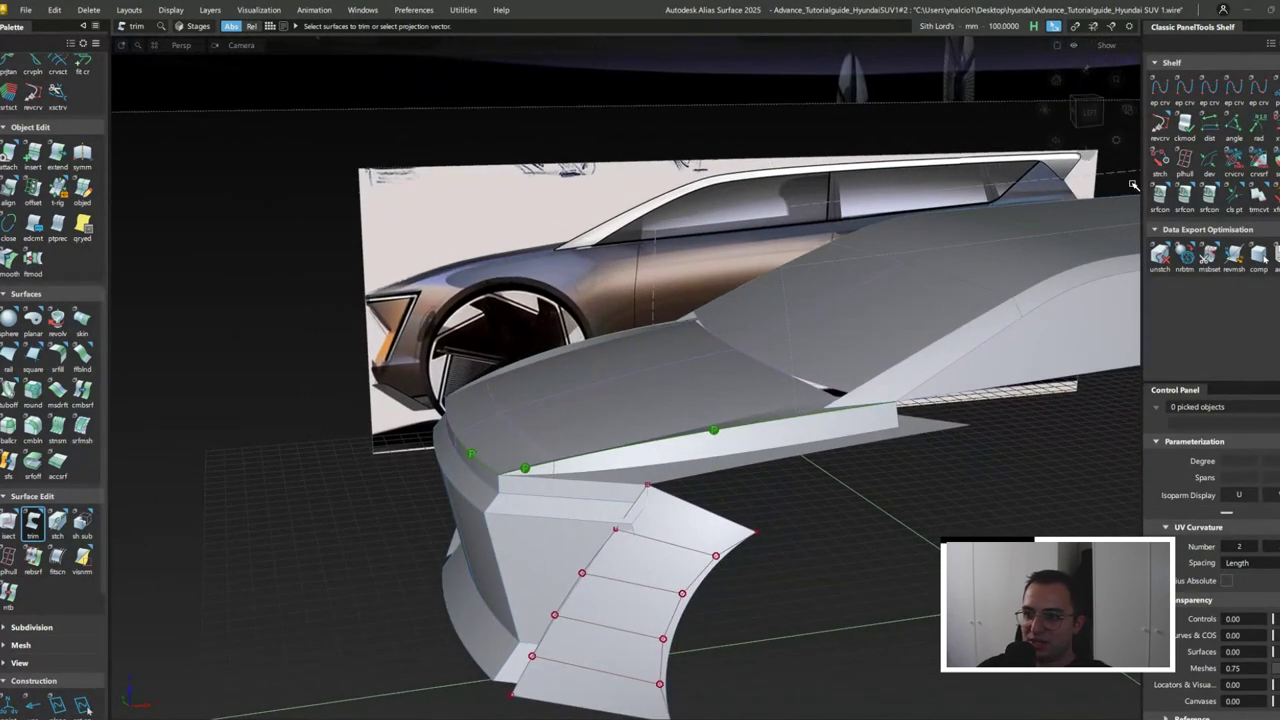
{"action": "left_click", "coordinate": [1088, 112]}
{"action": "scroll", "coordinate": [868, 368], "scroll_direction": "down", "scroll_amount": 3}
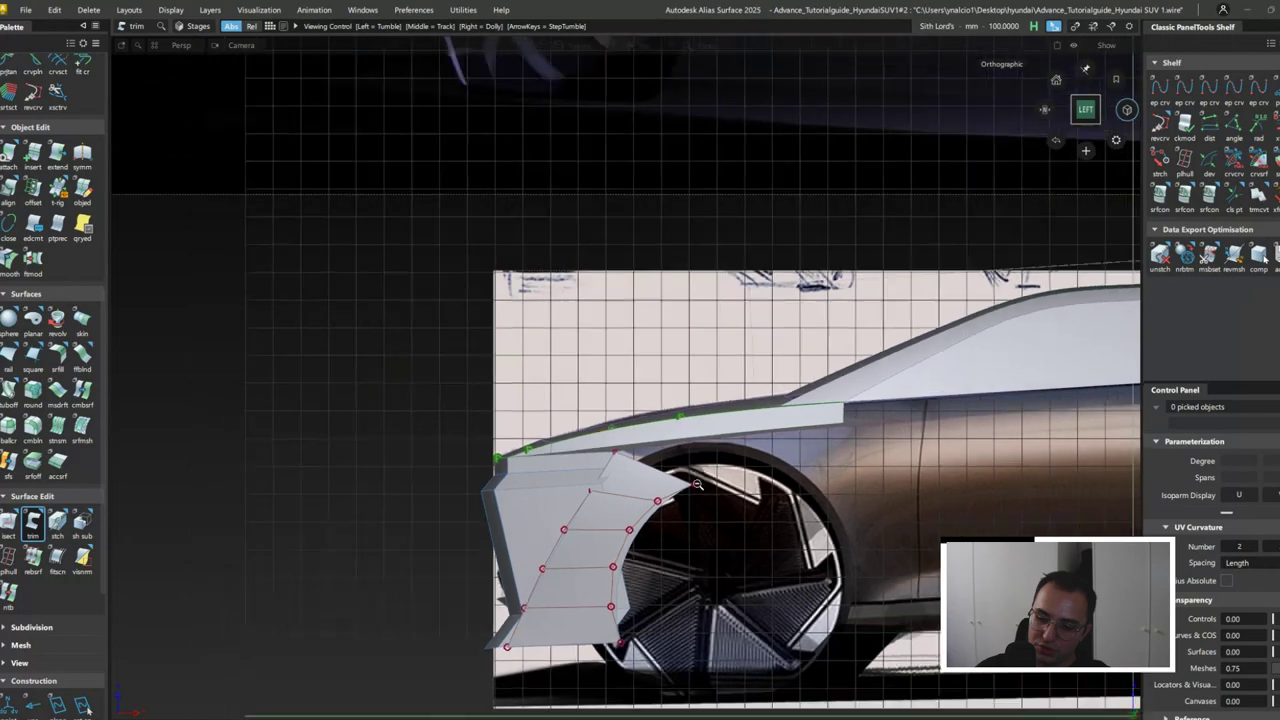
{"action": "mouse_move", "coordinate": [868, 420]}
{"action": "left_mouse_down", "text": "alt+shift"}
{"action": "mouse_move", "coordinate": [714, 451]}
{"action": "mouse_move", "coordinate": [495, 462]}
{"action": "mouse_move", "coordinate": [682, 417]}
{"action": "mouse_move", "coordinate": [703, 531]}
{"action": "mouse_move", "coordinate": [634, 567]}
{"action": "mouse_move", "coordinate": [679, 516]}
{"action": "left_mouse_up", "text": "alt+shift"}
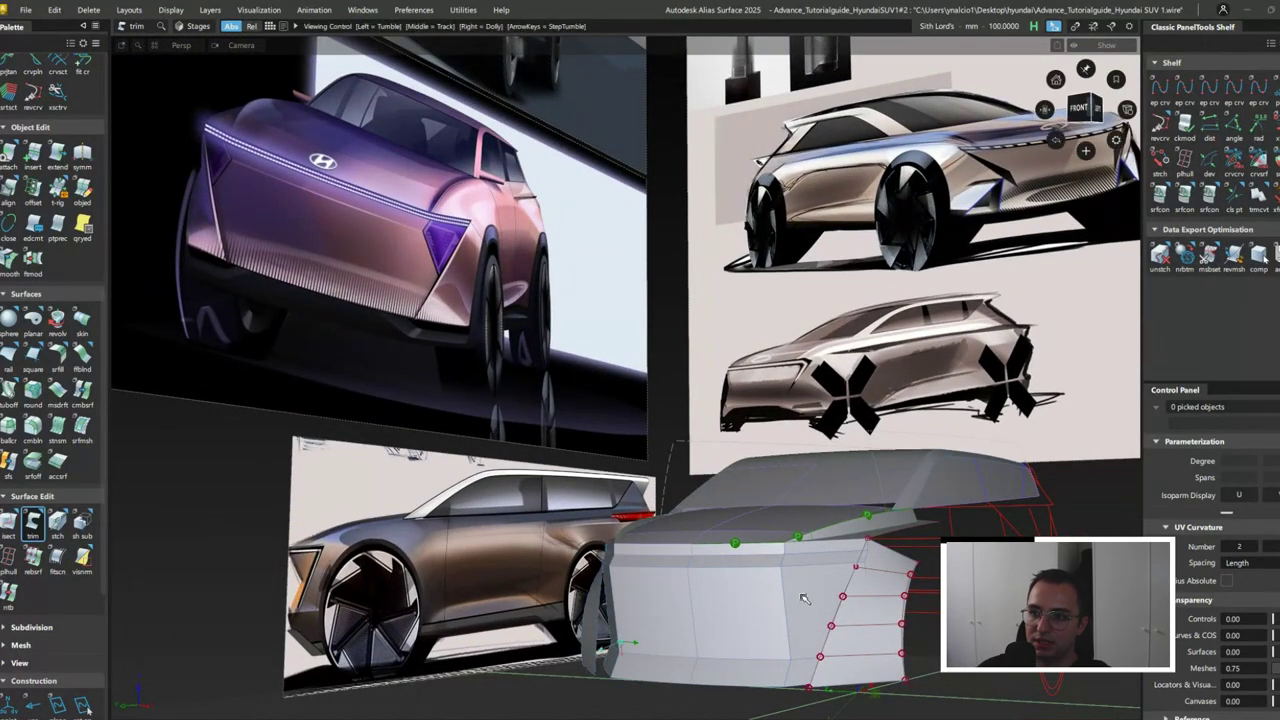
- Align the middle corner strip to the side panel's upper edge with G0 at degree 1 by 1, and reduce the panel's vertical degree to 2
{"action": "left_click_drag", "start_coordinate": [805, 598], "coordinate": [757, 460], "text": "alt+shift"}
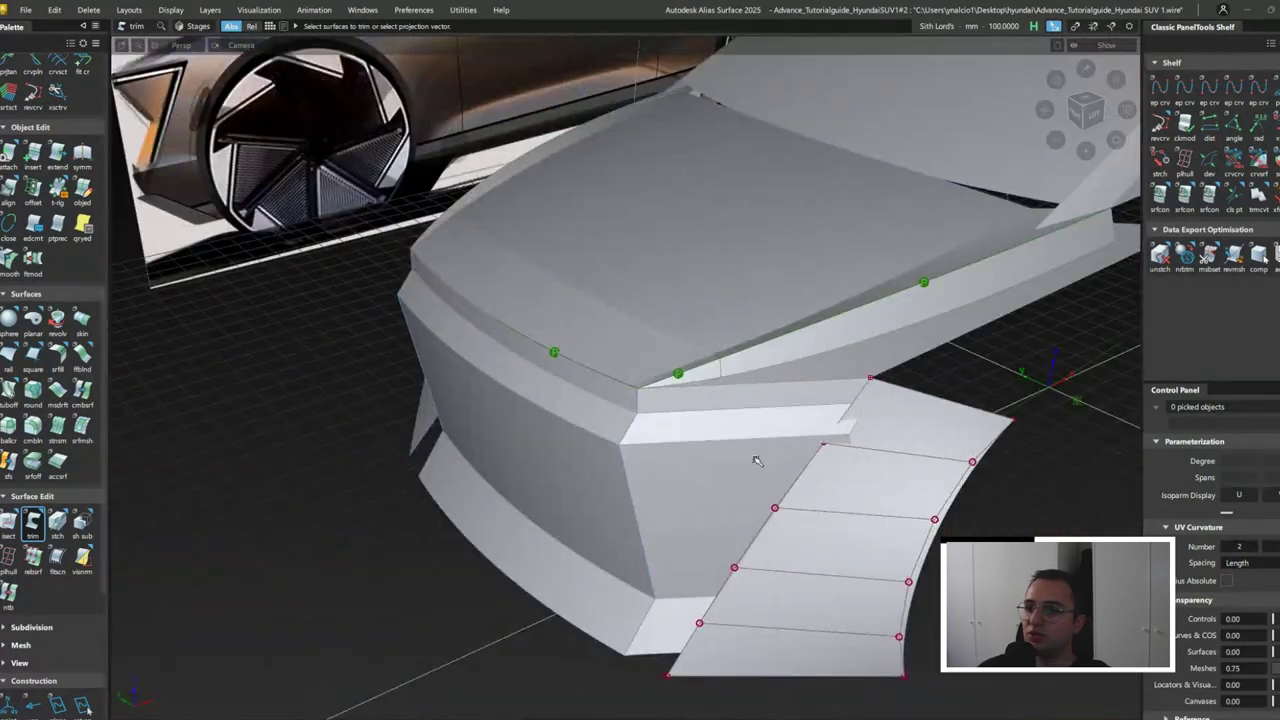
{"action": "key", "text": "a"}
{"action": "left_click", "coordinate": [760, 441]}
{"action": "left_click", "coordinate": [805, 433]}
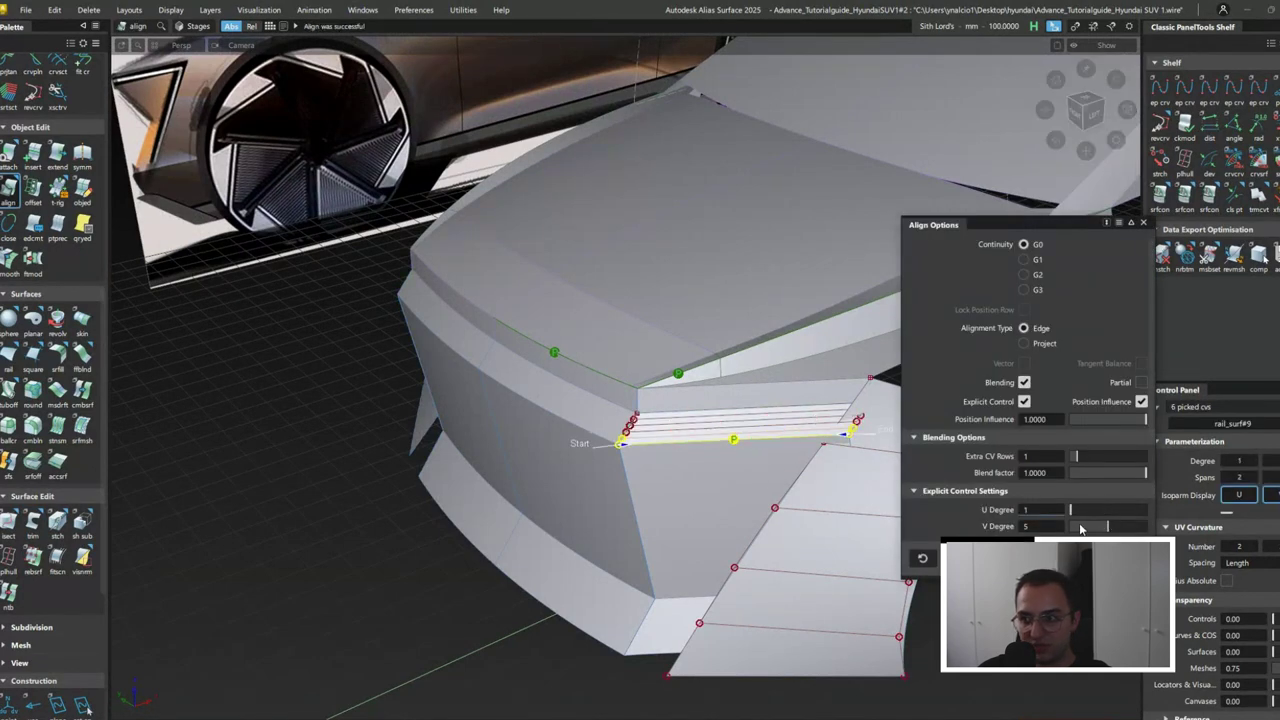
{"action": "key", "text": "p"}
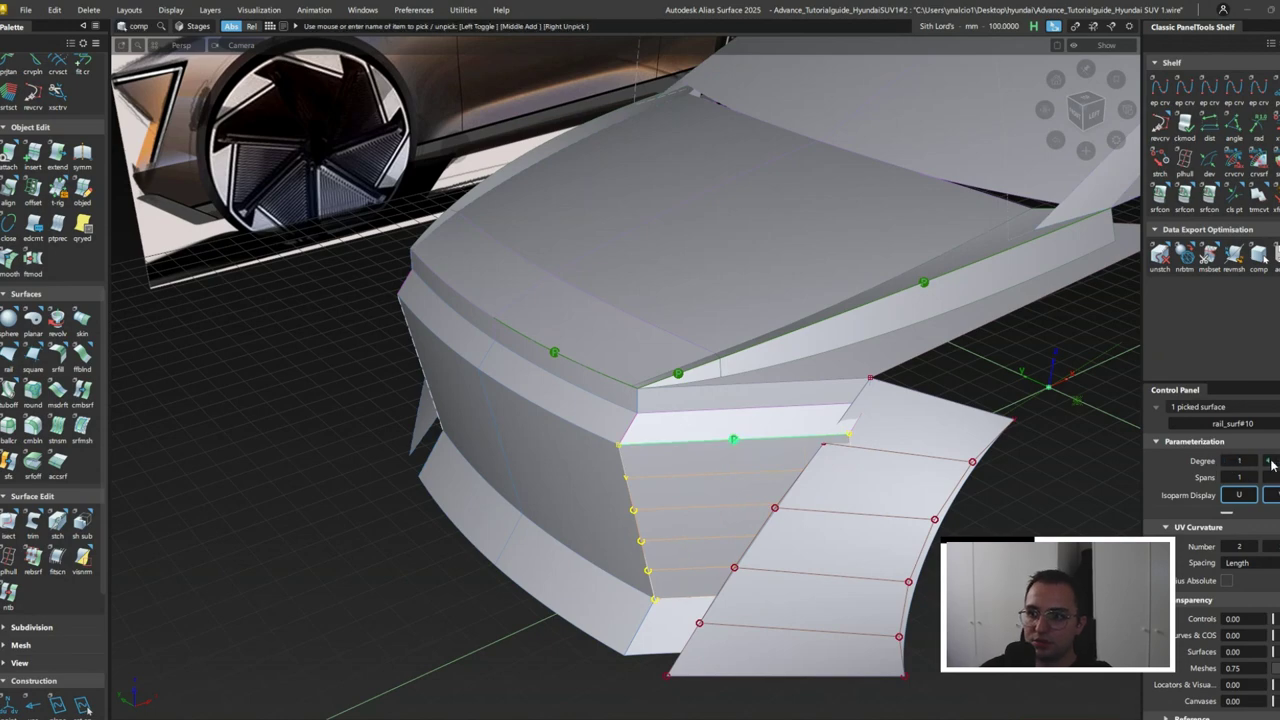
{"action": "key", "text": "Escape"}
- Align the shared edge of the upper and middle corner strips with G0 continuity
{"action": "left_click_drag", "start_coordinate": [829, 457], "coordinate": [884, 466], "text": "alt+shift"}
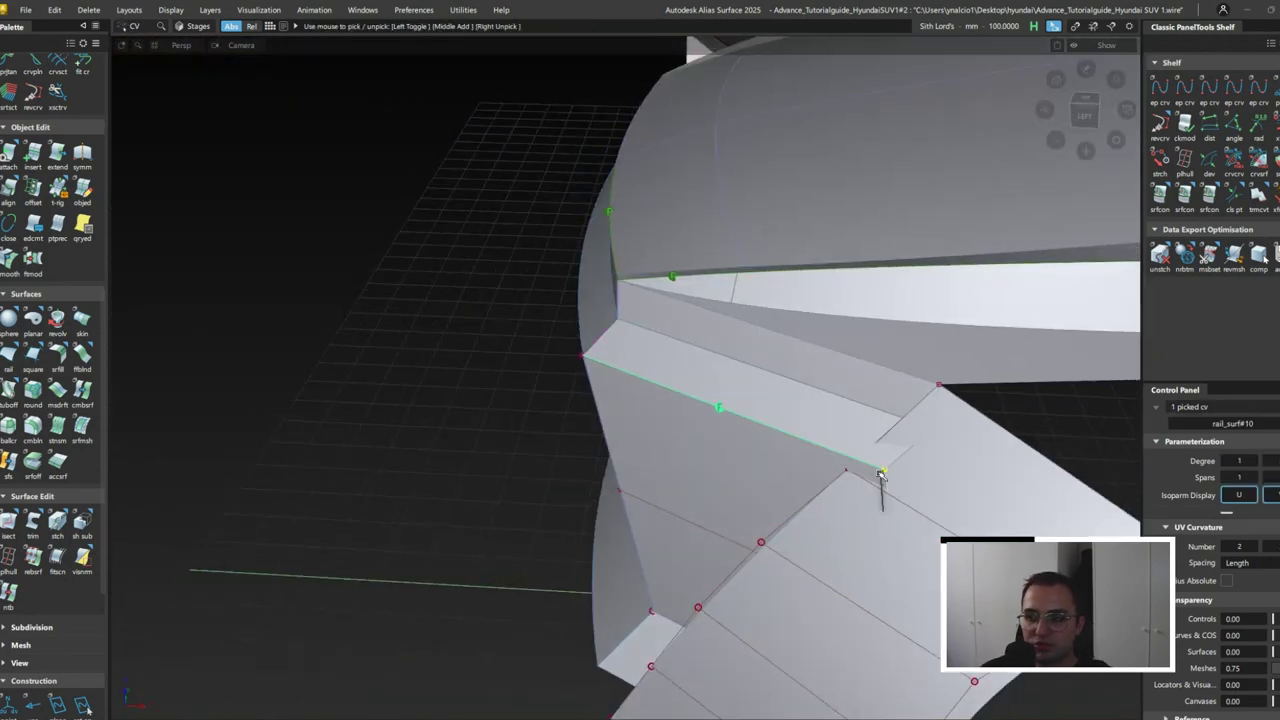
{"action": "left_click_drag", "start_coordinate": [422, 495], "coordinate": [734, 357], "text": "alt+shift"}
{"action": "key", "text": "a"}
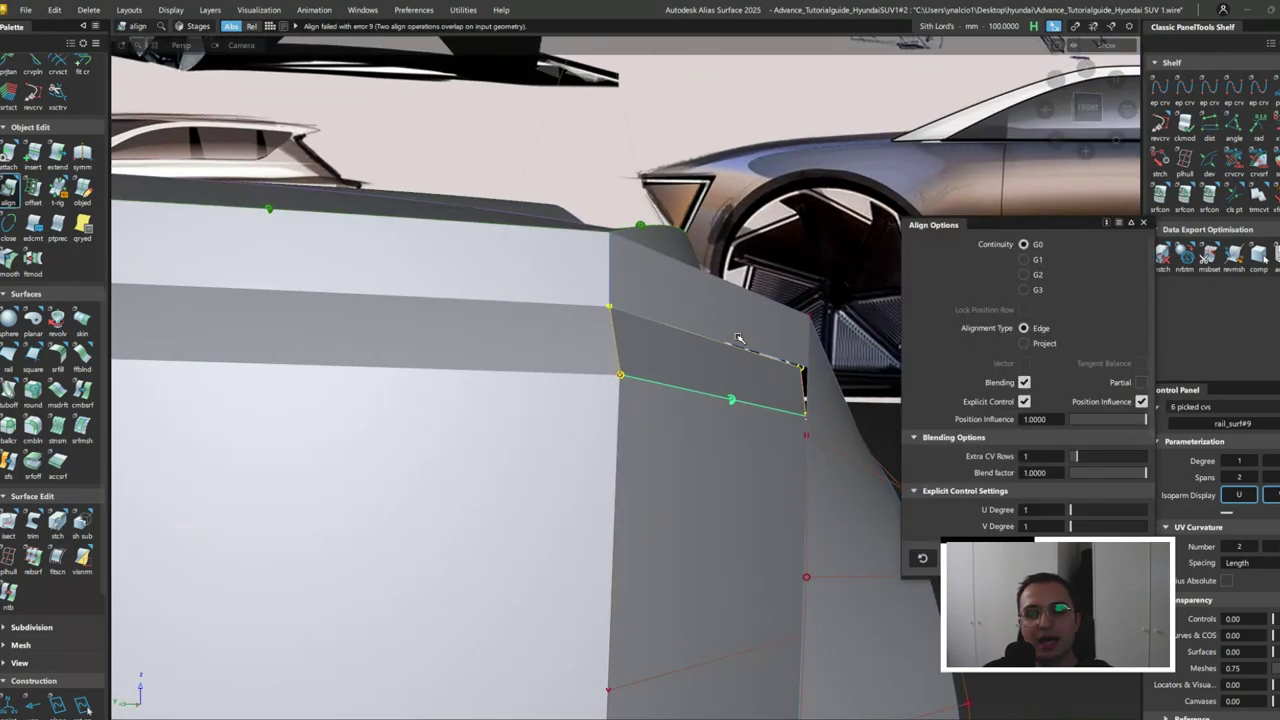
{"action": "left_click_drag", "start_coordinate": [972, 456], "coordinate": [995, 390], "text": "alt+shift"}
{"action": "key", "text": "Escape"}
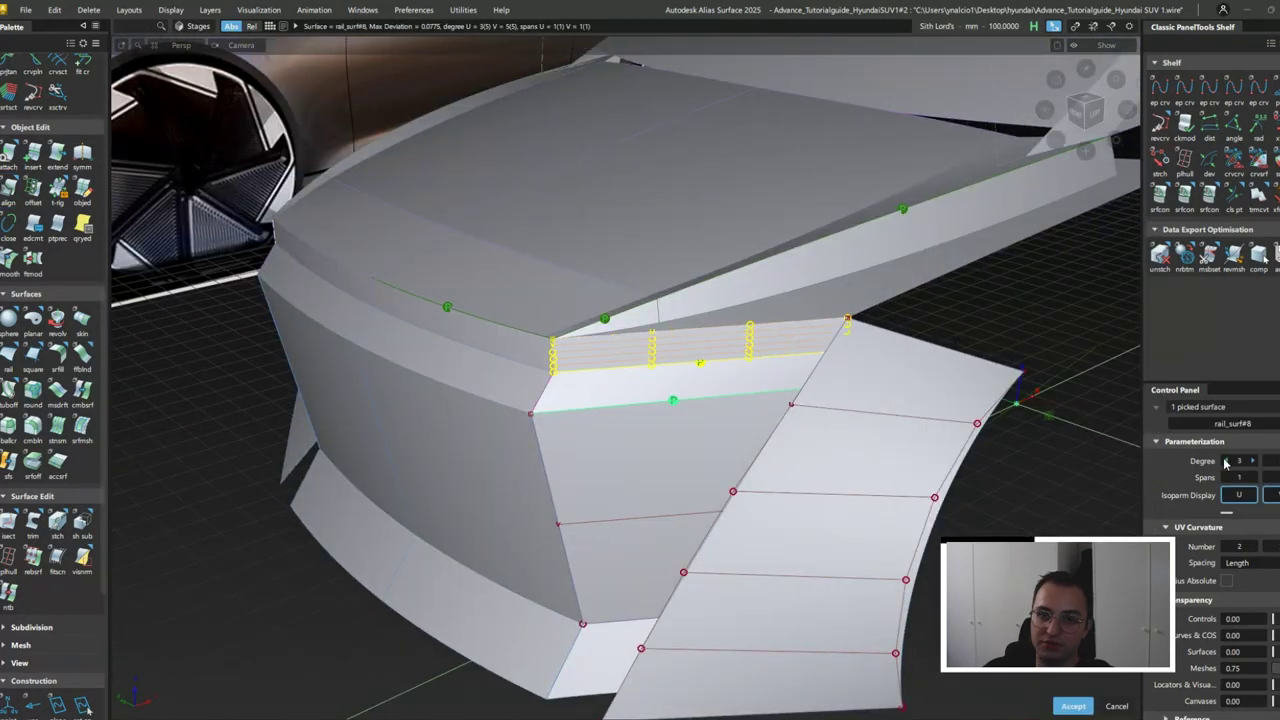
- Reduce the upper corner strip to degree 1 in both directions and the main front panel to degree 3 across its width
{"action": "key", "text": "ctrl+q"}
{"action": "left_click_drag", "start_coordinate": [758, 502], "coordinate": [648, 371], "text": "alt+shift"}
{"action": "left_click", "coordinate": [733, 349]}
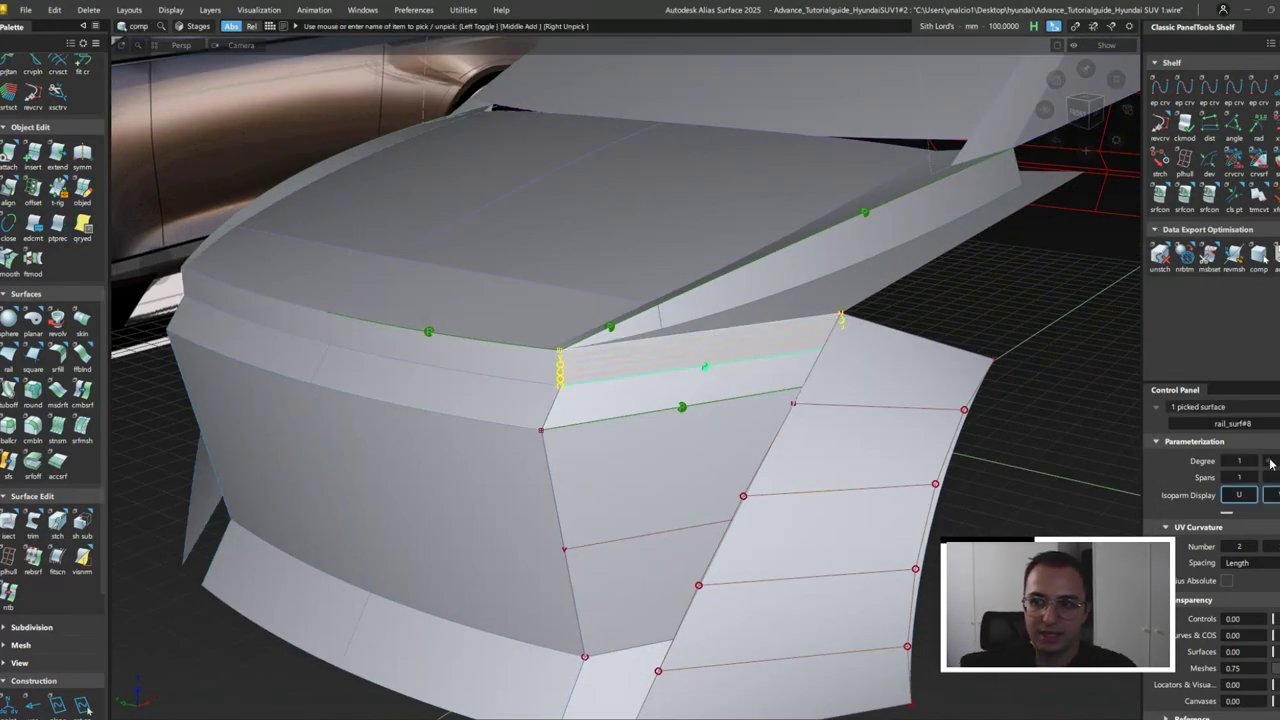
{"action": "left_click", "coordinate": [500, 466]}
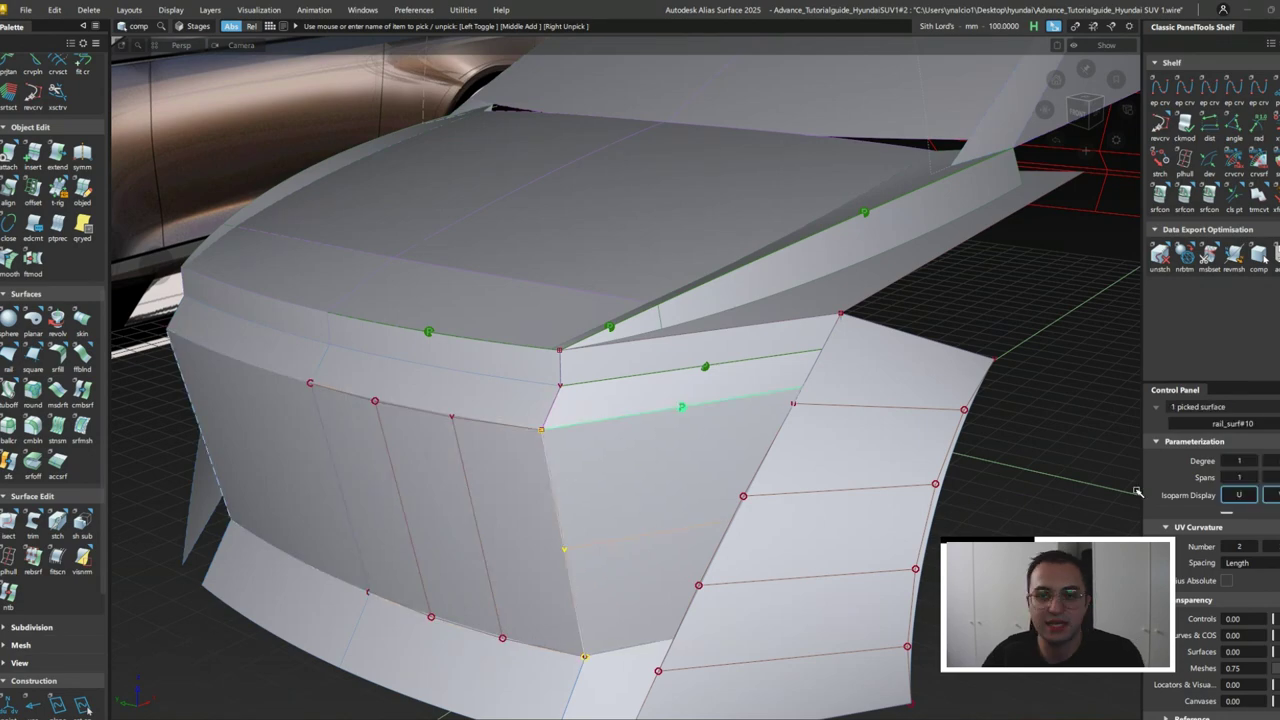
- Reduce the lower corner strip to degree 1 in both directions and align its upper edge to the side panel with G0
{"action": "key", "text": "ctrl+q"}
{"action": "left_click_drag", "start_coordinate": [760, 500], "coordinate": [733, 553], "text": "alt+shift"}
{"action": "left_click", "coordinate": [733, 553]}
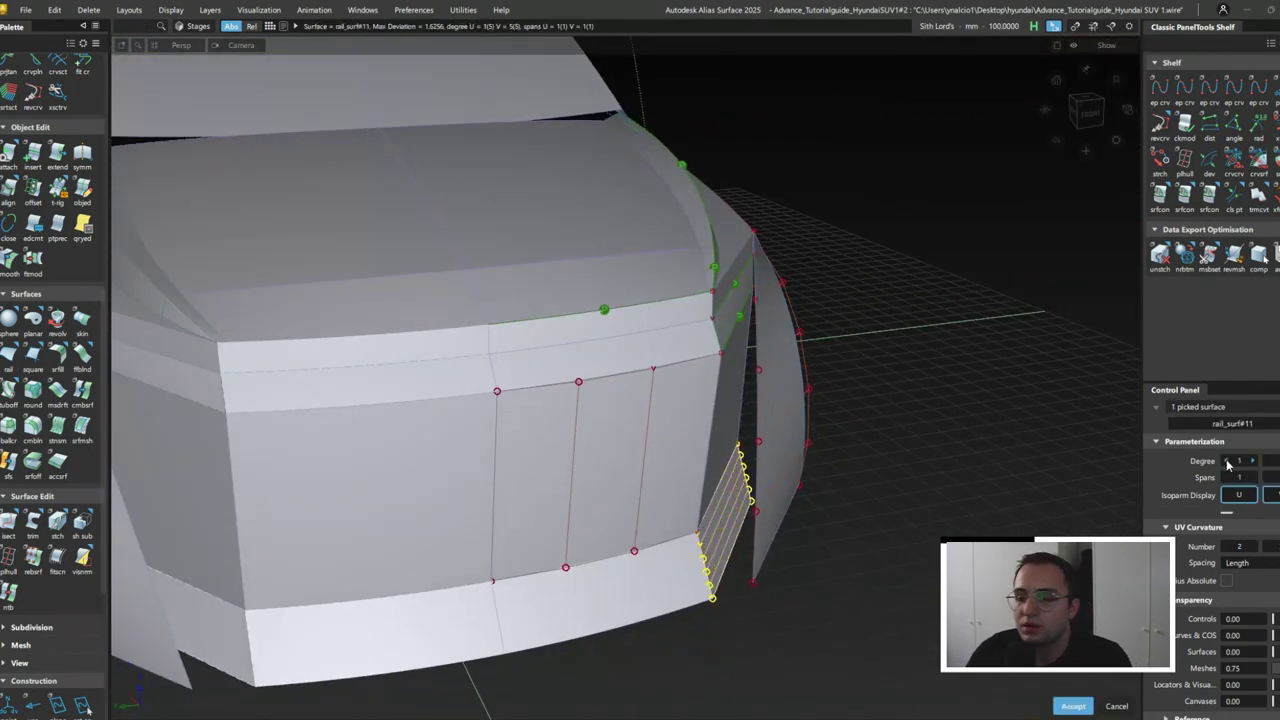
{"action": "scroll", "coordinate": [723, 470], "scroll_direction": "up", "scroll_amount": 3}
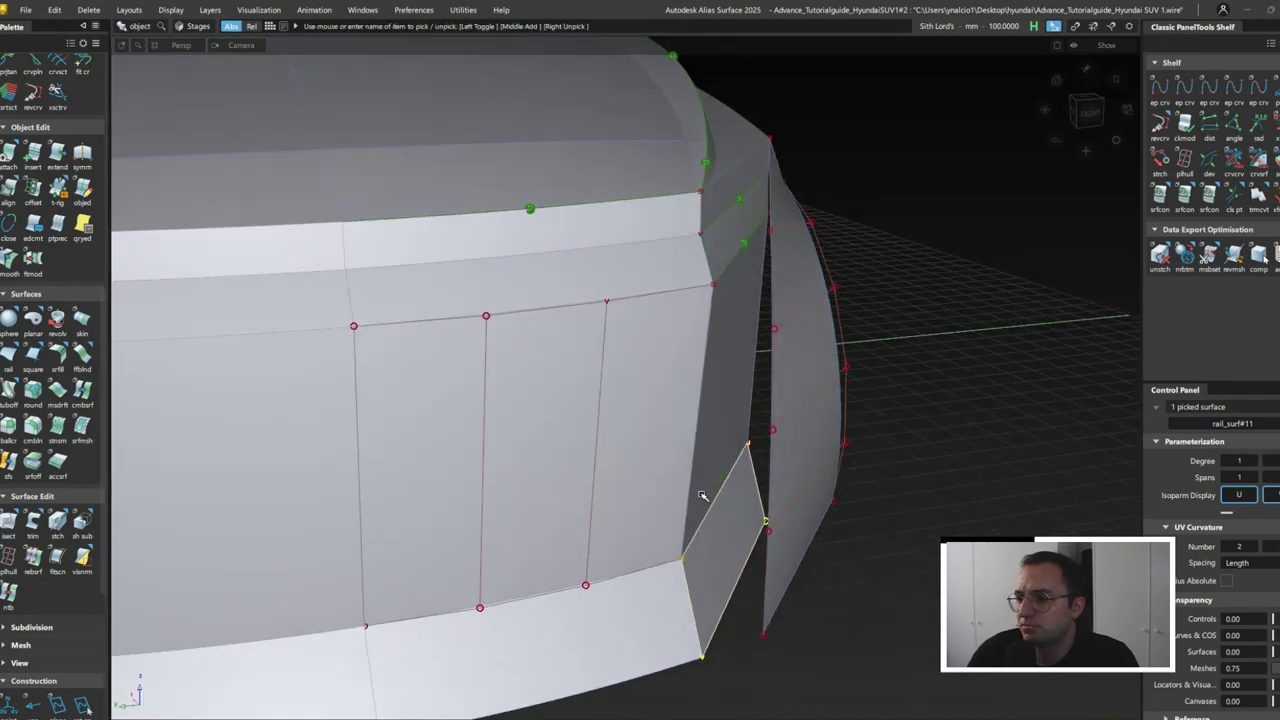
{"action": "key", "text": "a"}
{"action": "key", "text": "a"}
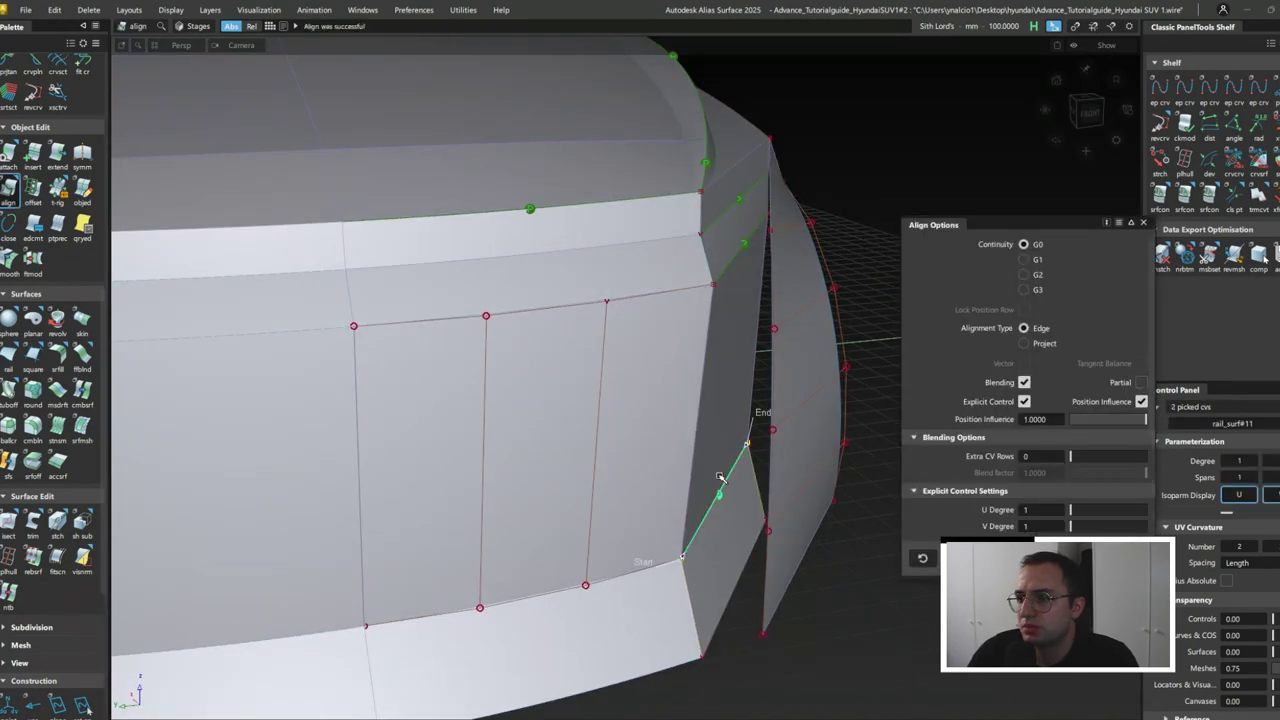
{"action": "key", "text": "Escape"}
- Move the CVs at the side panel's lower outer corner outward to bring the panel up to the fender's front edge
{"action": "left_click", "coordinate": [735, 408]}
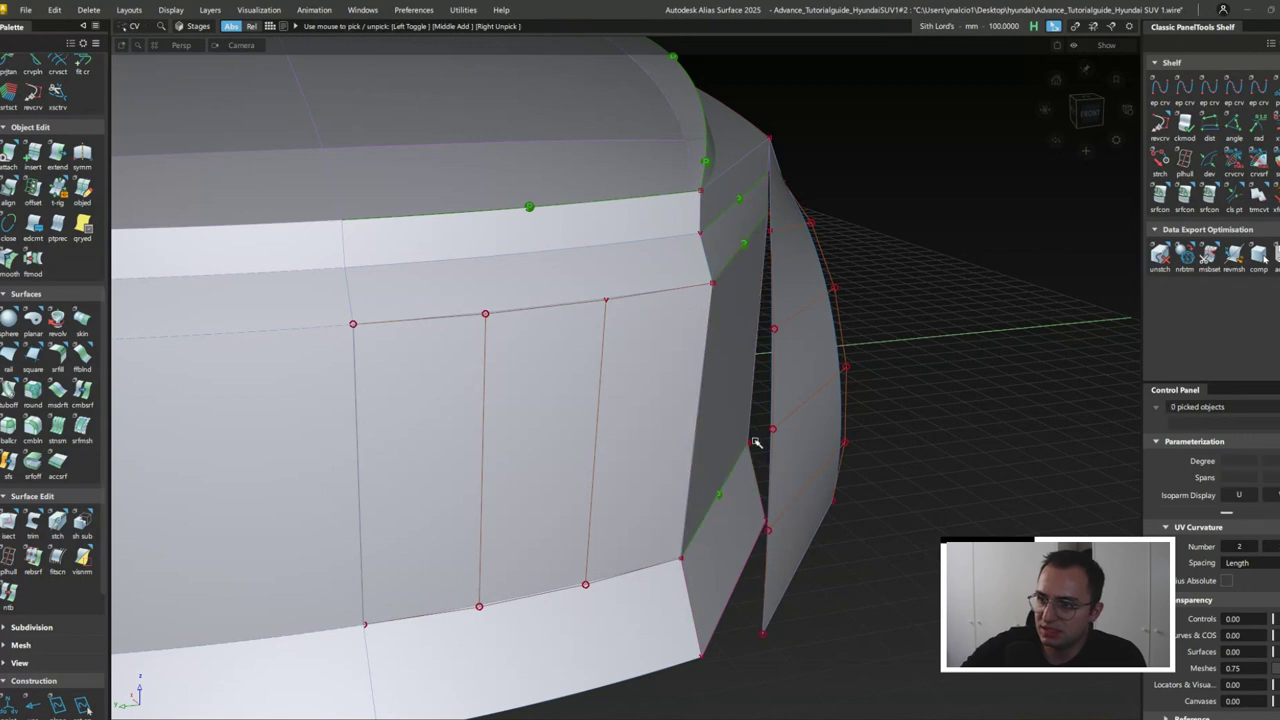
{"action": "left_click", "coordinate": [776, 470]}
{"action": "mouse_move", "coordinate": [776, 470]}
{"action": "left_mouse_down", "text": "alt+shift"}
{"action": "mouse_move", "coordinate": [923, 509]}
{"action": "mouse_move", "coordinate": [908, 506]}
{"action": "mouse_move", "coordinate": [919, 500]}
{"action": "mouse_move", "coordinate": [894, 537]}
{"action": "mouse_move", "coordinate": [517, 600]}
{"action": "mouse_move", "coordinate": [550, 487]}
{"action": "mouse_move", "coordinate": [588, 536]}
{"action": "left_mouse_up", "text": "alt+shift"}
- Set the lower front panel and the strip above the main front panel to degree 1 by 3
{"action": "left_click", "coordinate": [588, 536]}
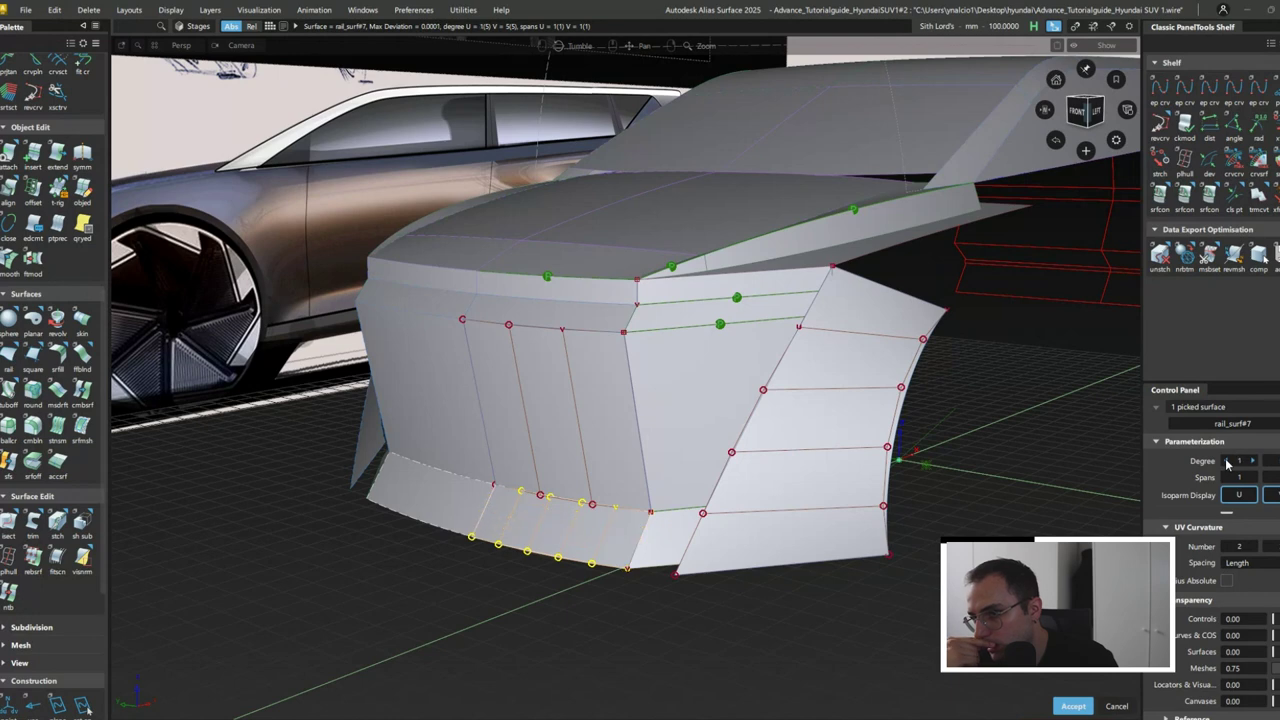
{"action": "left_click", "coordinate": [597, 512]}
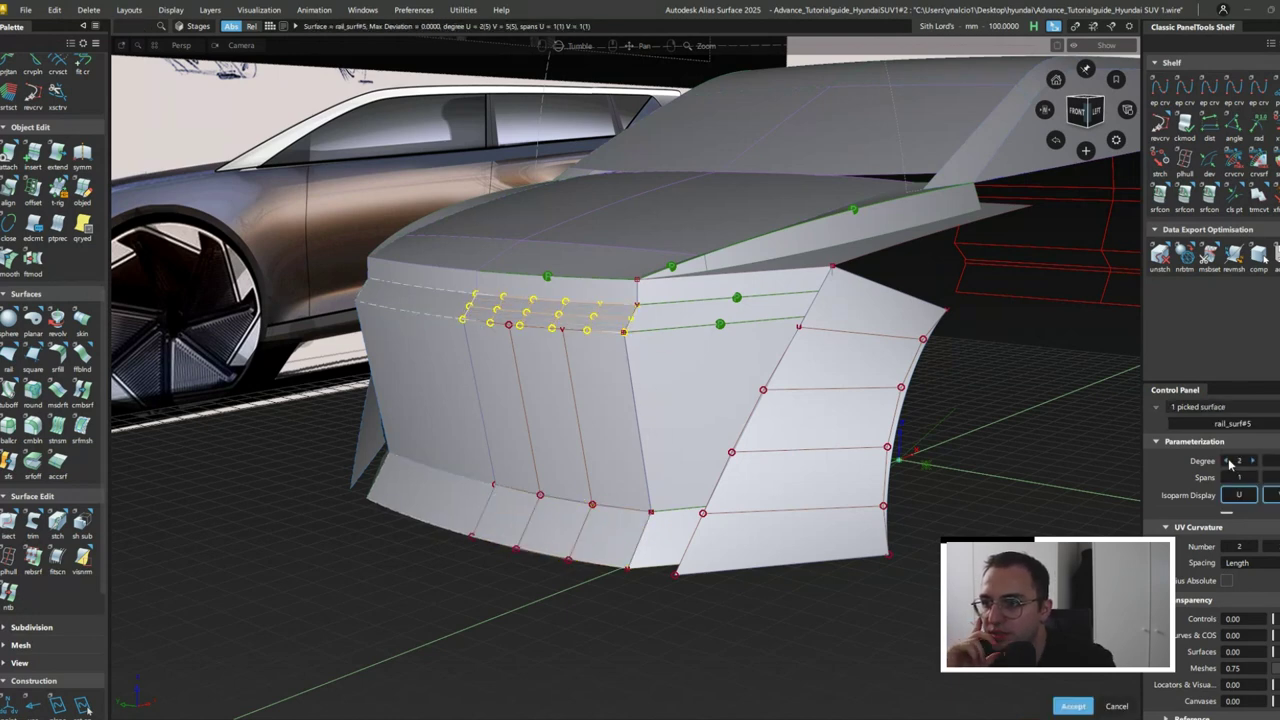
- Trim-convert the top front strip below the hood into an untrimmed surface and set it to degree 1 by 3
{"action": "left_click_drag", "start_coordinate": [1120, 440], "coordinate": [645, 355], "text": "alt+shift"}
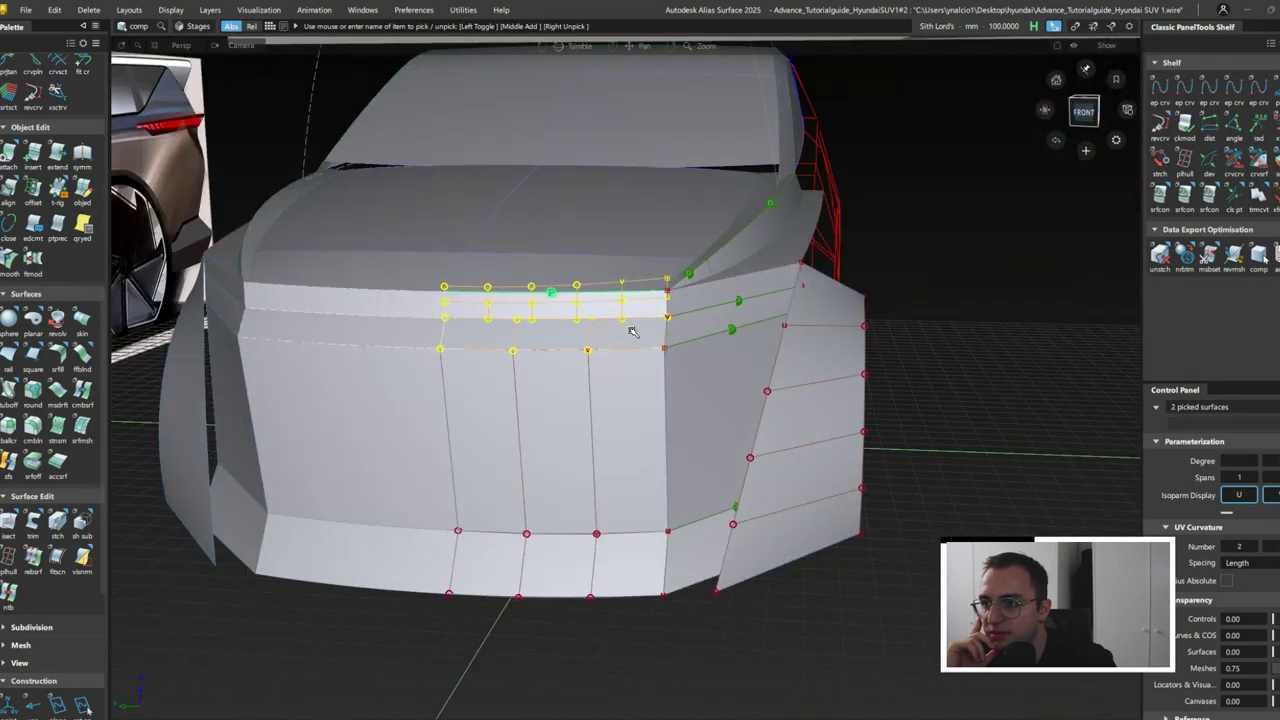
{"action": "key", "text": "u"}
{"action": "left_click", "coordinate": [585, 310]}
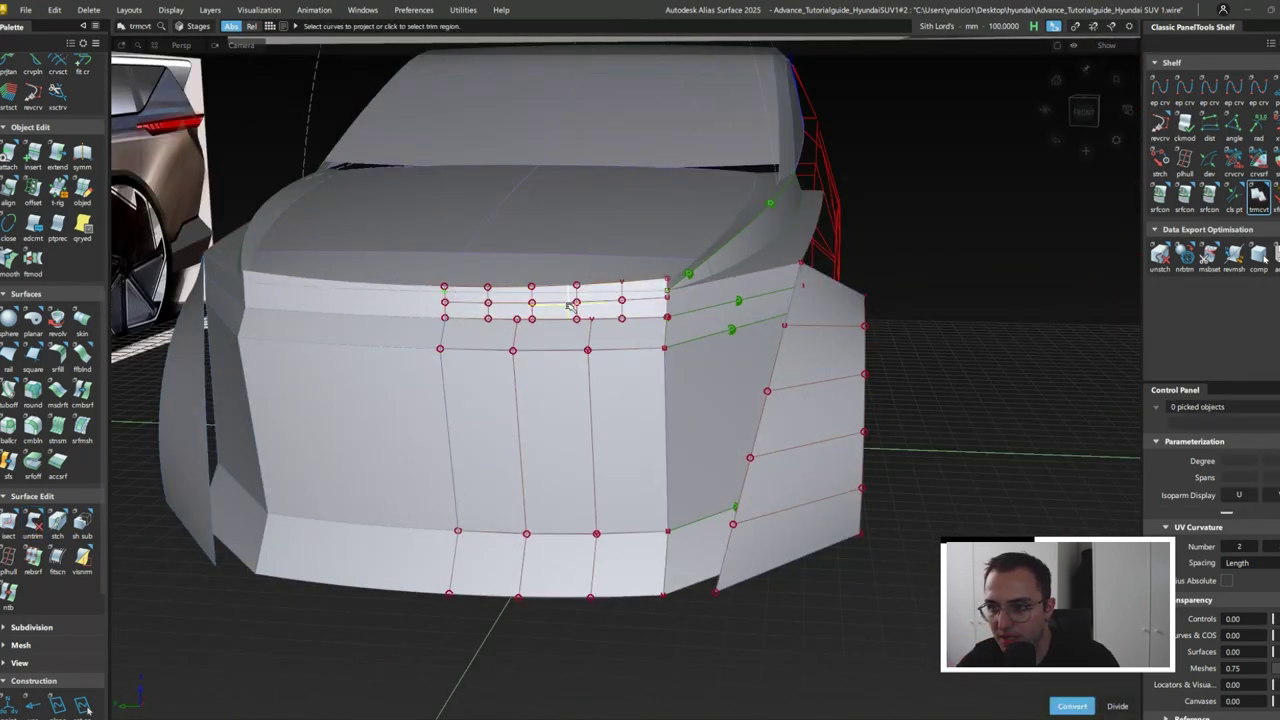
{"action": "left_click", "coordinate": [575, 303]}
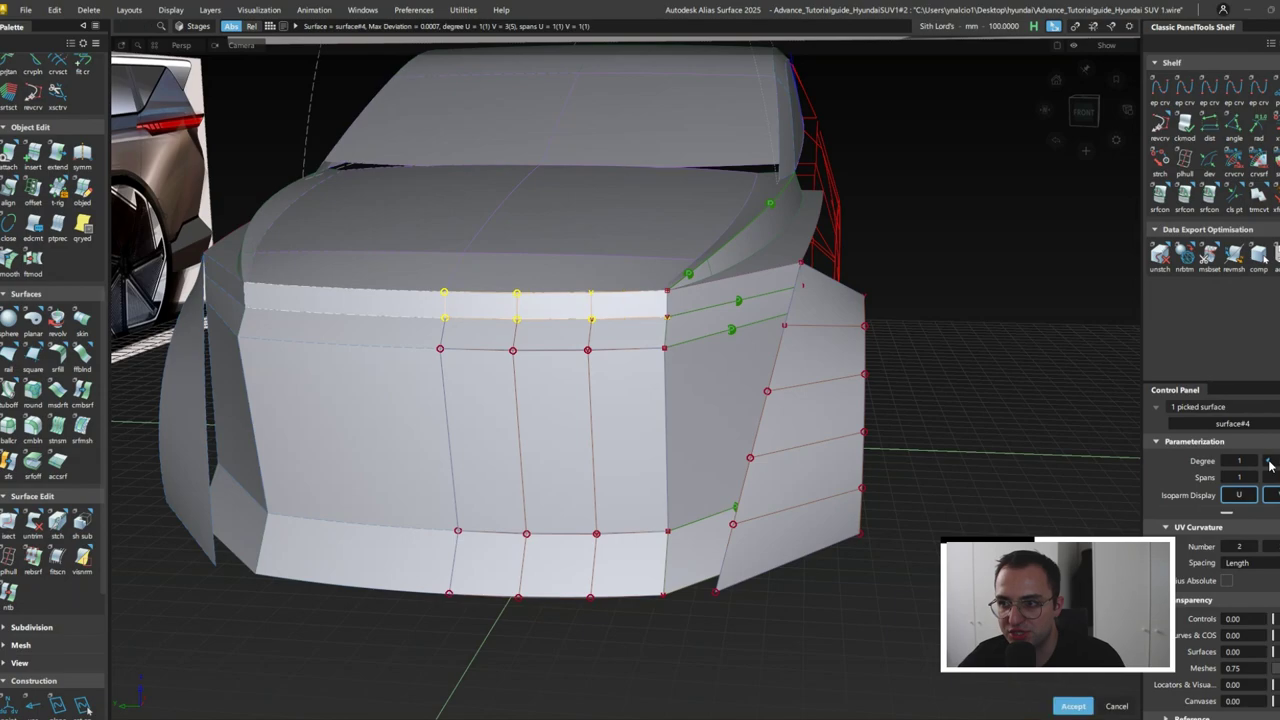
- Build a draft flange inward from the front fender surface's forward edge with draft angle 0 and length 15
{"action": "left_click_drag", "start_coordinate": [551, 294], "coordinate": [542, 617], "text": "alt+shift"}
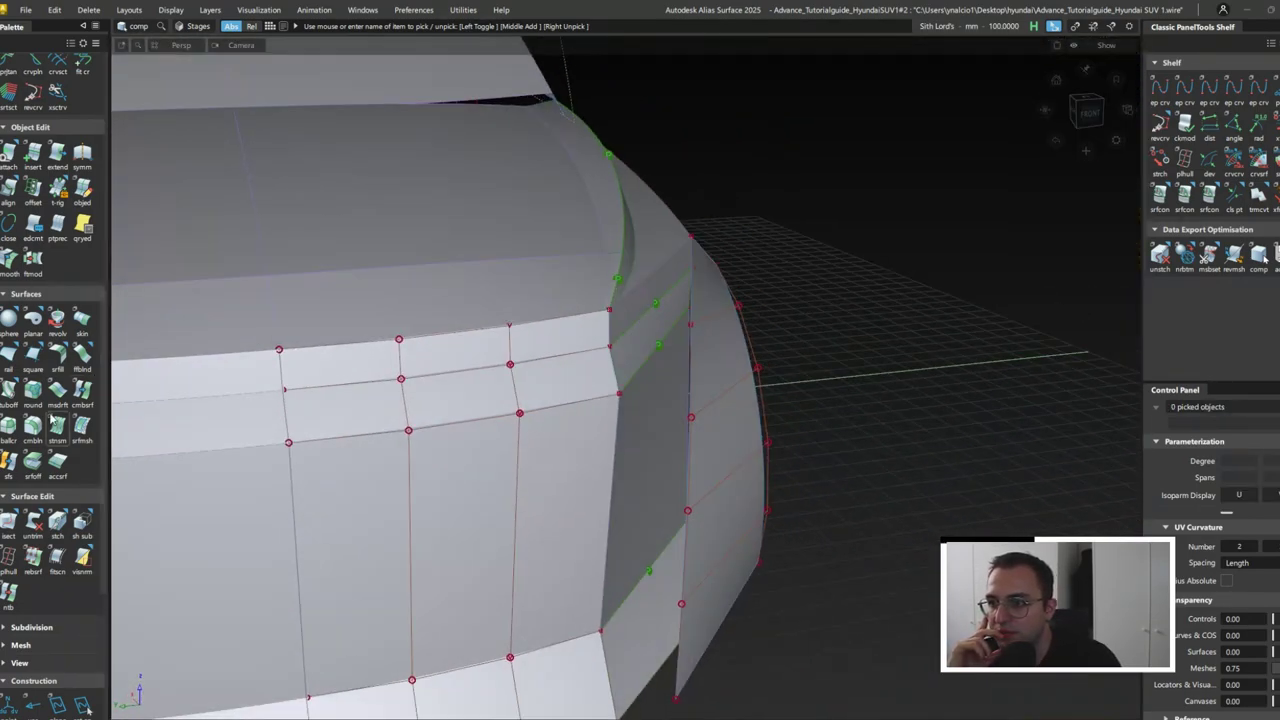
{"action": "left_click", "coordinate": [57, 390]}
{"action": "left_click", "coordinate": [685, 481]}
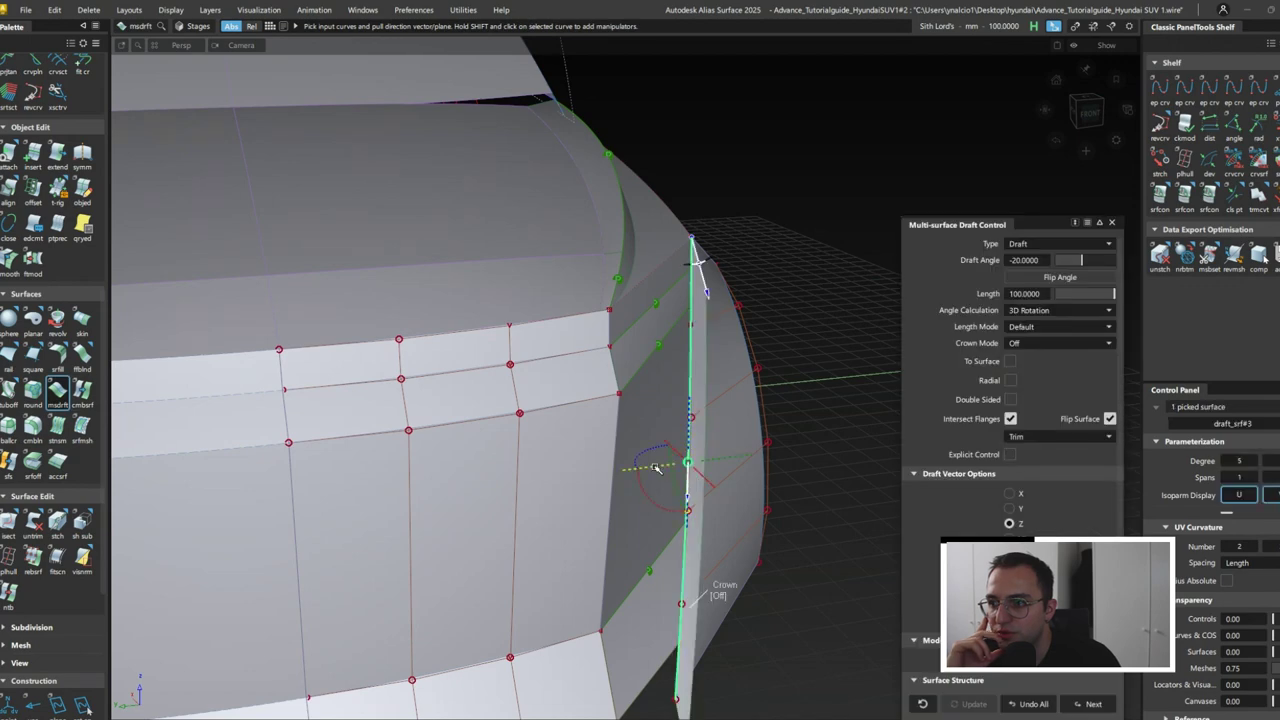
{"action": "left_click_drag", "start_coordinate": [685, 481], "coordinate": [674, 452], "text": "alt+shift"}
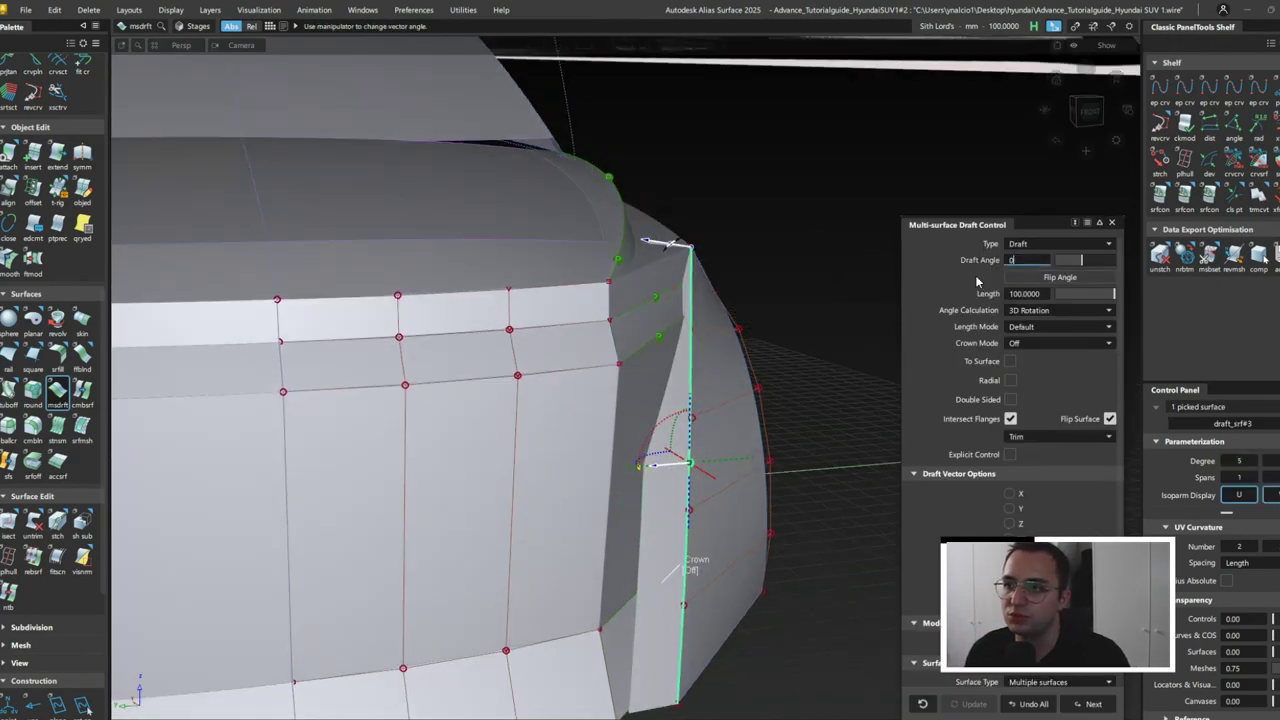
{"action": "type", "text": "0"}
{"action": "key", "text": "Return"}
{"action": "left_click", "coordinate": [1092, 294]}
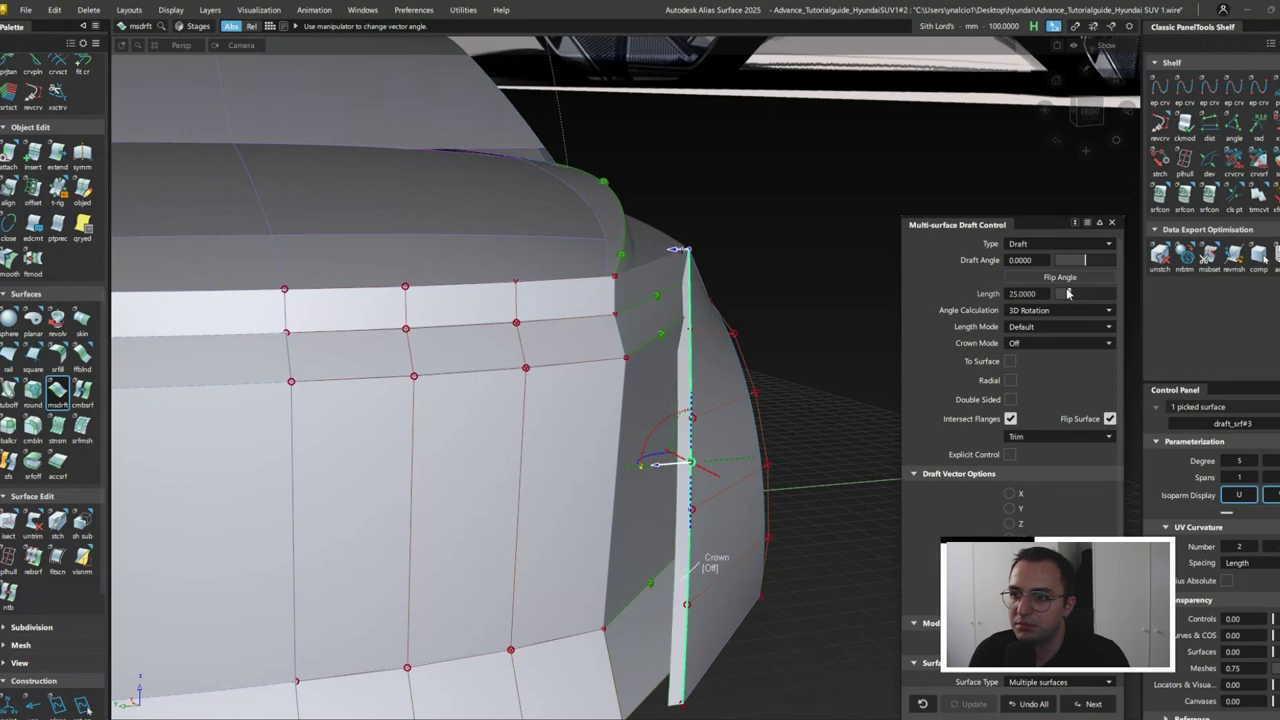
{"action": "mouse_move", "coordinate": [621, 259]}
{"action": "left_mouse_down", "text": "alt+shift"}
{"action": "mouse_move", "coordinate": [771, 254]}
{"action": "mouse_move", "coordinate": [614, 314]}
{"action": "mouse_move", "coordinate": [691, 323]}
{"action": "mouse_move", "coordinate": [695, 391]}
{"action": "mouse_move", "coordinate": [660, 415]}
{"action": "mouse_move", "coordinate": [686, 457]}
{"action": "mouse_move", "coordinate": [680, 423]}
{"action": "mouse_move", "coordinate": [770, 432]}
{"action": "mouse_move", "coordinate": [609, 400]}
{"action": "mouse_move", "coordinate": [471, 551]}
{"action": "mouse_move", "coordinate": [486, 491]}
{"action": "mouse_move", "coordinate": [620, 588]}
{"action": "mouse_move", "coordinate": [638, 561]}
{"action": "left_mouse_up", "text": "alt+shift"}
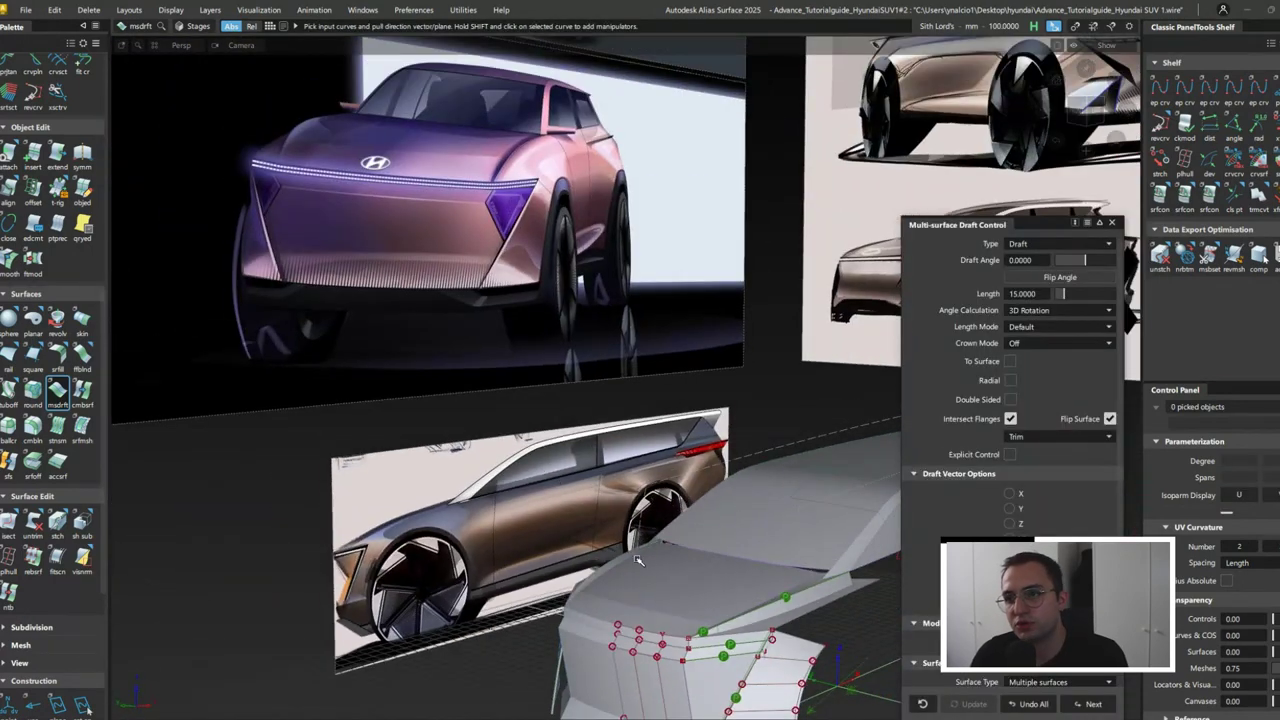
- Leave the draft command and hide the CVs and construction markers on the front-end surfaces
{"action": "mouse_move", "coordinate": [732, 545]}
{"action": "left_mouse_down", "text": "alt+shift"}
{"action": "mouse_move", "coordinate": [680, 480]}
{"action": "mouse_move", "coordinate": [380, 264]}
{"action": "left_mouse_up", "text": "alt+shift"}
{"action": "key", "text": "Escape"}
{"action": "mouse_move", "coordinate": [280, 192]}
{"action": "left_mouse_down", "text": "alt+shift"}
{"action": "mouse_move", "coordinate": [534, 360]}
{"action": "mouse_move", "coordinate": [717, 377]}
{"action": "left_mouse_up", "text": "alt+shift"}
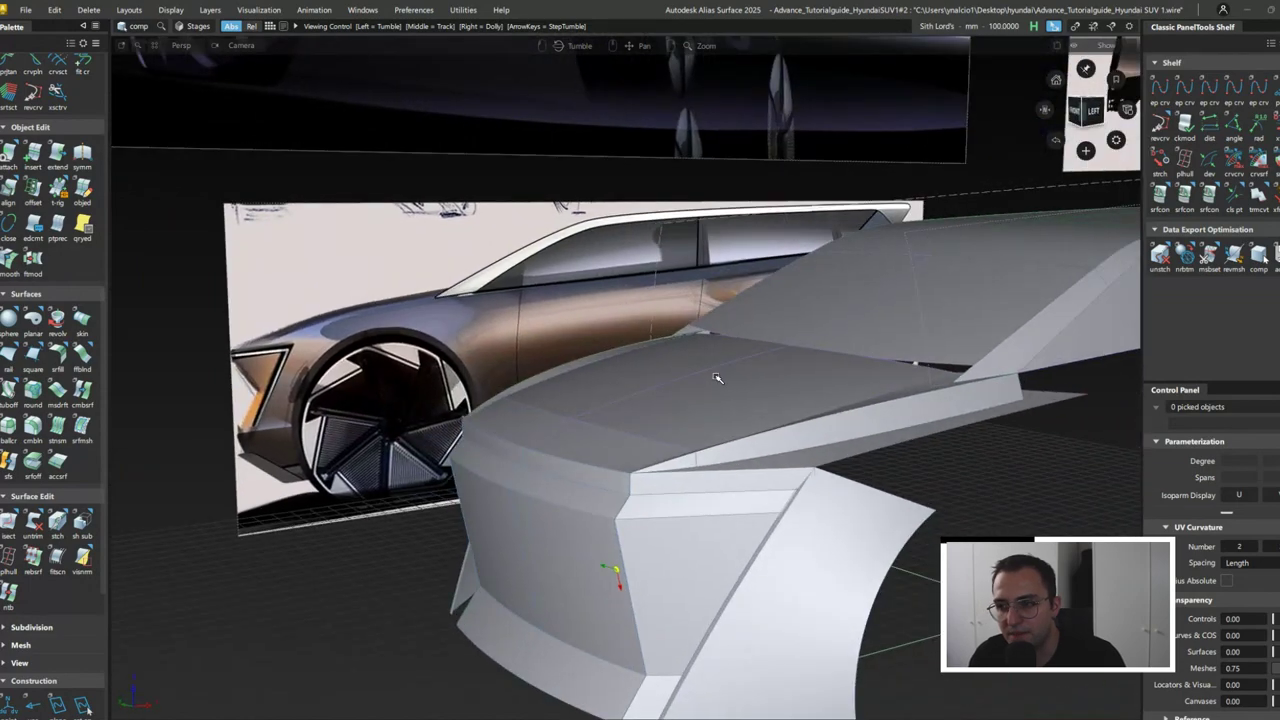
- Fillet the main front panel and adjacent side panel with G2 curvature, chordal length 200 and edge-aligned flow
{"action": "mouse_move", "coordinate": [592, 472]}
{"action": "left_mouse_down", "text": "alt+shift"}
{"action": "mouse_move", "coordinate": [677, 502]}
{"action": "mouse_move", "coordinate": [740, 491]}
{"action": "mouse_move", "coordinate": [691, 508]}
{"action": "mouse_move", "coordinate": [597, 499]}
{"action": "left_mouse_up", "text": "alt+shift"}
{"action": "scroll", "coordinate": [838, 297], "scroll_direction": "up", "scroll_amount": 5}
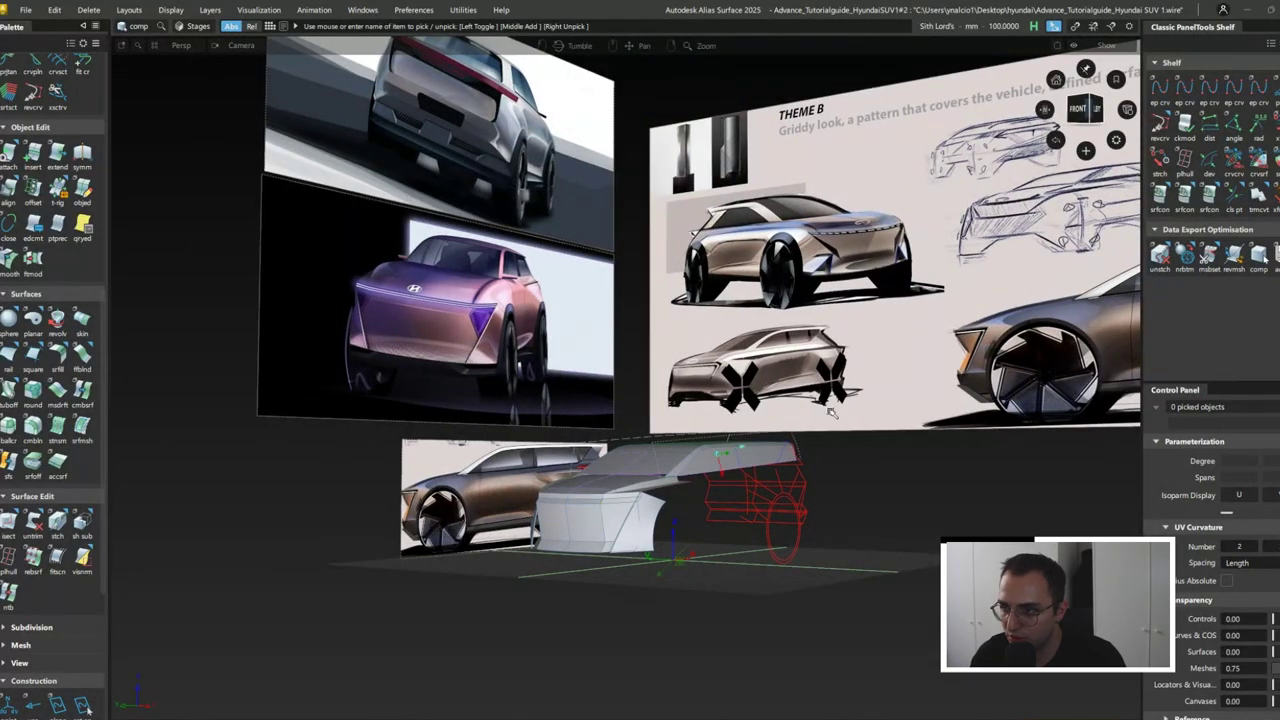
{"action": "scroll", "coordinate": [732, 458], "scroll_direction": "down", "scroll_amount": 5}
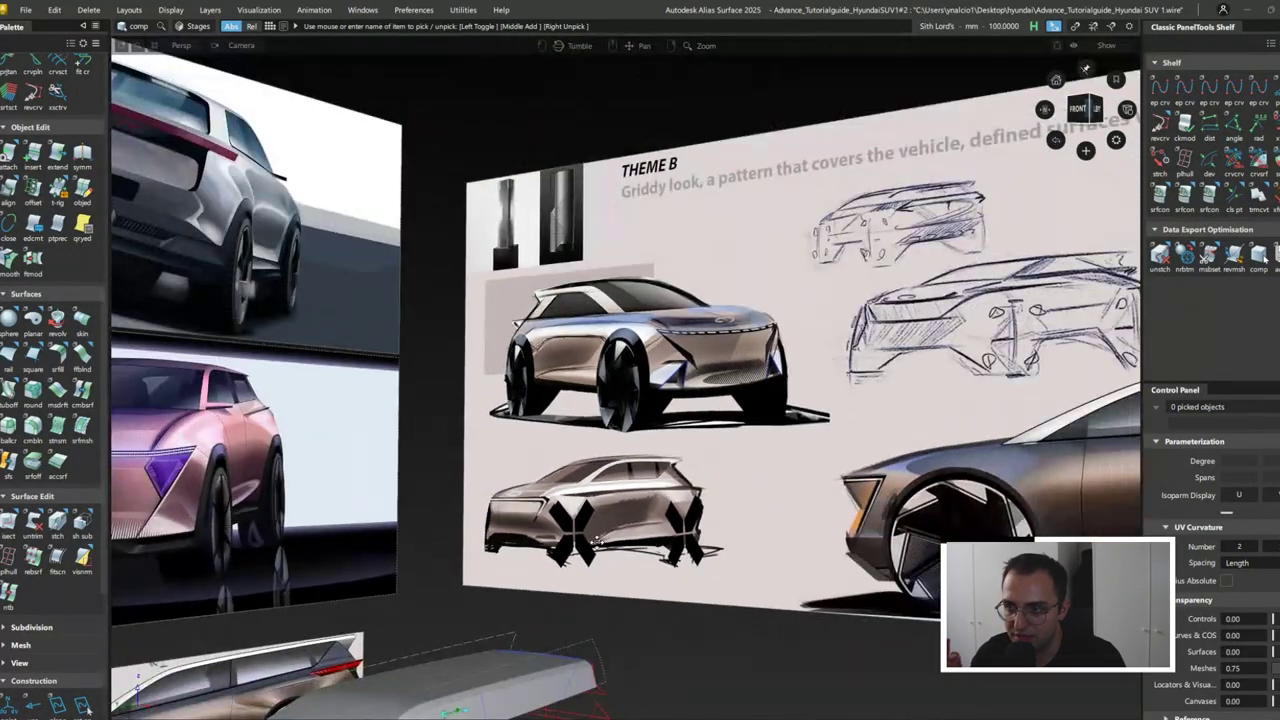
{"action": "left_click_drag", "start_coordinate": [502, 233], "coordinate": [586, 518], "text": "alt+shift"}
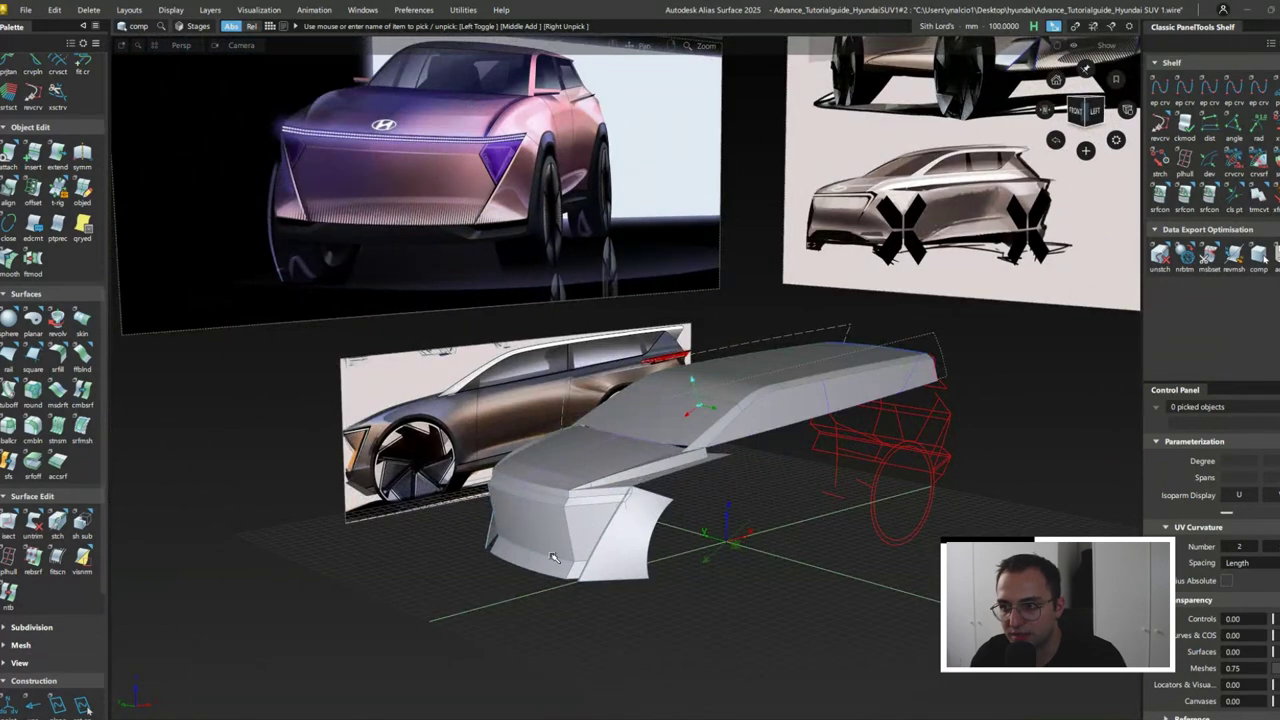
{"action": "scroll", "coordinate": [558, 527], "scroll_direction": "up", "scroll_amount": 5}
{"action": "key", "text": "alt+f"}
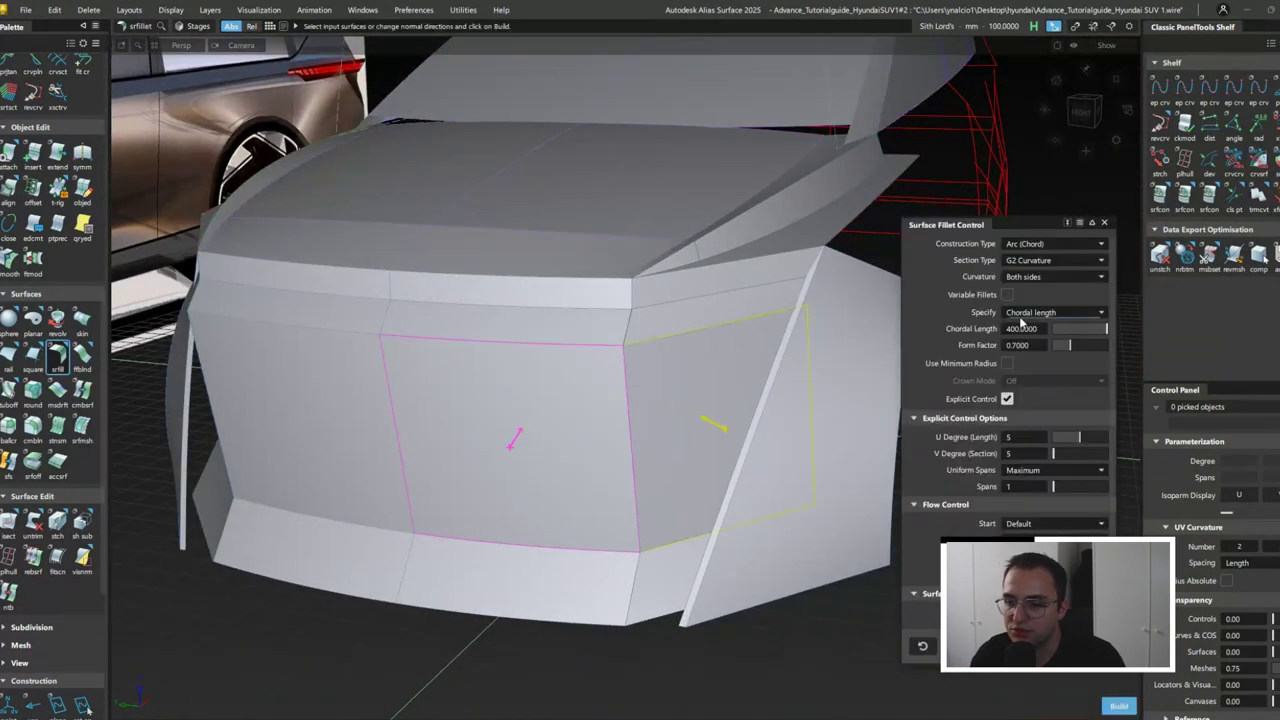
{"action": "left_click_drag", "start_coordinate": [715, 414], "coordinate": [546, 351], "text": "alt+shift"}
{"action": "left_click", "coordinate": [546, 351]}
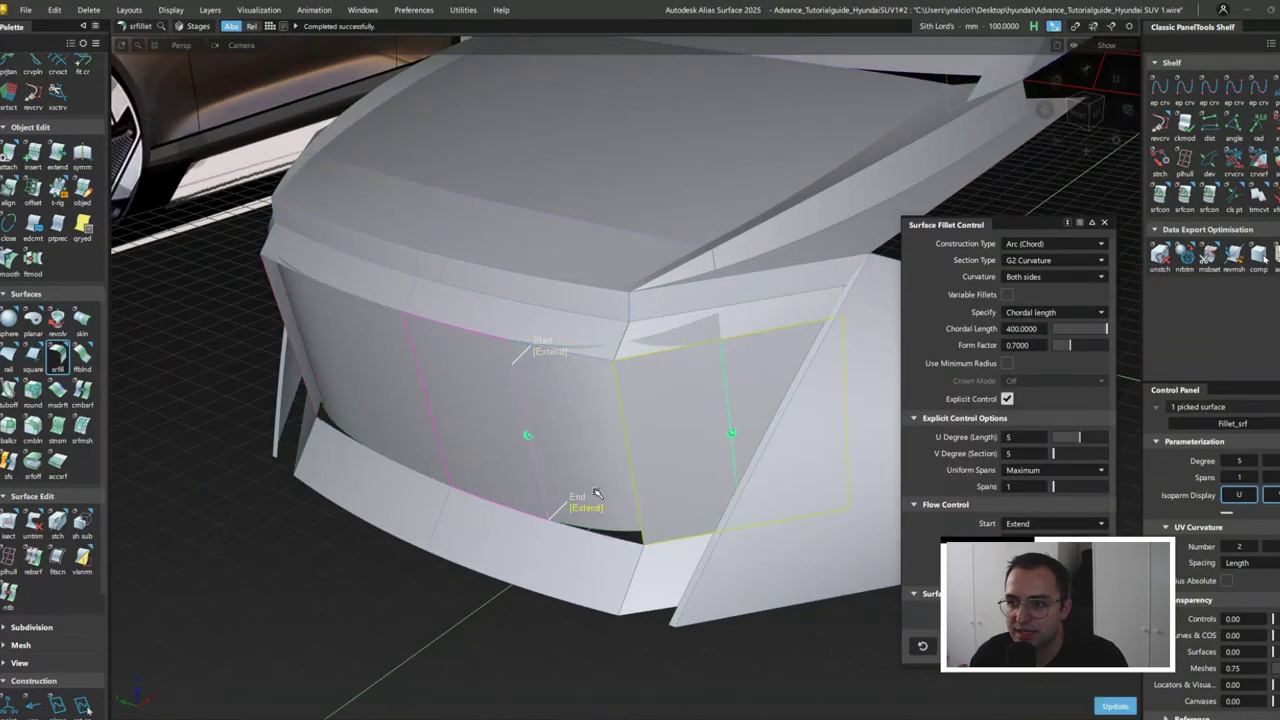
{"action": "left_click", "coordinate": [560, 350]}
{"action": "left_click_drag", "start_coordinate": [562, 395], "coordinate": [952, 400], "text": "alt+shift"}
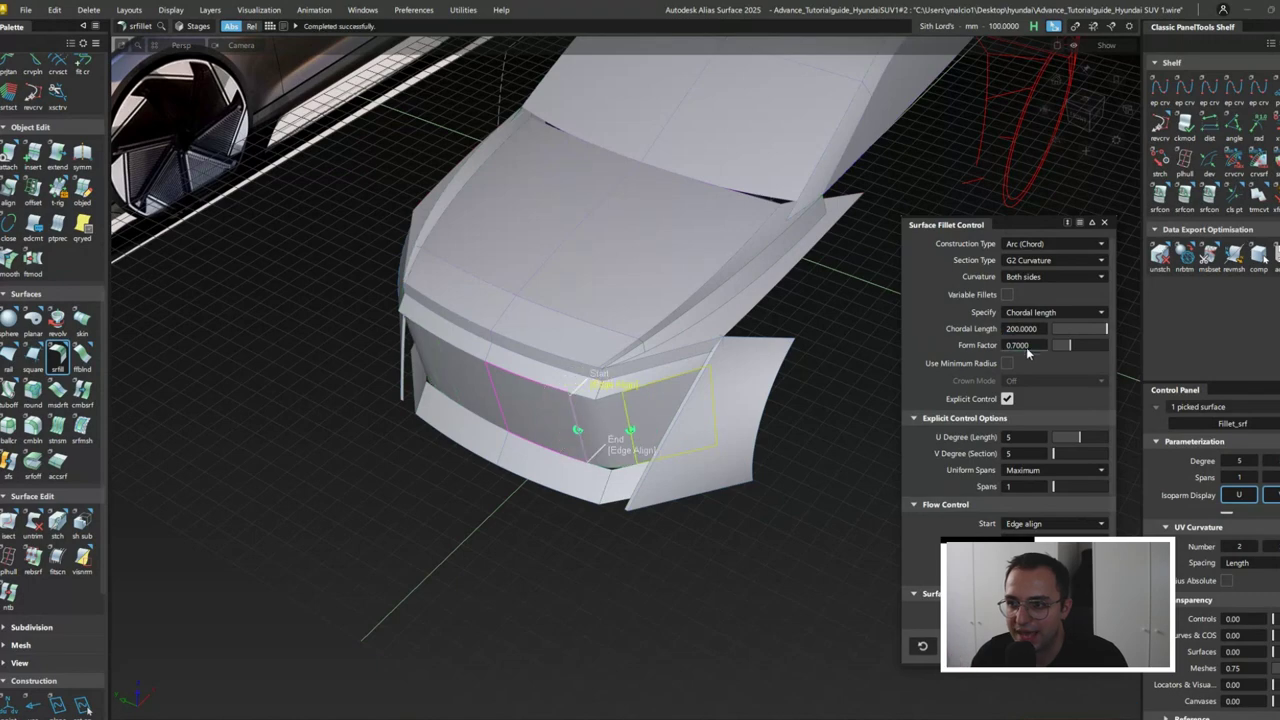
- Try to fillet the corner of the lower front strips with chordal length 200 and form factor 1
{"action": "left_click_drag", "start_coordinate": [558, 408], "coordinate": [723, 571], "text": "alt+shift"}
{"action": "right_click_drag", "start_coordinate": [716, 568], "coordinate": [680, 610], "text": "alt+shift"}
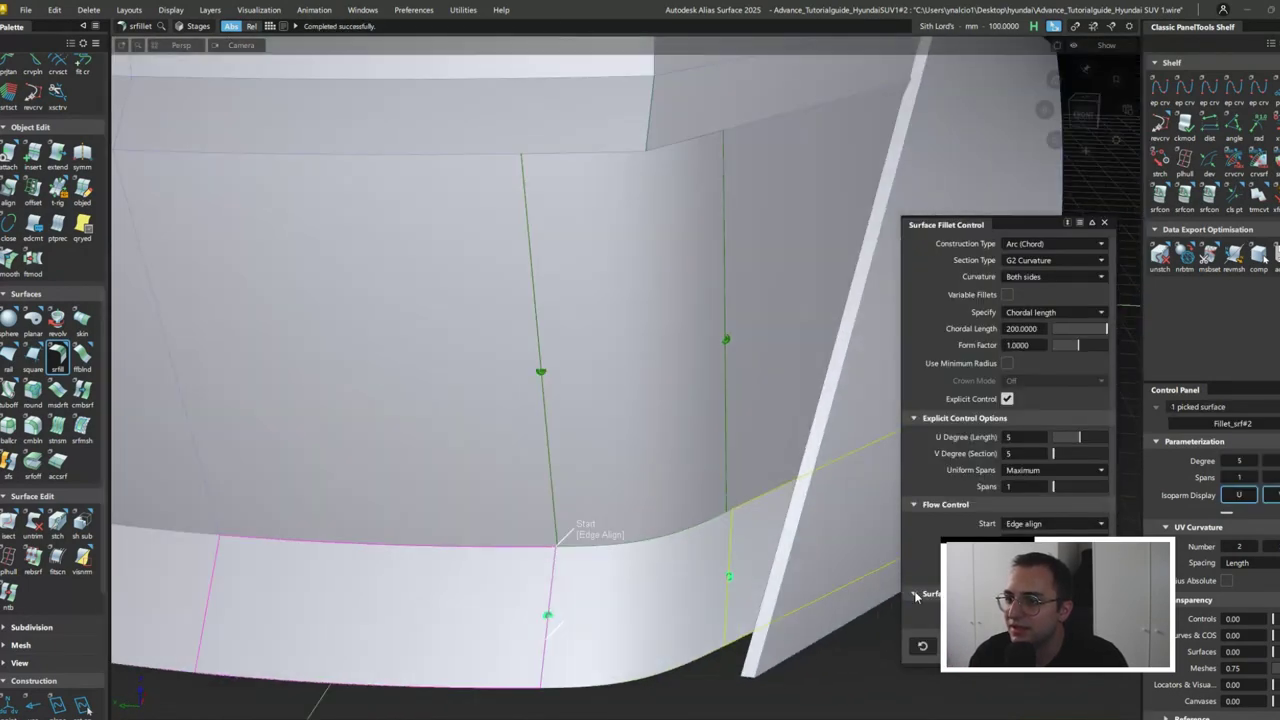
{"action": "key", "text": "ctrl+z"}
- Replace the lower front strips' sharp corner with a G2 freeform blend spanning between the main fillet's two edges
{"action": "left_click", "coordinate": [690, 614]}
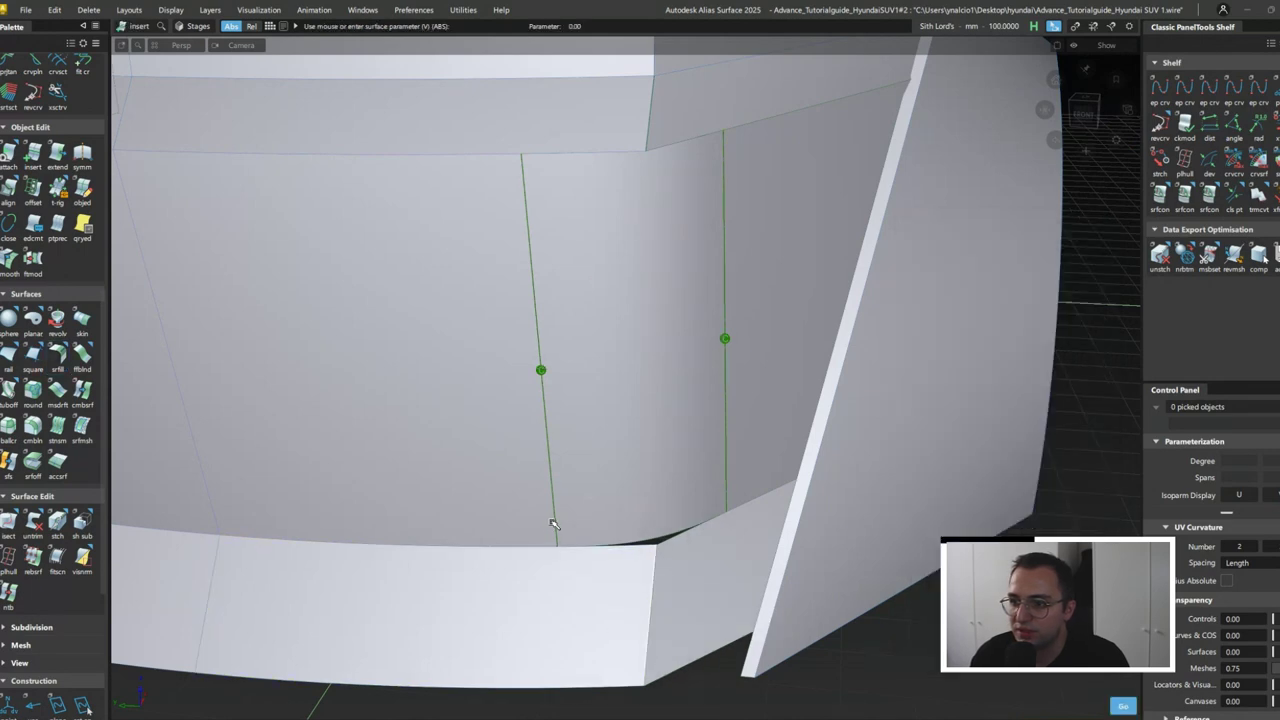
{"action": "left_click", "coordinate": [702, 576]}
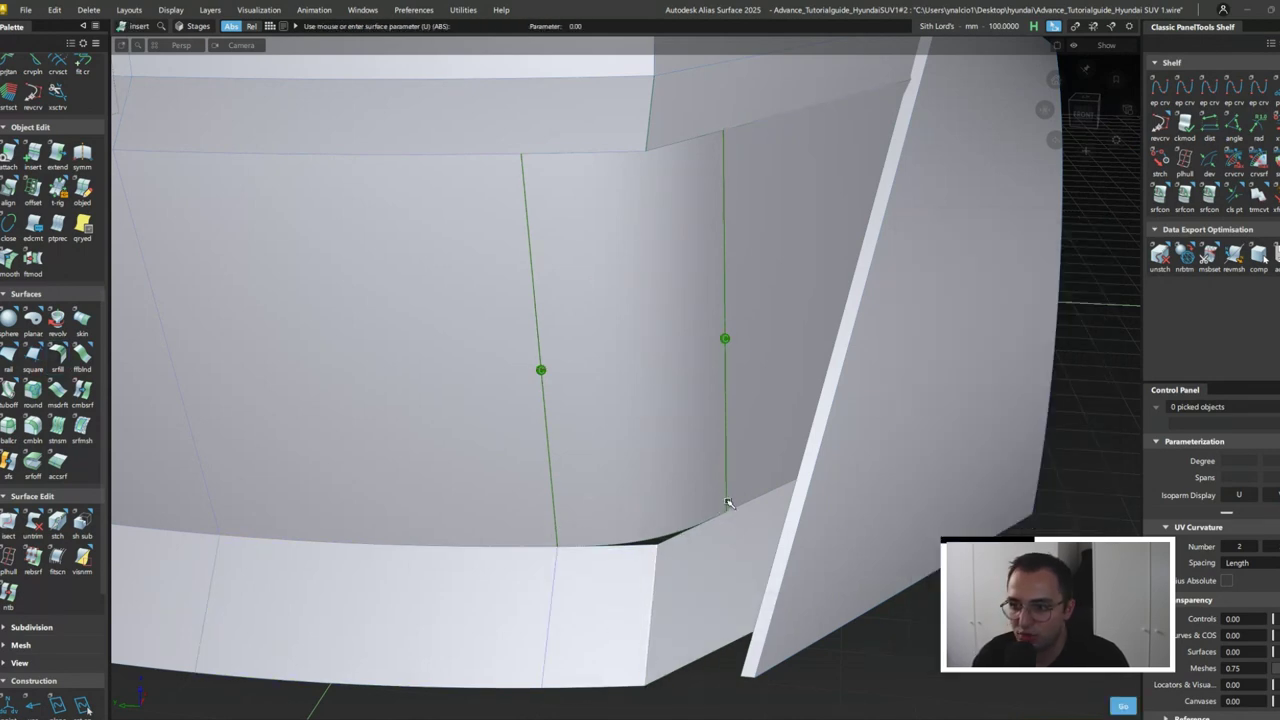
{"action": "key", "text": "ctrl+z"}
{"action": "left_click_drag", "start_coordinate": [474, 594], "coordinate": [694, 591], "text": "ctrl+shift"}
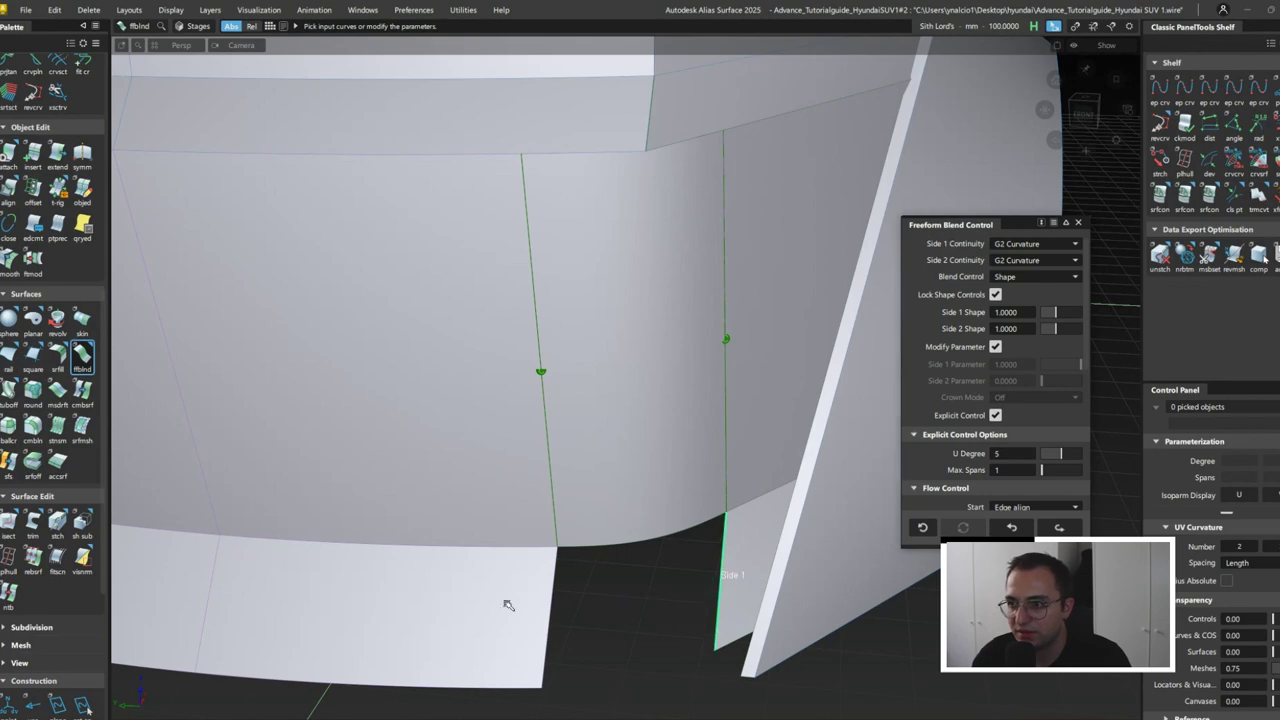
{"action": "left_click", "coordinate": [550, 598]}
- Replace the sharp corner of the strip above the main front panel with a G2 freeform blend aligned to the fillet edges
{"action": "left_click_drag", "start_coordinate": [614, 551], "coordinate": [663, 391], "text": "alt+shift"}
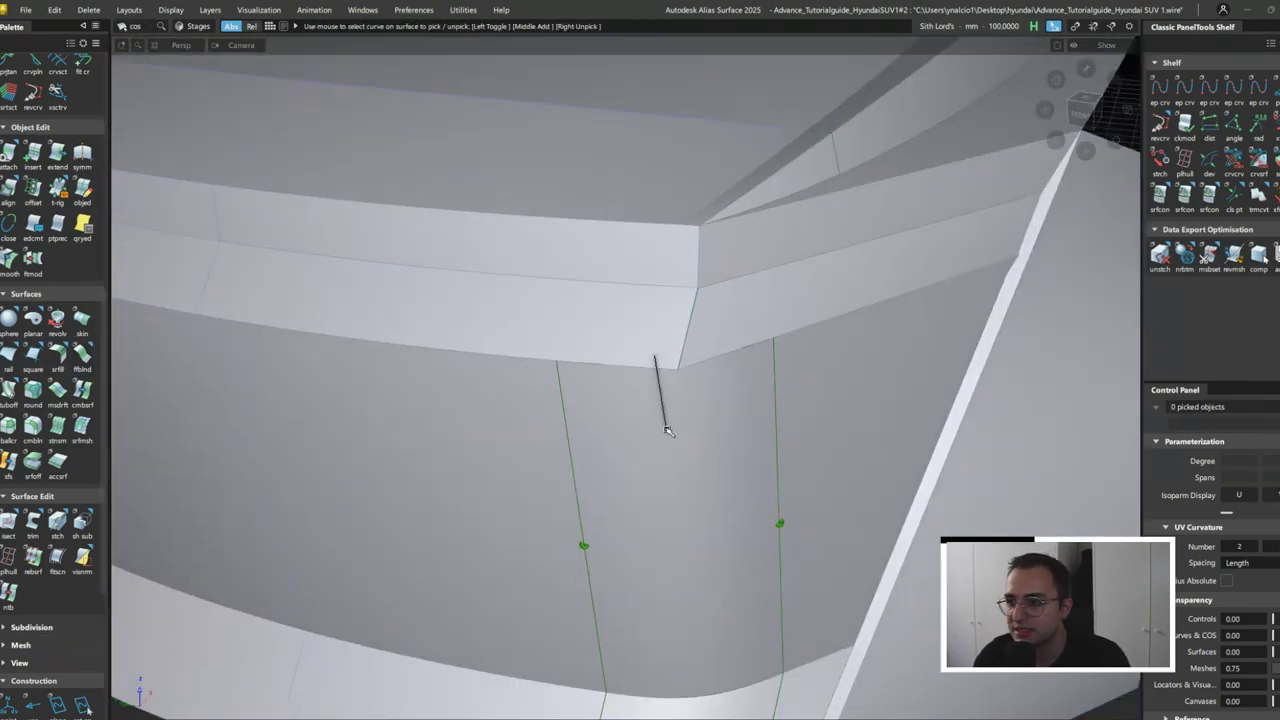
{"action": "left_click", "coordinate": [686, 343]}
{"action": "left_click", "coordinate": [777, 366]}
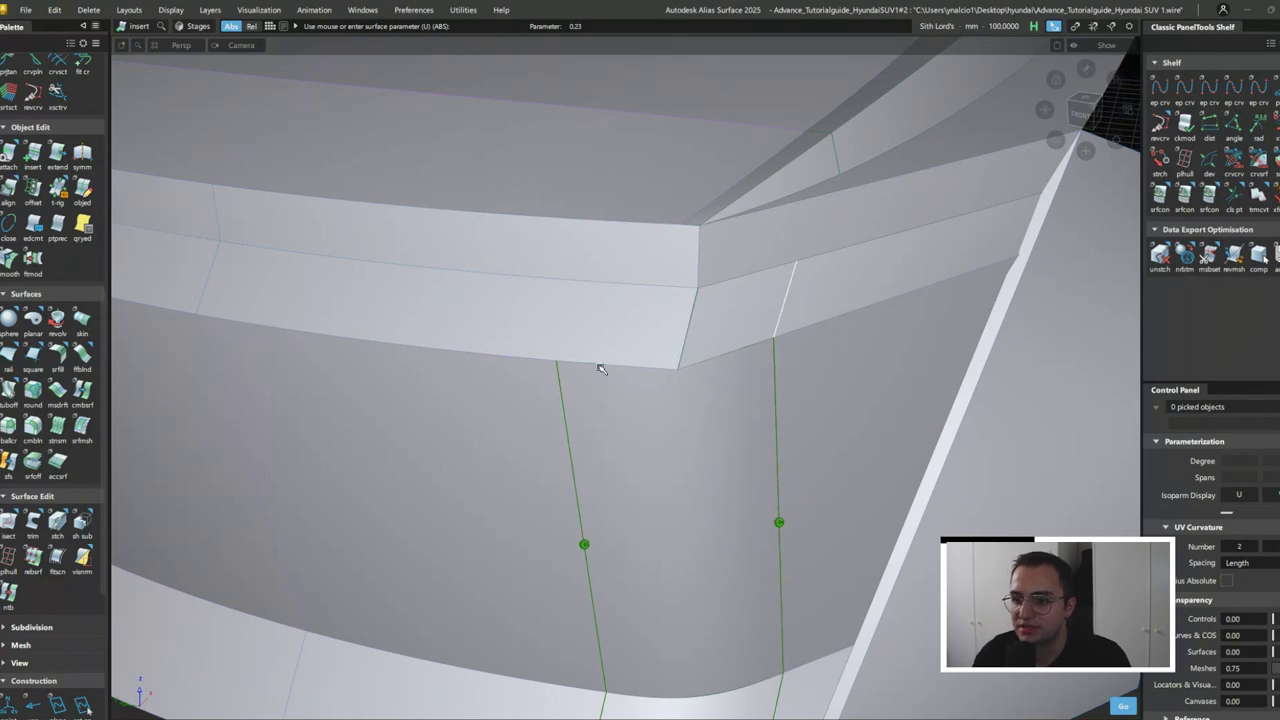
{"action": "left_click", "coordinate": [686, 355]}
{"action": "left_click", "coordinate": [680, 363]}
{"action": "left_click", "coordinate": [688, 370]}
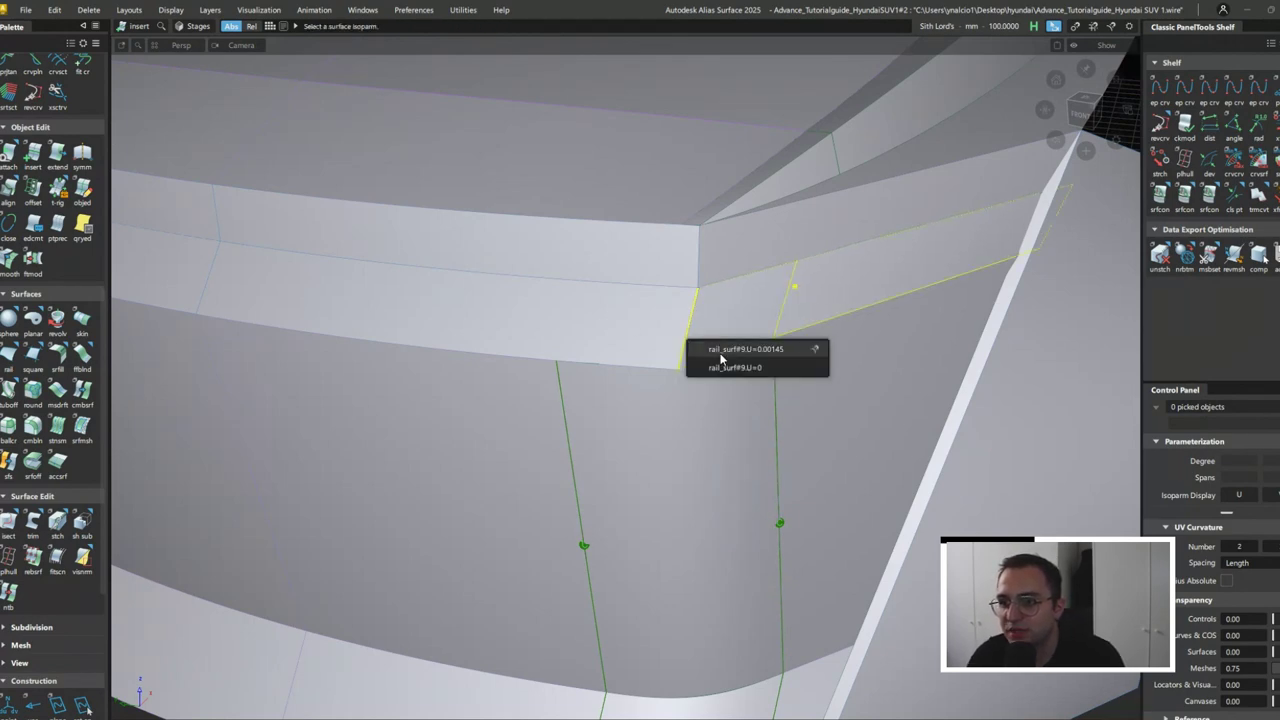
{"action": "left_click_drag", "start_coordinate": [677, 297], "coordinate": [740, 322], "text": "ctrl+shift"}
{"action": "left_click", "coordinate": [740, 358]}
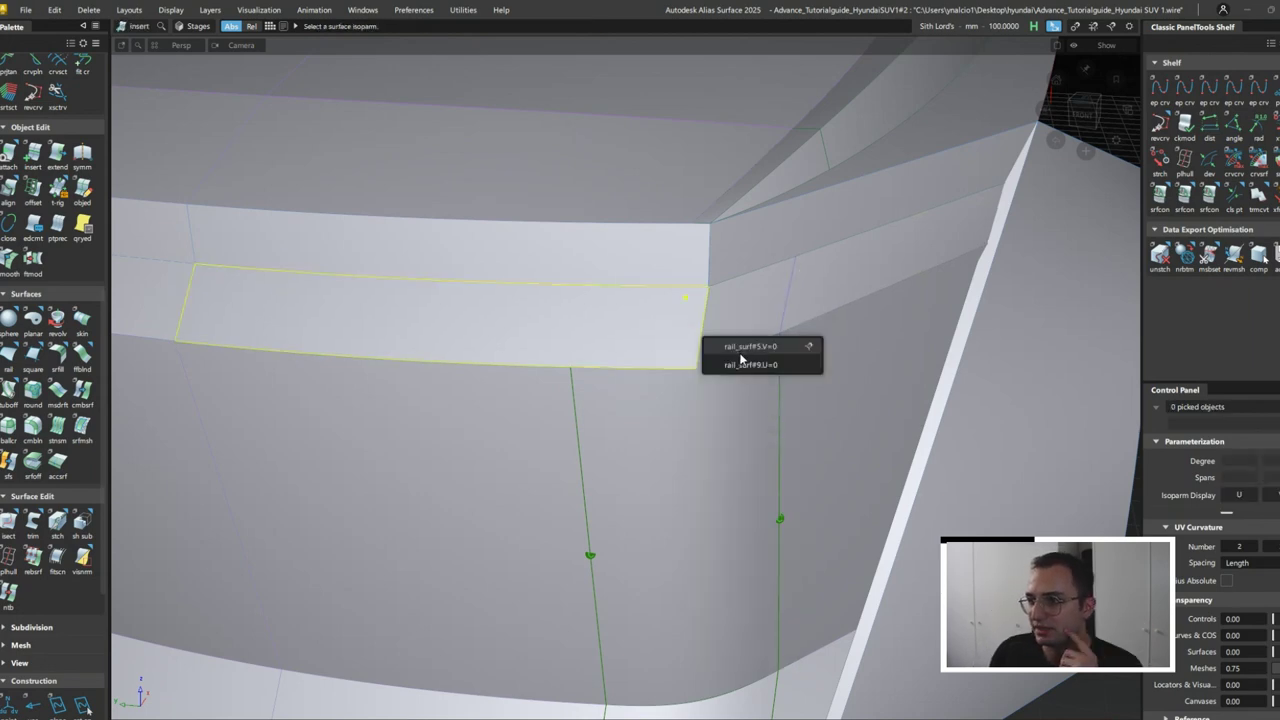
{"action": "left_click_drag", "start_coordinate": [568, 400], "coordinate": [591, 405]}
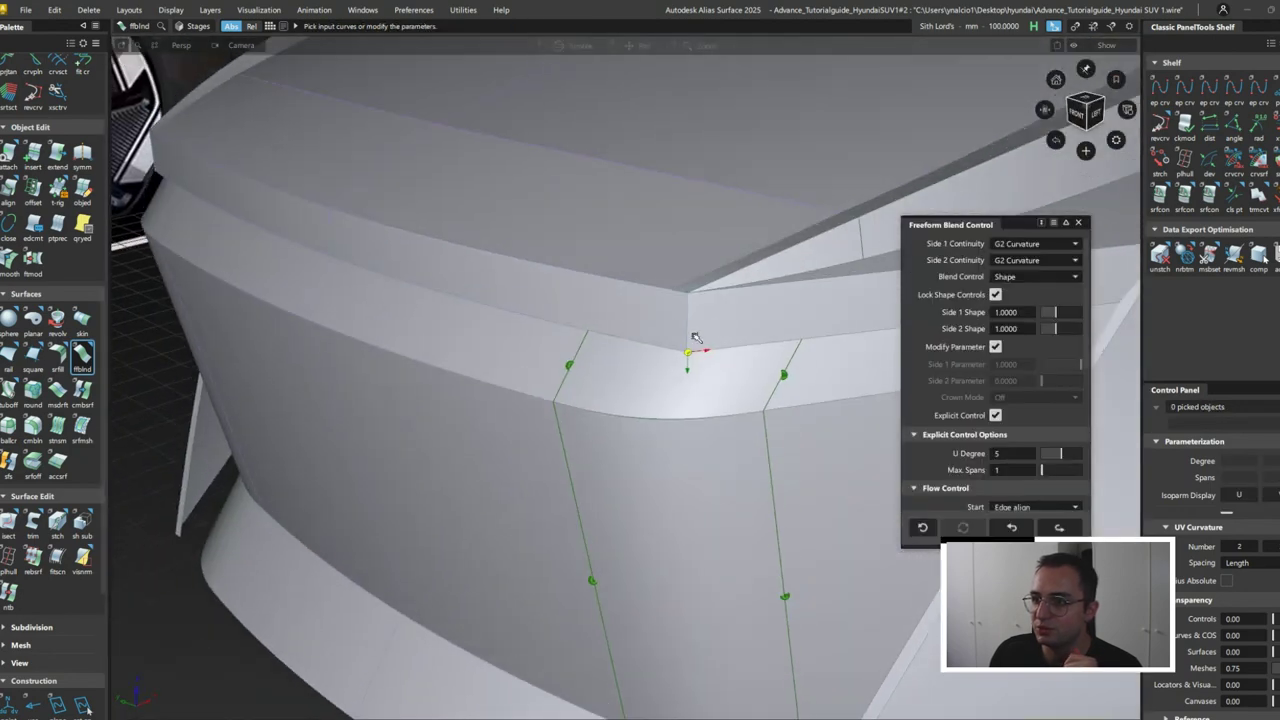
- Cut out the sharp corner of the top front strip below the hood and bridge it with a freeform blend
{"action": "left_click", "coordinate": [797, 347]}
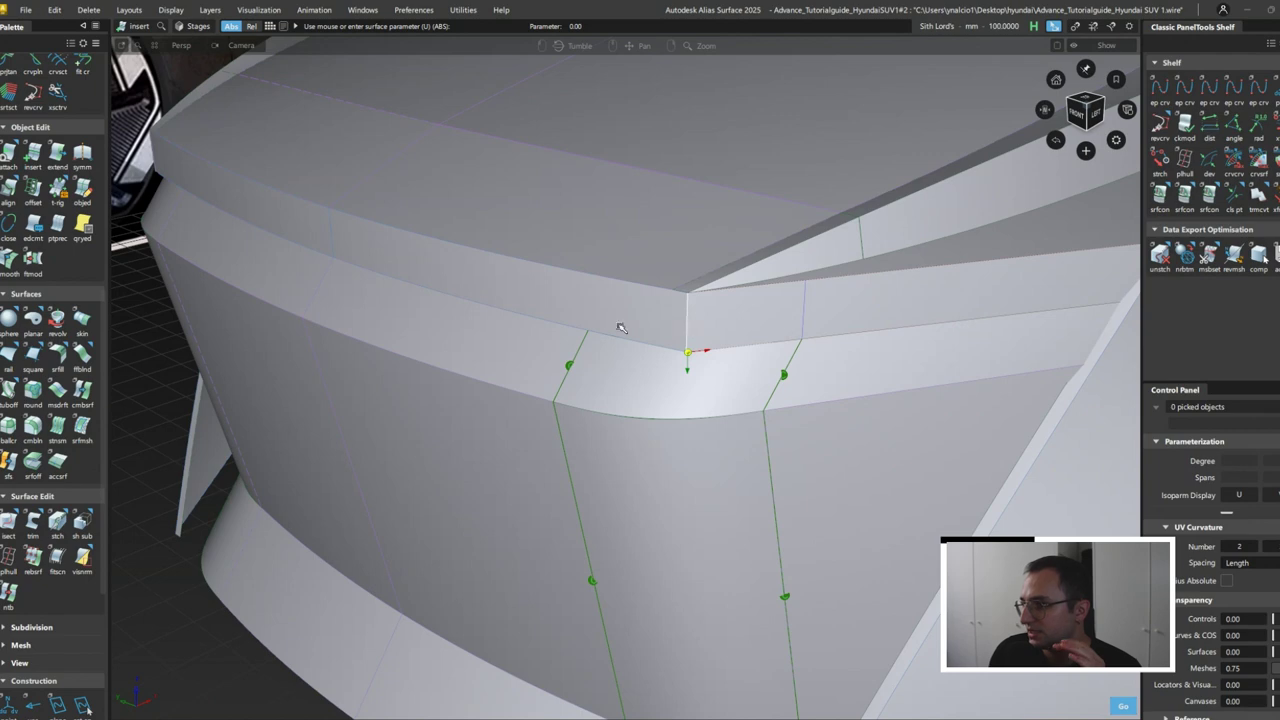
{"action": "left_click_drag", "start_coordinate": [620, 328], "coordinate": [662, 378], "text": "alt+shift"}
{"action": "left_click_drag", "start_coordinate": [1116, 93], "coordinate": [998, 166]}
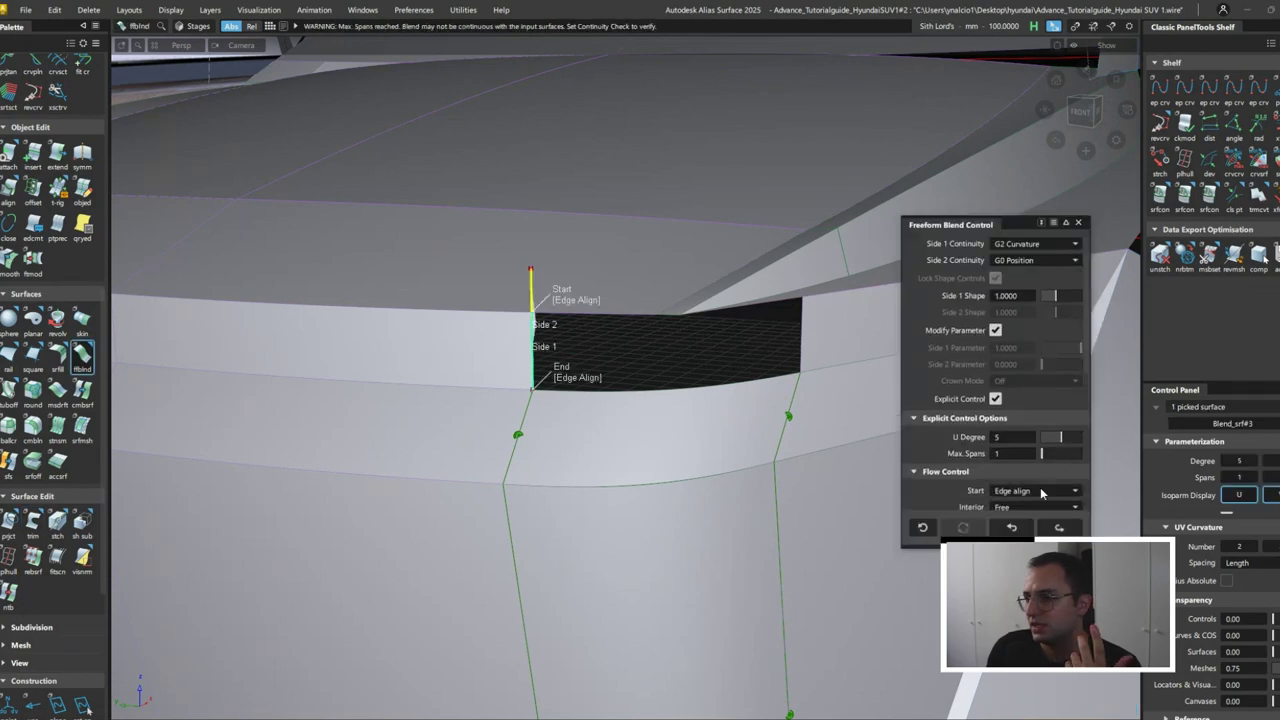
{"action": "left_click", "coordinate": [670, 374]}
- Show the wheels and construction geometry, and compare the front end and wheel arch with the side reference in the left view
{"action": "mouse_move", "coordinate": [802, 342]}
{"action": "left_mouse_down", "text": "alt+shift"}
{"action": "mouse_move", "coordinate": [634, 466]}
{"action": "mouse_move", "coordinate": [406, 329]}
{"action": "mouse_move", "coordinate": [689, 453]}
{"action": "mouse_move", "coordinate": [714, 420]}
{"action": "mouse_move", "coordinate": [877, 443]}
{"action": "left_mouse_up", "text": "alt+shift"}
{"action": "right_click_drag", "start_coordinate": [877, 443], "coordinate": [846, 522], "text": "alt+shift"}
{"action": "mouse_move", "coordinate": [846, 522]}
{"action": "left_mouse_down", "text": "alt+shift"}
{"action": "mouse_move", "coordinate": [760, 500]}
{"action": "mouse_move", "coordinate": [650, 510]}
{"action": "left_mouse_up", "text": "alt+shift"}
{"action": "middle_click_drag", "start_coordinate": [650, 510], "coordinate": [586, 507], "text": "alt+shift"}
{"action": "left_click_drag", "start_coordinate": [586, 507], "coordinate": [632, 418], "text": "alt+shift"}
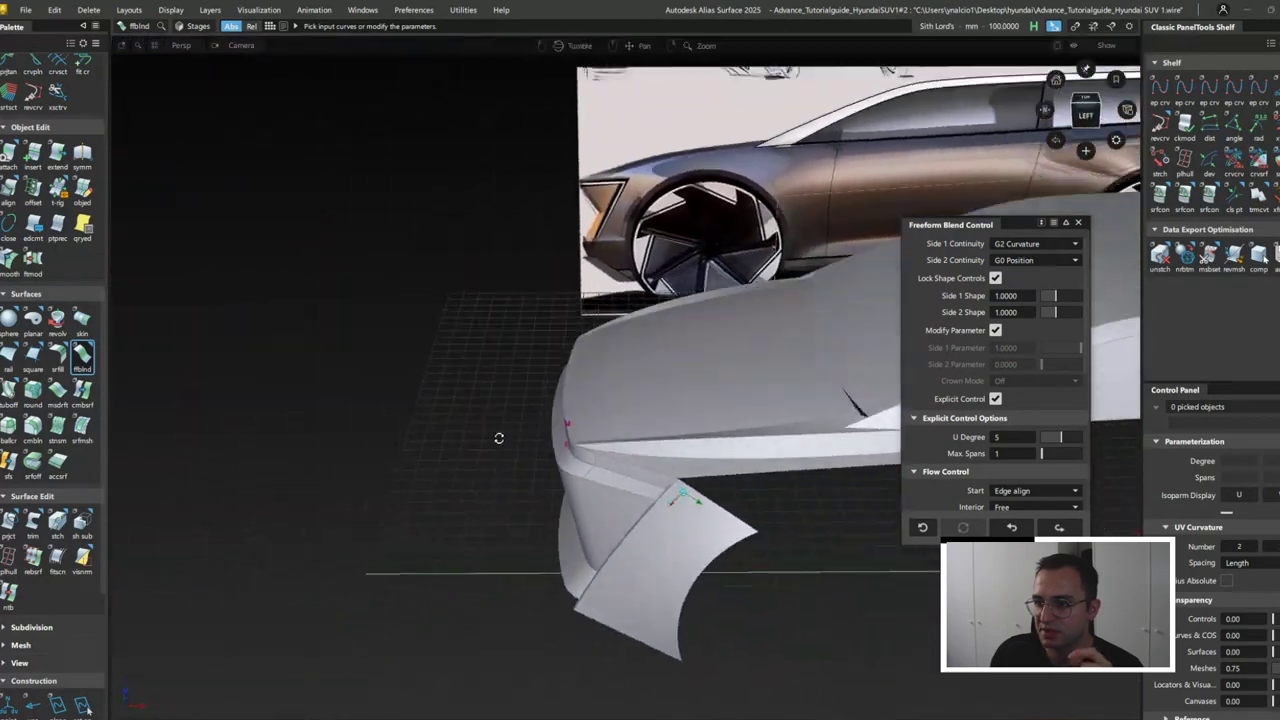
{"action": "mouse_move", "coordinate": [499, 438]}
{"action": "left_mouse_down", "text": "alt+shift"}
{"action": "mouse_move", "coordinate": [631, 438]}
{"action": "mouse_move", "coordinate": [751, 406]}
{"action": "mouse_move", "coordinate": [600, 470]}
{"action": "mouse_move", "coordinate": [580, 504]}
{"action": "mouse_move", "coordinate": [572, 590]}
{"action": "mouse_move", "coordinate": [643, 586]}
{"action": "mouse_move", "coordinate": [595, 515]}
{"action": "mouse_move", "coordinate": [585, 520]}
{"action": "left_mouse_up", "text": "alt+shift"}
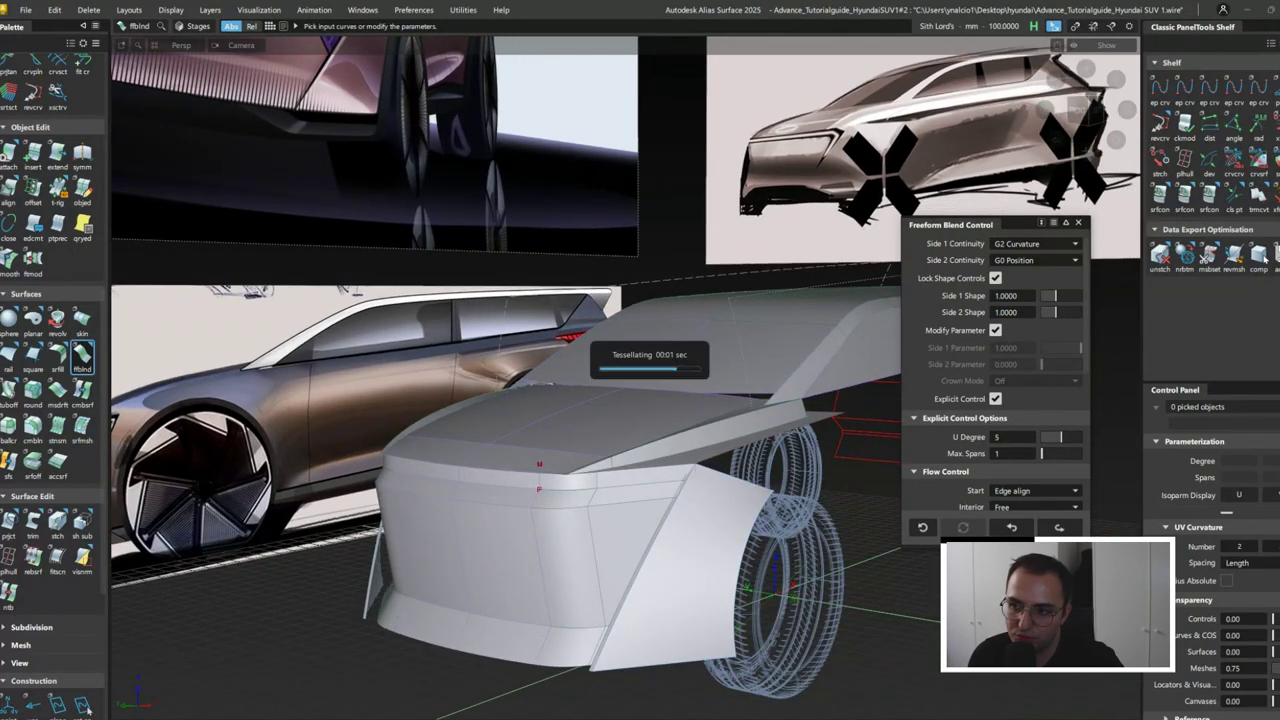
{"action": "left_click_drag", "start_coordinate": [553, 515], "coordinate": [566, 571], "text": "alt+shift"}
{"action": "right_click_drag", "start_coordinate": [566, 571], "coordinate": [466, 550], "text": "alt+shift"}
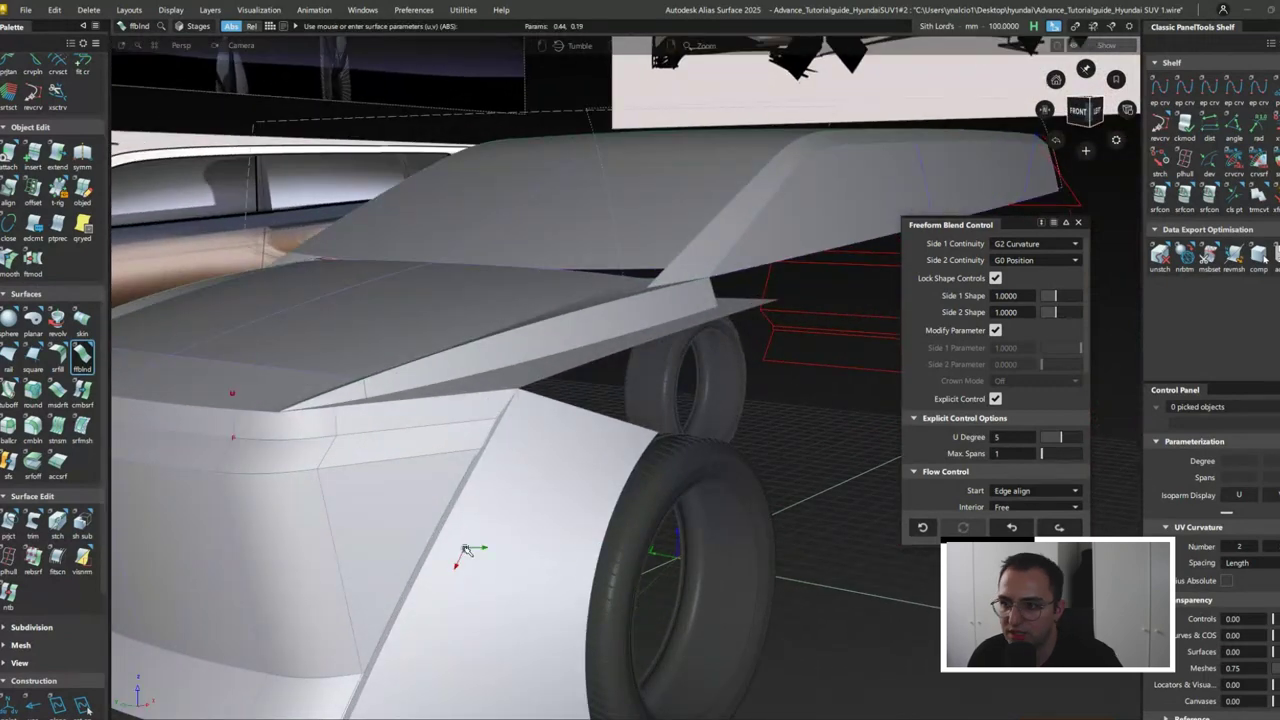
{"action": "left_click", "coordinate": [1099, 112]}
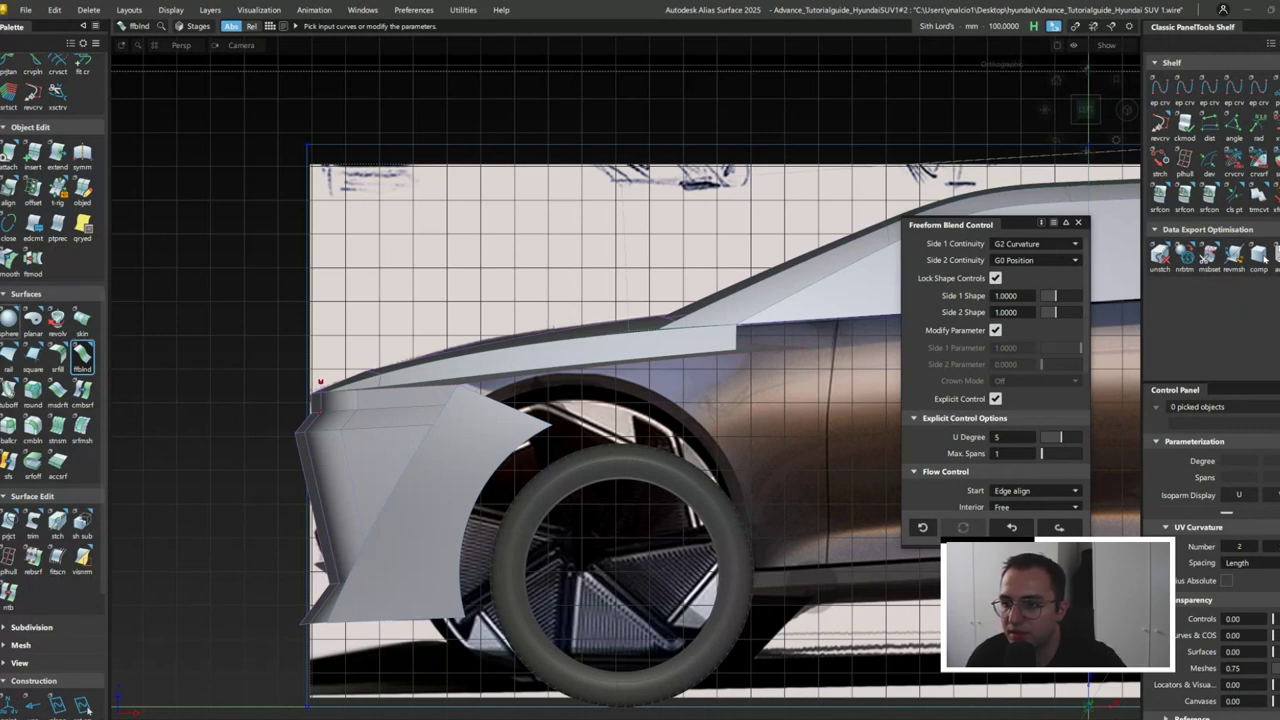
{"action": "right_click_drag", "start_coordinate": [538, 313], "coordinate": [849, 435], "text": "alt+shift"}
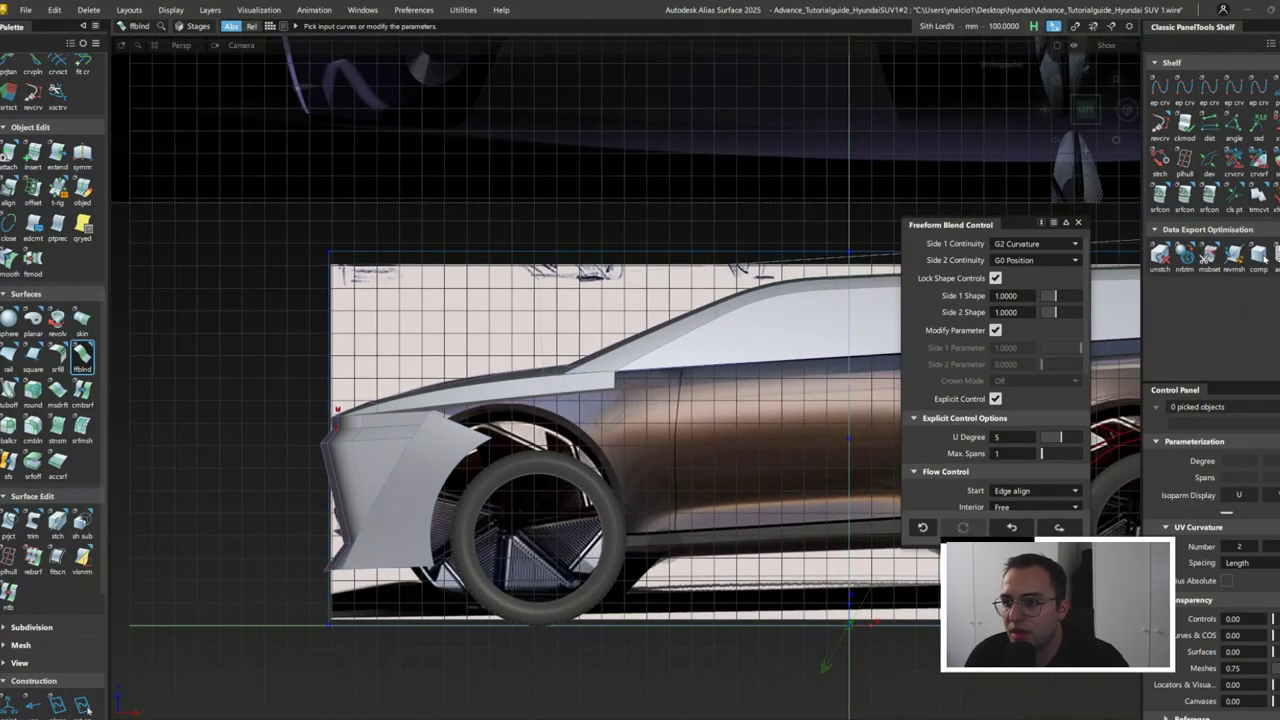
{"action": "scroll", "coordinate": [531, 417], "scroll_direction": "up", "scroll_amount": 3}
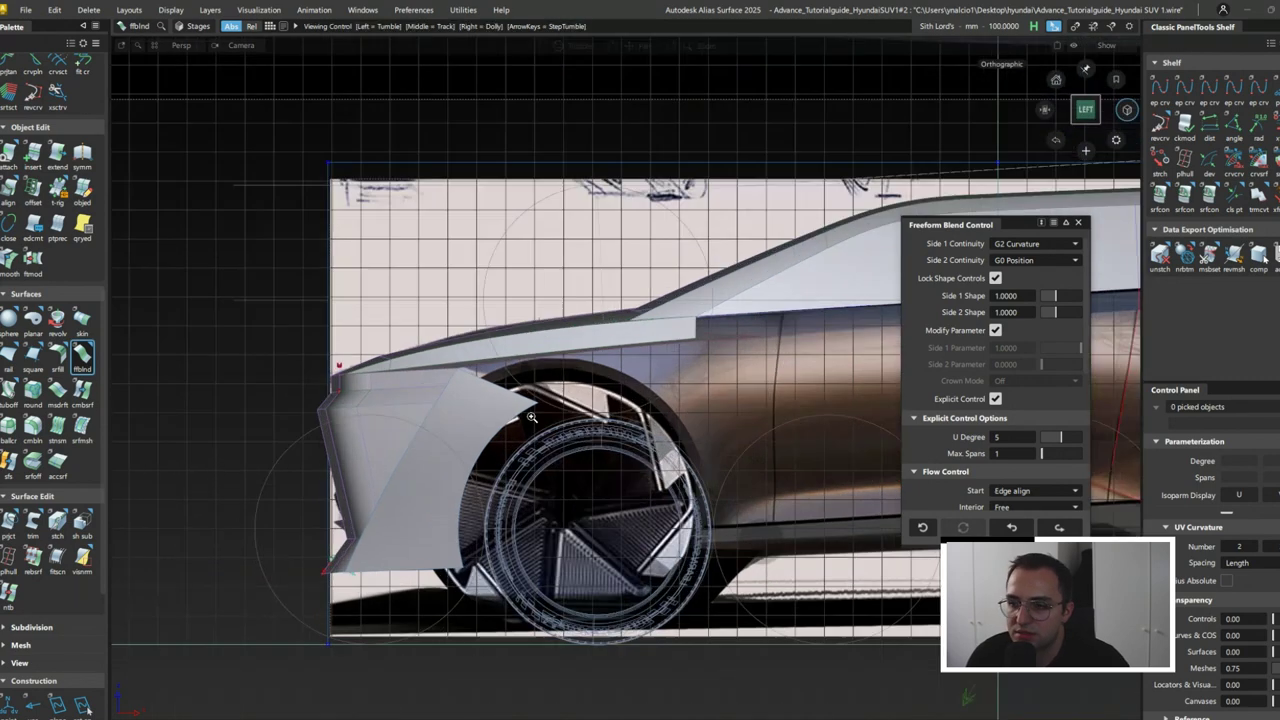
{"action": "scroll", "coordinate": [531, 417], "scroll_direction": "up", "scroll_amount": 2}
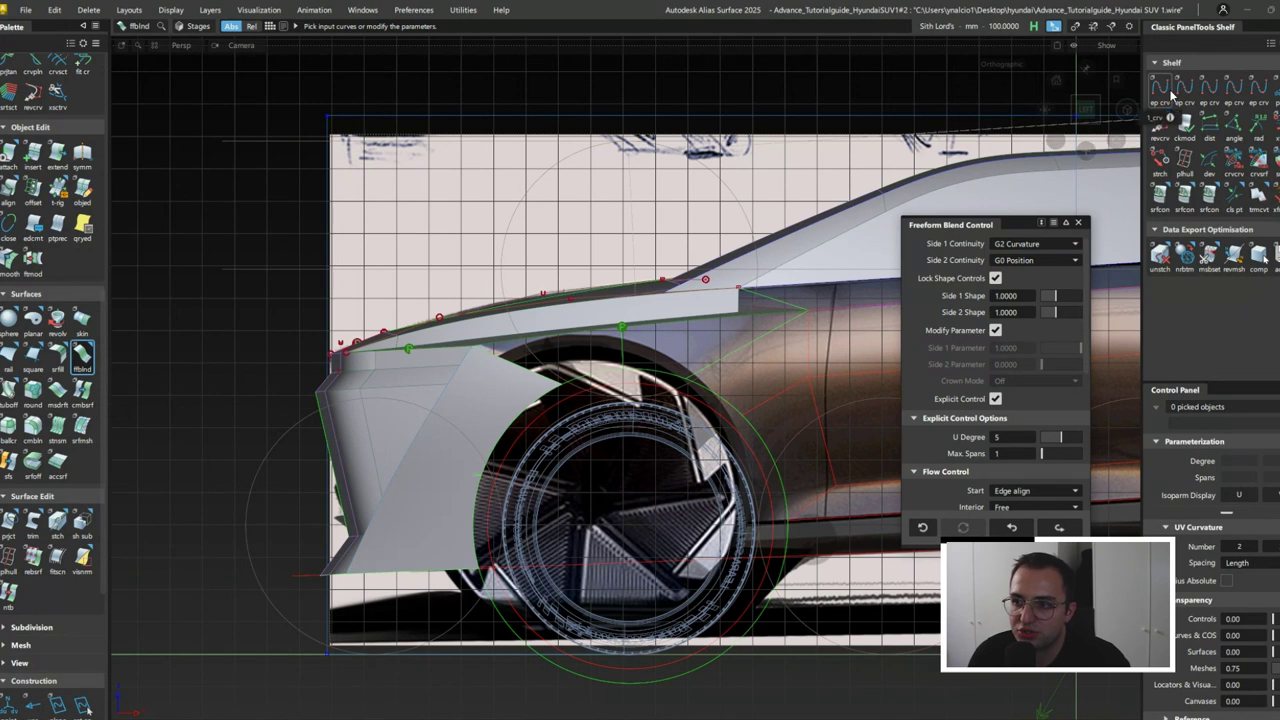
- Draw a vertical degree-3 edit point curve at the front wheel's centre, from the wheel arch down to below the wheel
{"action": "left_click", "coordinate": [1209, 88]}
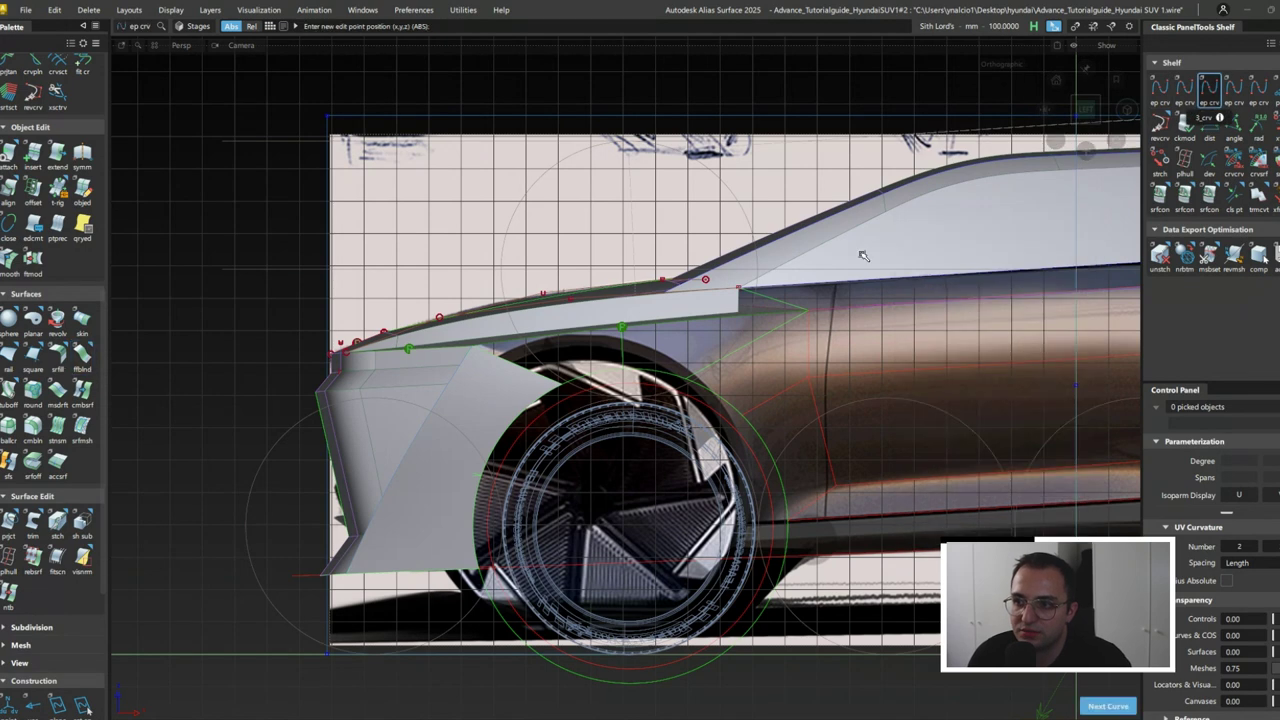
{"action": "left_click", "coordinate": [629, 372]}
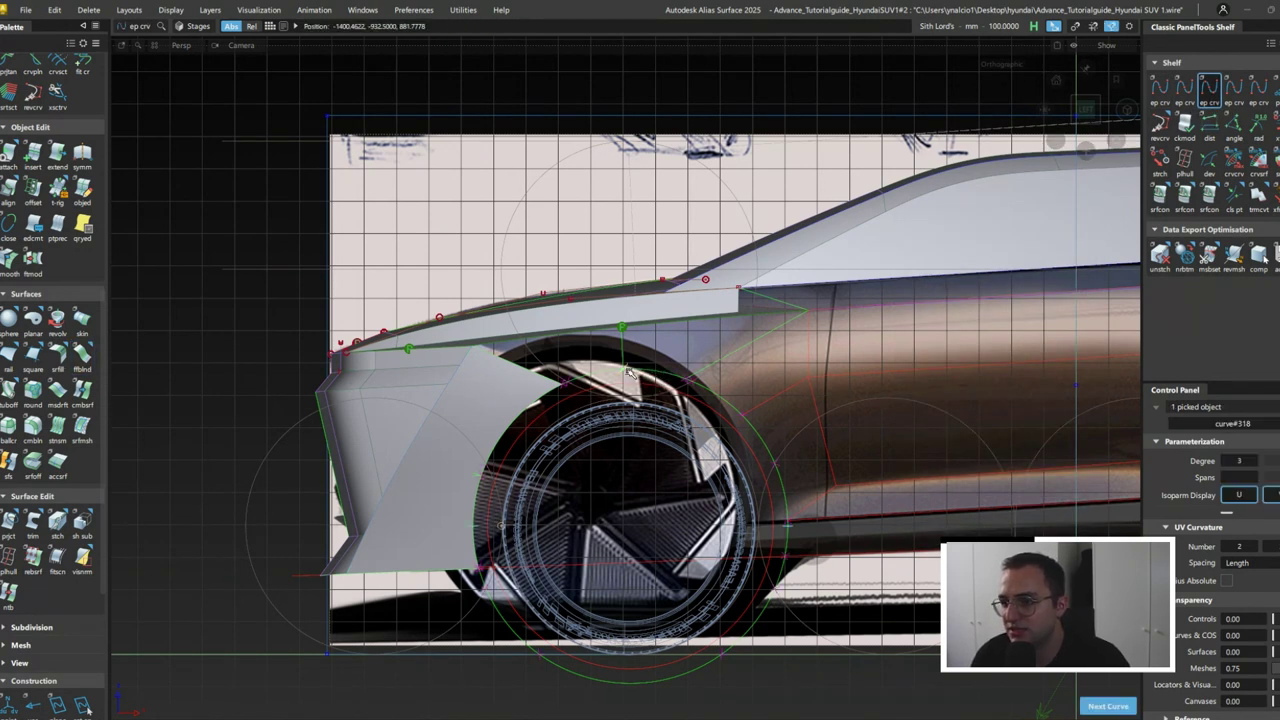
{"action": "left_click_drag", "start_coordinate": [640, 680], "coordinate": [645, 706]}
{"action": "left_click", "coordinate": [1086, 110]}
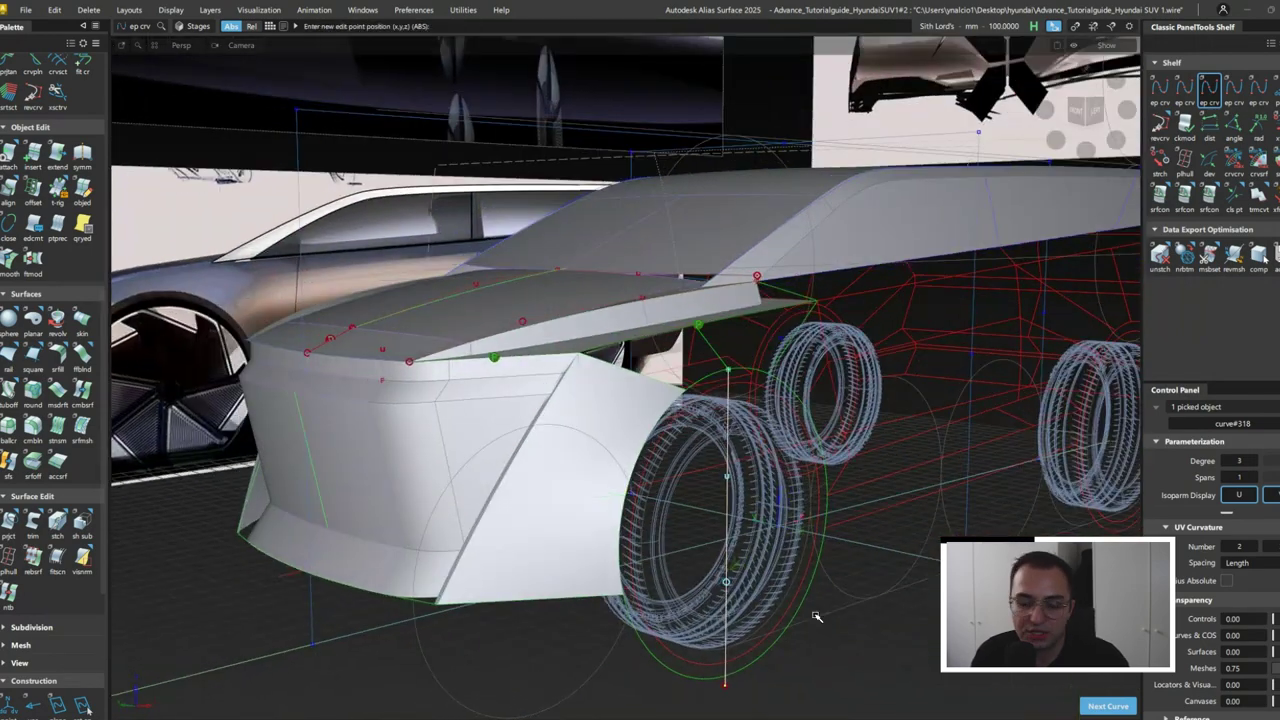
{"action": "key", "text": "Escape"}
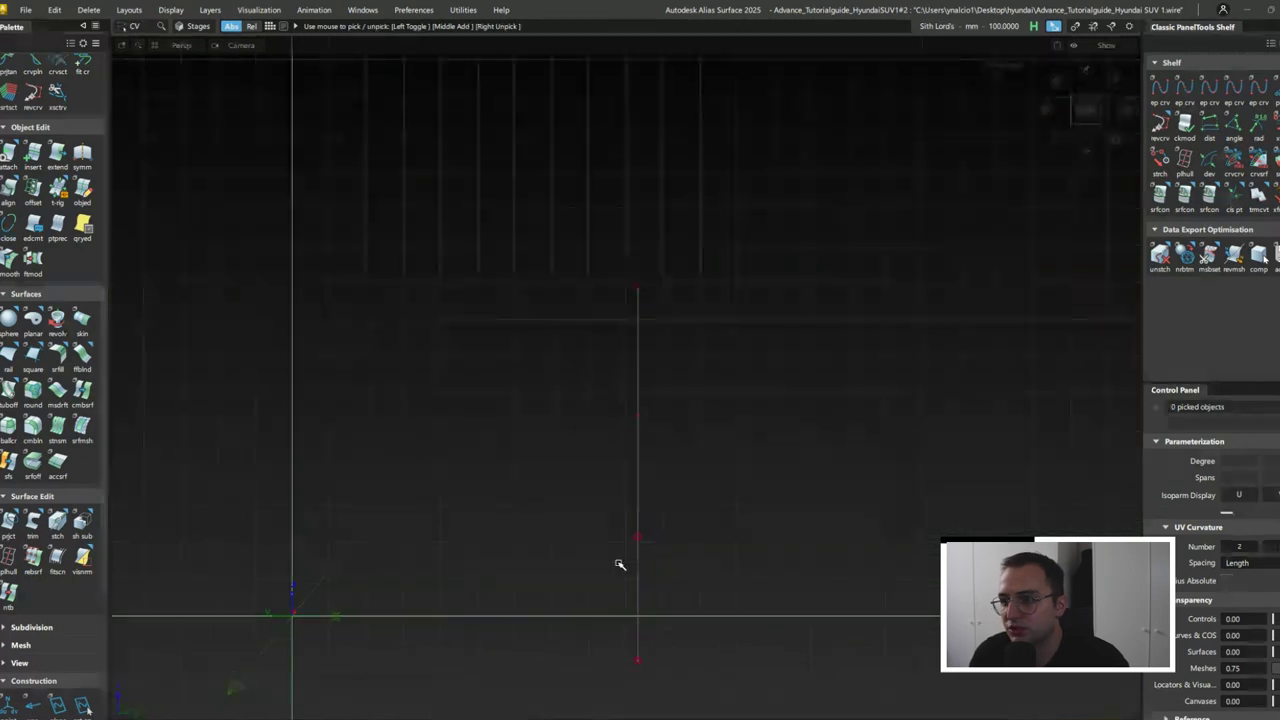
- Bow the lower part of the curve inward in the front view, moving its second-lowest CV about 18.5 mm in Y
{"action": "left_click_drag", "start_coordinate": [705, 549], "coordinate": [688, 567]}
{"action": "left_click", "coordinate": [637, 537]}
{"action": "middle_click_drag", "start_coordinate": [720, 529], "coordinate": [733, 501]}
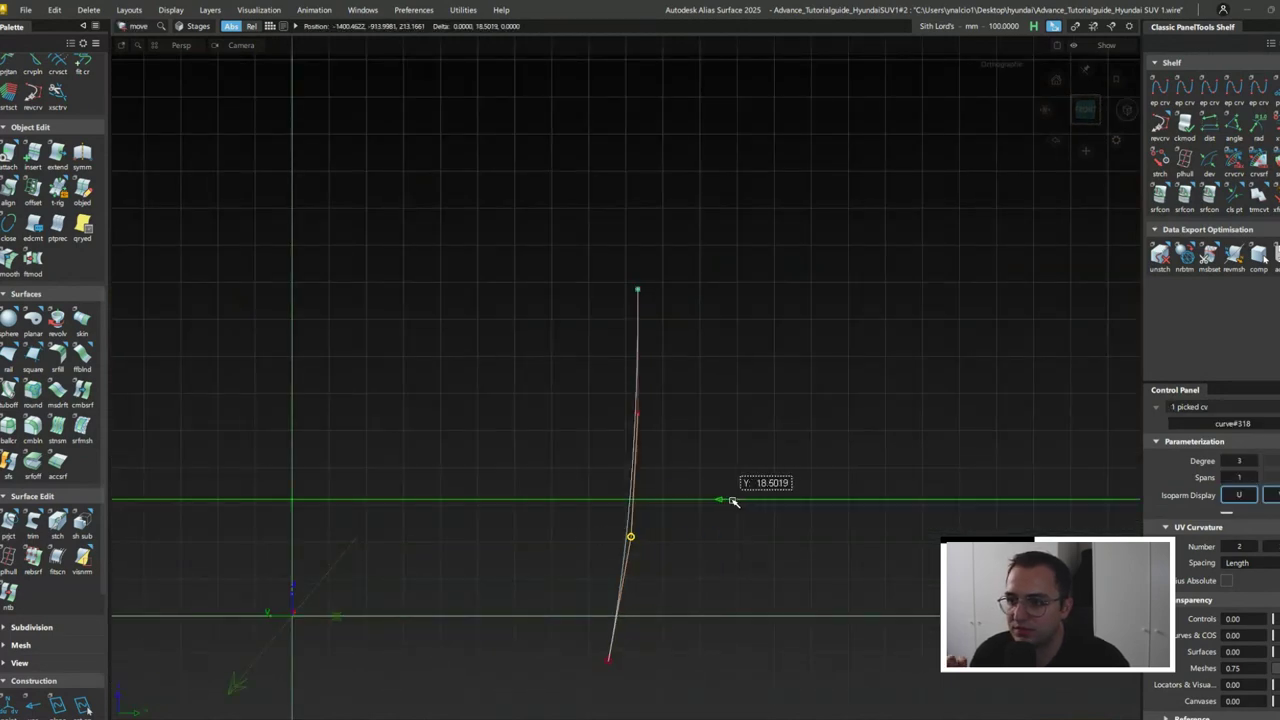
- Copy the bowed curve toward the rear of the car and skin a U degree 3 surface between the two curves
{"action": "left_click_drag", "start_coordinate": [733, 501], "coordinate": [958, 391], "text": "alt+shift"}
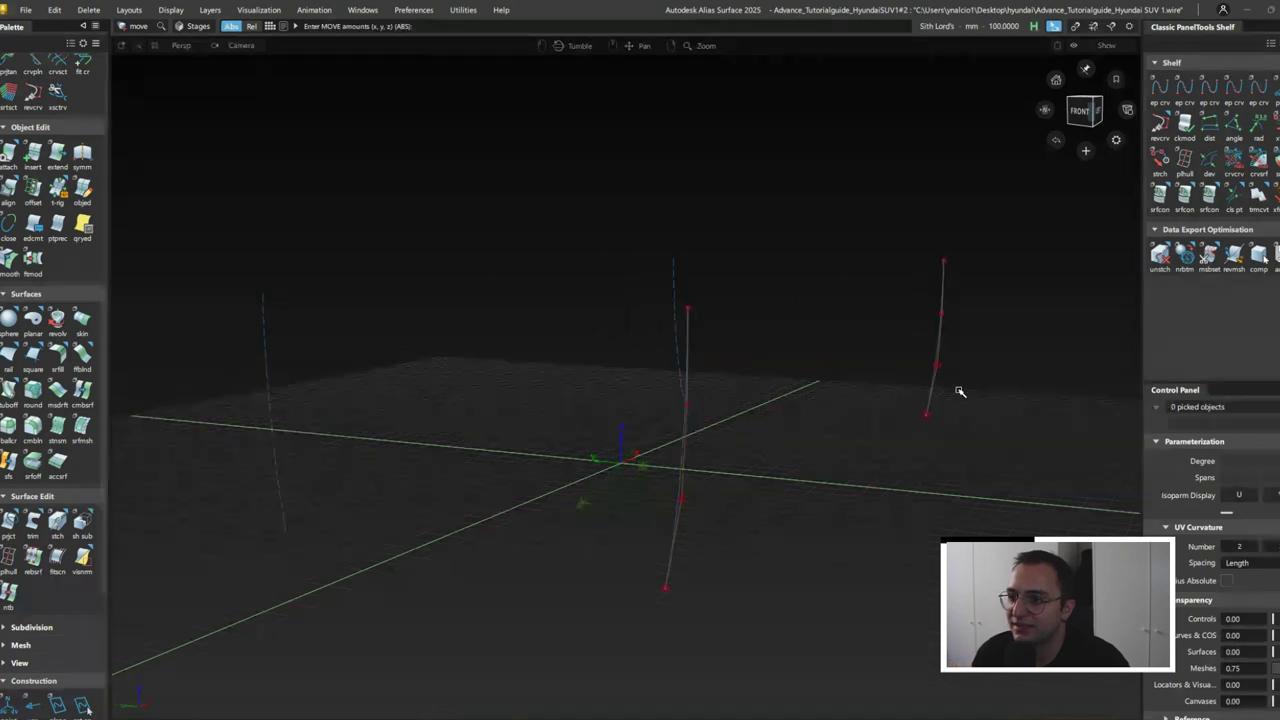
{"action": "left_click_drag", "start_coordinate": [919, 332], "coordinate": [908, 491], "text": "ctrl+shift"}
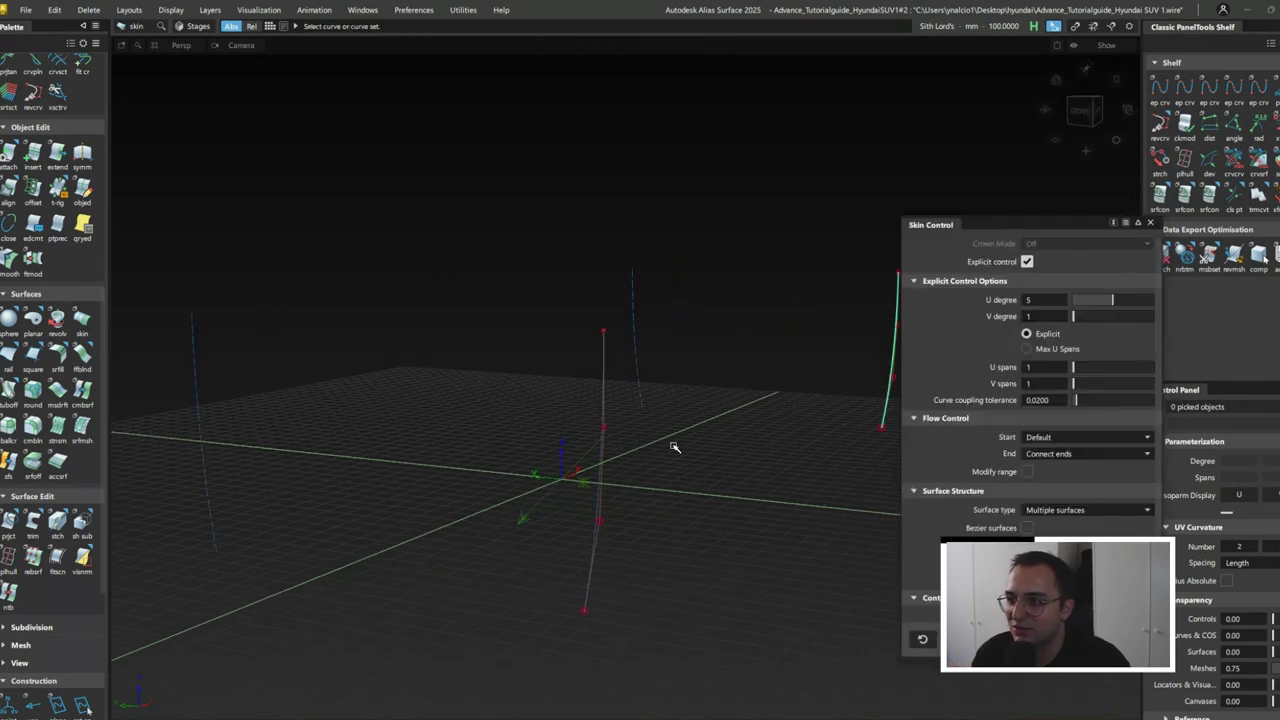
{"action": "left_click", "coordinate": [601, 434]}
{"action": "left_click_drag", "start_coordinate": [601, 434], "coordinate": [1085, 358], "text": "alt+shift"}
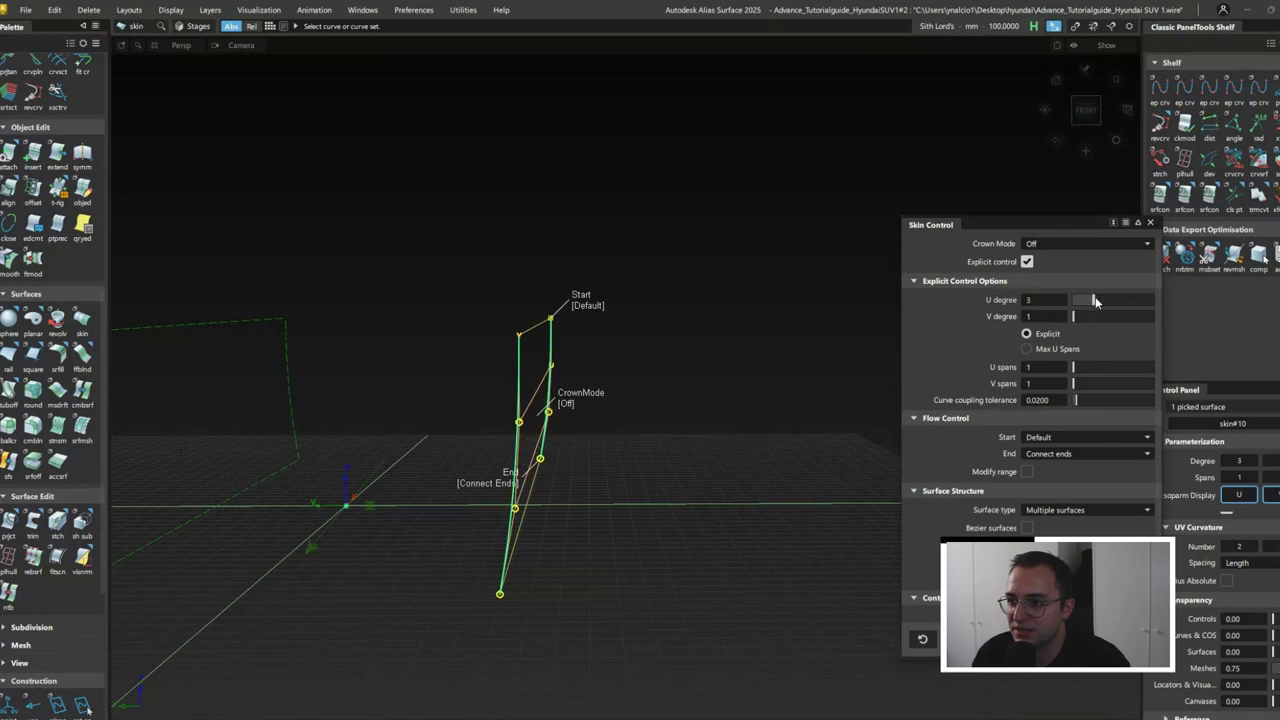
- Set the skin surface's V degree to 2 and crown it using the Absolute crown mode
{"action": "left_click_drag", "start_coordinate": [1094, 301], "coordinate": [1068, 300], "text": "alt+shift"}
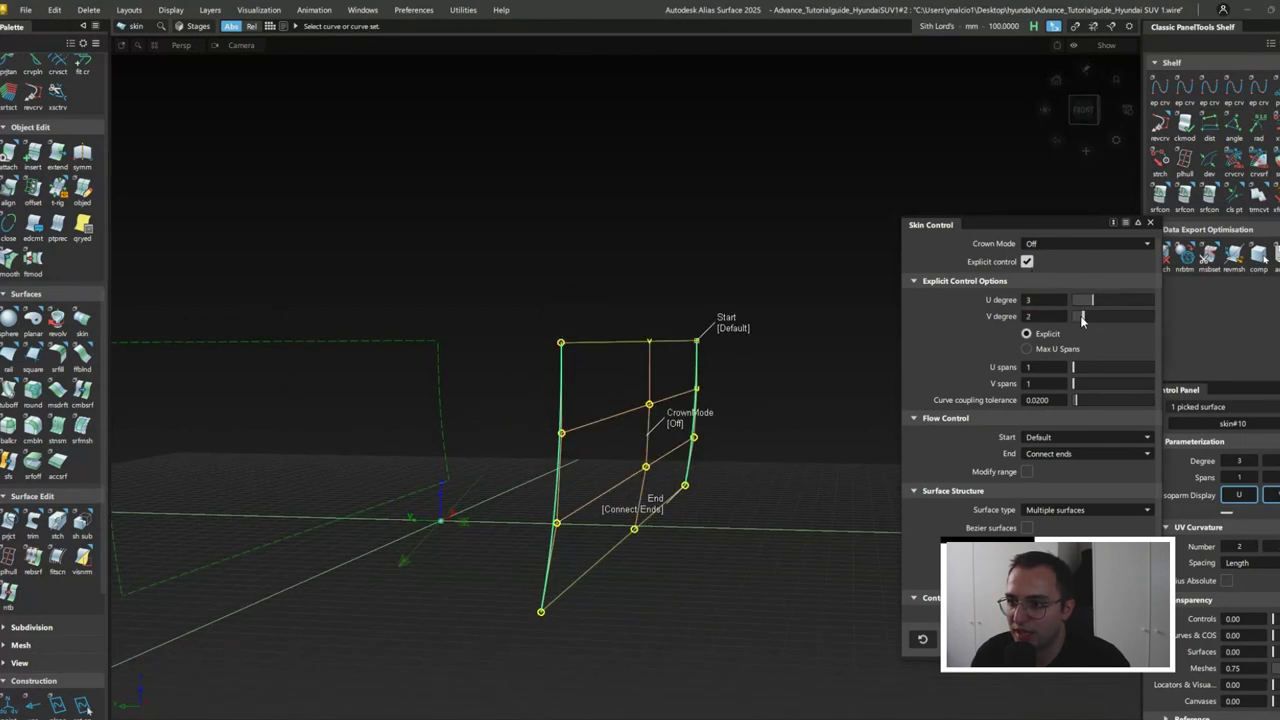
{"action": "left_click", "coordinate": [1058, 275]}
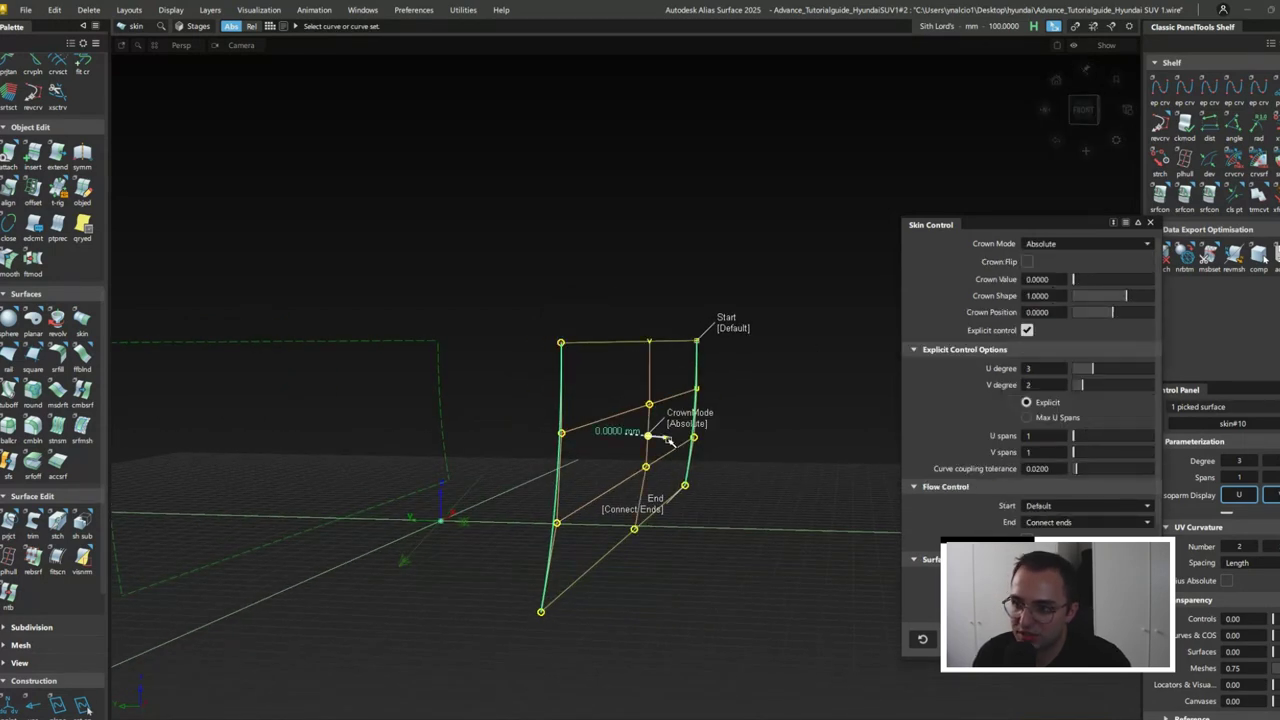
{"action": "mouse_move", "coordinate": [665, 437]}
{"action": "left_mouse_down"}
{"action": "mouse_move", "coordinate": [729, 466]}
{"action": "mouse_move", "coordinate": [632, 358]}
{"action": "left_mouse_up"}
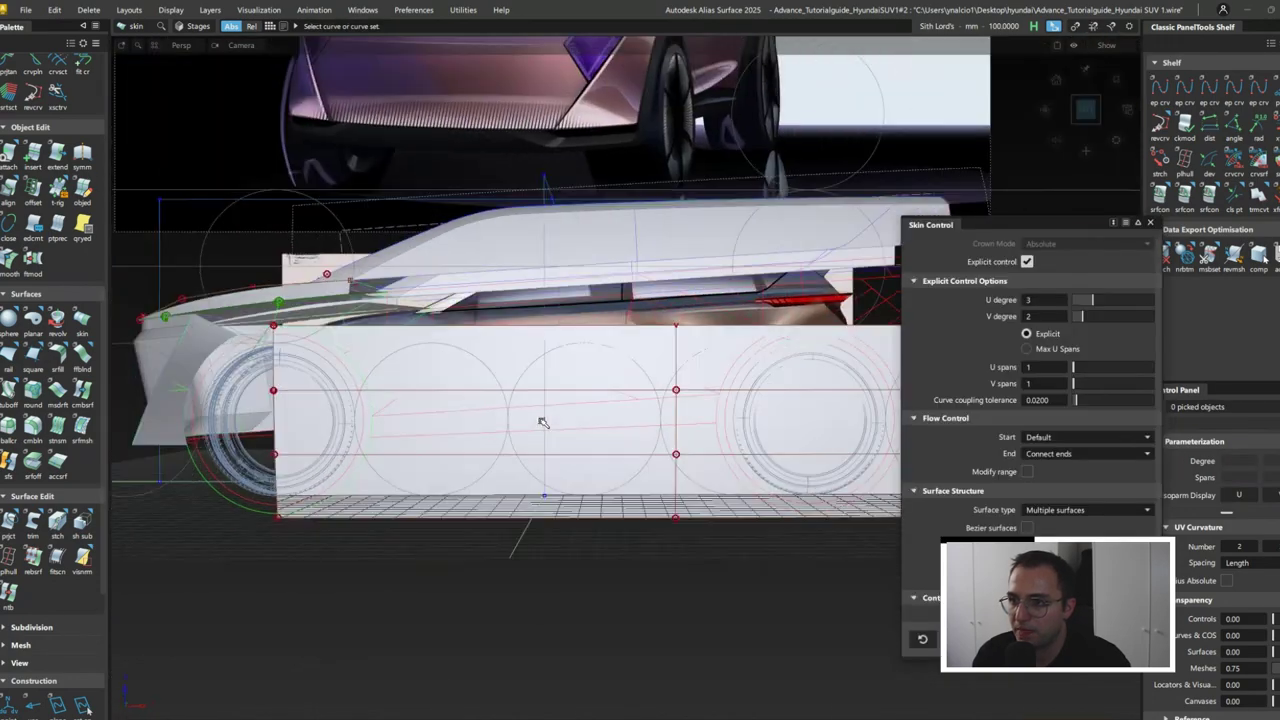
- Extend the front edge of the crowned body-side surface forward past the front wheel in the side view
{"action": "left_click", "coordinate": [57, 151]}
{"action": "left_click", "coordinate": [272, 415]}
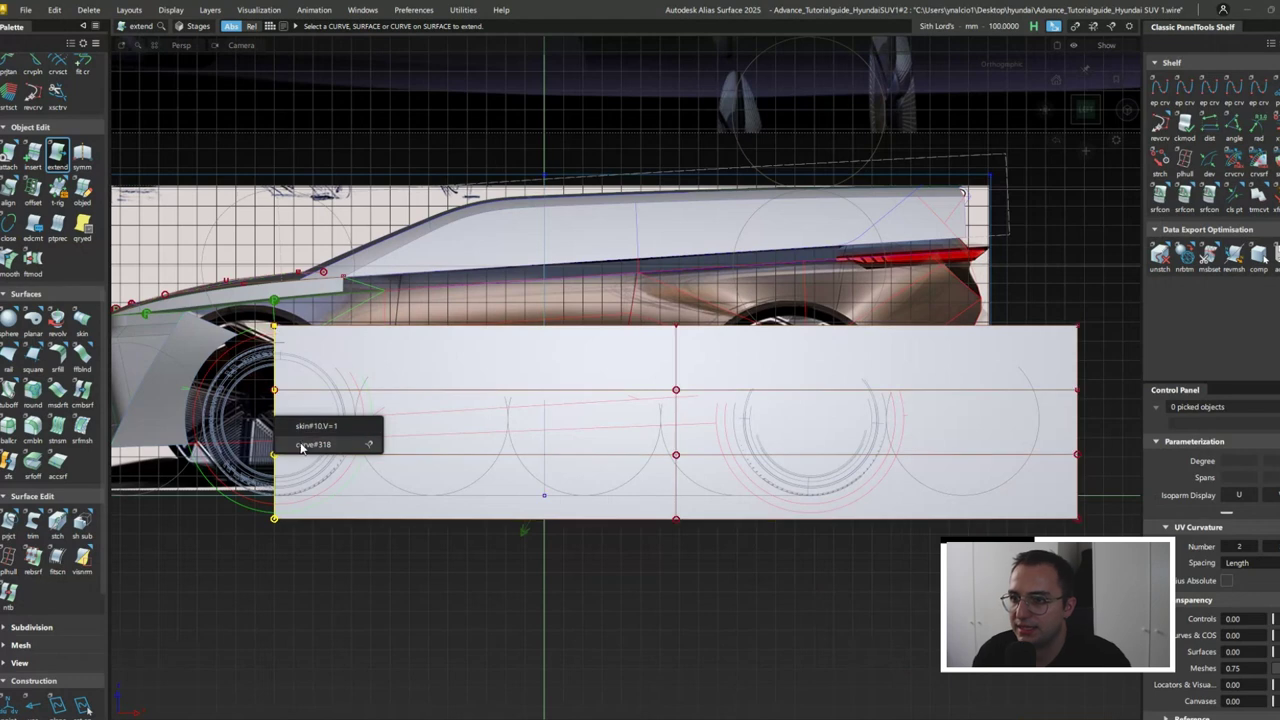
{"action": "middle_click_drag", "start_coordinate": [326, 540], "coordinate": [406, 540], "text": "alt+shift"}
{"action": "left_click", "coordinate": [352, 428]}
{"action": "left_click", "coordinate": [395, 422]}
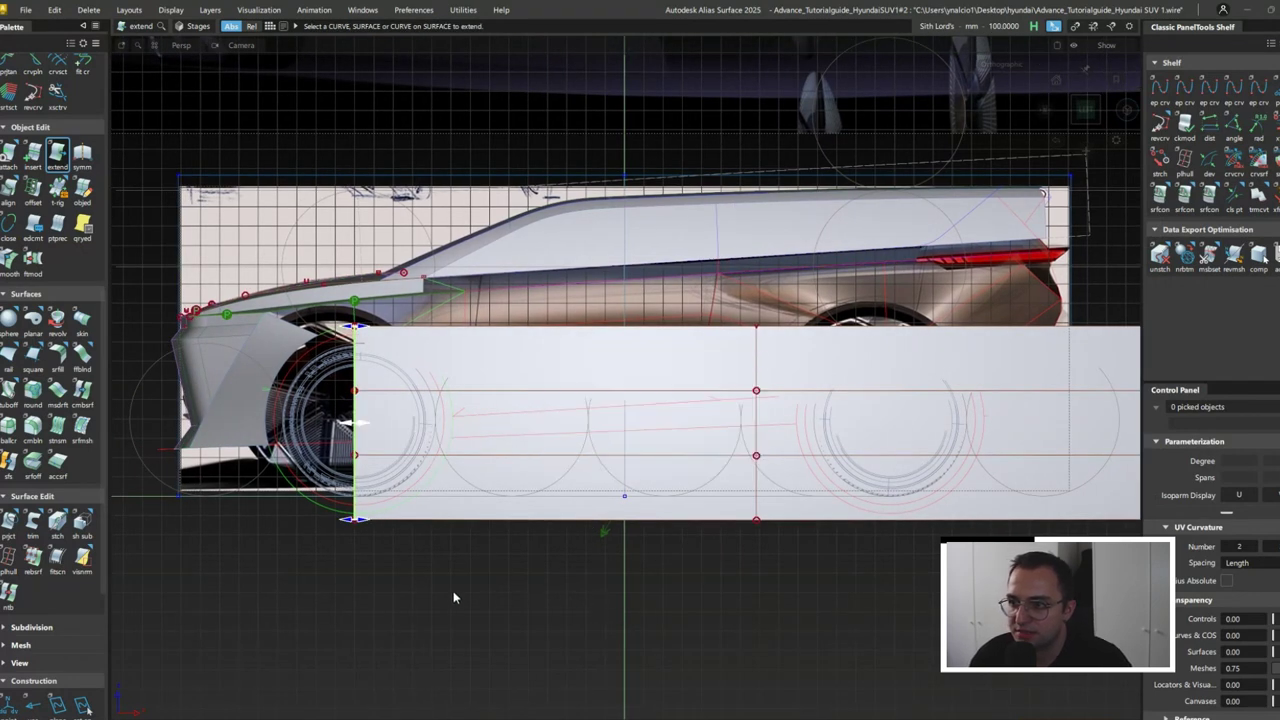
{"action": "left_click_drag", "start_coordinate": [451, 597], "coordinate": [374, 592]}
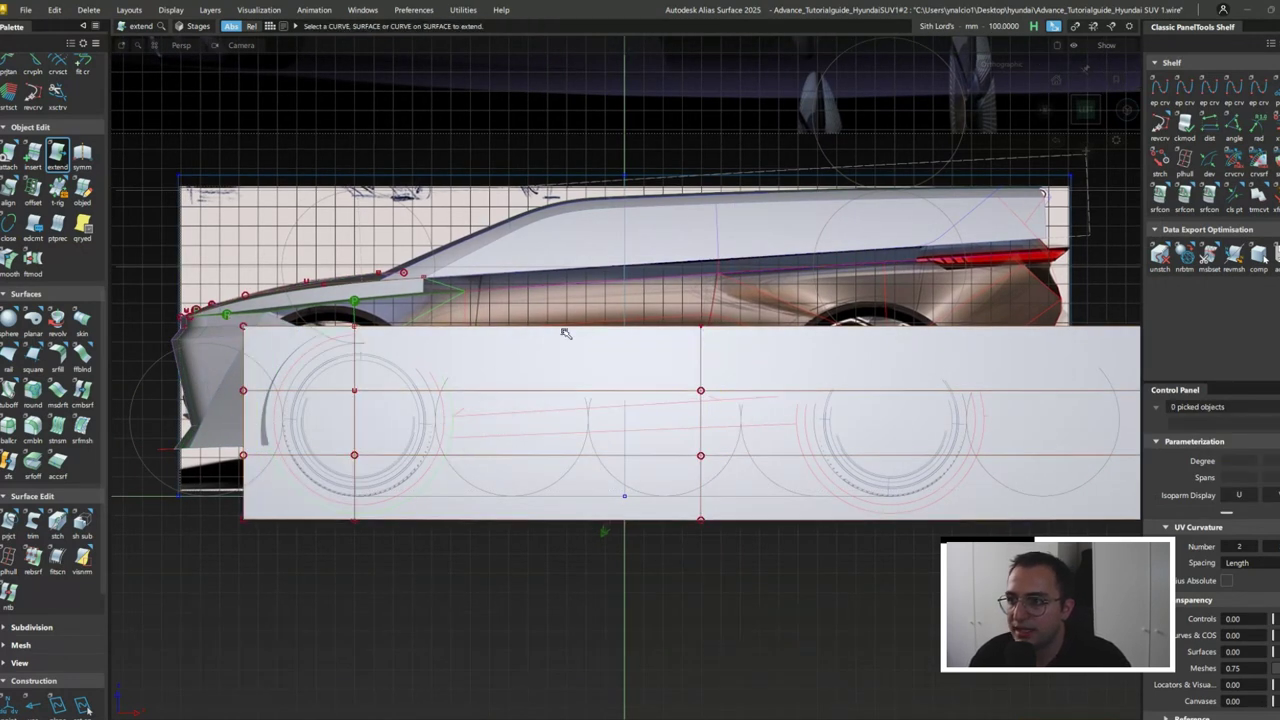
- Isolate the body-side surface with the wheel-arch circles and project both wheels' inner and outer circles onto it along the View vector
{"action": "left_click", "coordinate": [698, 312]}
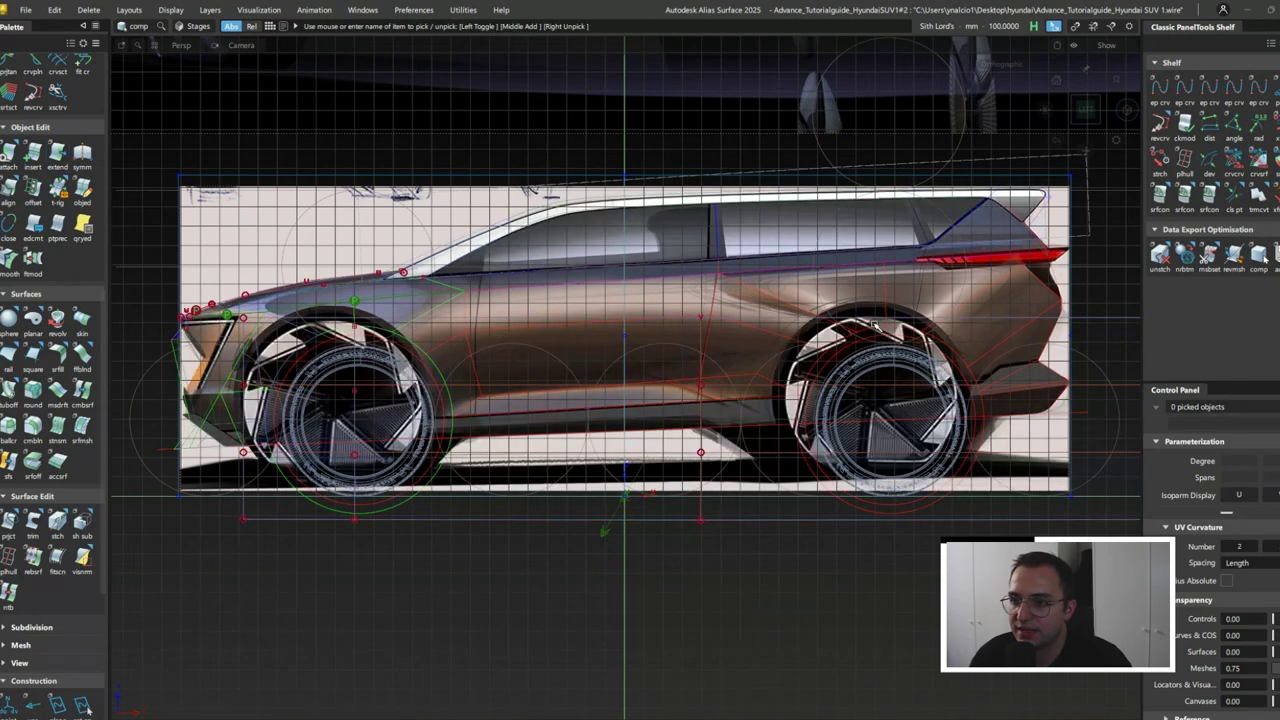
{"action": "left_click", "coordinate": [873, 325]}
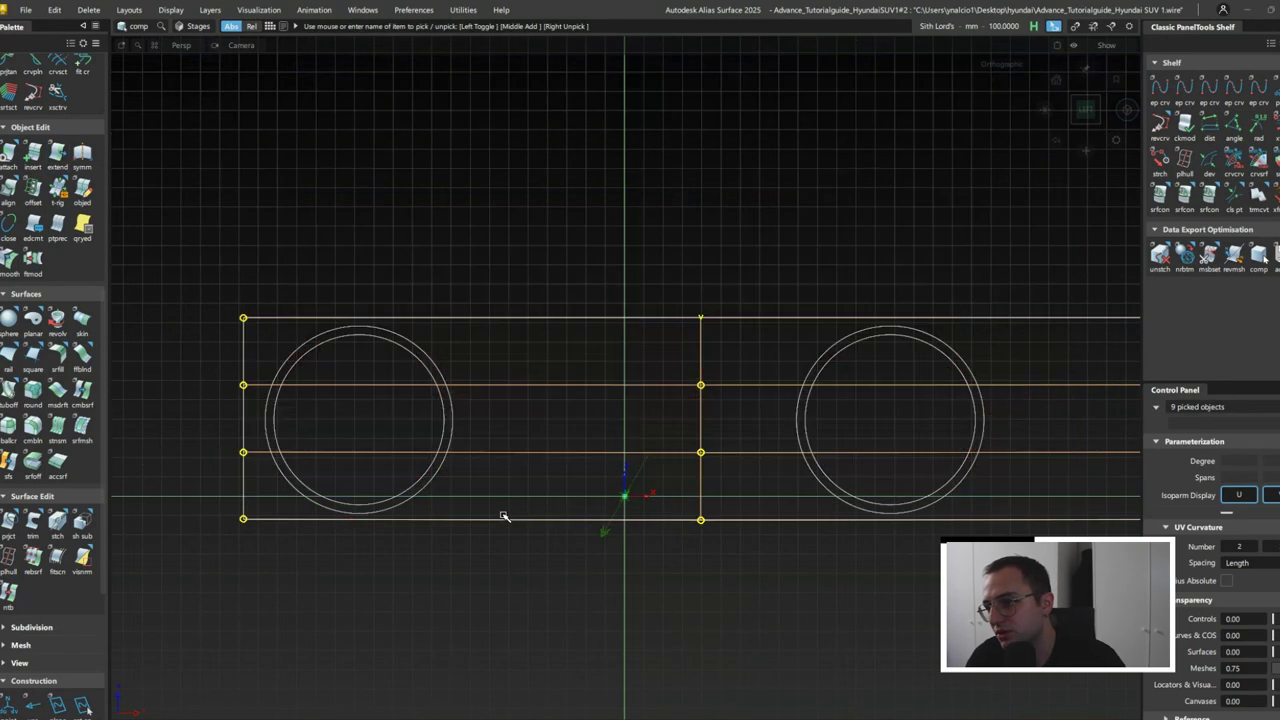
{"action": "key", "text": "p"}
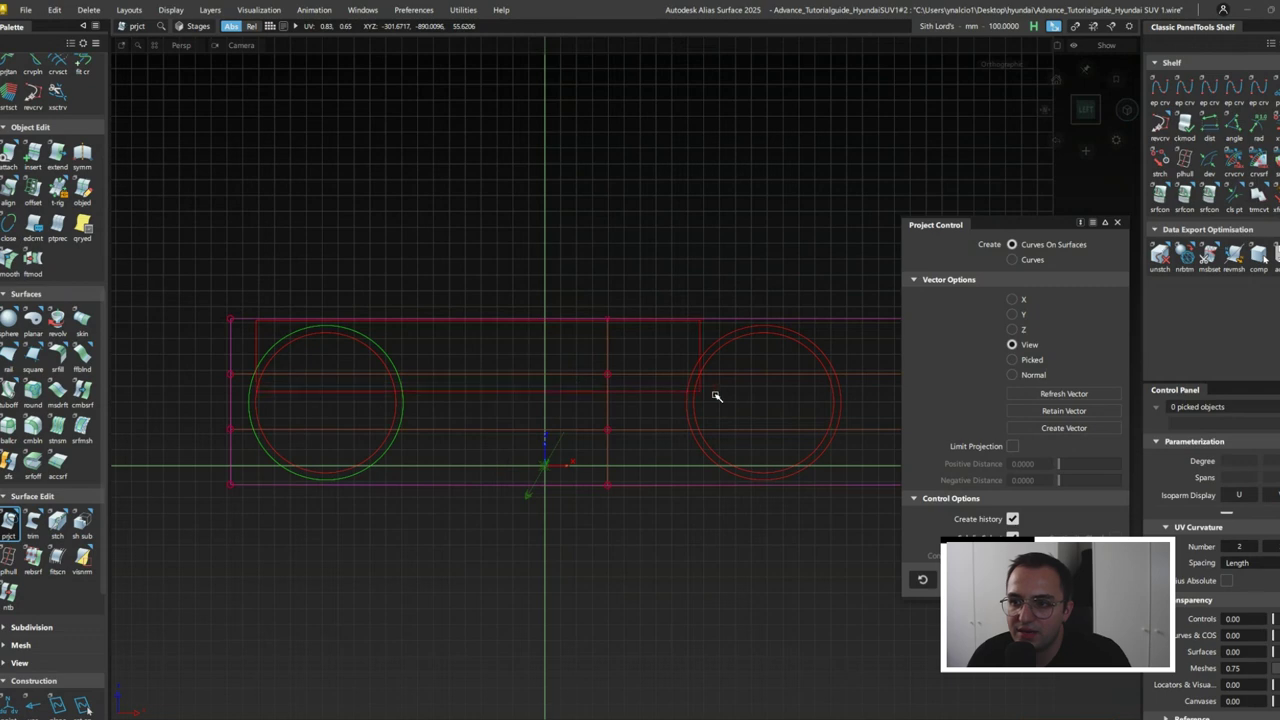
{"action": "left_click", "coordinate": [757, 400]}
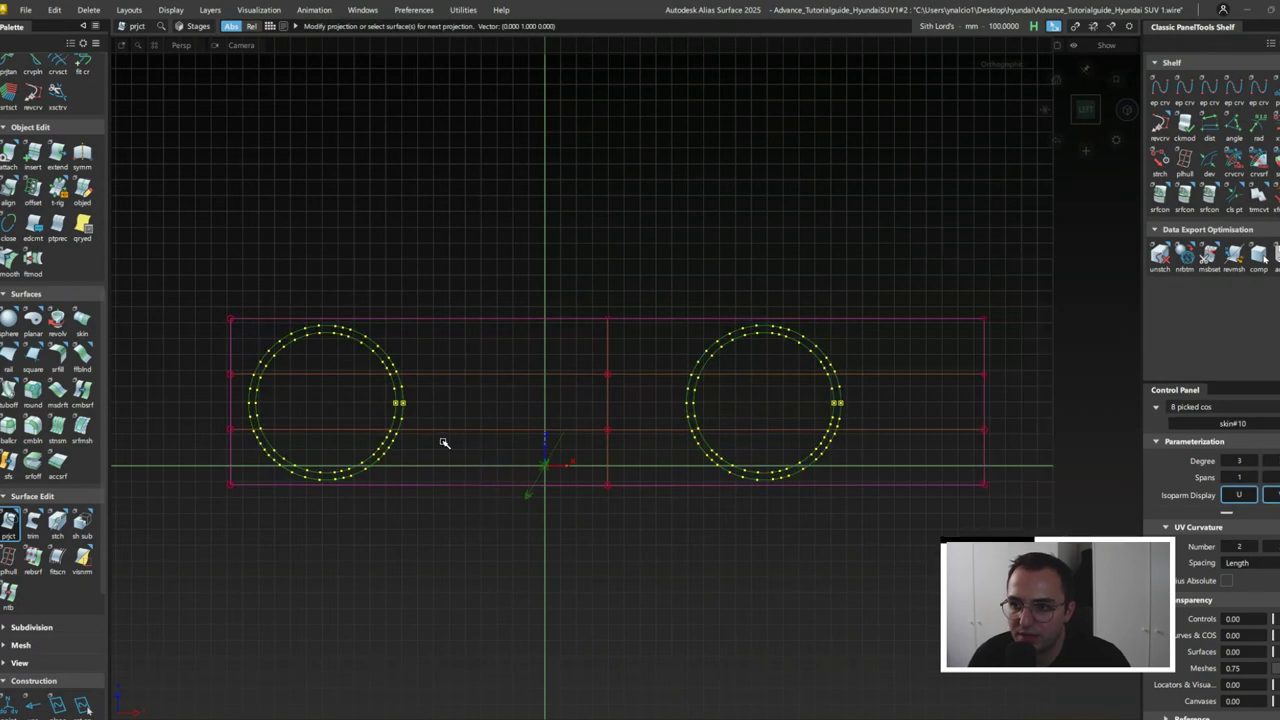
- Duplicate the projected inner and outer circles of both wheels from the surface as separate curves
{"action": "left_click_drag", "start_coordinate": [440, 440], "coordinate": [430, 383], "text": "alt+shift"}
{"action": "right_click_drag", "start_coordinate": [343, 360], "coordinate": [277, 323], "text": "ctrl+shift"}
{"action": "left_click", "coordinate": [300, 325]}
{"action": "left_click", "coordinate": [322, 345]}
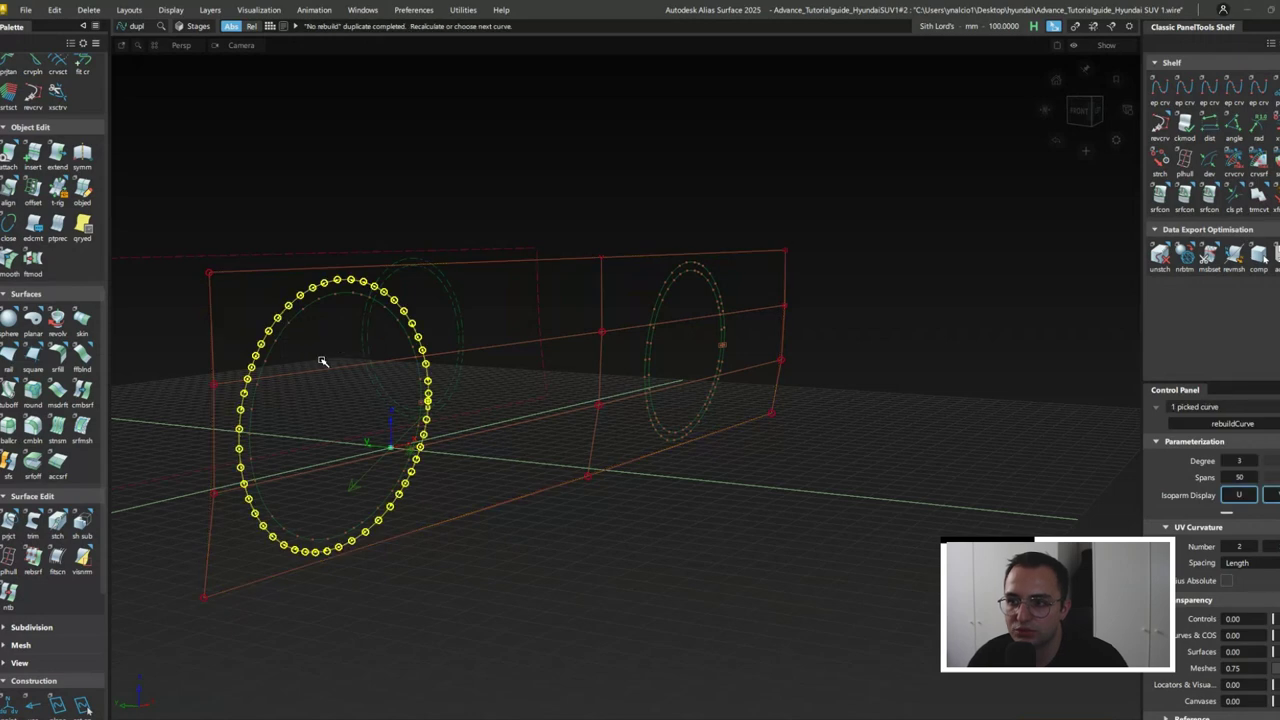
{"action": "left_click", "coordinate": [259, 372]}
{"action": "left_click", "coordinate": [666, 287]}
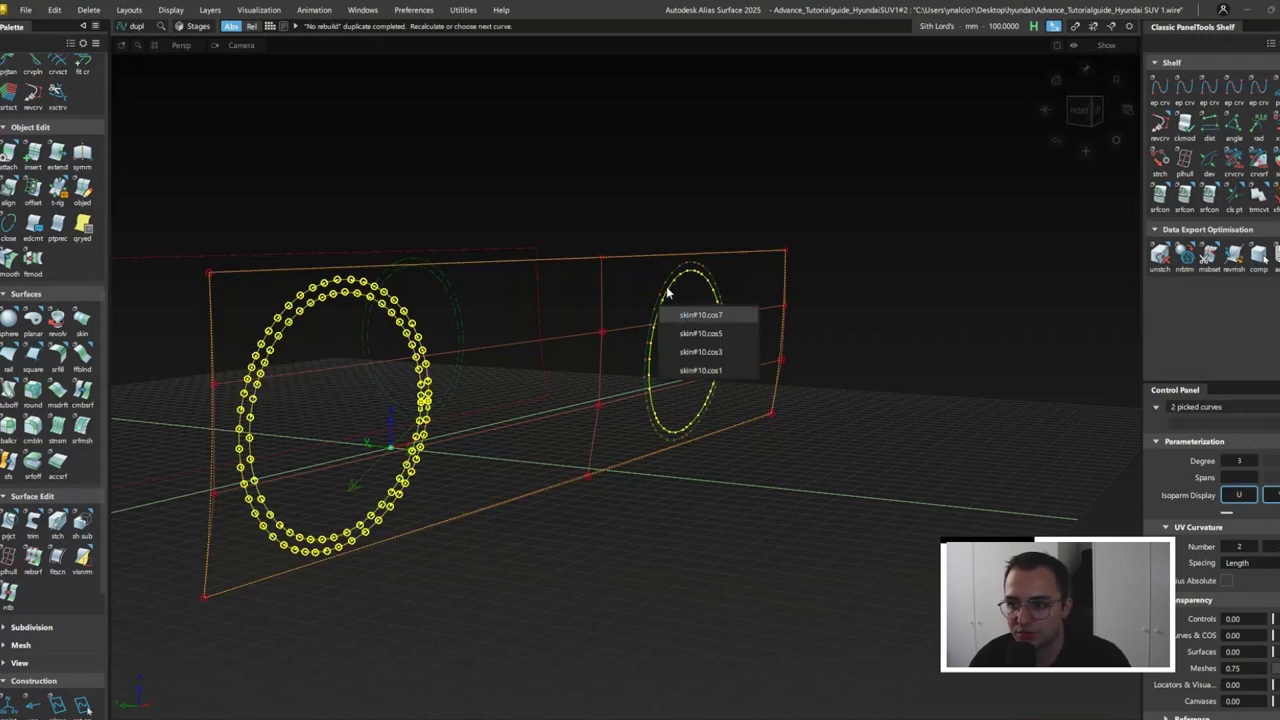
{"action": "left_click", "coordinate": [674, 290]}
- Delete the crowned body-side surface, keeping the four duplicated circles
{"action": "right_click_drag", "start_coordinate": [626, 376], "coordinate": [614, 370], "text": "ctrl+shift"}
{"action": "left_click", "coordinate": [614, 370]}
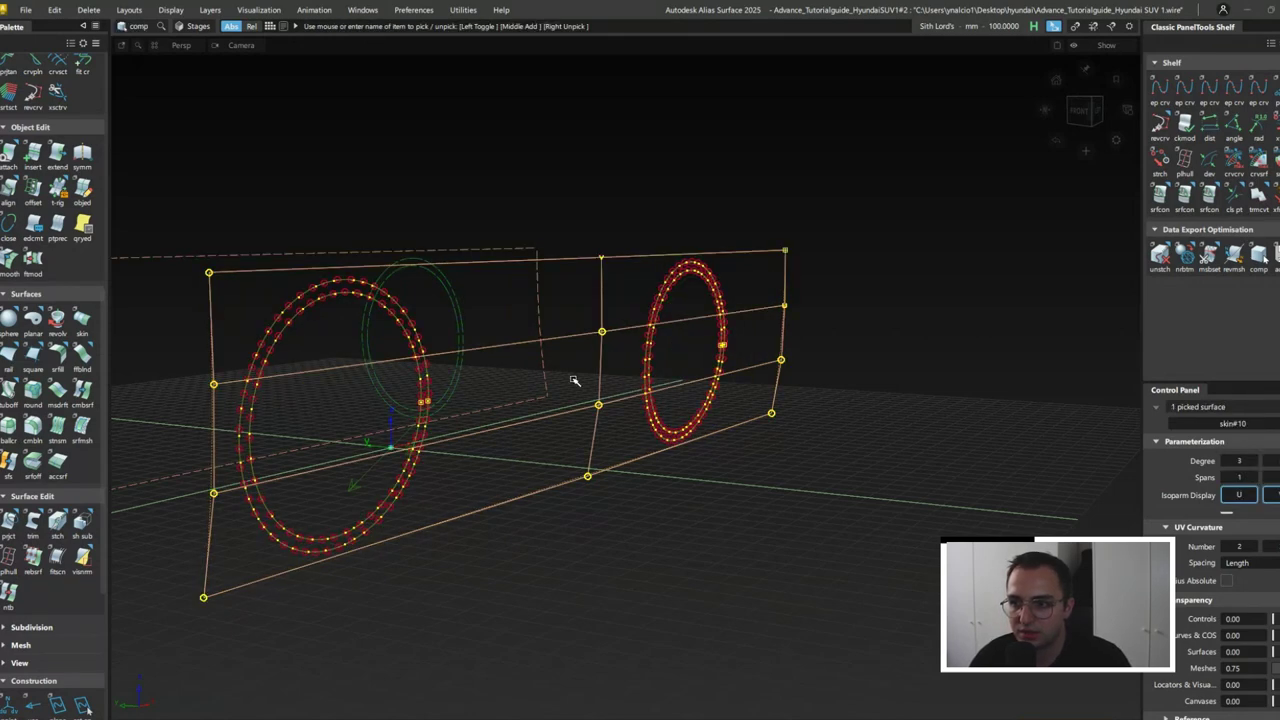
{"action": "key", "text": "Delete"}
- Select the four duplicated wheel-arch circles among the full model and hide their CVs
{"action": "left_click_drag", "start_coordinate": [574, 380], "coordinate": [553, 442], "text": "alt+shift"}
{"action": "left_click", "coordinate": [502, 528]}
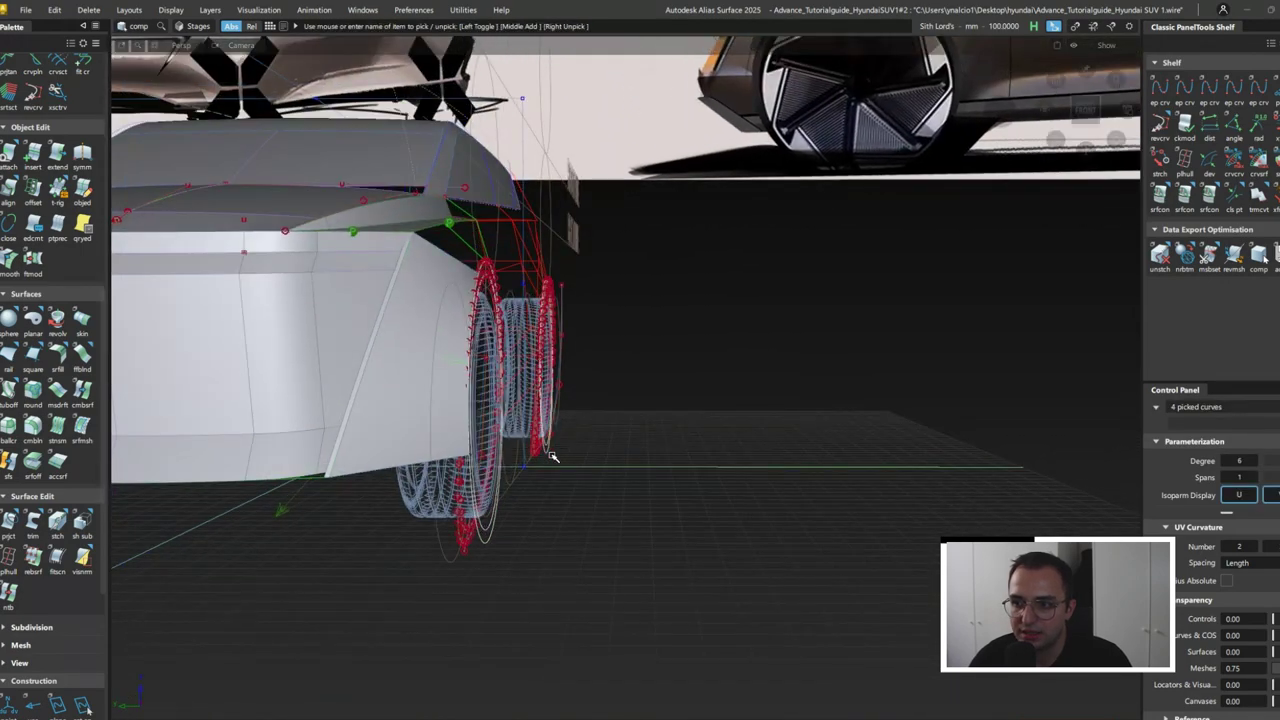
{"action": "left_click_drag", "start_coordinate": [296, 381], "coordinate": [434, 512], "text": "alt+shift"}
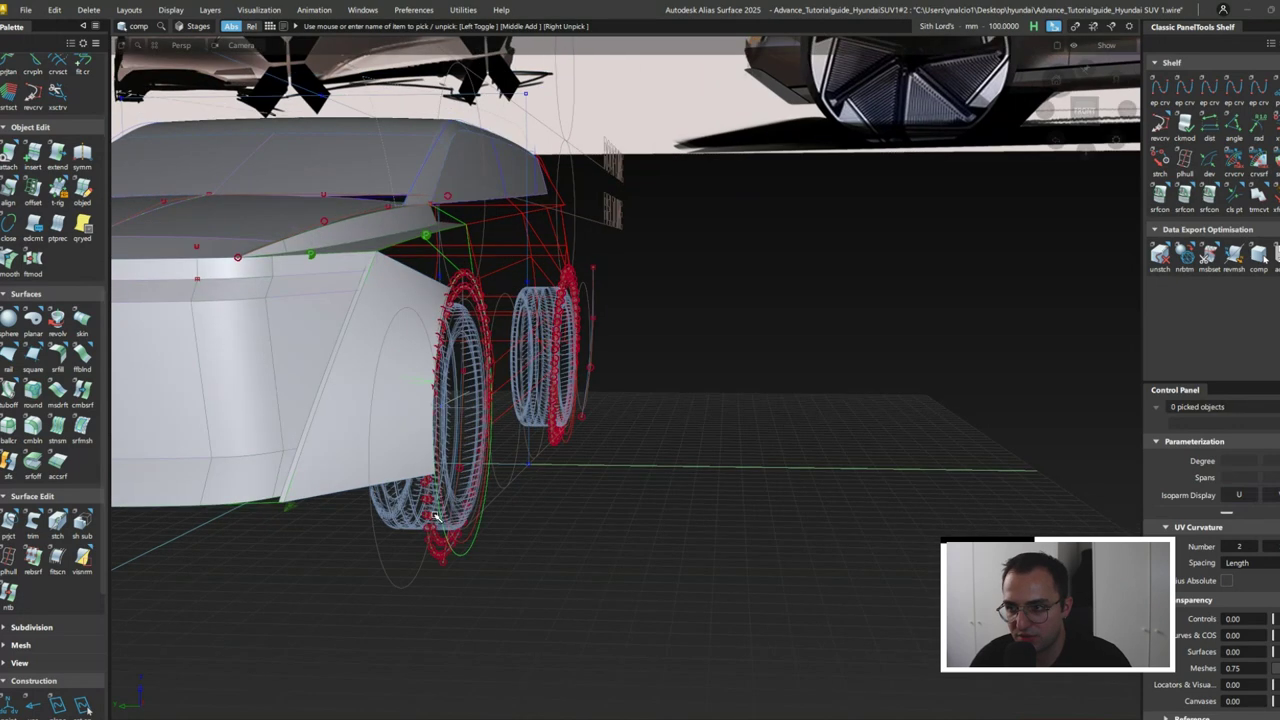
{"action": "left_click", "coordinate": [434, 517]}
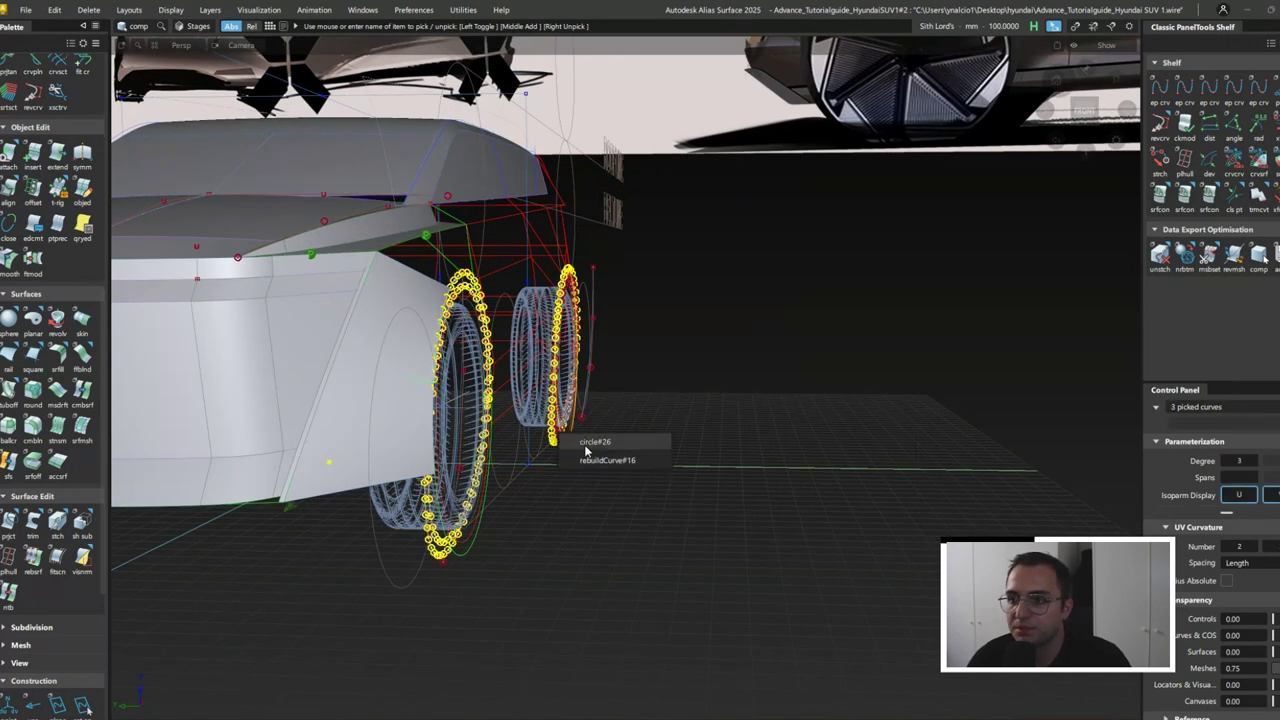
{"action": "left_click", "coordinate": [588, 460]}
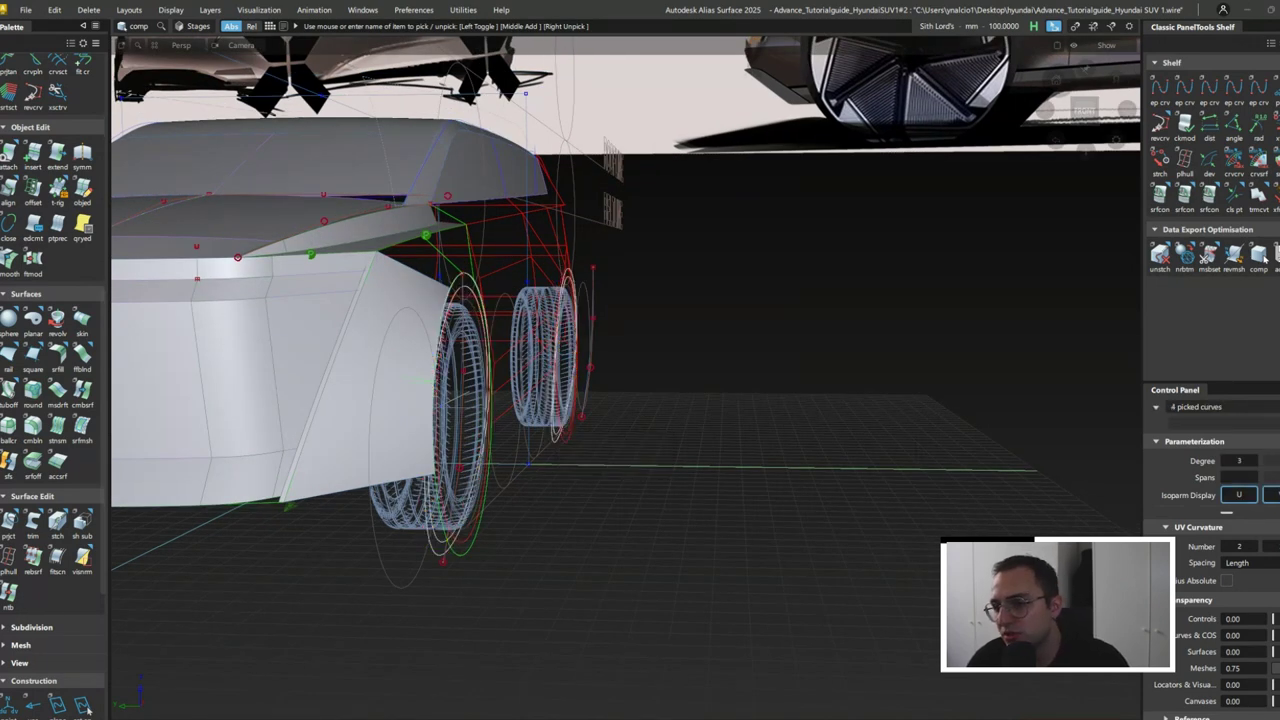
- Pick through the overlapping circles at the front wheel to tell the original circle from the duplicates
{"action": "mouse_move", "coordinate": [330, 340]}
{"action": "left_mouse_down", "text": "alt+shift"}
{"action": "mouse_move", "coordinate": [393, 395]}
{"action": "mouse_move", "coordinate": [455, 570]}
{"action": "left_mouse_up", "text": "alt+shift"}
{"action": "left_click", "coordinate": [464, 587]}
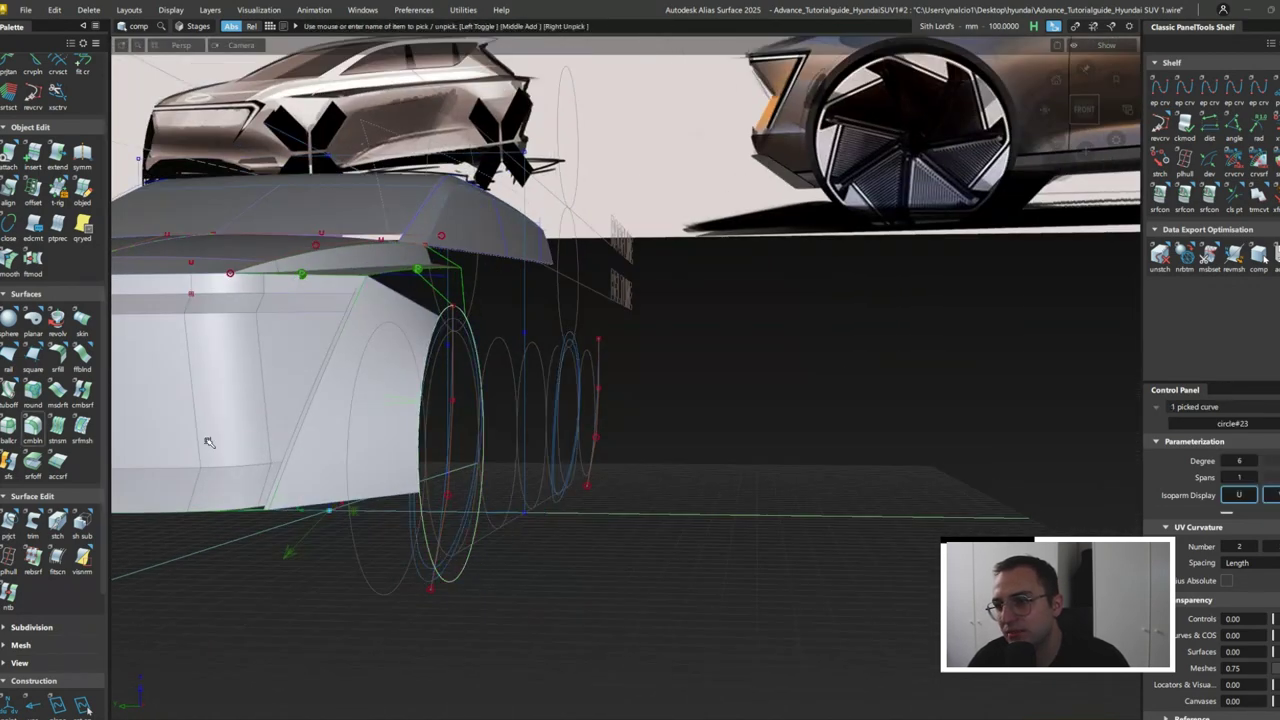
{"action": "left_click", "coordinate": [508, 531]}
{"action": "left_click", "coordinate": [434, 580]}
{"action": "left_click", "coordinate": [457, 529]}
{"action": "left_click", "coordinate": [417, 554]}
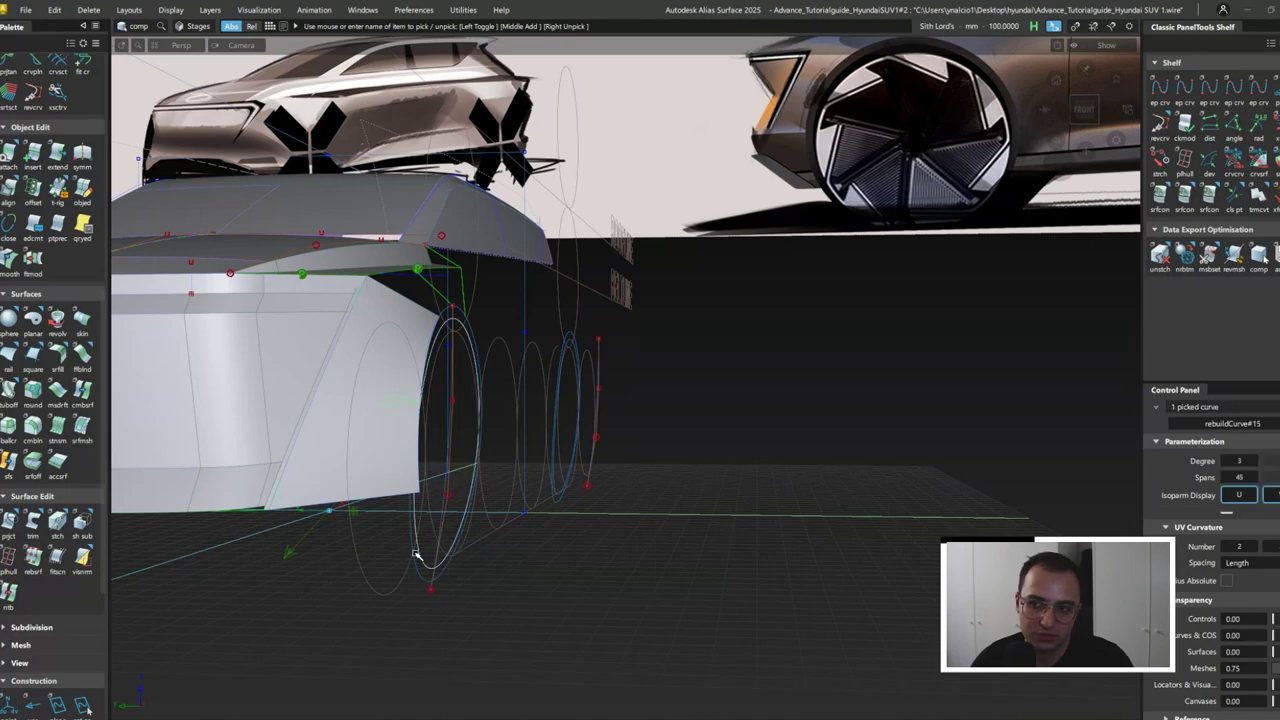
- Draw a degree 1 edit point curve in the left view along the sill, from ahead of the front wheel to behind the rear wheel
{"action": "left_click_drag", "start_coordinate": [417, 554], "coordinate": [520, 471], "text": "alt+shift"}
{"action": "left_click", "coordinate": [1086, 70]}
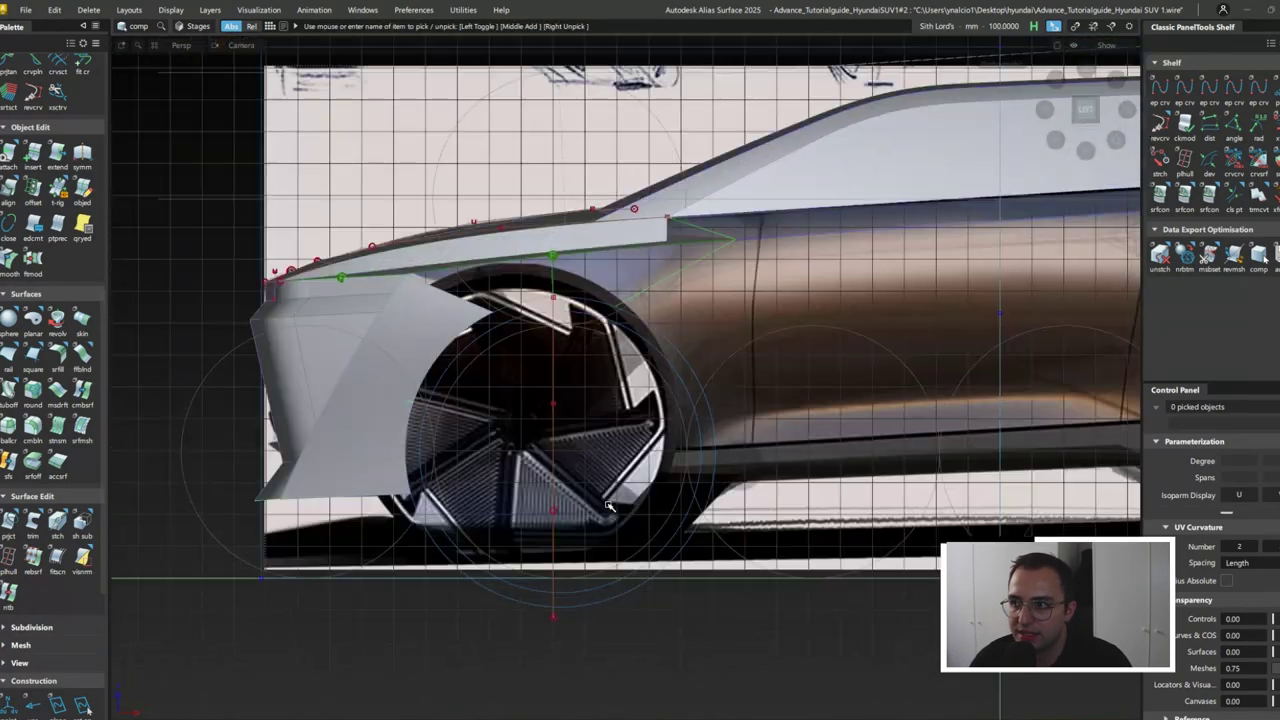
{"action": "left_click", "coordinate": [1160, 92]}
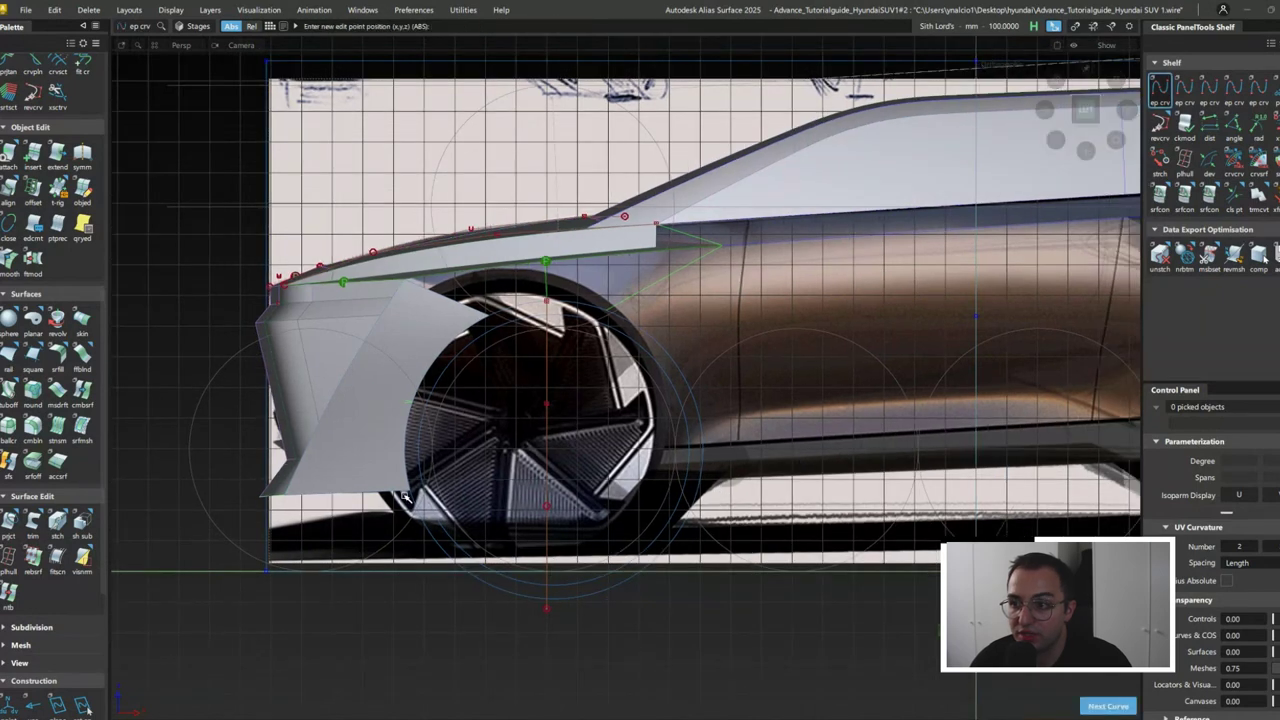
{"action": "middle_click_drag", "start_coordinate": [1120, 450], "coordinate": [918, 467], "text": "alt+shift"}
{"action": "left_click", "coordinate": [918, 463]}
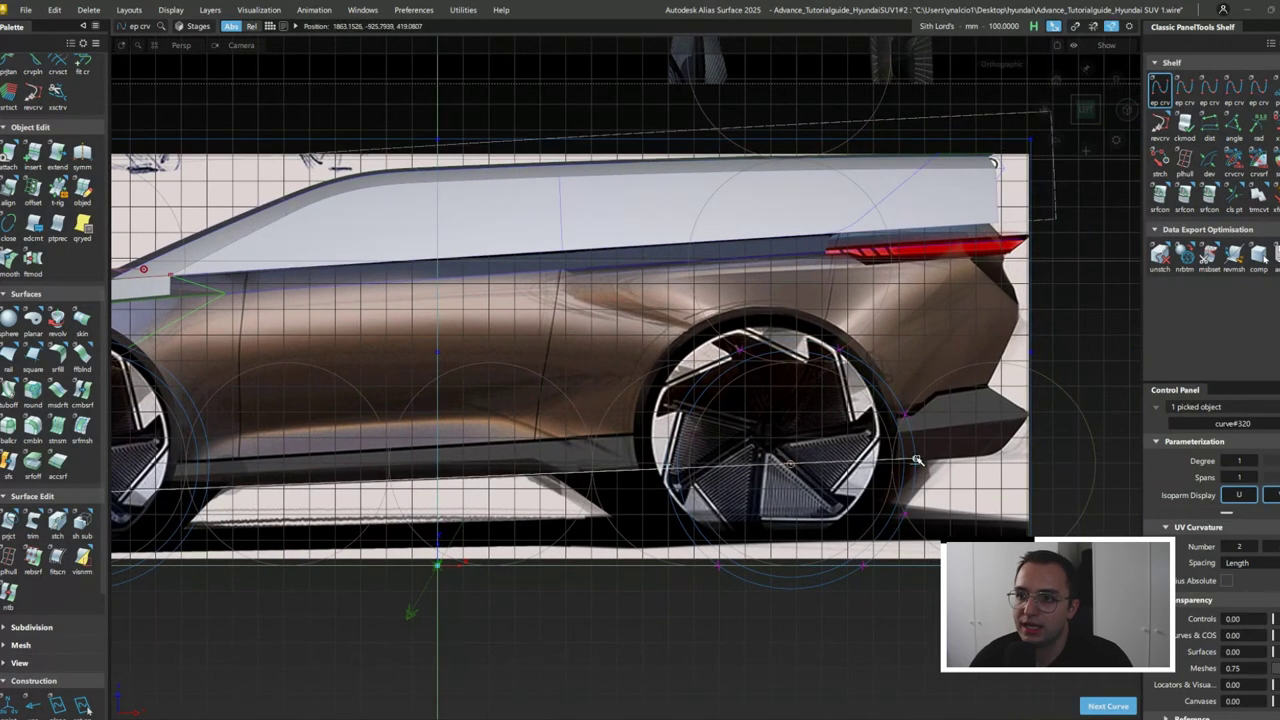
- Isolate the wheel-arch circles and the sill line, and show the CVs of the front wheel's circles
{"action": "left_click", "coordinate": [1258, 254]}
{"action": "middle_click_drag", "start_coordinate": [420, 500], "coordinate": [485, 531], "text": "alt+shift"}
{"action": "right_click_drag", "start_coordinate": [485, 531], "coordinate": [466, 442], "text": "ctrl+shift"}
{"action": "left_click", "coordinate": [240, 468]}
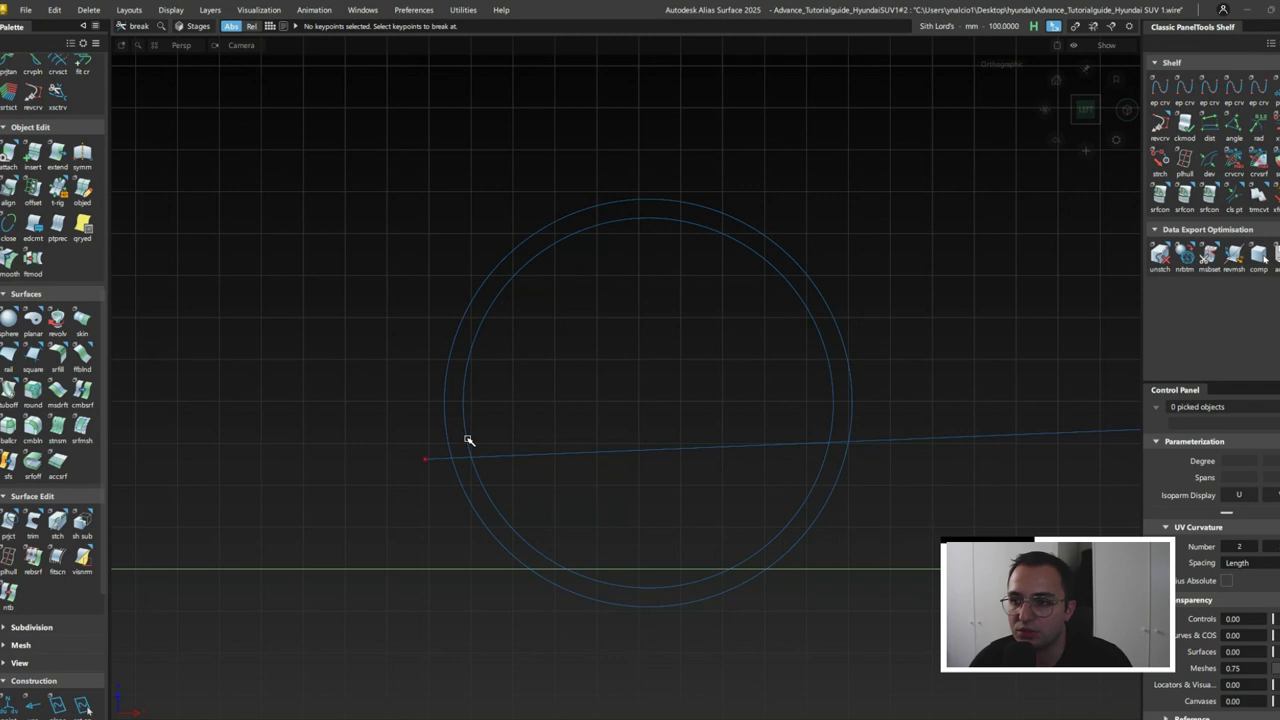
{"action": "left_click", "coordinate": [468, 440]}
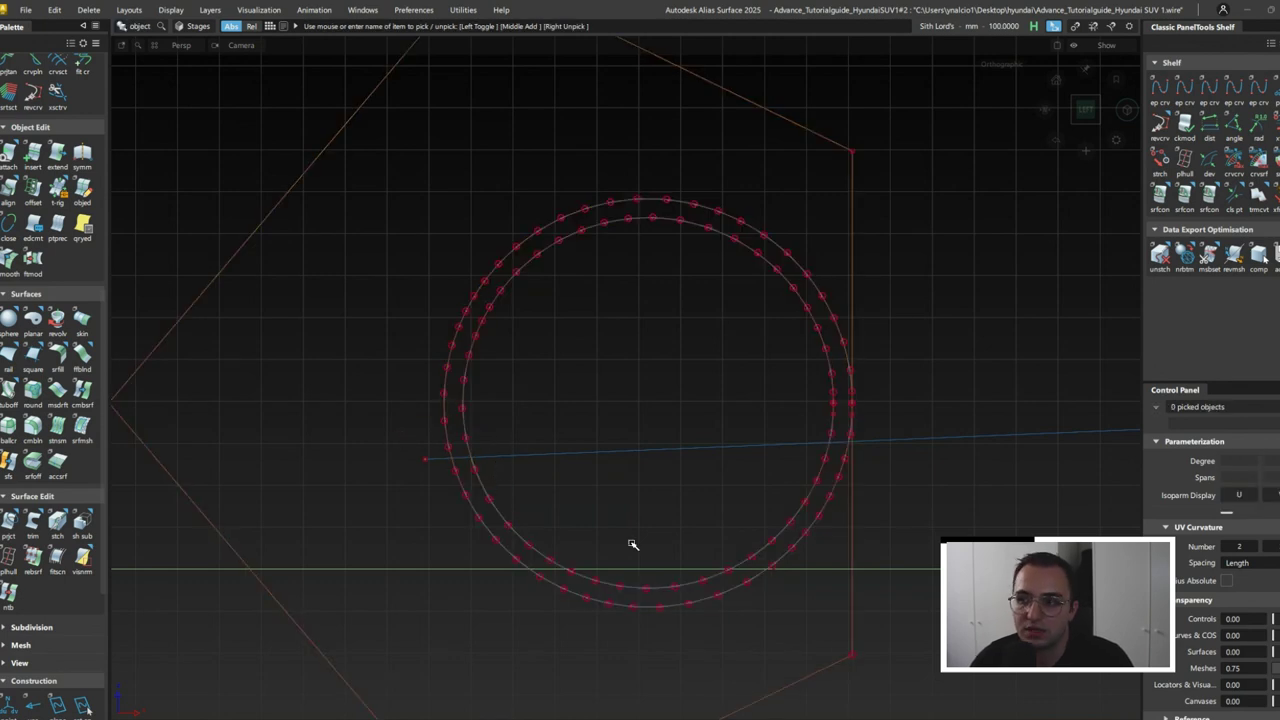
- Detach the front wheel's inner circle where it crosses the sill line and delete the portion below
{"action": "right_click_drag", "start_coordinate": [632, 544], "coordinate": [527, 553], "text": "ctrl+shift"}
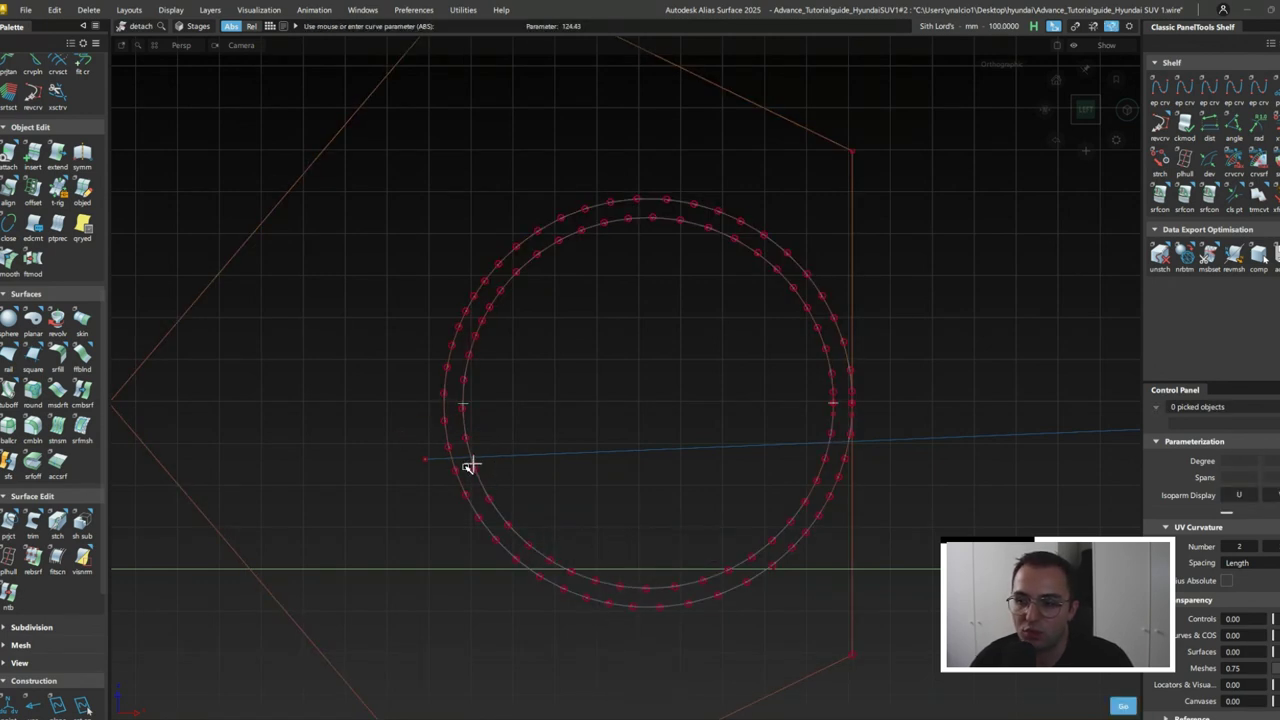
{"action": "right_click_drag", "start_coordinate": [729, 437], "coordinate": [734, 557], "text": "ctrl+shift"}
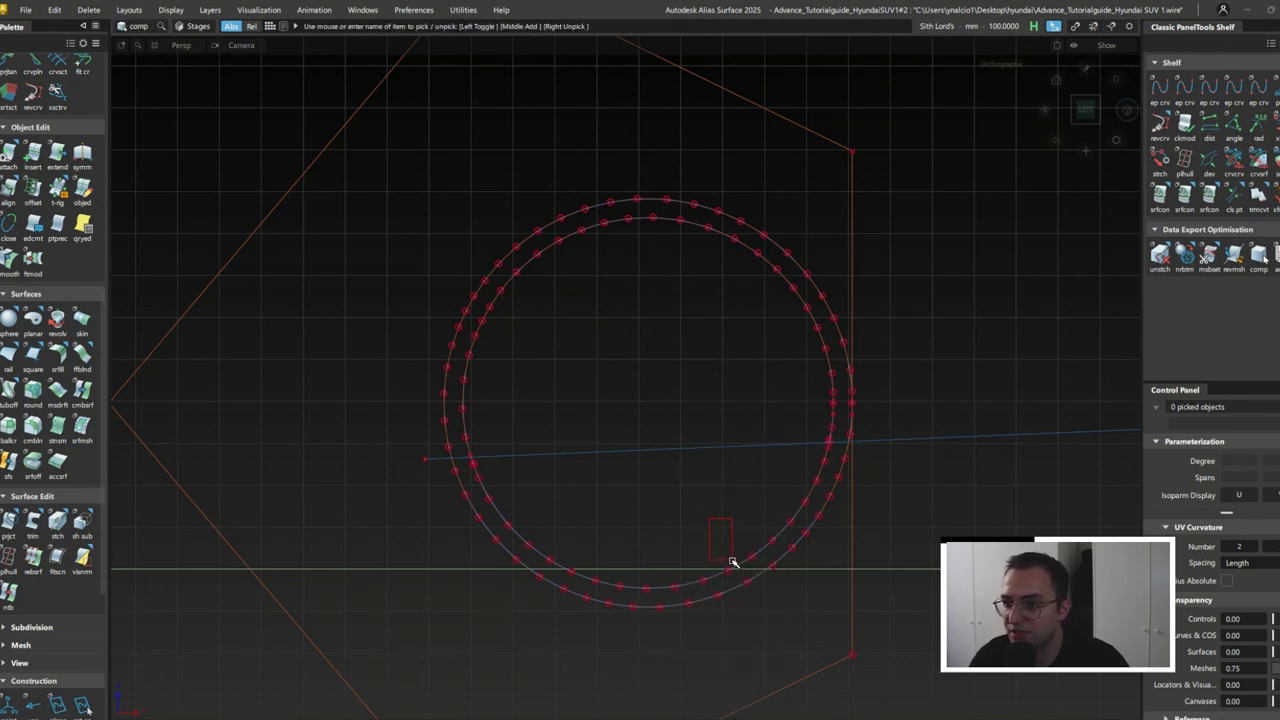
{"action": "left_click", "coordinate": [734, 557]}
{"action": "key", "text": "Delete"}
- Remove the original front wheel circle, detach the outer duplicate at the sill line and delete its portion below
{"action": "right_click_drag", "start_coordinate": [552, 519], "coordinate": [497, 523], "text": "ctrl+shift"}
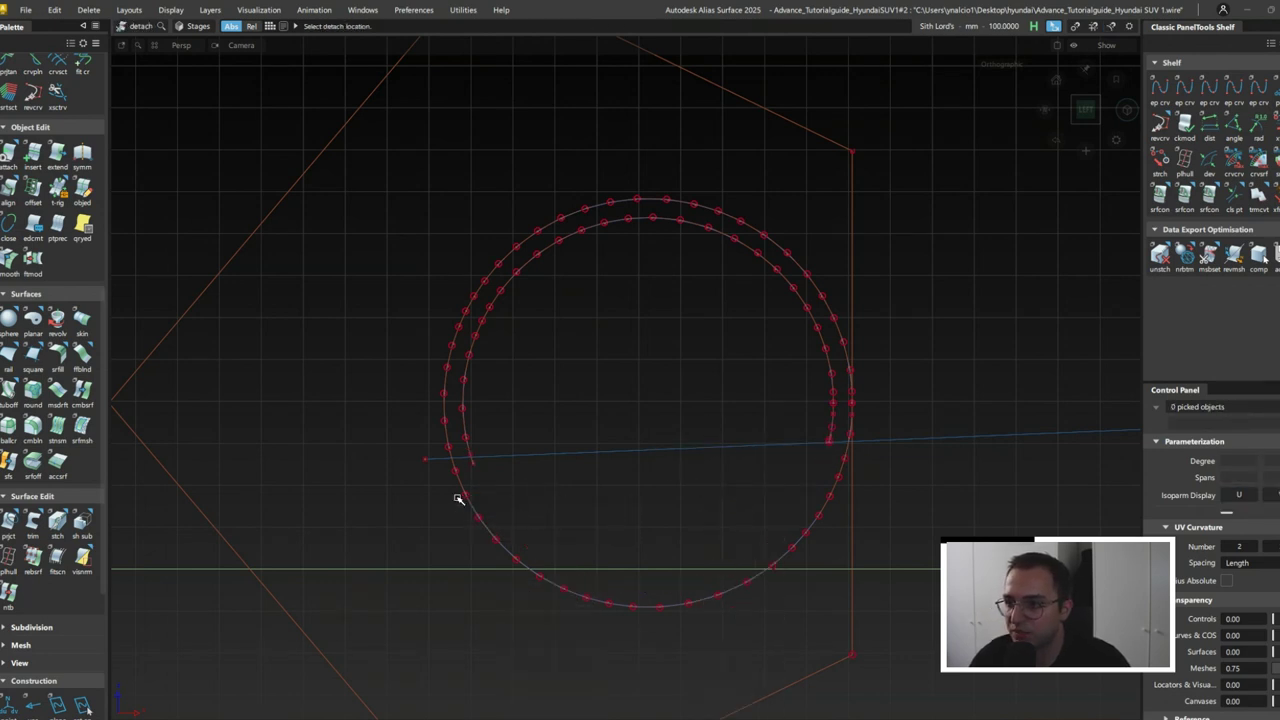
{"action": "left_click", "coordinate": [458, 498]}
{"action": "left_click", "coordinate": [508, 531]}
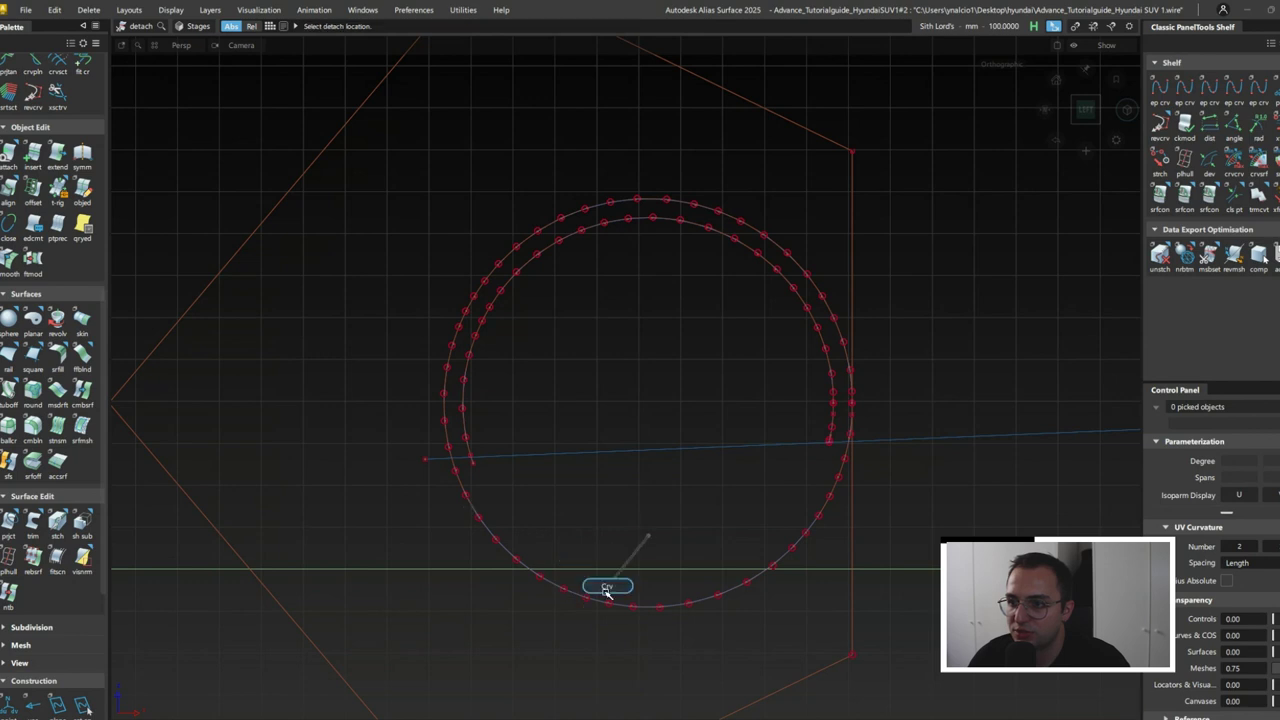
{"action": "left_click", "coordinate": [606, 592]}
{"action": "left_click", "coordinate": [640, 606]}
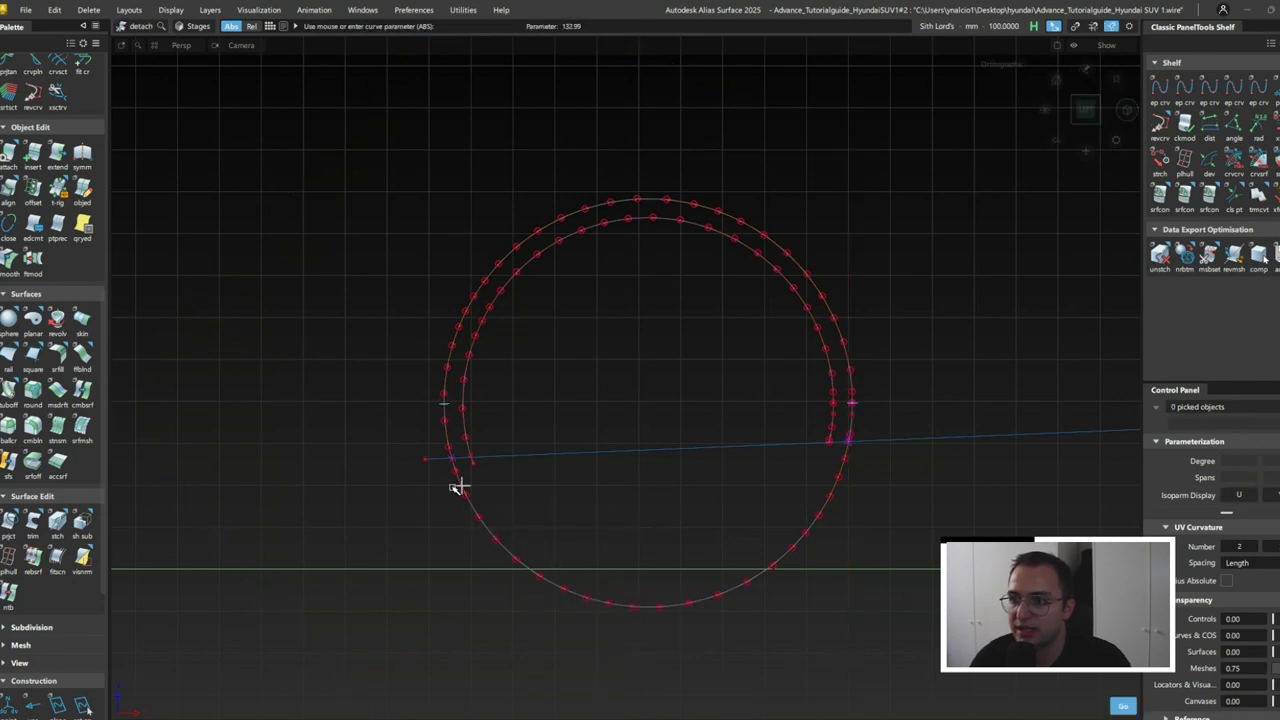
{"action": "right_click_drag", "start_coordinate": [847, 450], "coordinate": [637, 486], "text": "ctrl+shift"}
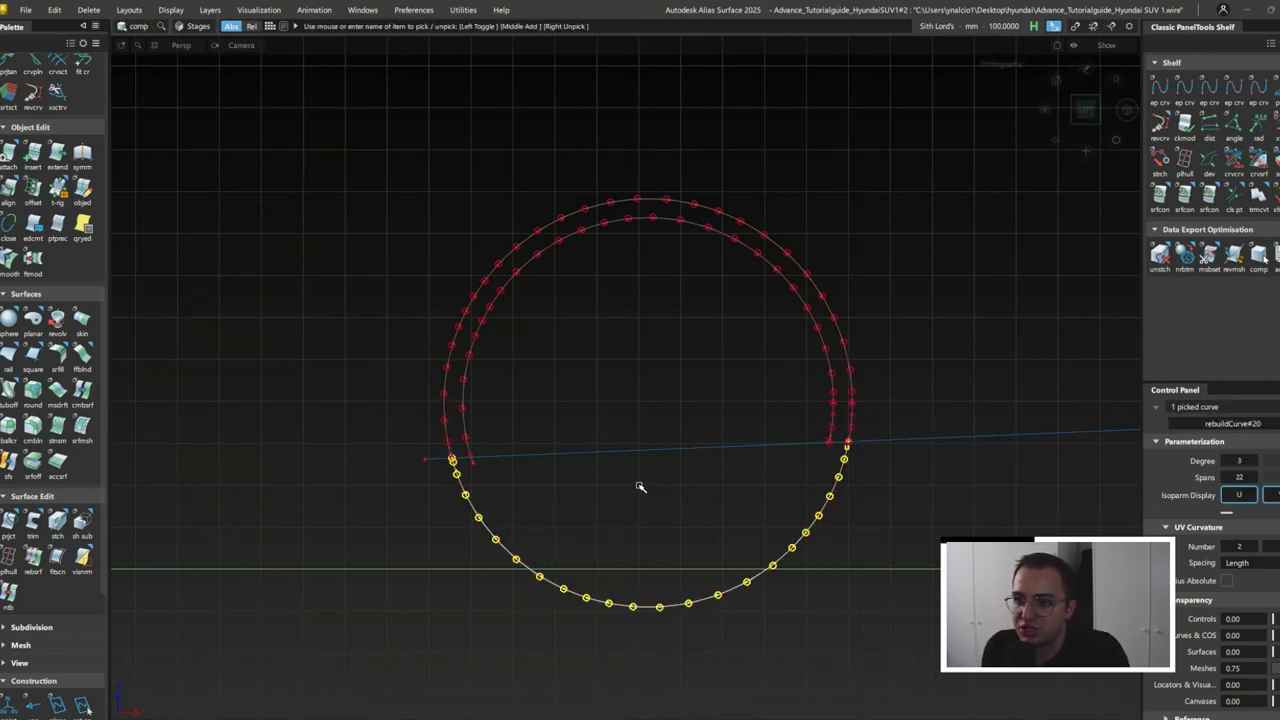
{"action": "key", "text": "Delete"}
- Cut the rear wheel's inner and outer circles at the sill line and delete the portions below
{"action": "left_click", "coordinate": [472, 457]}
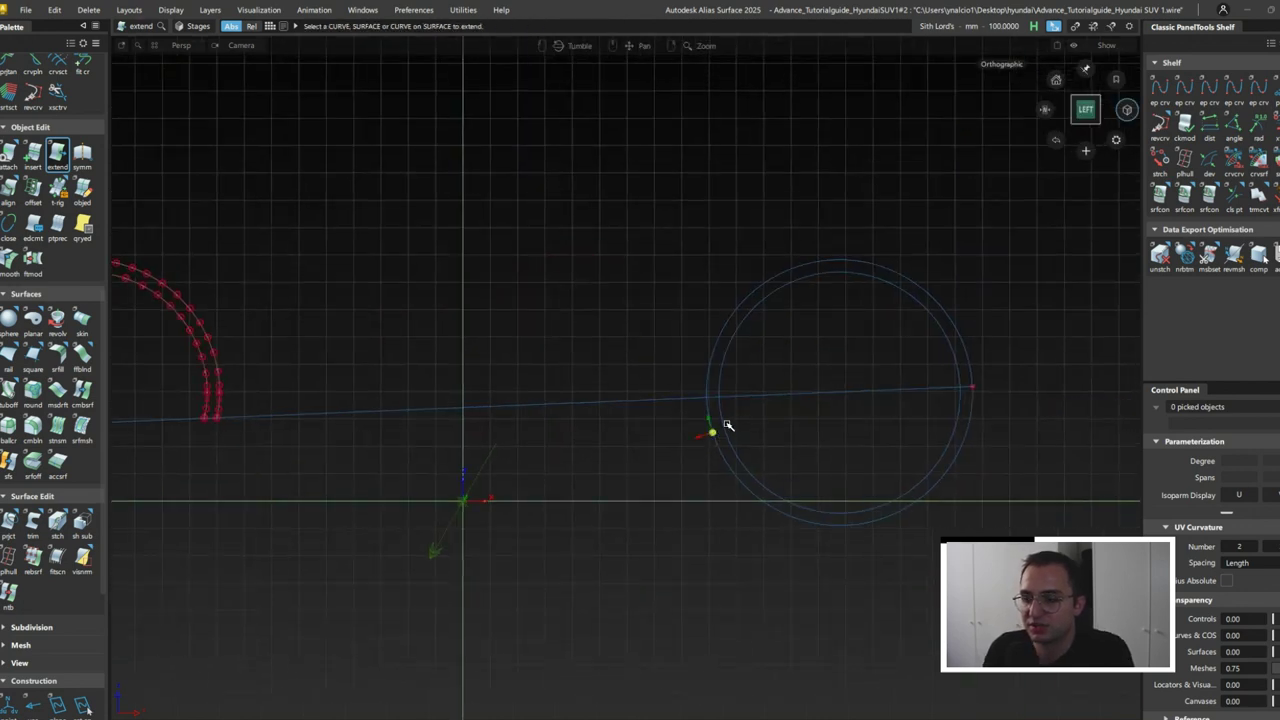
{"action": "right_click_drag", "start_coordinate": [714, 414], "coordinate": [718, 388], "text": "ctrl+shift"}
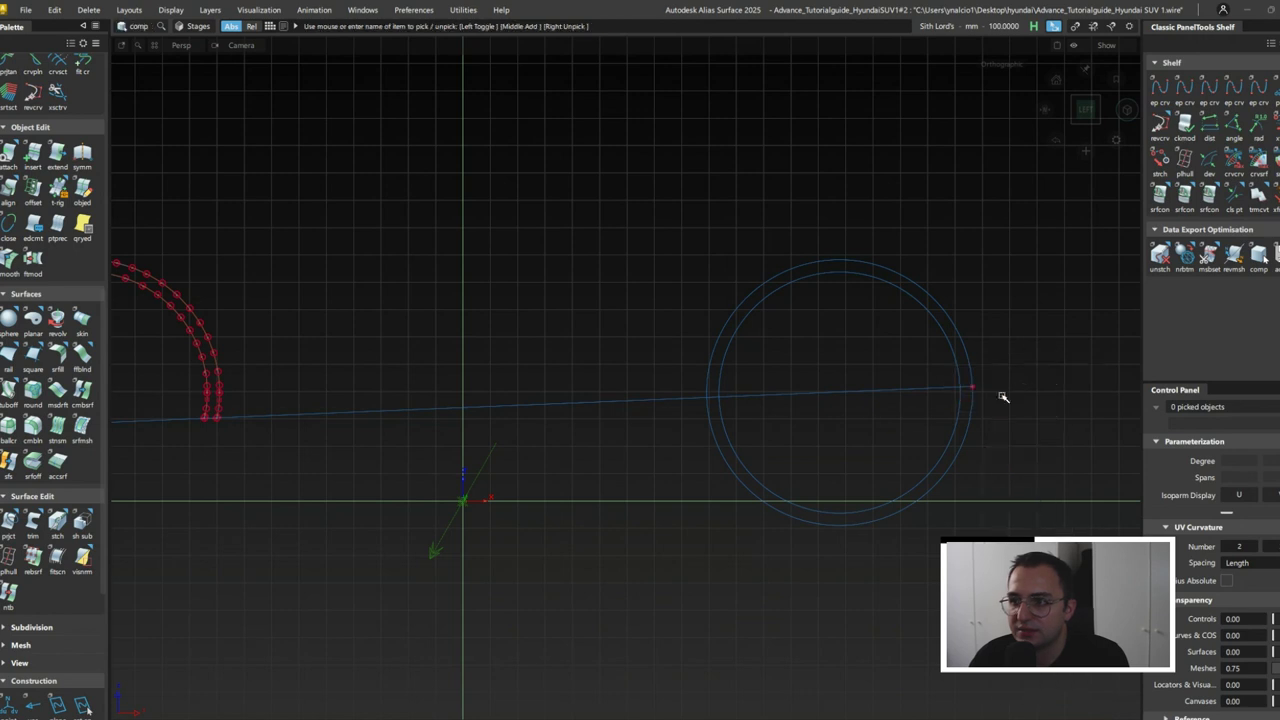
{"action": "key", "text": "Delete"}
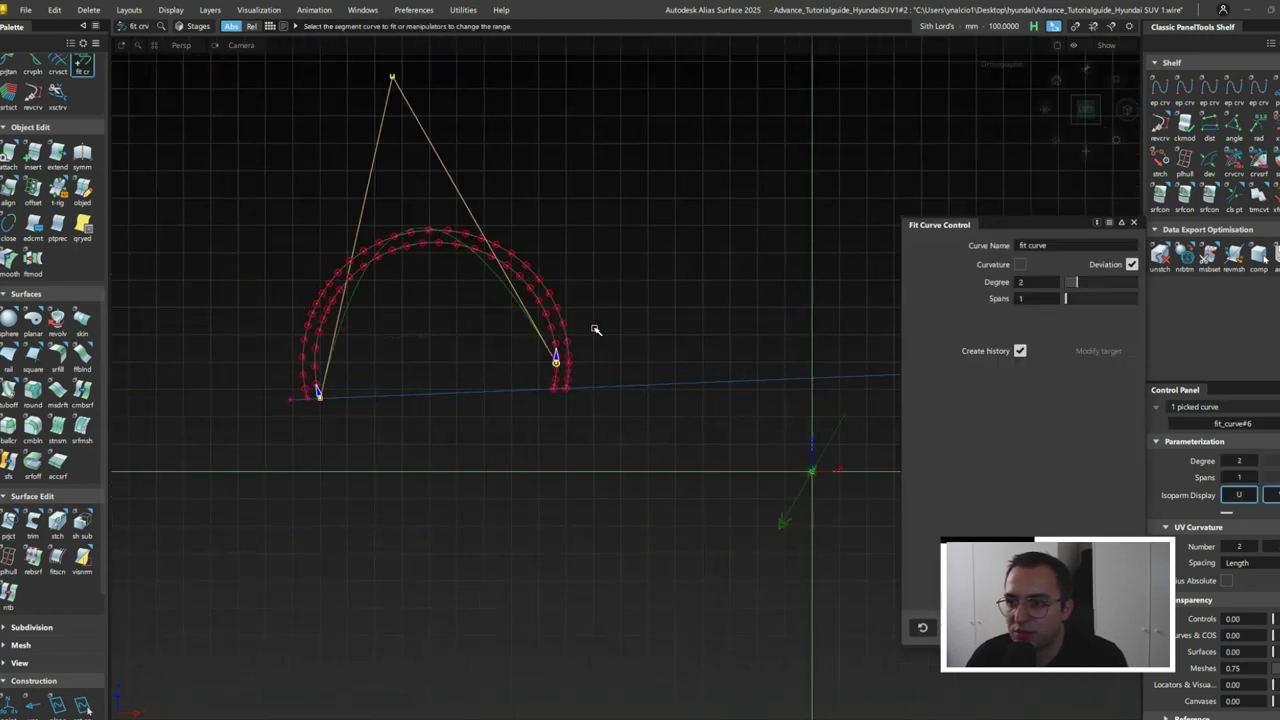
- Try a degree 6 fit curve on the inner front arch, and attach that arch's split segments into one curve
{"action": "left_click_drag", "start_coordinate": [1076, 282], "coordinate": [1115, 285]}
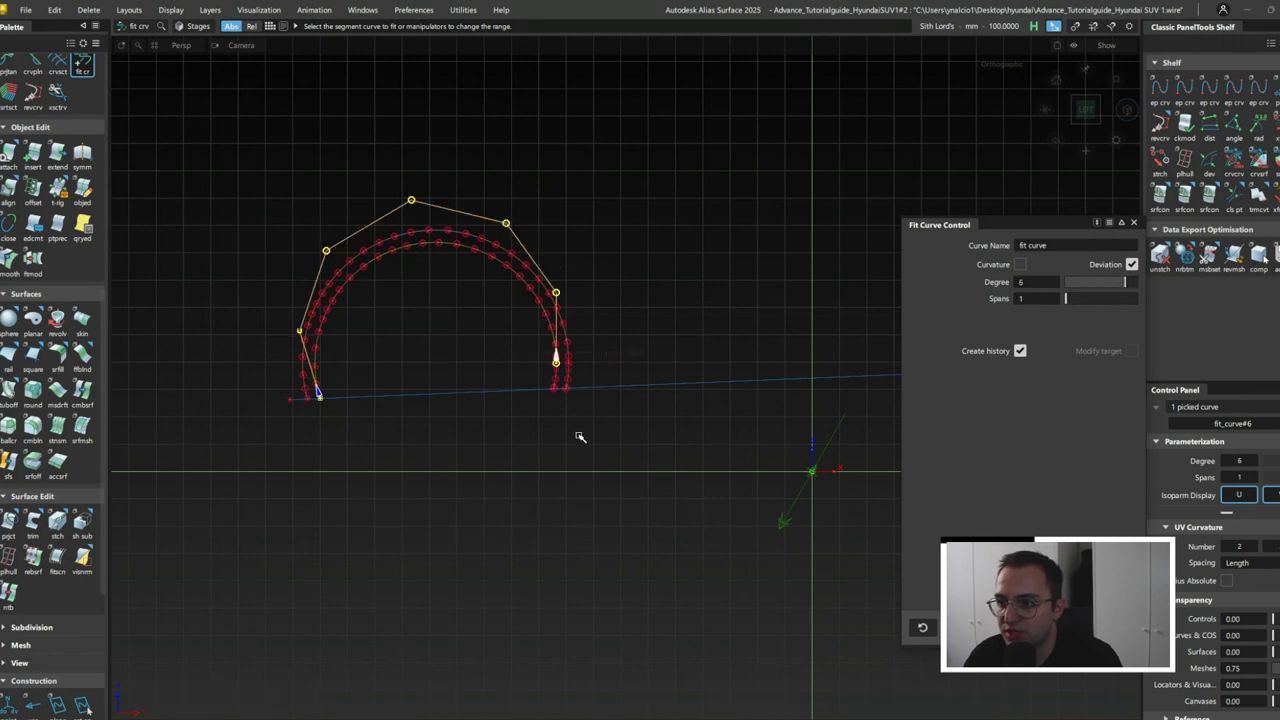
{"action": "scroll", "coordinate": [560, 390], "scroll_direction": "up", "scroll_amount": 2}
{"action": "key", "text": "a"}
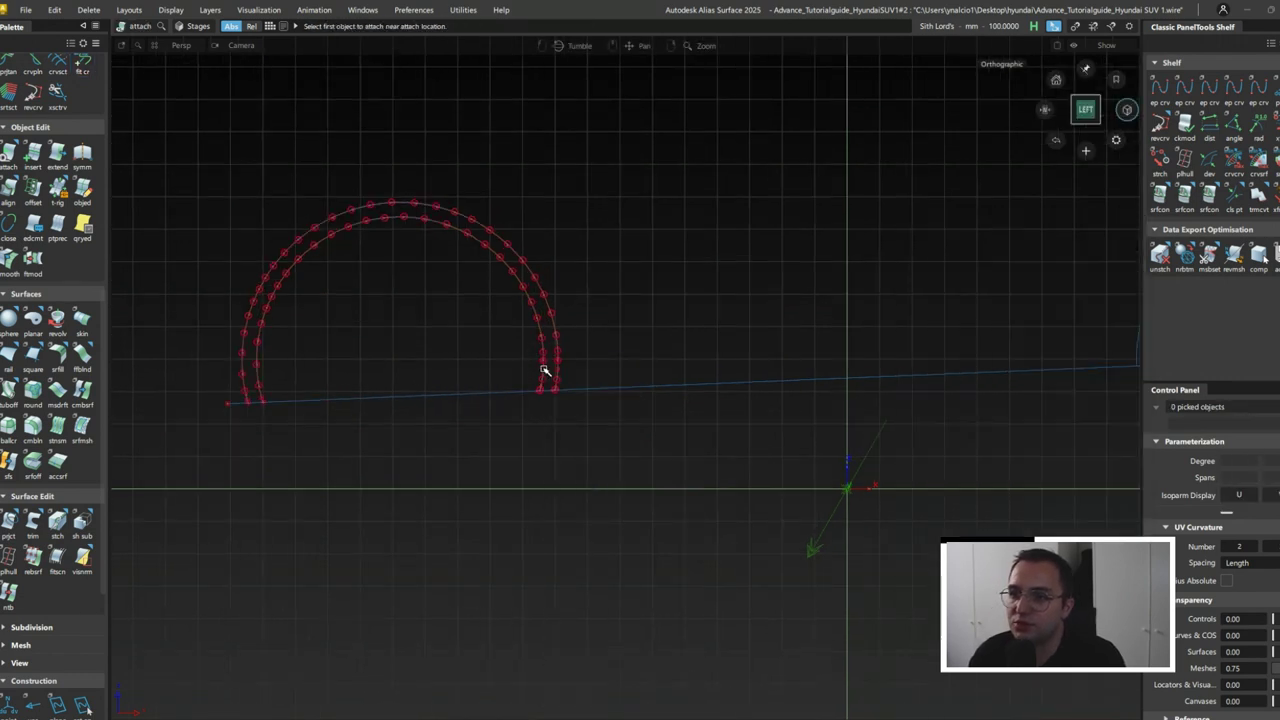
{"action": "left_click_drag", "start_coordinate": [545, 371], "coordinate": [462, 343]}
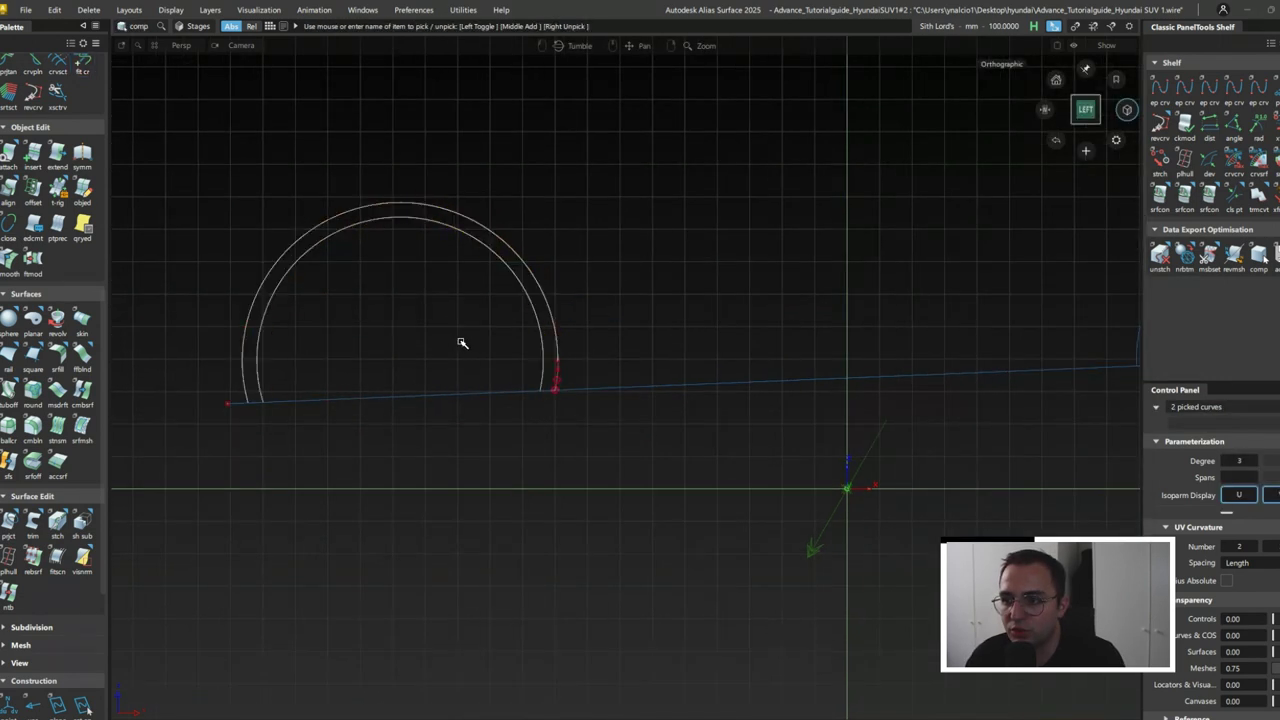
- Delete the straight sill line used for cutting the wheel-arch circles
{"action": "left_click", "coordinate": [605, 400]}
{"action": "left_click", "coordinate": [611, 387]}
{"action": "key", "text": "Delete"}
- Attach the outer front arch's split segments and fit a degree 5, single-span curve to the resulting arch
{"action": "key", "text": "a"}
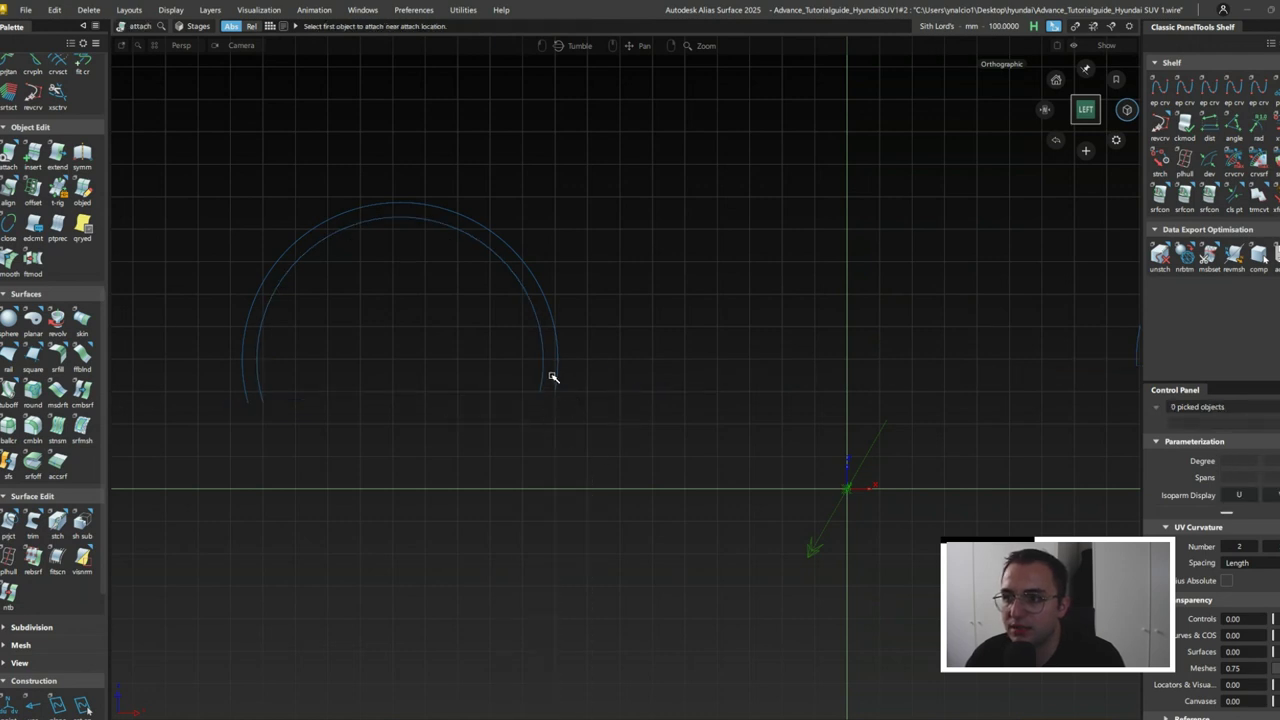
{"action": "left_click", "coordinate": [560, 354]}
{"action": "key", "text": "f"}
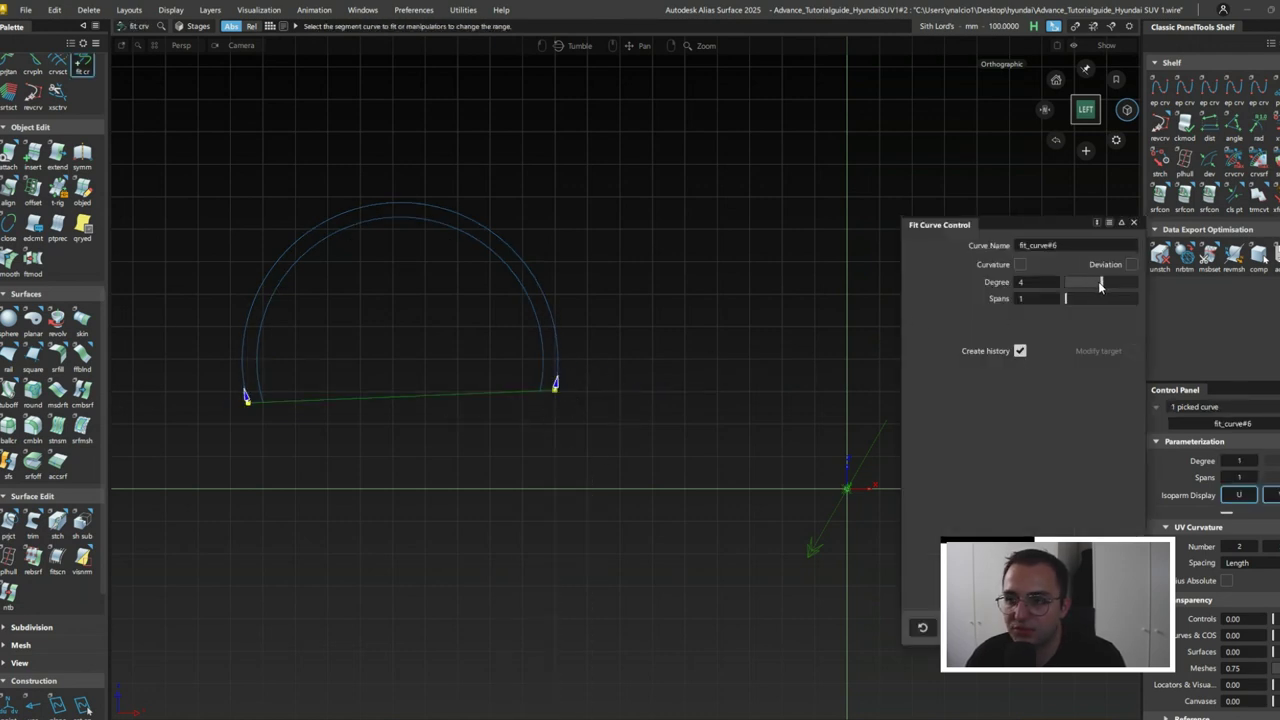
{"action": "left_click_drag", "start_coordinate": [1100, 285], "coordinate": [1111, 285]}
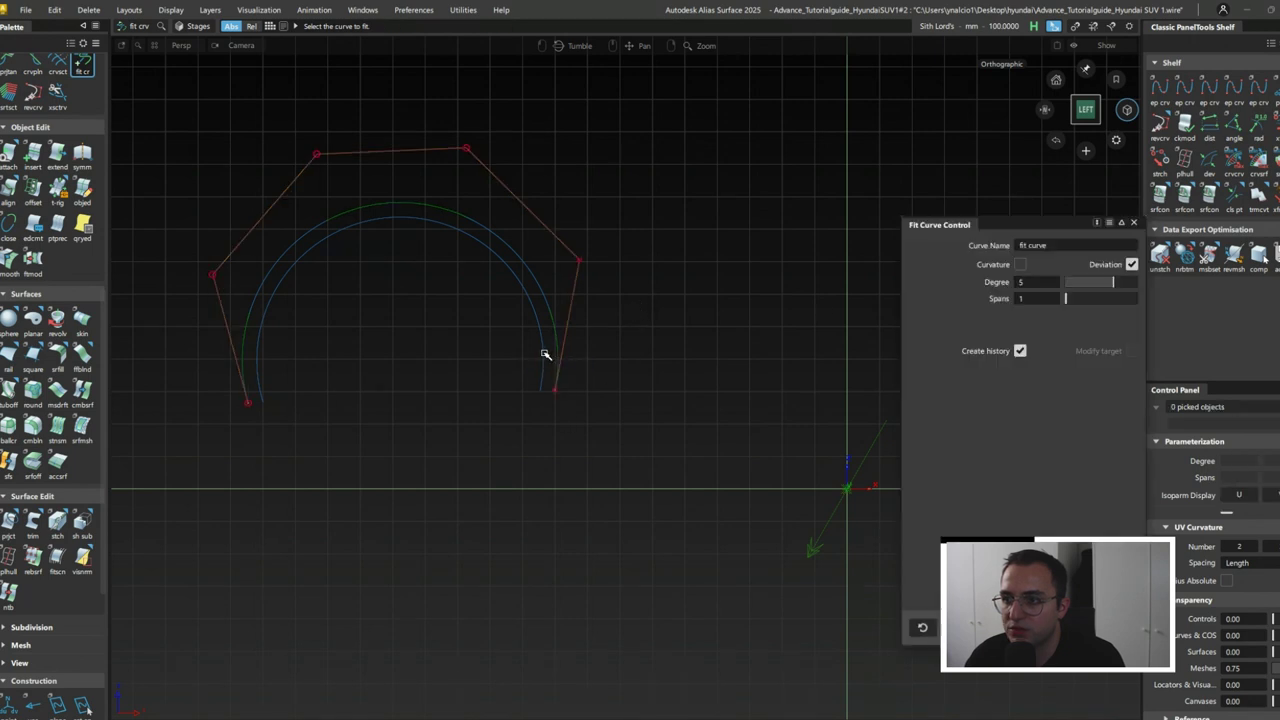
- Fit a degree 5 curve to the inner front arch and delete the original arch curves beneath the fitted ones
{"action": "key", "text": "p"}
{"action": "left_click", "coordinate": [530, 276]}
{"action": "left_click", "coordinate": [556, 300]}
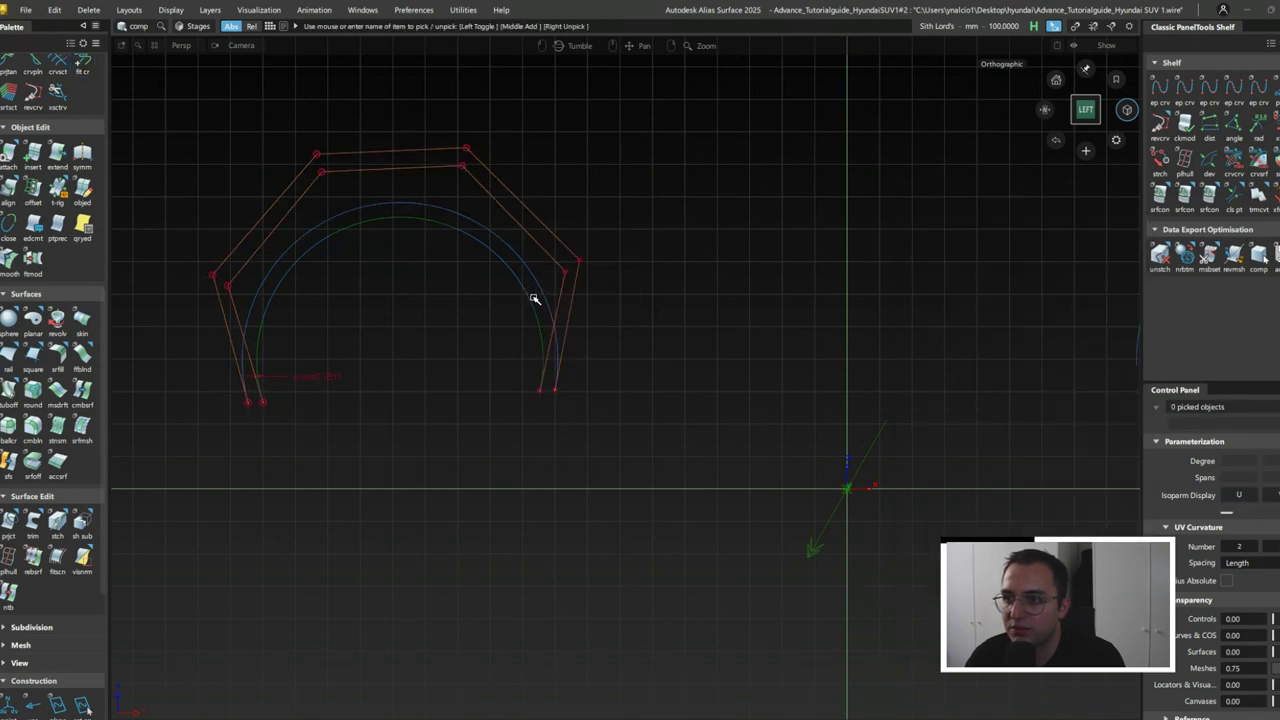
{"action": "left_click", "coordinate": [537, 309]}
{"action": "left_click", "coordinate": [566, 314]}
- Attach the split segments of the rear arches and fit a degree 5, single-span curve to the outer one
{"action": "middle_click_drag", "start_coordinate": [609, 346], "coordinate": [310, 395], "text": "alt+shift"}
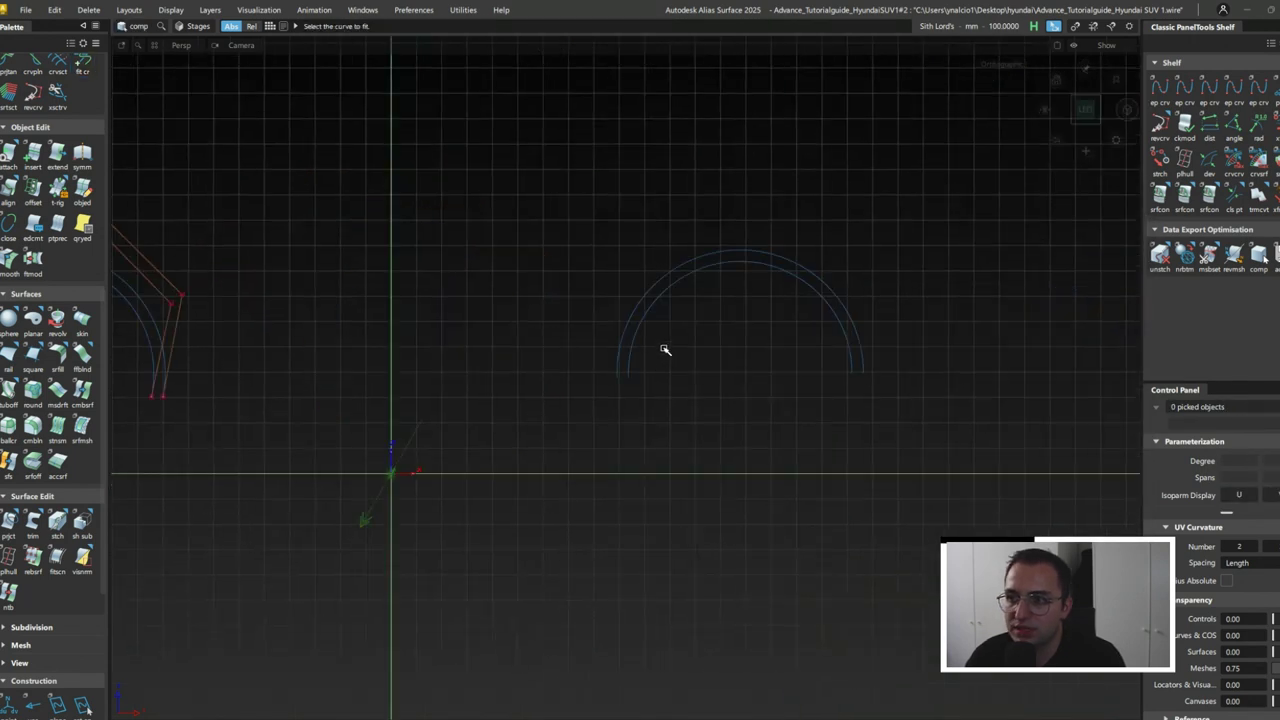
{"action": "left_click", "coordinate": [840, 374]}
{"action": "scroll", "coordinate": [849, 368], "scroll_direction": "up", "scroll_amount": 5}
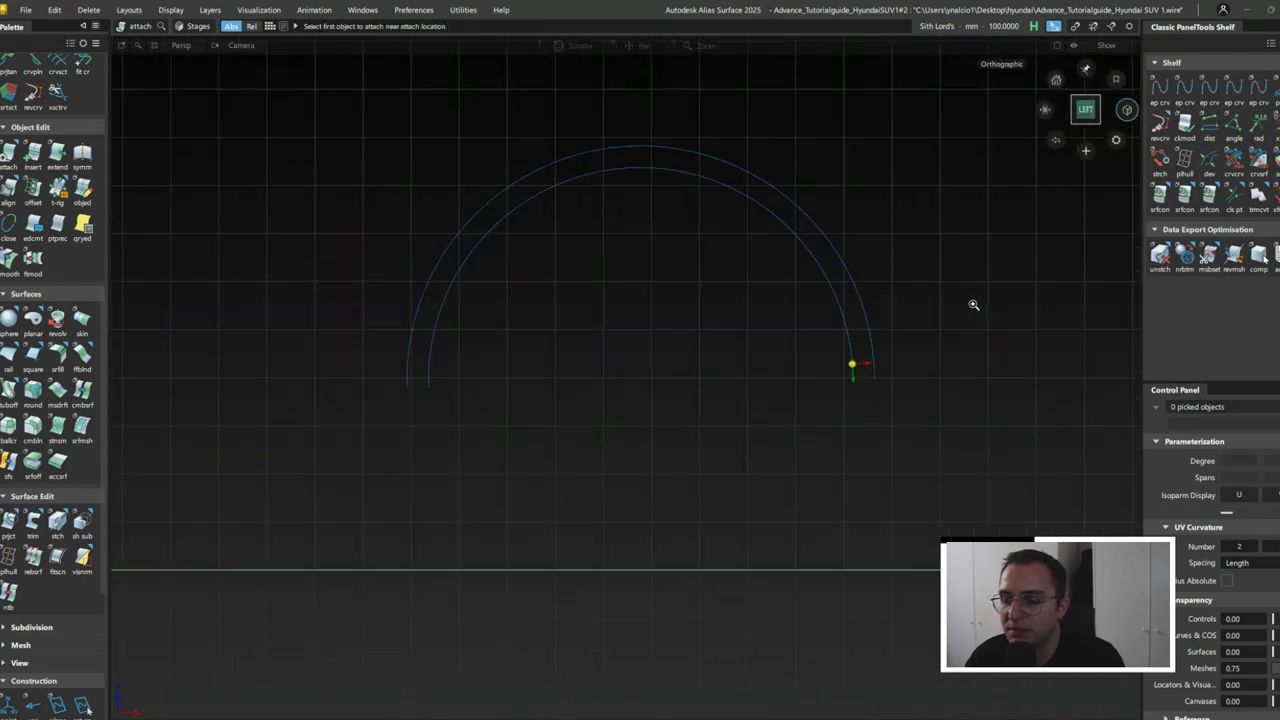
{"action": "left_click", "coordinate": [857, 372]}
{"action": "scroll", "coordinate": [731, 375], "scroll_direction": "down", "scroll_amount": 5}
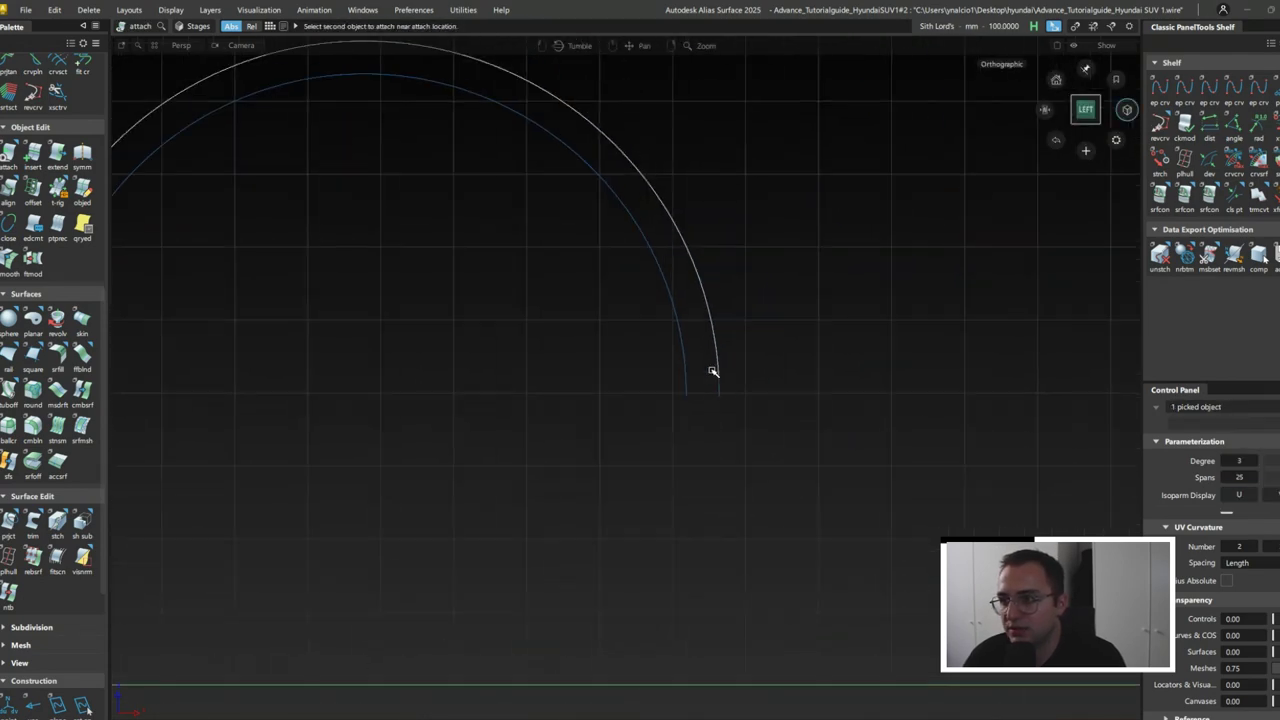
{"action": "scroll", "coordinate": [722, 387], "scroll_direction": "down", "scroll_amount": 3}
{"action": "key", "text": "f"}
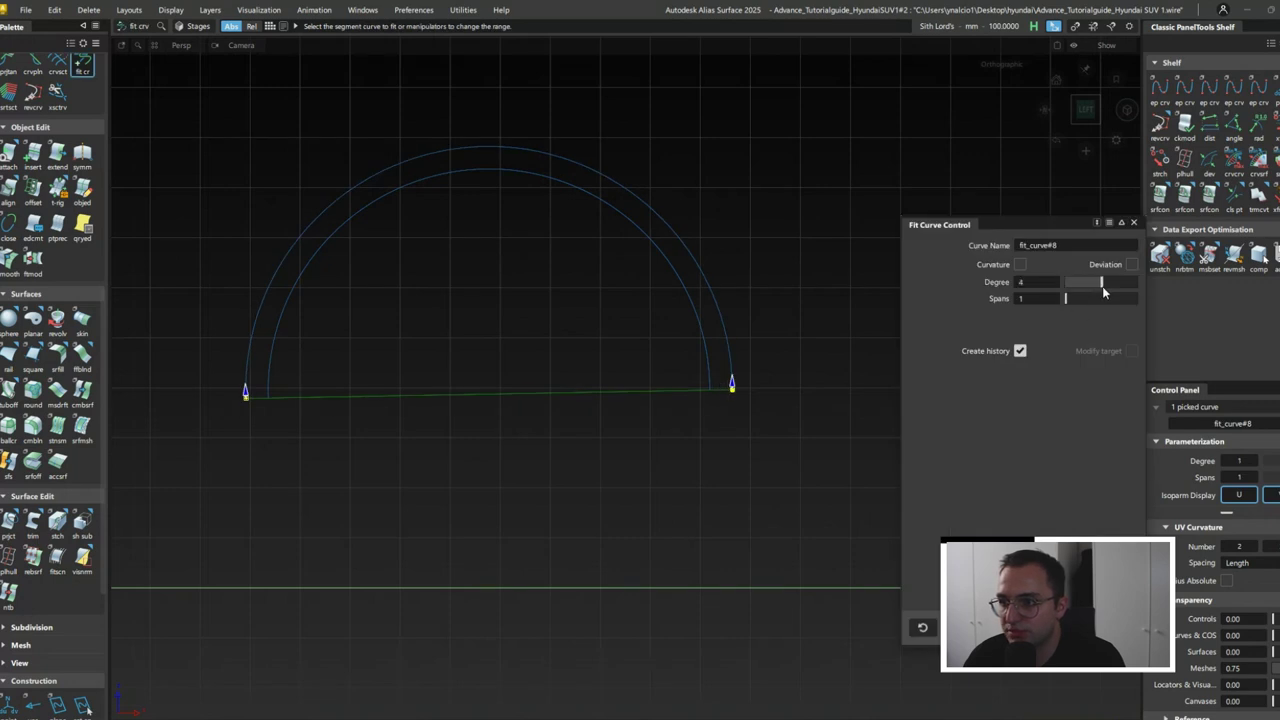
{"action": "left_click_drag", "start_coordinate": [1102, 286], "coordinate": [1113, 282]}
- Fit a degree 5 curve to the inner rear arch and delete both original rear arch curves
{"action": "left_click", "coordinate": [700, 349]}
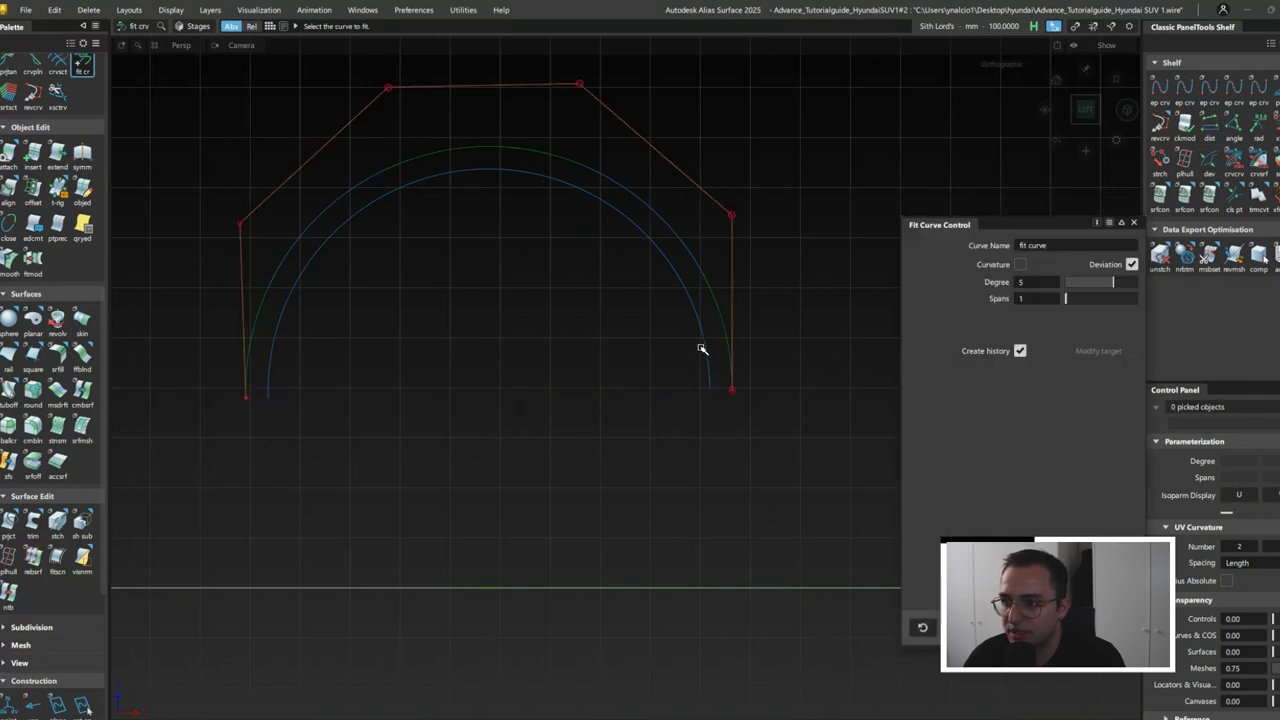
{"action": "key", "text": "c"}
{"action": "left_click", "coordinate": [678, 231]}
{"action": "left_click", "coordinate": [674, 249]}
{"action": "left_click", "coordinate": [687, 264]}
{"action": "left_click", "coordinate": [693, 279]}
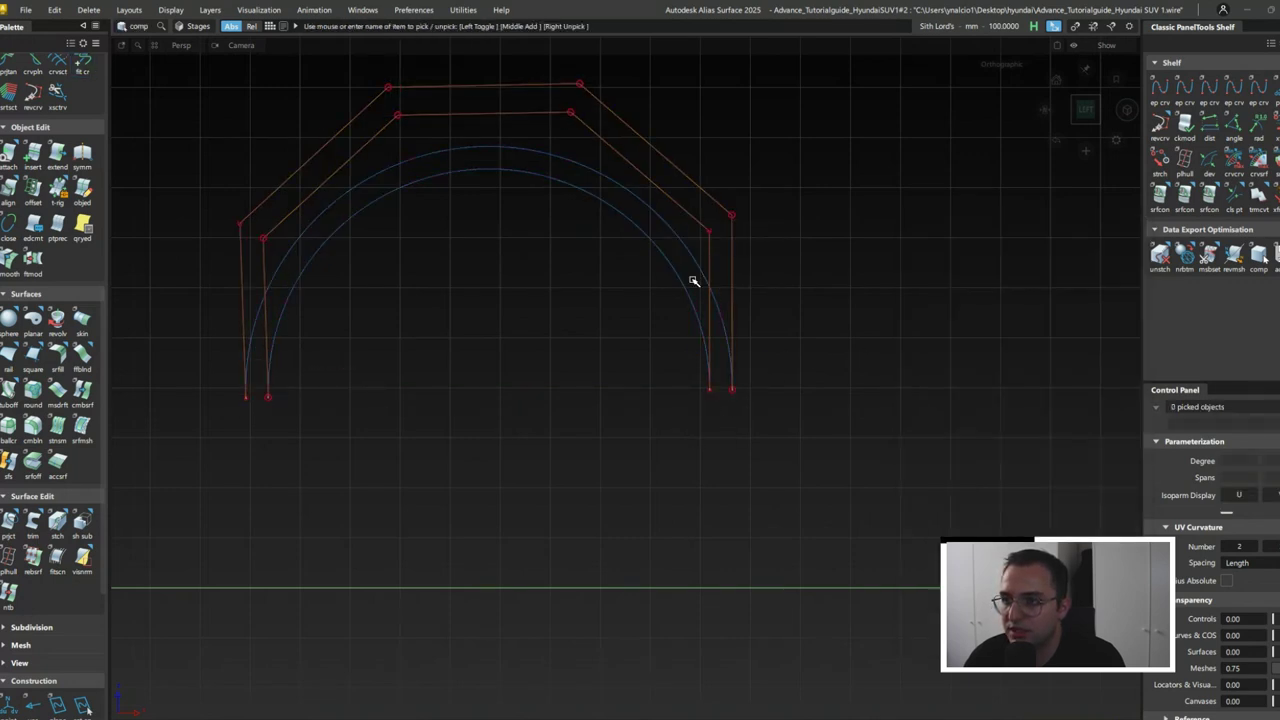
- Skin a surface between the inner and outer rear arch curves and set its crown value to 0
{"action": "left_click_drag", "start_coordinate": [626, 252], "coordinate": [628, 430], "text": "ctrl+shift"}
{"action": "left_click", "coordinate": [705, 314]}
{"action": "left_click", "coordinate": [731, 333]}
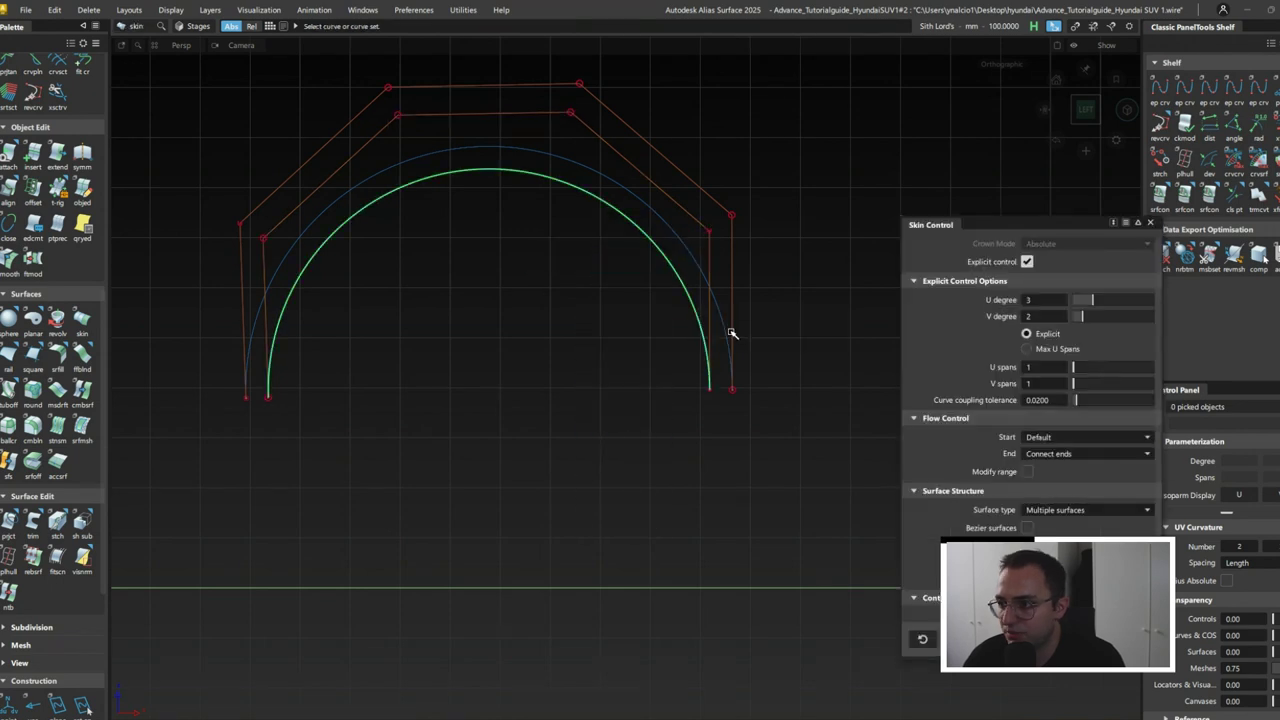
{"action": "left_click", "coordinate": [770, 353]}
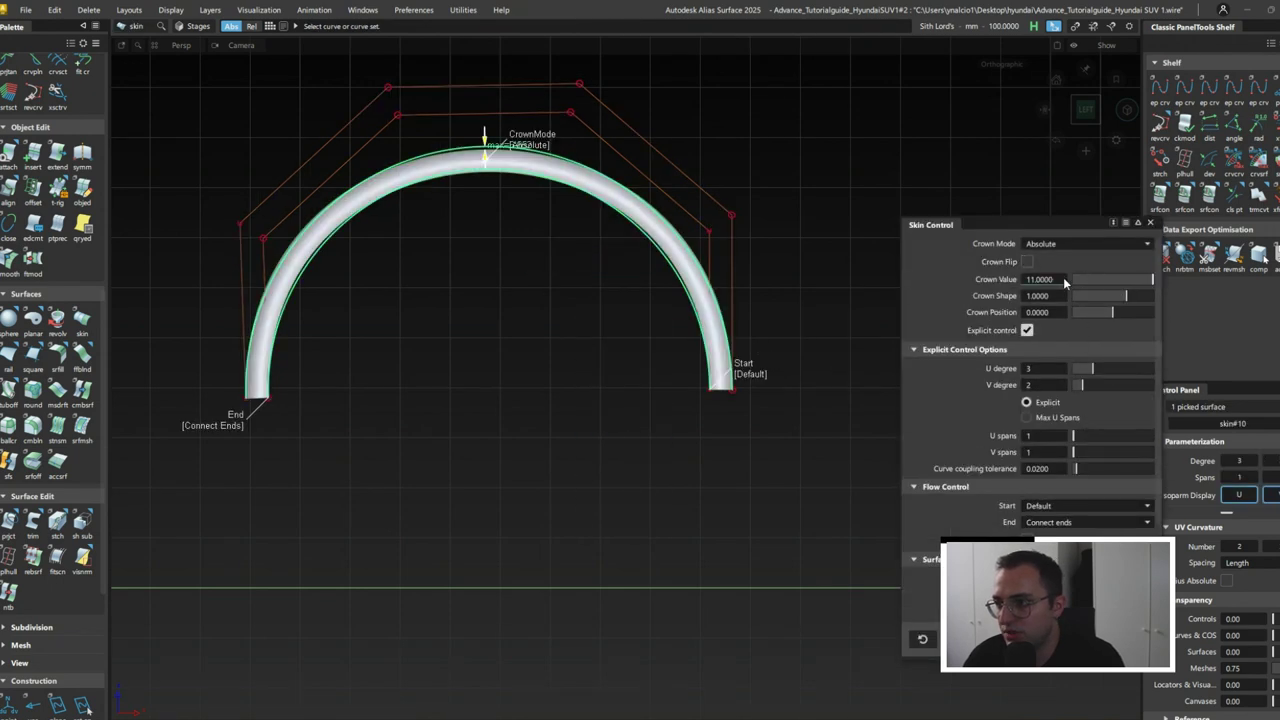
{"action": "left_click", "coordinate": [1040, 280]}
{"action": "type", "text": "0"}
{"action": "key", "text": "Tab"}
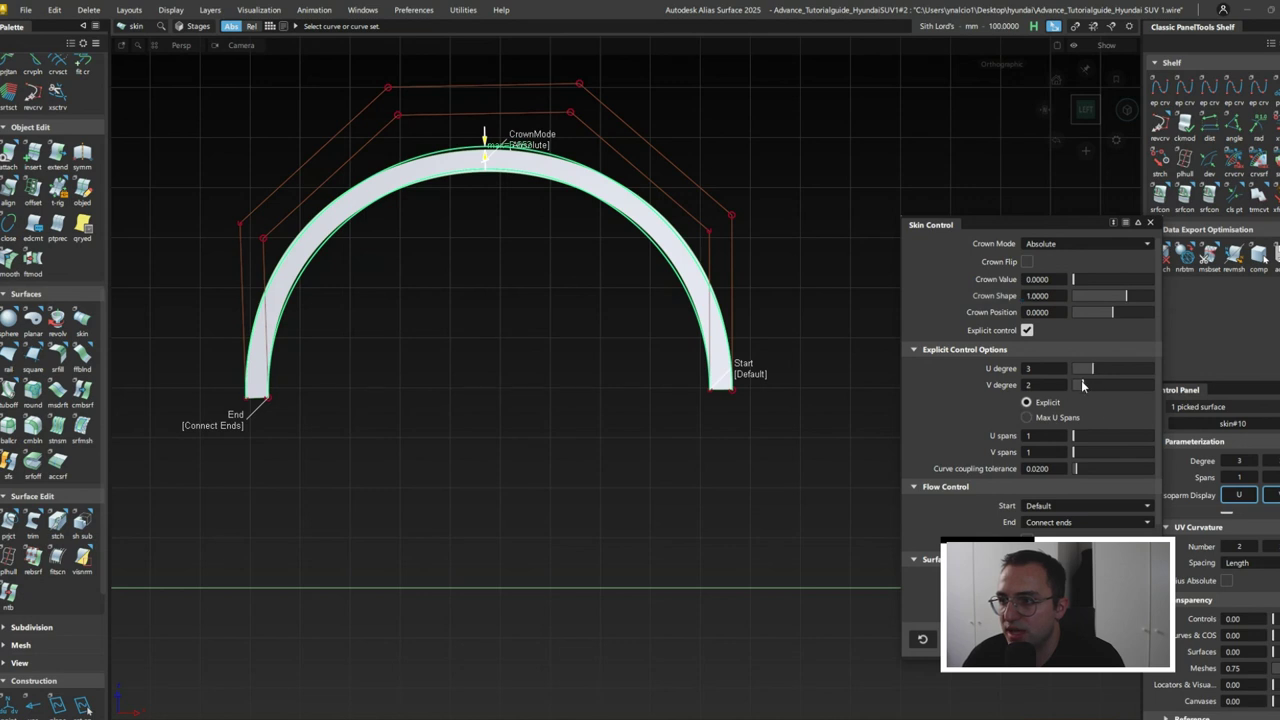
- Switch the rear arch skin's crown mode to Off and raise its U degree to match the fitted arch curves
{"action": "left_click_drag", "start_coordinate": [1096, 370], "coordinate": [1104, 370]}
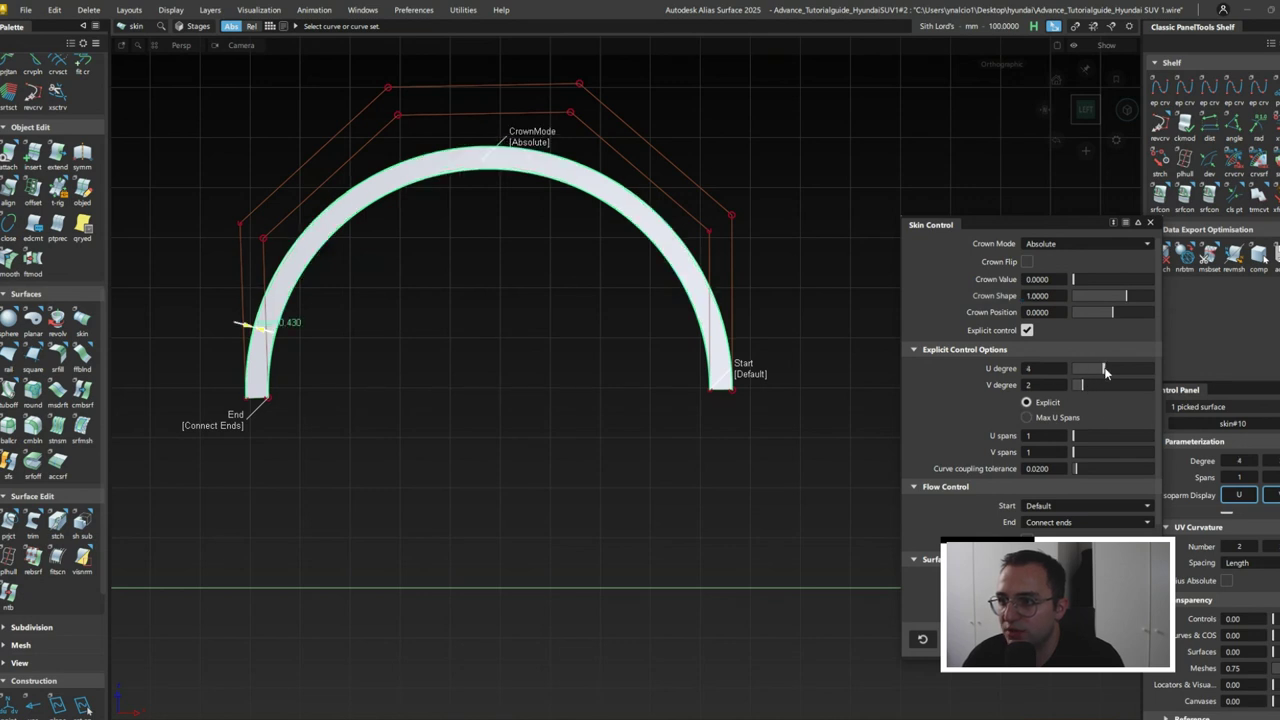
{"action": "left_click", "coordinate": [1087, 243]}
{"action": "left_click", "coordinate": [1090, 290]}
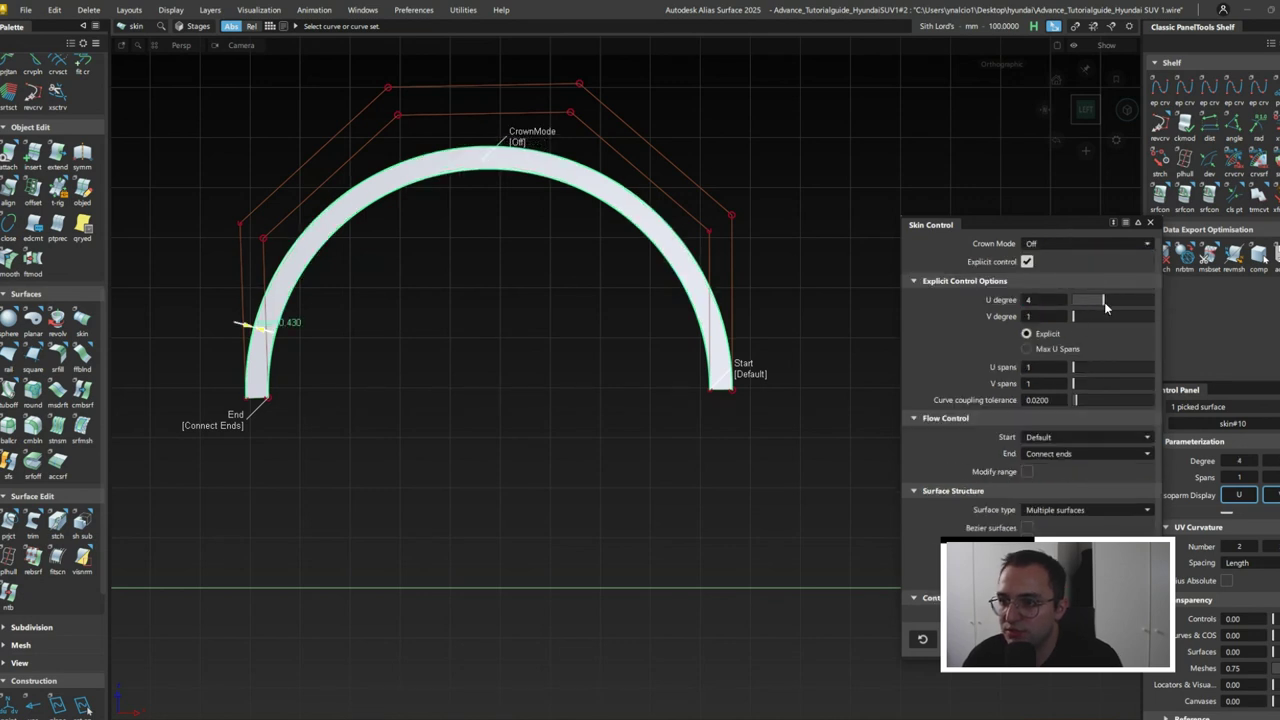
{"action": "left_click_drag", "start_coordinate": [1105, 303], "coordinate": [1112, 303]}
- Skin a matching surface between the inner and outer curves of the front wheel arch
{"action": "left_click_drag", "start_coordinate": [371, 314], "coordinate": [543, 400], "text": "alt+shift"}
{"action": "left_click_drag", "start_coordinate": [457, 420], "coordinate": [352, 489], "text": "ctrl+shift"}
{"action": "left_click", "coordinate": [457, 272]}
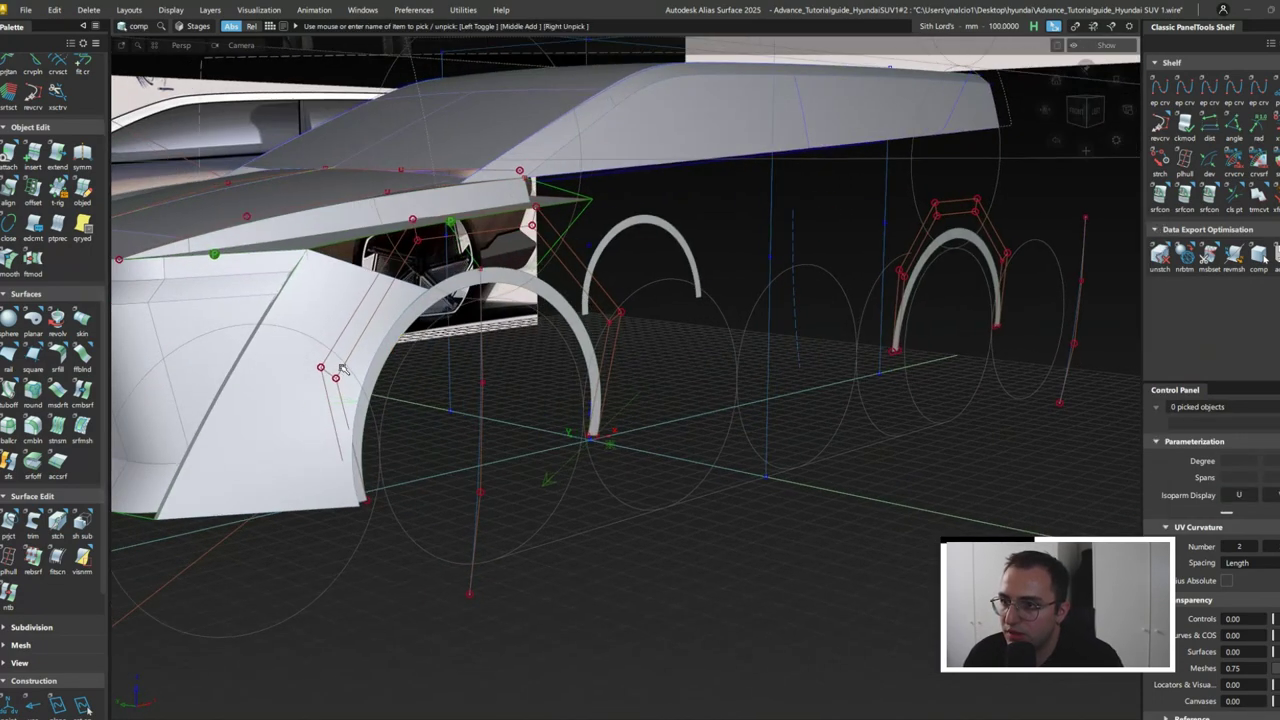
- Align the front corner surface's rear edge to the front arch skin with G0 continuity and partial alignment enabled
{"action": "left_click", "coordinate": [372, 374]}
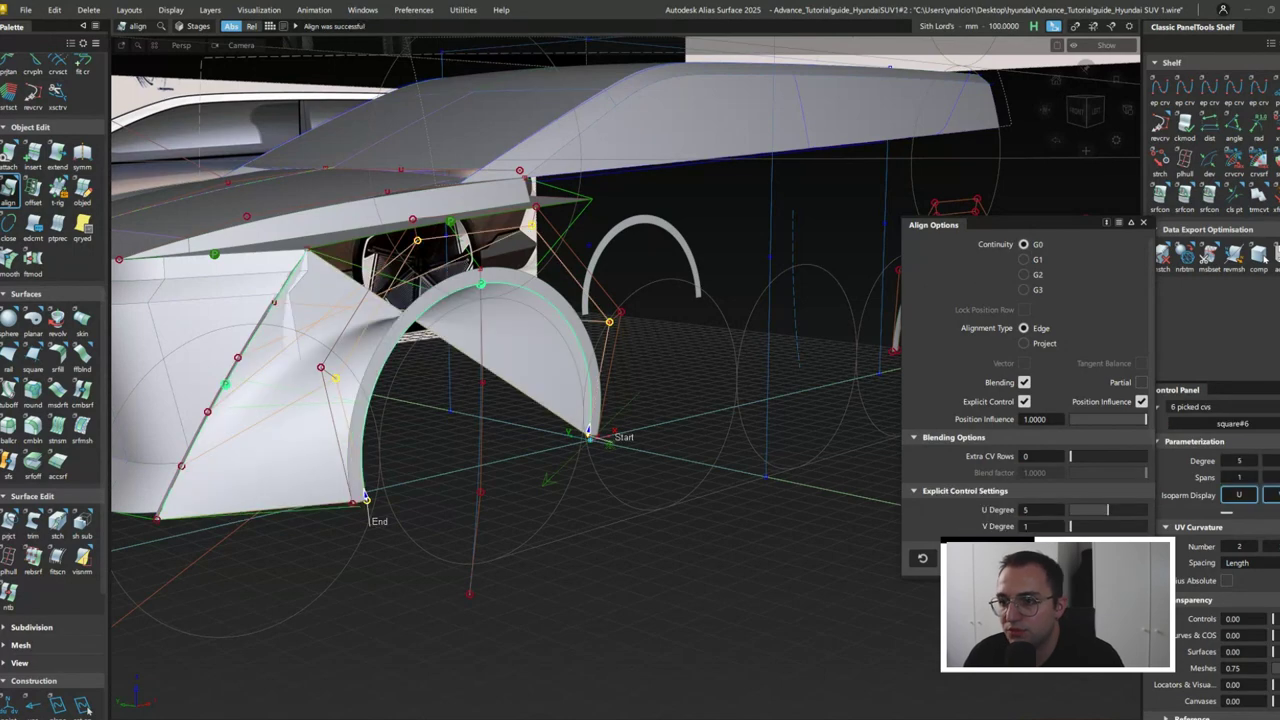
{"action": "left_click", "coordinate": [1141, 382]}
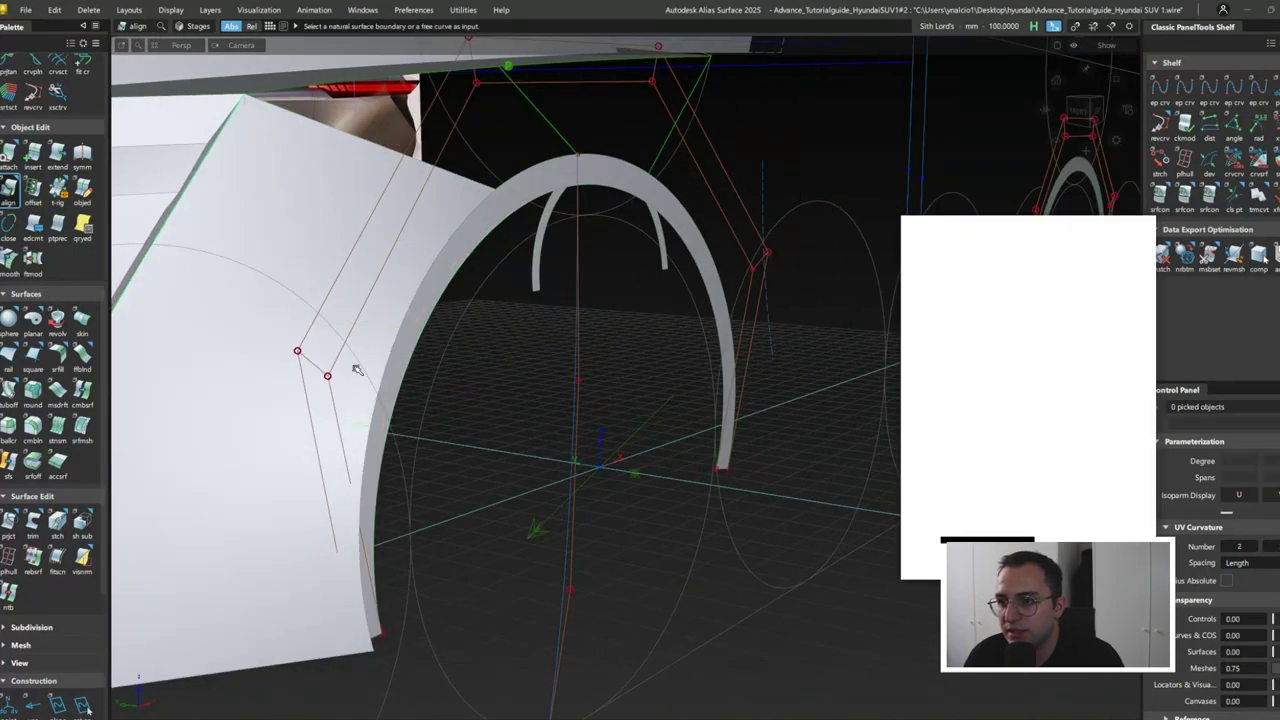
{"action": "left_click", "coordinate": [388, 370]}
- Pick the leftover construction curves around the body and wheels and clear them from the scene
{"action": "left_click_drag", "start_coordinate": [388, 370], "coordinate": [690, 340], "text": "alt+shift"}
{"action": "scroll", "coordinate": [611, 303], "scroll_direction": "down", "scroll_amount": 5}
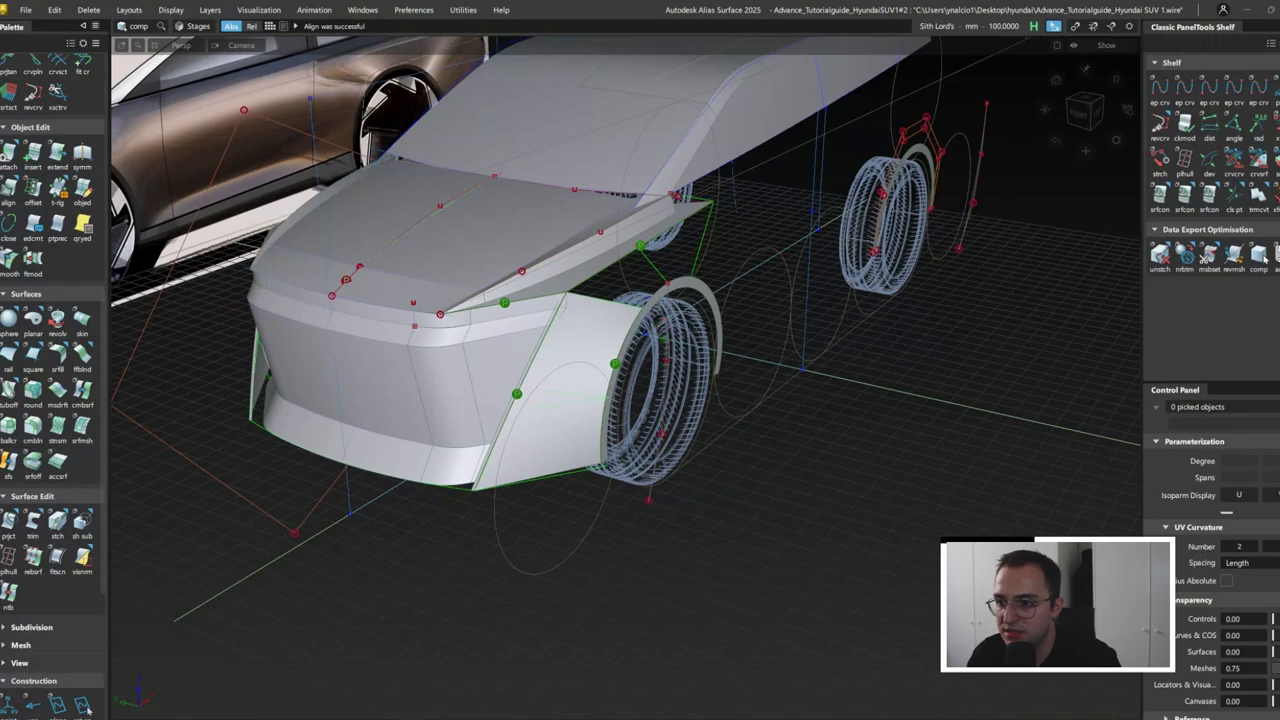
{"action": "left_click", "coordinate": [1086, 110]}
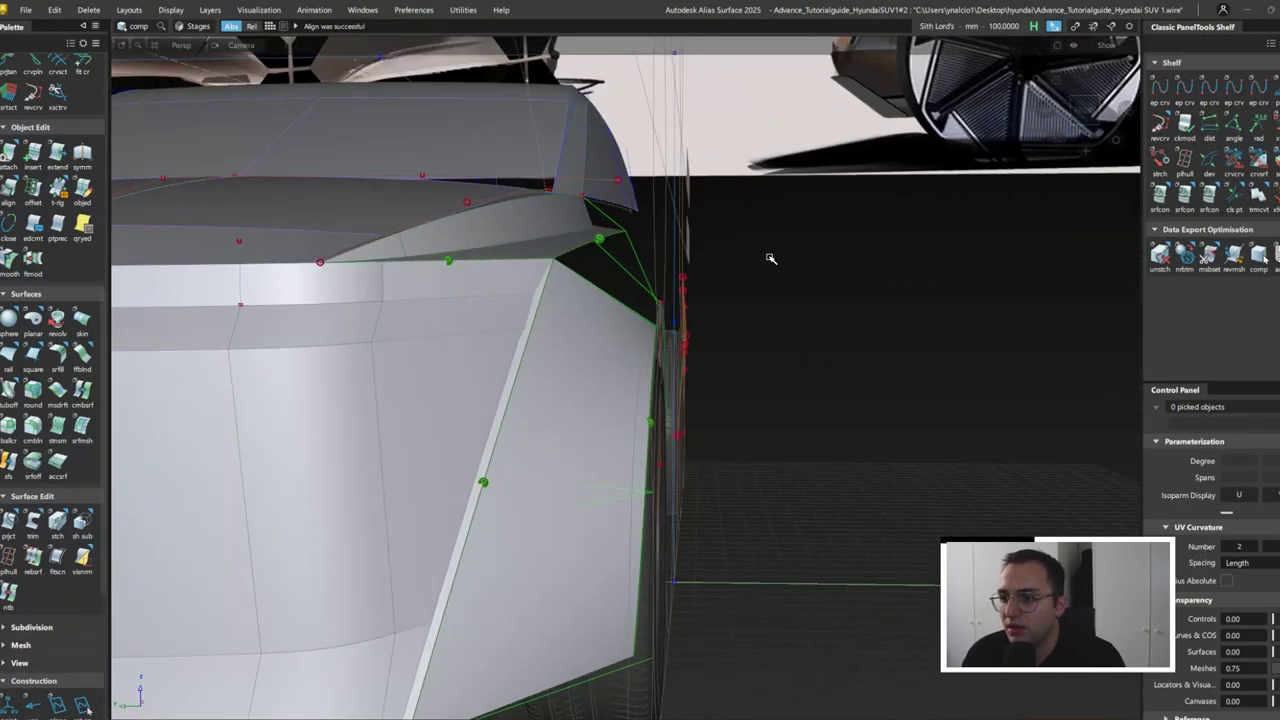
{"action": "left_click_drag", "start_coordinate": [770, 258], "coordinate": [658, 405], "text": "alt+shift"}
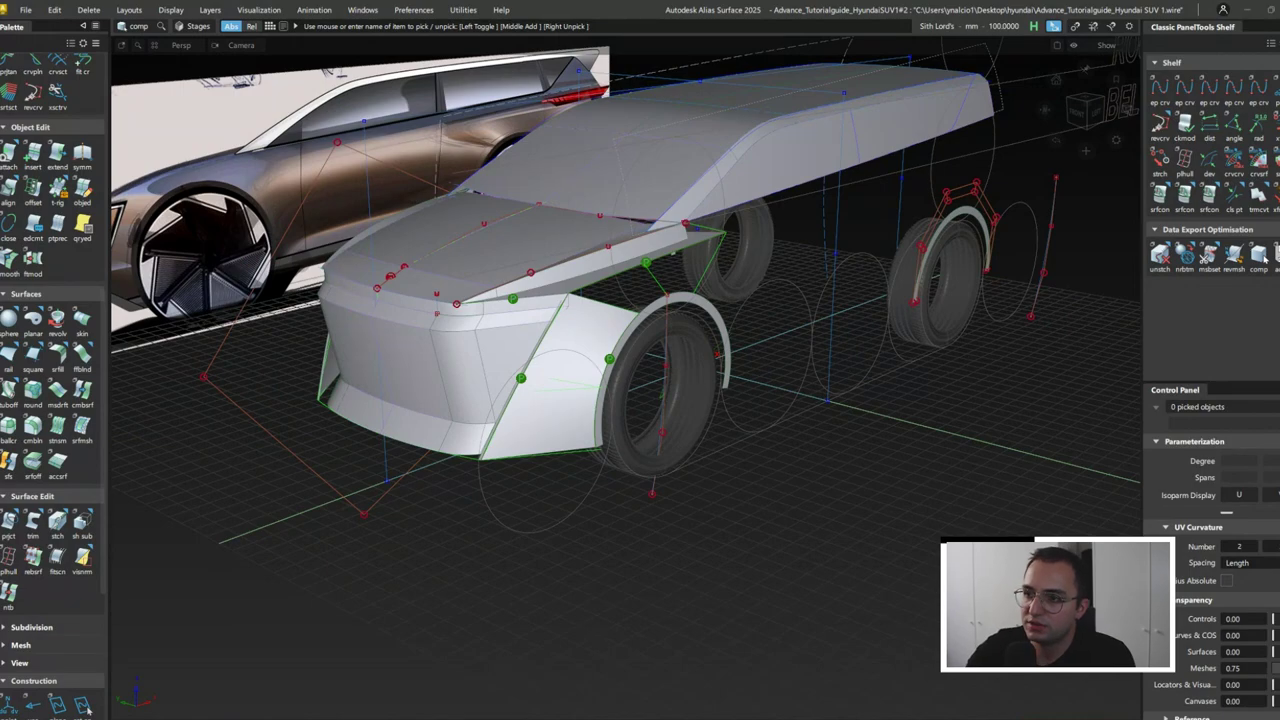
{"action": "left_click_drag", "start_coordinate": [190, 360], "coordinate": [380, 525]}
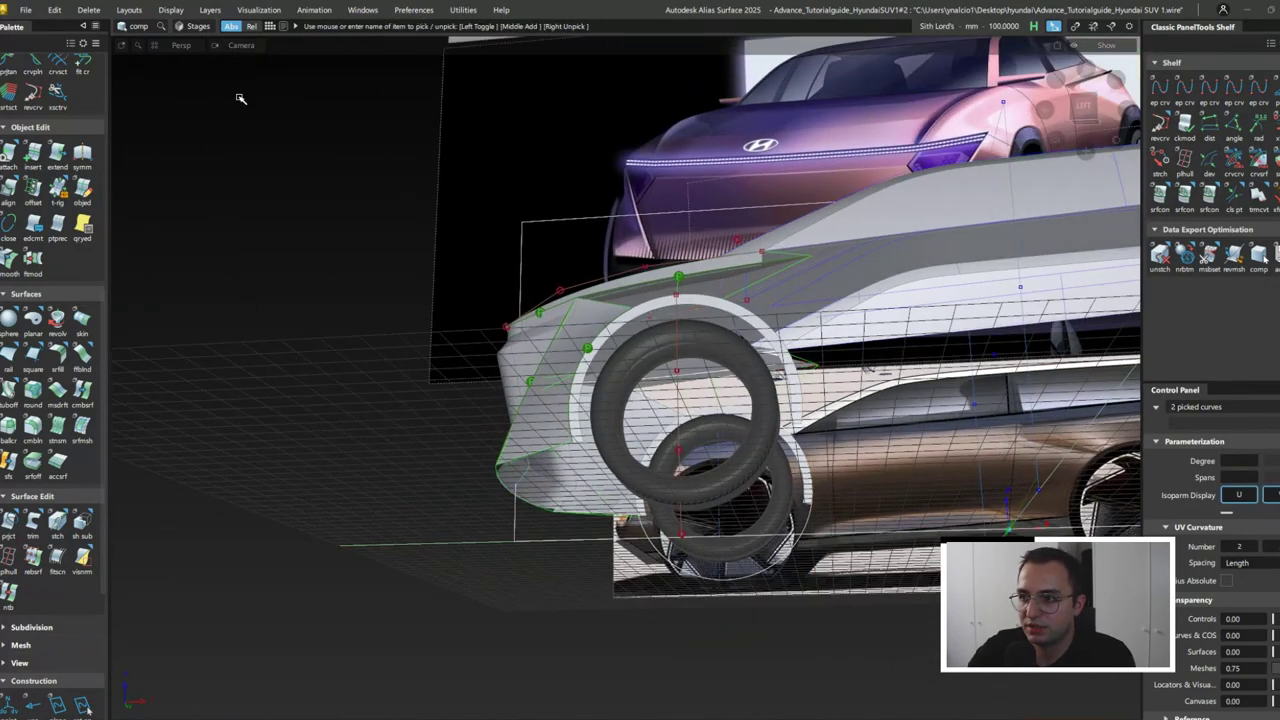
{"action": "left_click", "coordinate": [694, 509]}
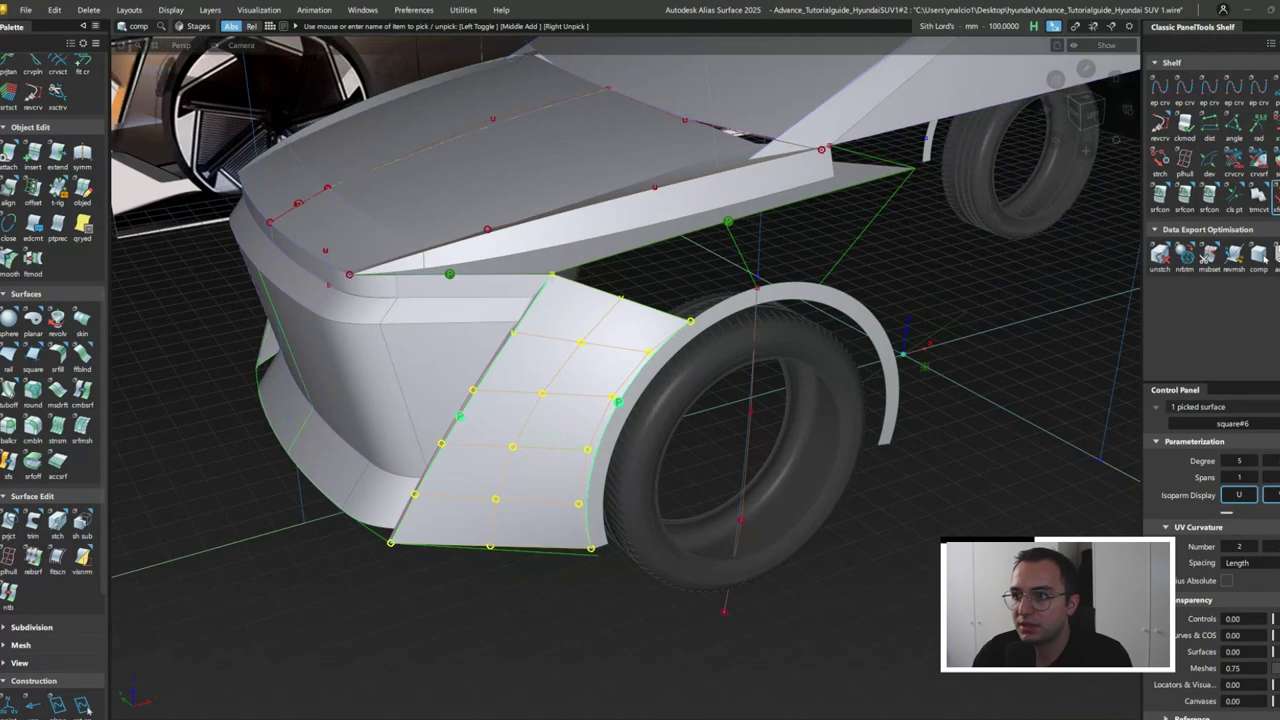
- Slide the middle row of control points on the front corner surface with Transform CV at mouse sensitivity 500
{"action": "left_click", "coordinate": [628, 281]}
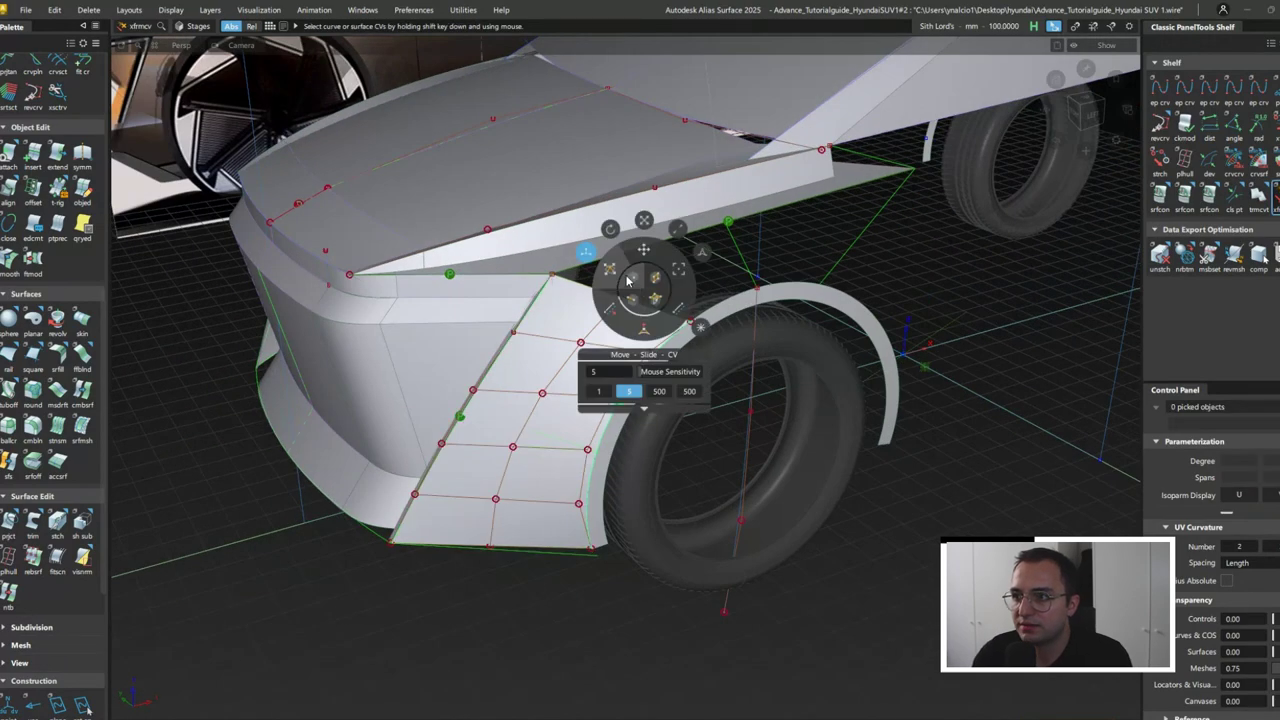
{"action": "left_click", "coordinate": [658, 391]}
{"action": "left_click", "coordinate": [563, 363]}
{"action": "left_click_drag", "start_coordinate": [563, 363], "coordinate": [520, 420], "text": "alt+shift"}
{"action": "left_click_drag", "start_coordinate": [610, 320], "coordinate": [444, 531]}
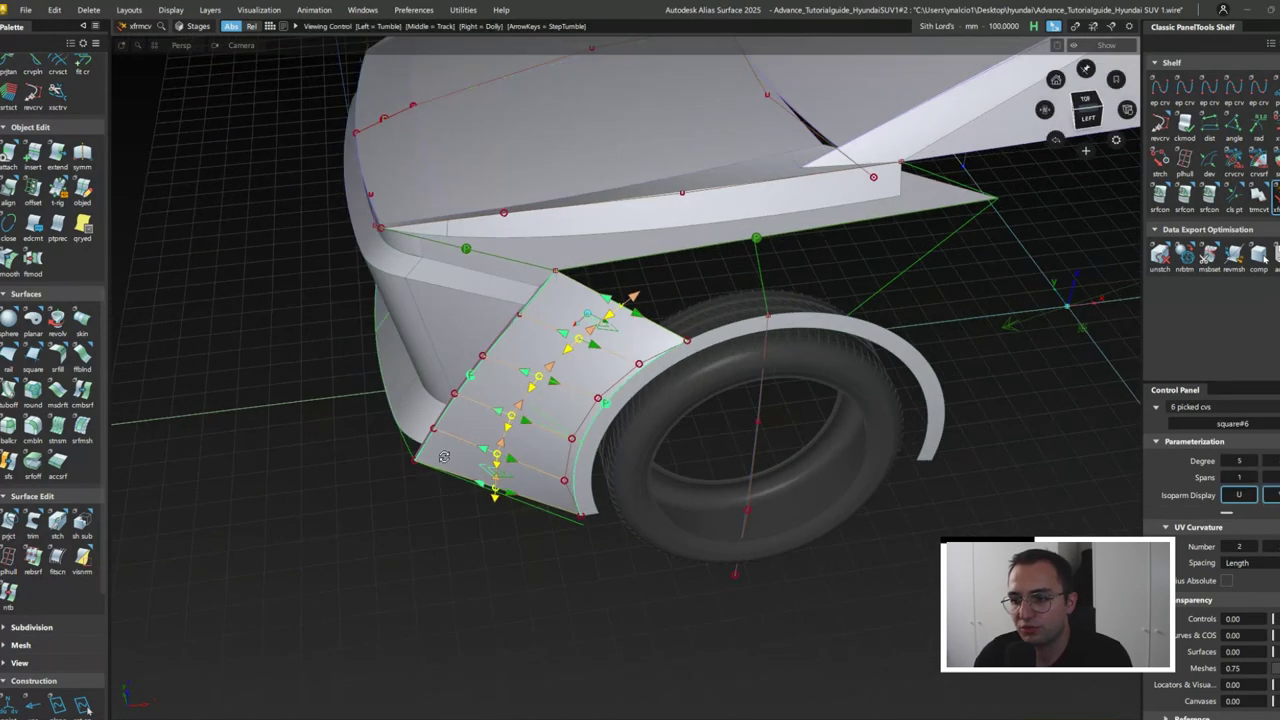
{"action": "left_click_drag", "start_coordinate": [516, 437], "coordinate": [885, 418], "text": "alt+shift"}
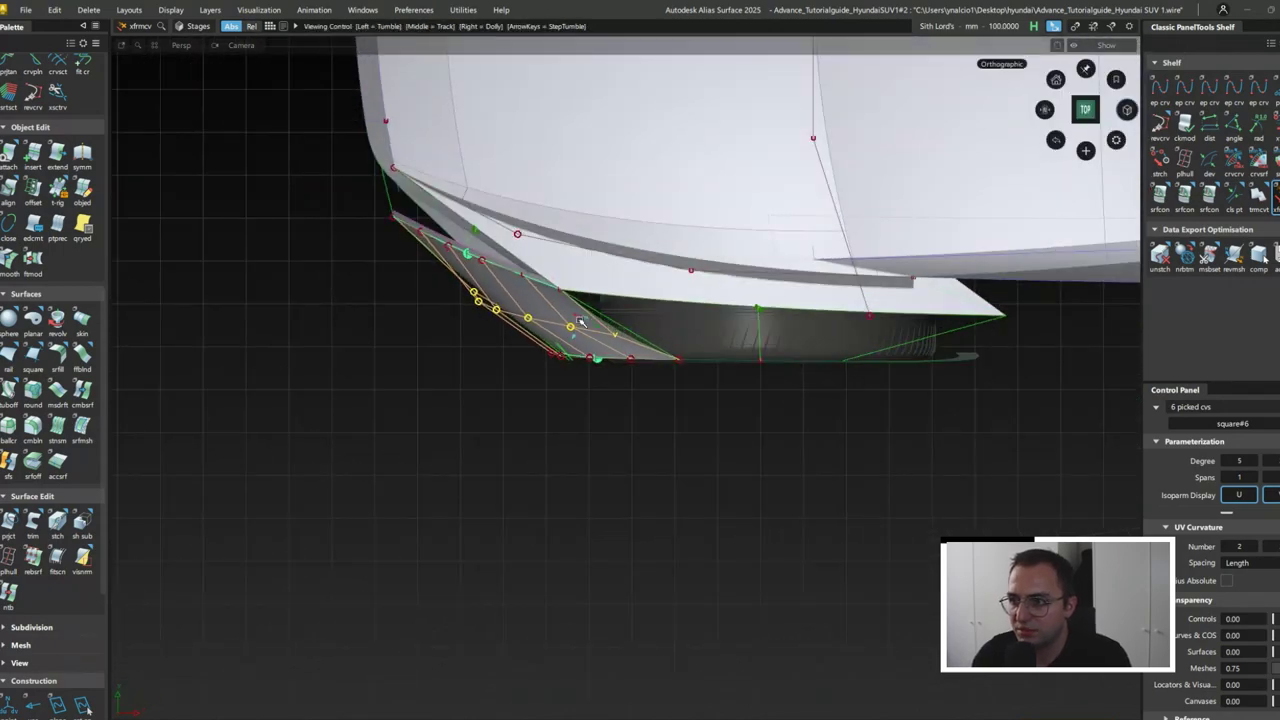
{"action": "left_click_drag", "start_coordinate": [580, 320], "coordinate": [563, 362], "text": "alt+shift"}
{"action": "left_click", "coordinate": [563, 362]}
- Draw a vertical edit-point curve above the front arch's centre and project it along the view onto the side strip below the hood
{"action": "left_click_drag", "start_coordinate": [575, 315], "coordinate": [680, 240], "text": "alt+shift"}
{"action": "left_click", "coordinate": [1085, 110]}
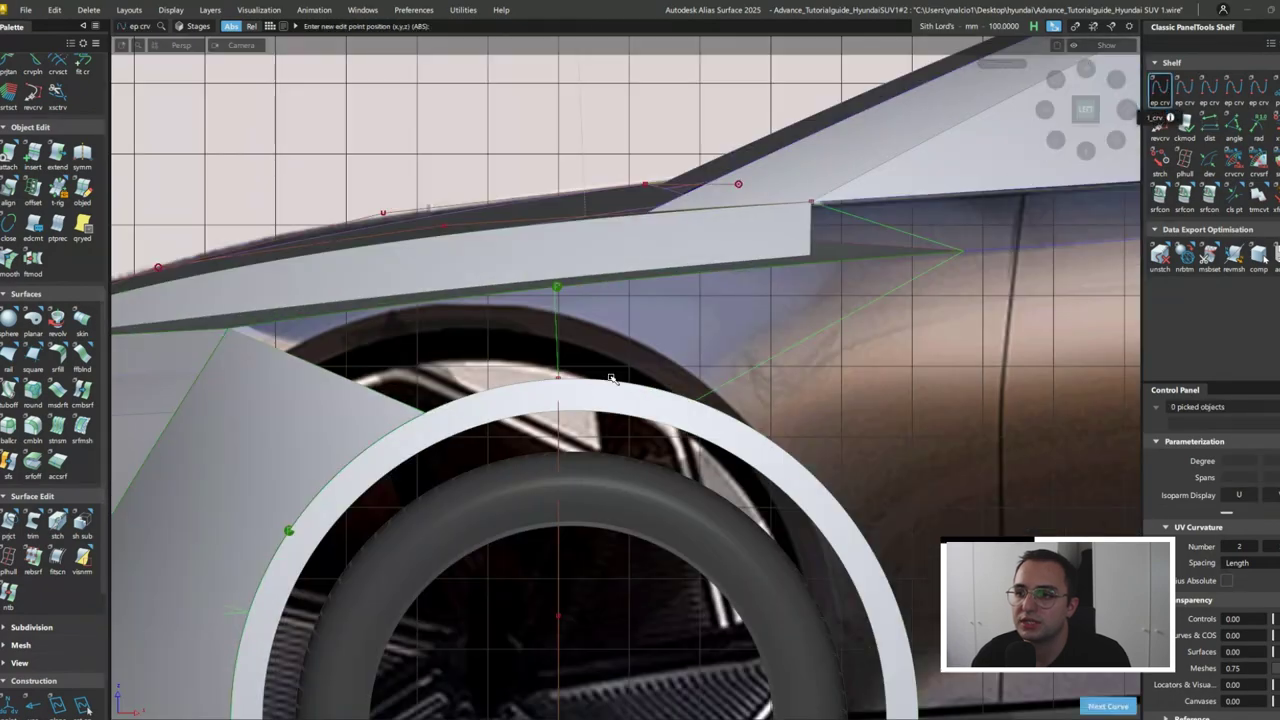
{"action": "key", "text": "p"}
{"action": "left_click", "coordinate": [604, 250]}
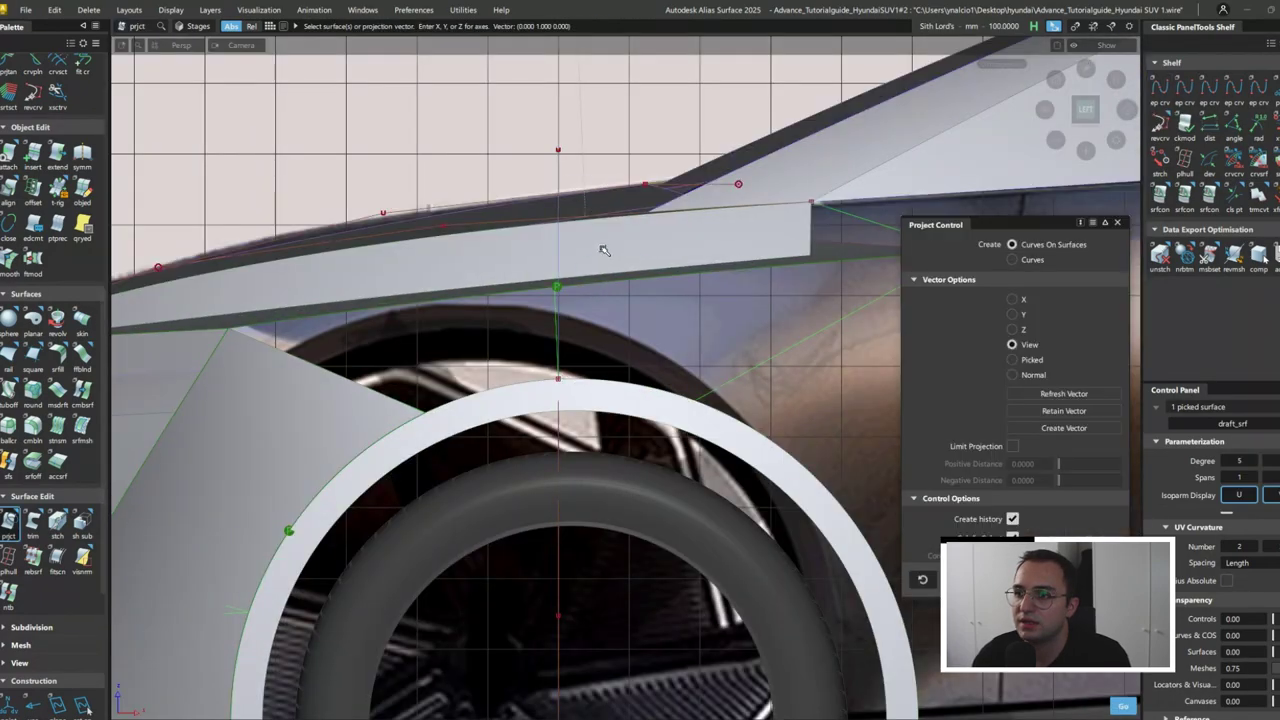
{"action": "left_click_drag", "start_coordinate": [477, 276], "coordinate": [622, 280], "text": "alt+shift"}
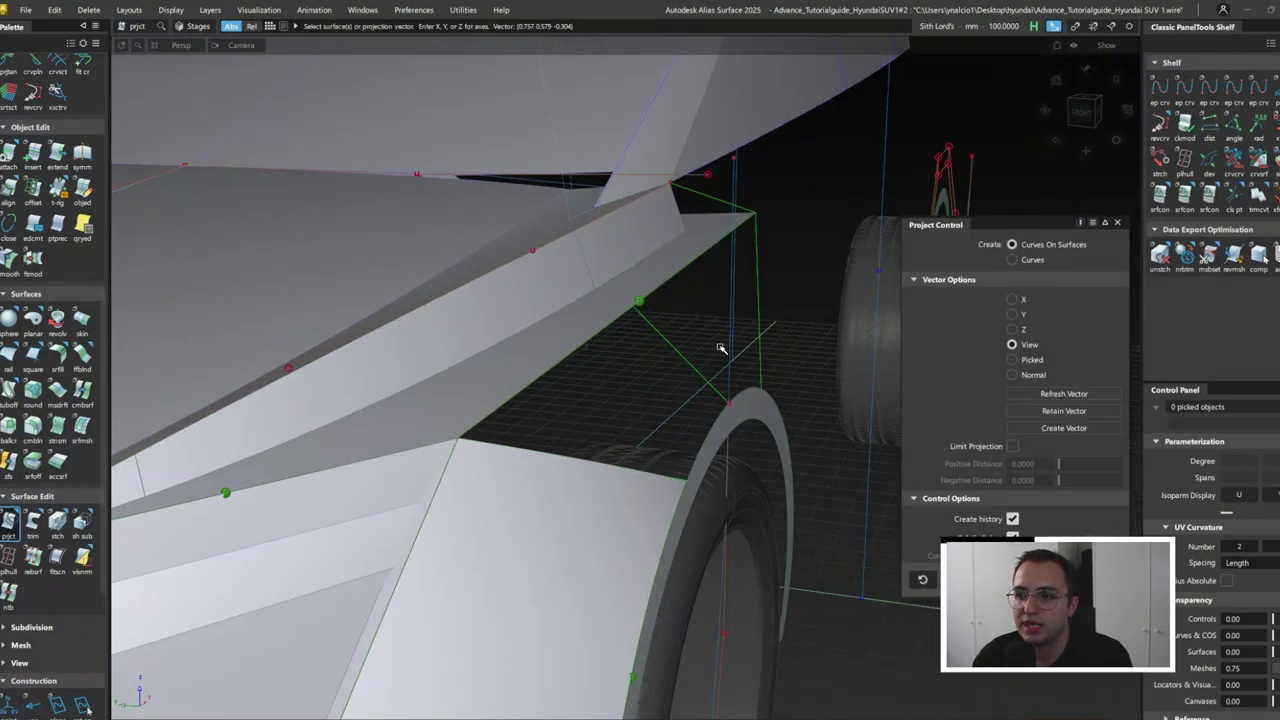
{"action": "left_click_drag", "start_coordinate": [720, 348], "coordinate": [430, 400], "text": "alt+shift"}
{"action": "left_click_drag", "start_coordinate": [450, 346], "coordinate": [571, 327], "text": "alt+shift"}
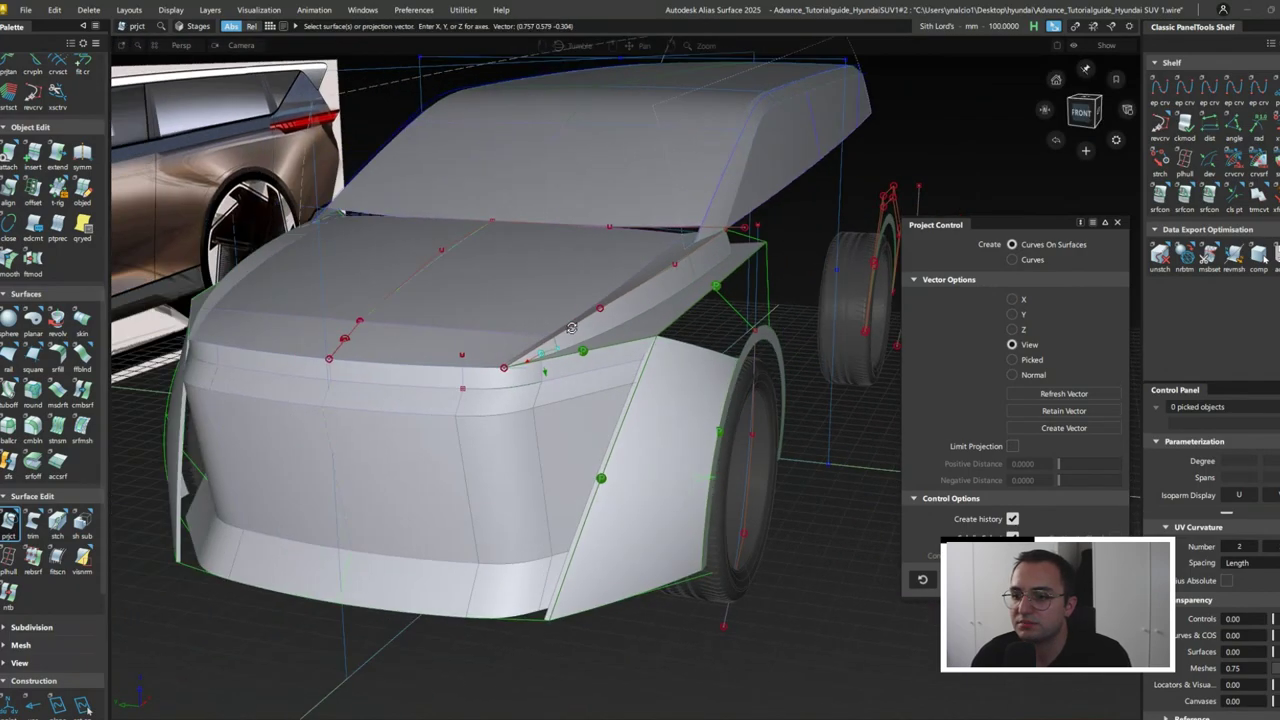